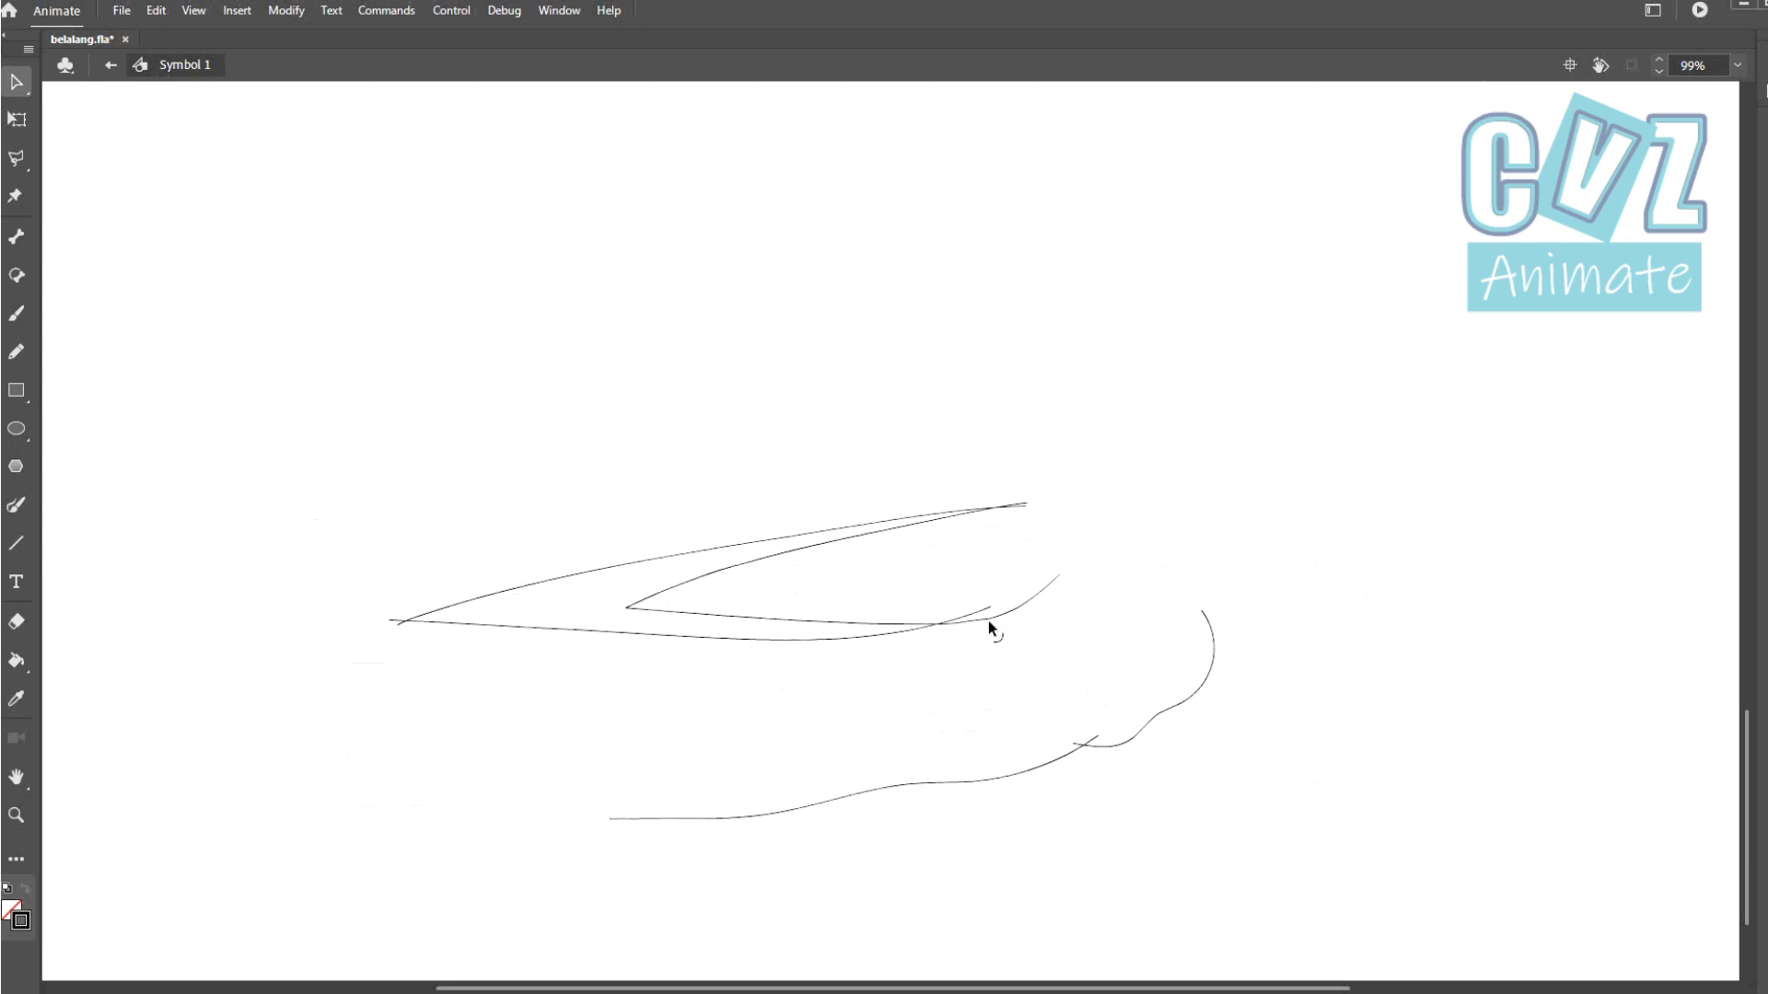
Draw the grasshopper's thorax plate in front of the wing, with curved rear edges and rounded vertical folds.
key("y")
left_click_drag(1090, 482, 1125, 603)
mouse_move(1014, 517)
left_mouse_down()
mouse_move(1097, 483)
mouse_move(1165, 571)
left_mouse_up()
mouse_move(1186, 435)
left_mouse_down()
mouse_move(1220, 526)
mouse_move(1193, 638)
left_mouse_up()
mouse_move(1085, 584)
left_mouse_down()
mouse_move(1027, 504)
mouse_move(1122, 639)
mouse_move(1199, 702)
left_mouse_up()
mouse_move(1215, 425)
left_mouse_down()
mouse_move(1395, 484)
mouse_move(1361, 609)
mouse_move(1270, 706)
mouse_move(1217, 631)
left_mouse_up()
Draw the oval head outline in front of the thorax and a rounded eye inside it.
mouse_move(1300, 390)
left_mouse_down()
mouse_move(1233, 455)
mouse_move(1267, 654)
left_mouse_up()
mouse_move(1269, 449)
left_mouse_down()
mouse_move(1337, 412)
mouse_move(1298, 497)
left_mouse_up()
key("v")
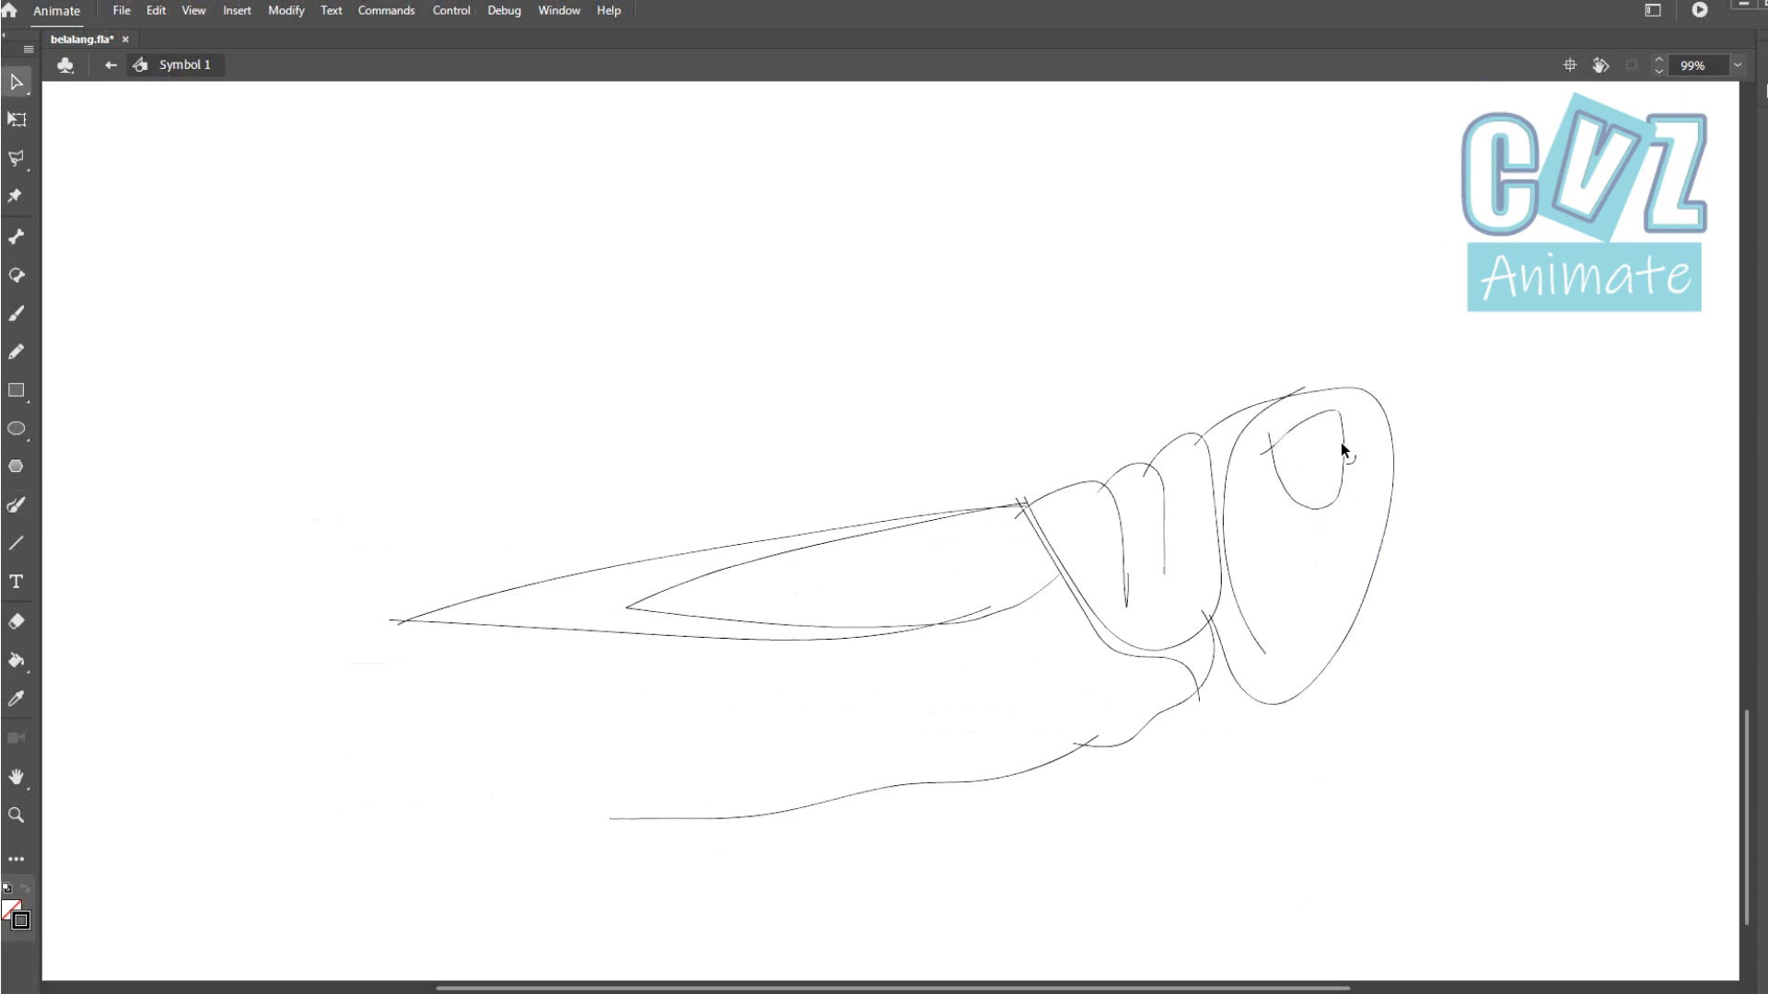
Draw the abdomen behind the wing as overlapping ring segments tapering to a rounded tail tip.
left_click(16, 505)
mouse_move(477, 648)
left_mouse_down()
mouse_move(539, 819)
mouse_move(628, 803)
left_mouse_up()
left_click_drag(589, 706, 635, 819)
mouse_move(411, 664)
left_mouse_down()
mouse_move(421, 818)
mouse_move(524, 806)
left_mouse_up()
mouse_move(472, 644)
left_mouse_down()
mouse_move(411, 659)
mouse_move(431, 812)
left_mouse_up()
mouse_move(345, 671)
left_mouse_down()
mouse_move(295, 671)
mouse_move(350, 794)
left_mouse_up()
mouse_move(285, 685)
left_mouse_down()
mouse_move(195, 729)
mouse_move(287, 787)
left_mouse_up()
left_click_drag(344, 728, 293, 804)
left_click_drag(415, 689, 364, 819)
left_click_drag(485, 678, 440, 825)
left_click_drag(594, 714, 561, 826)
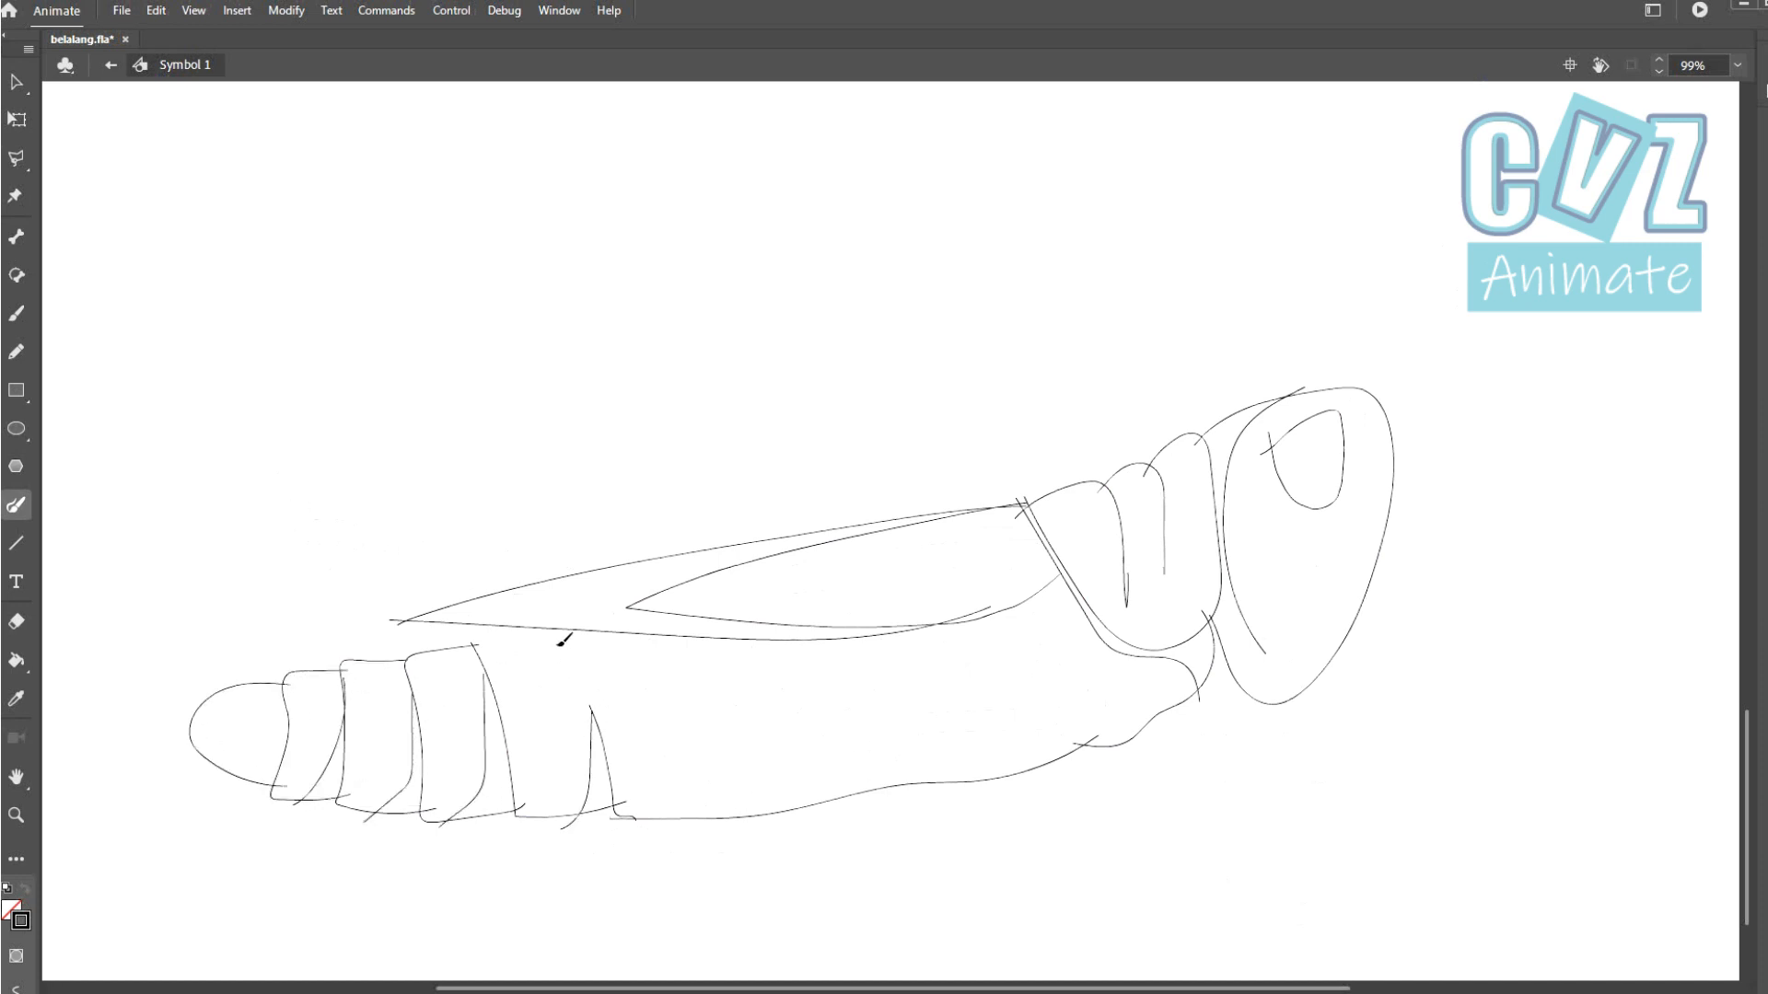
Draw the hind leg's large tapered thigh across the wing, ending in a rounded knee behind the body.
mouse_move(401, 518)
left_mouse_down()
mouse_move(272, 520)
mouse_move(390, 541)
left_mouse_up()
mouse_move(454, 596)
left_mouse_down()
mouse_move(793, 749)
mouse_move(902, 656)
left_mouse_up()
left_click_drag(530, 548, 373, 506)
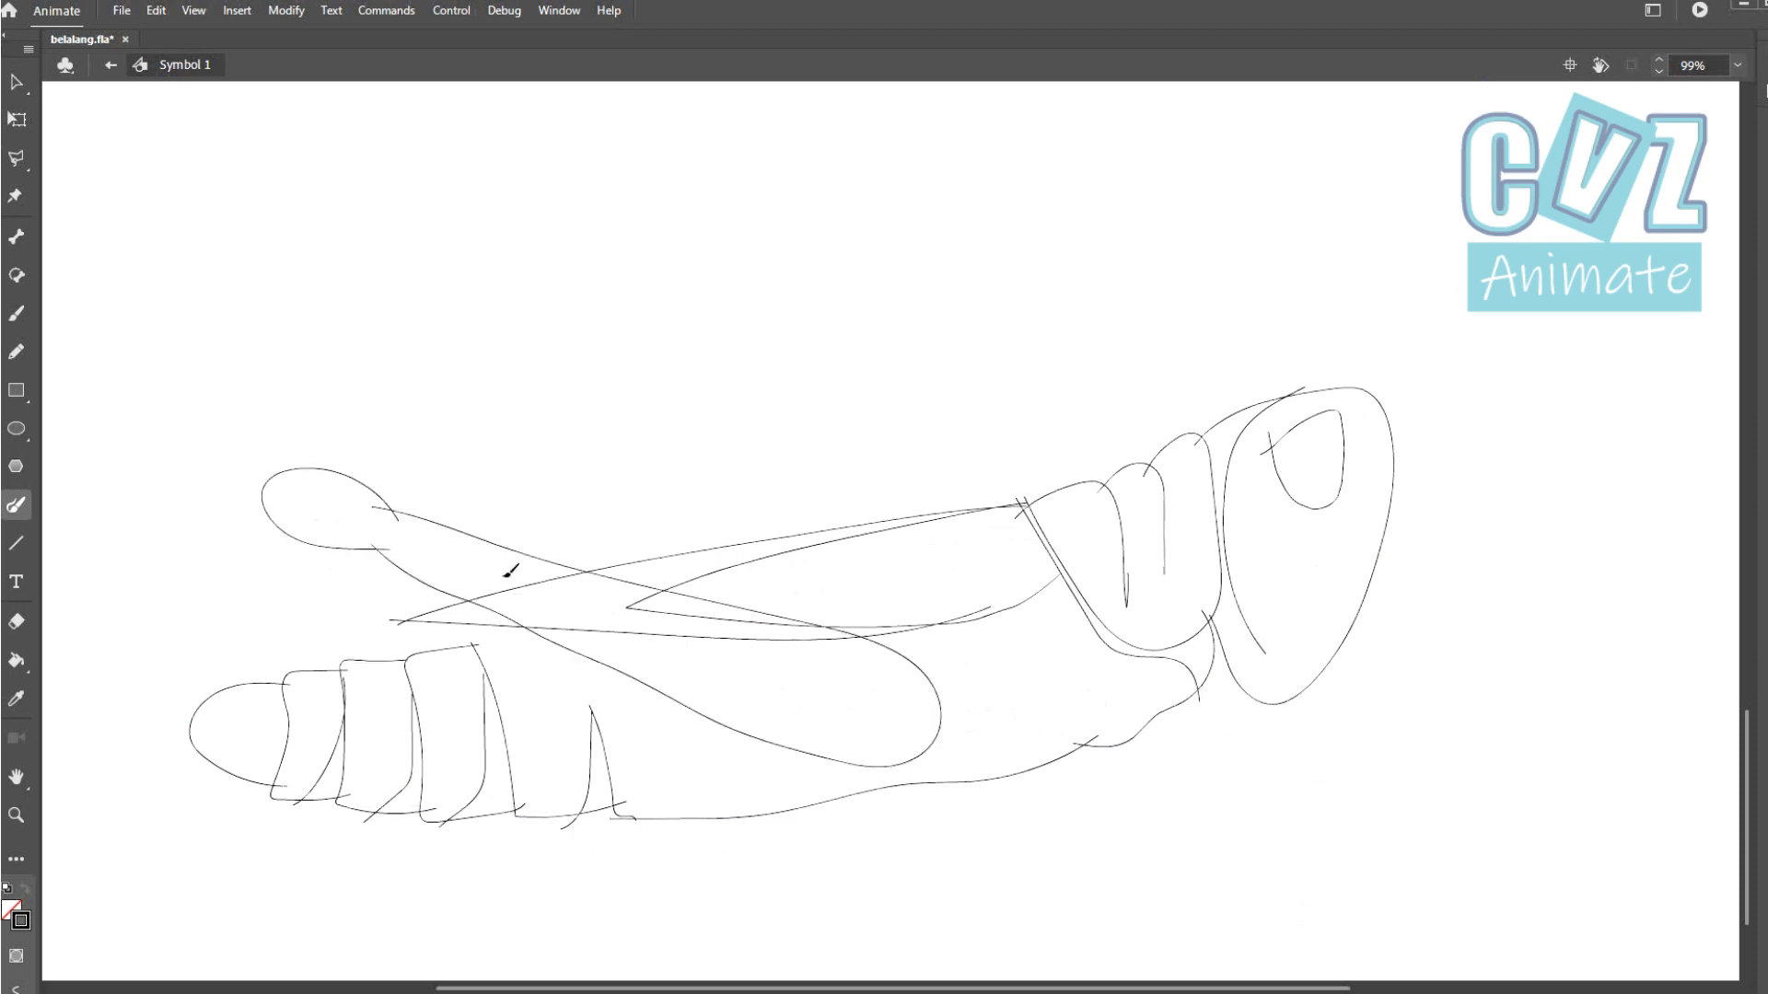
key("v")
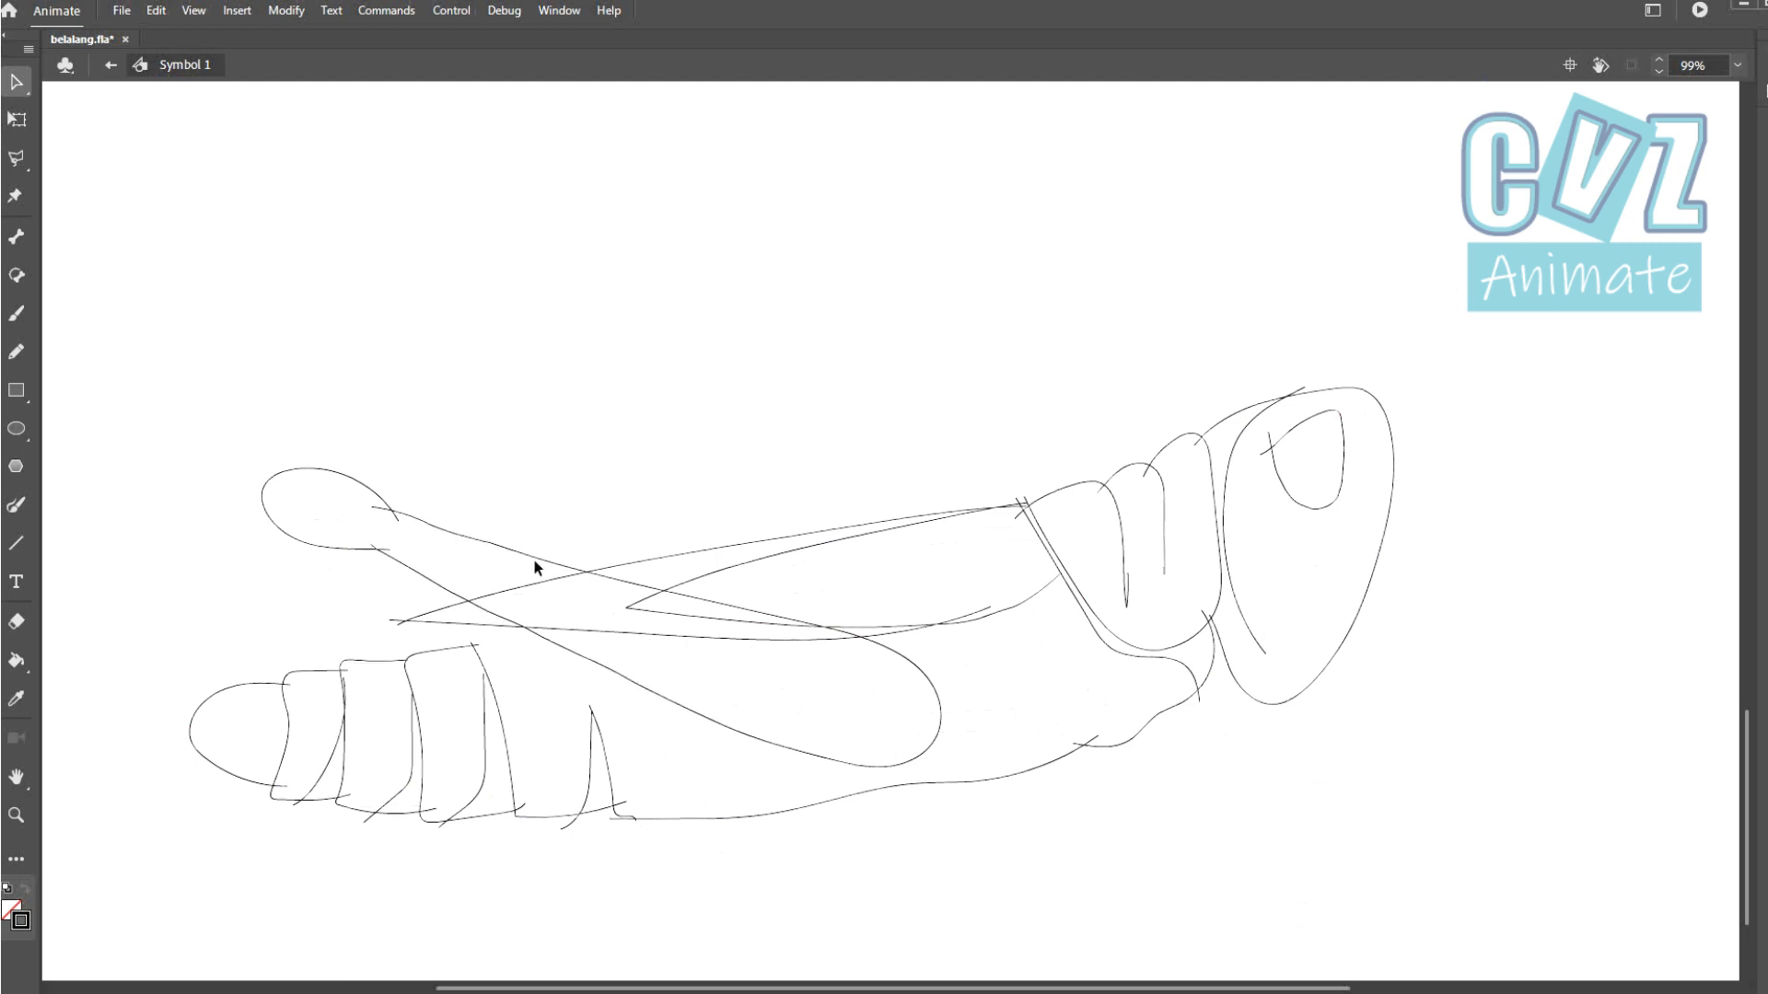
Draw the hind leg's shin as two parallel diagonal lines from the knee and add its curved foot.
left_click(24, 516)
mouse_move(276, 529)
left_mouse_down()
mouse_move(809, 821)
mouse_move(801, 835)
left_mouse_up()
left_click_drag(342, 543, 828, 824)
key("v")
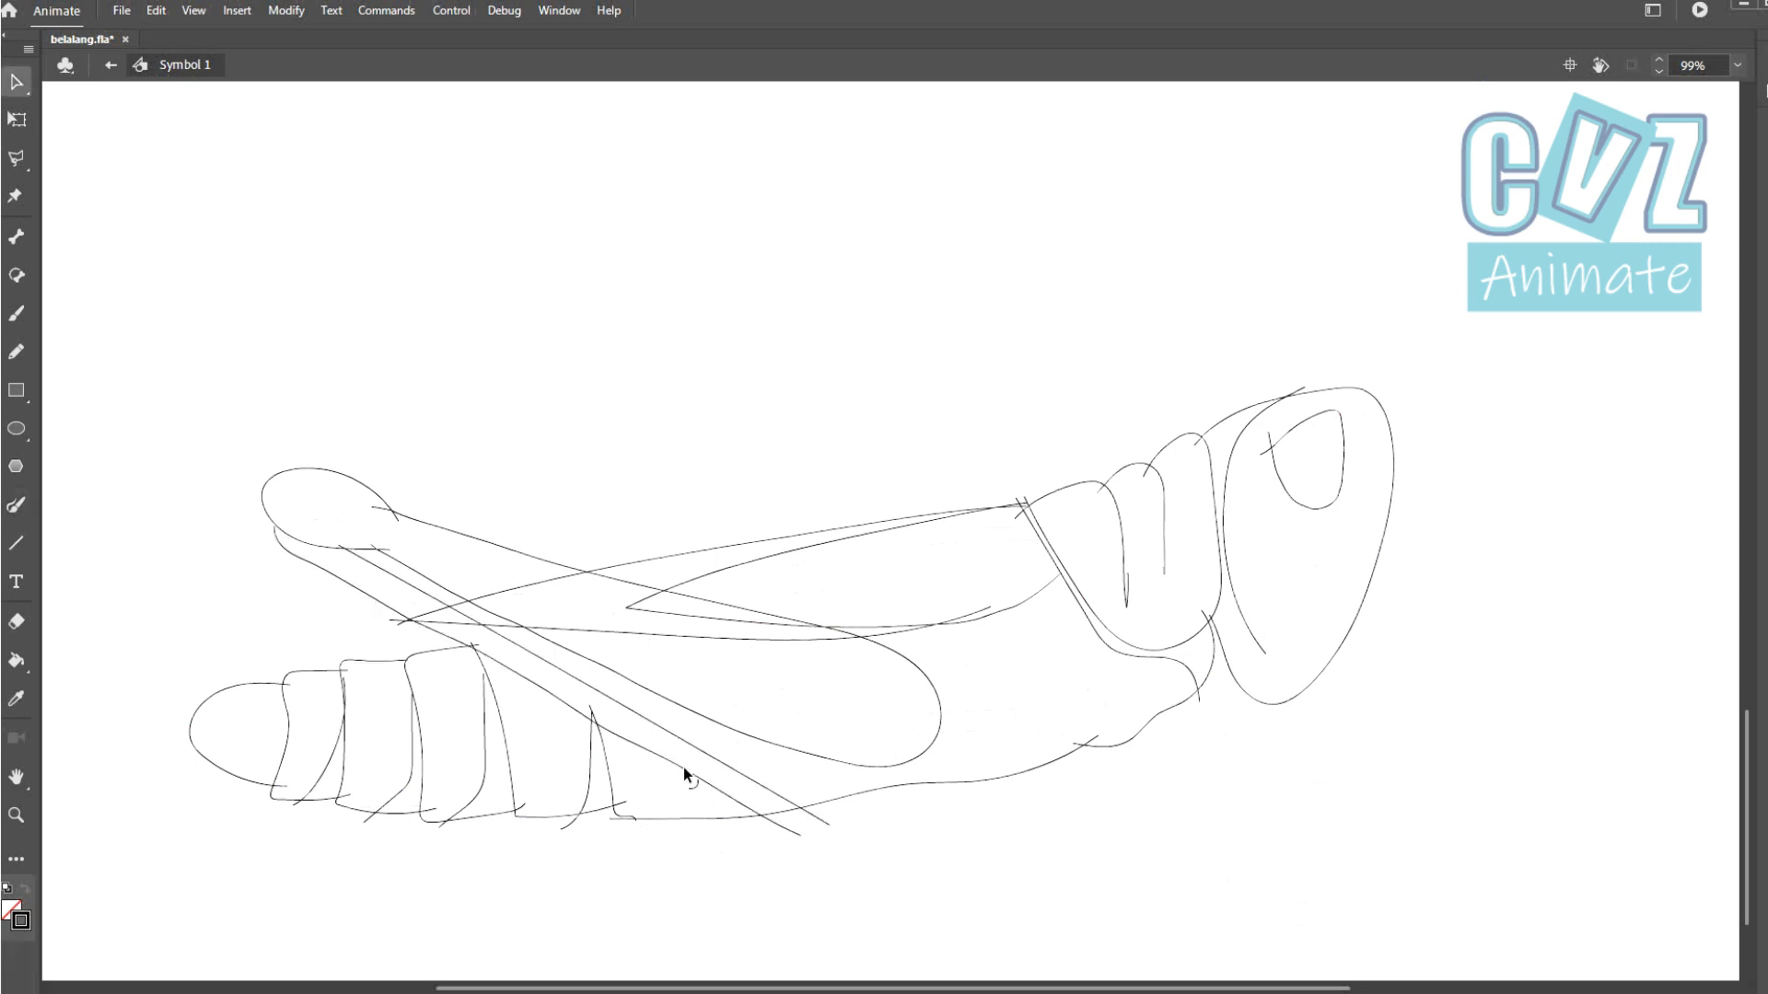
left_click(17, 504)
mouse_move(769, 843)
left_mouse_down()
mouse_move(692, 834)
mouse_move(810, 821)
left_mouse_up()
Draw the bent middle leg below the thorax and an inner contour following the hind thigh's outline.
mouse_move(899, 718)
left_mouse_down()
mouse_move(770, 910)
mouse_move(801, 920)
mouse_move(909, 755)
mouse_move(1074, 723)
left_mouse_up()
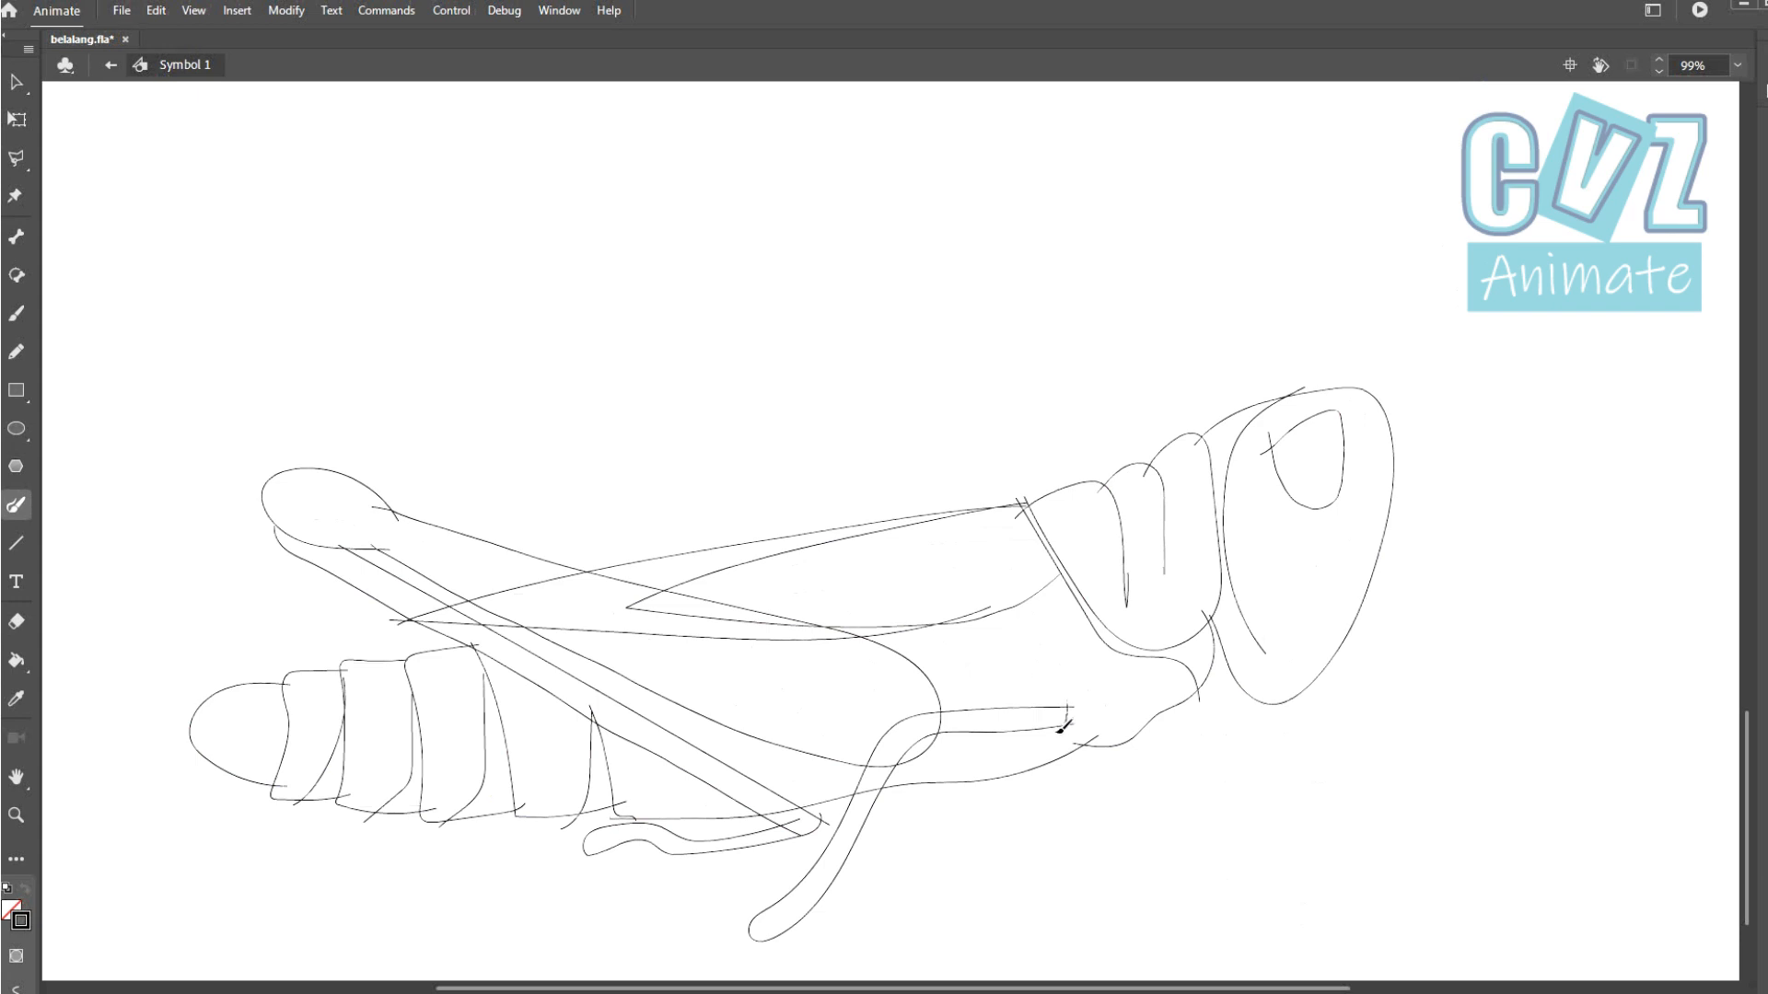
mouse_move(428, 539)
left_mouse_down()
mouse_move(705, 691)
mouse_move(871, 745)
mouse_move(876, 668)
mouse_move(427, 547)
left_mouse_up()
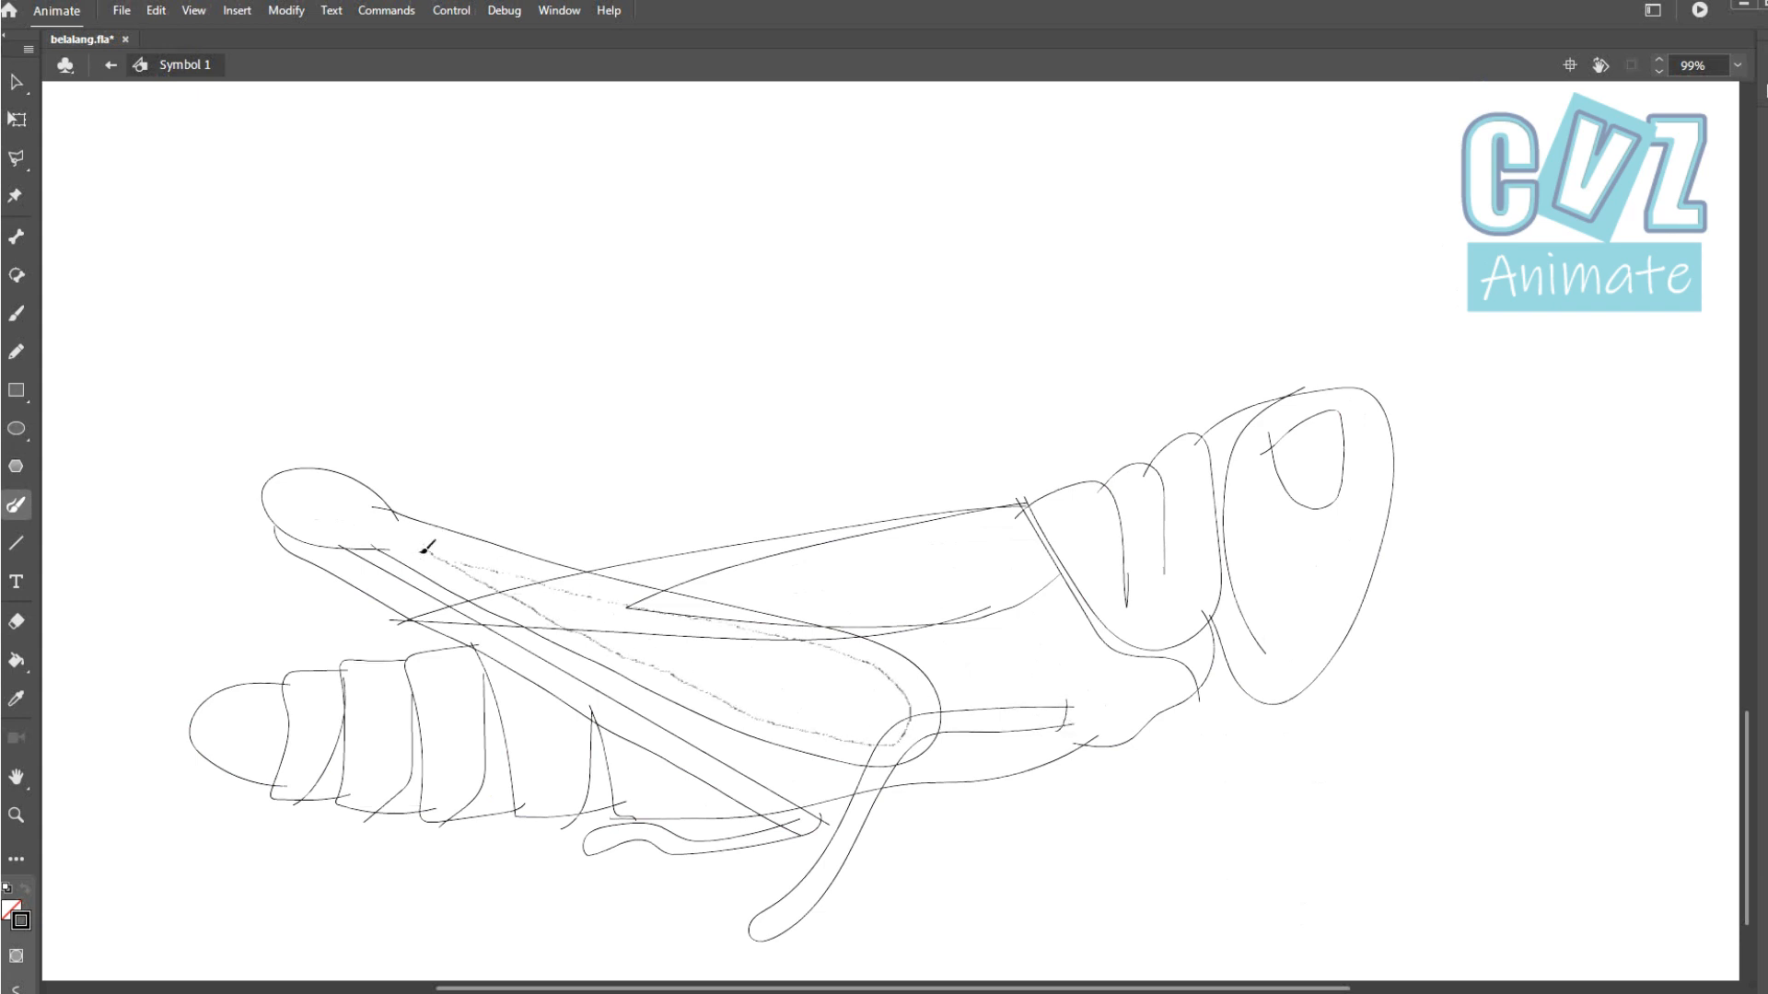
key("v")
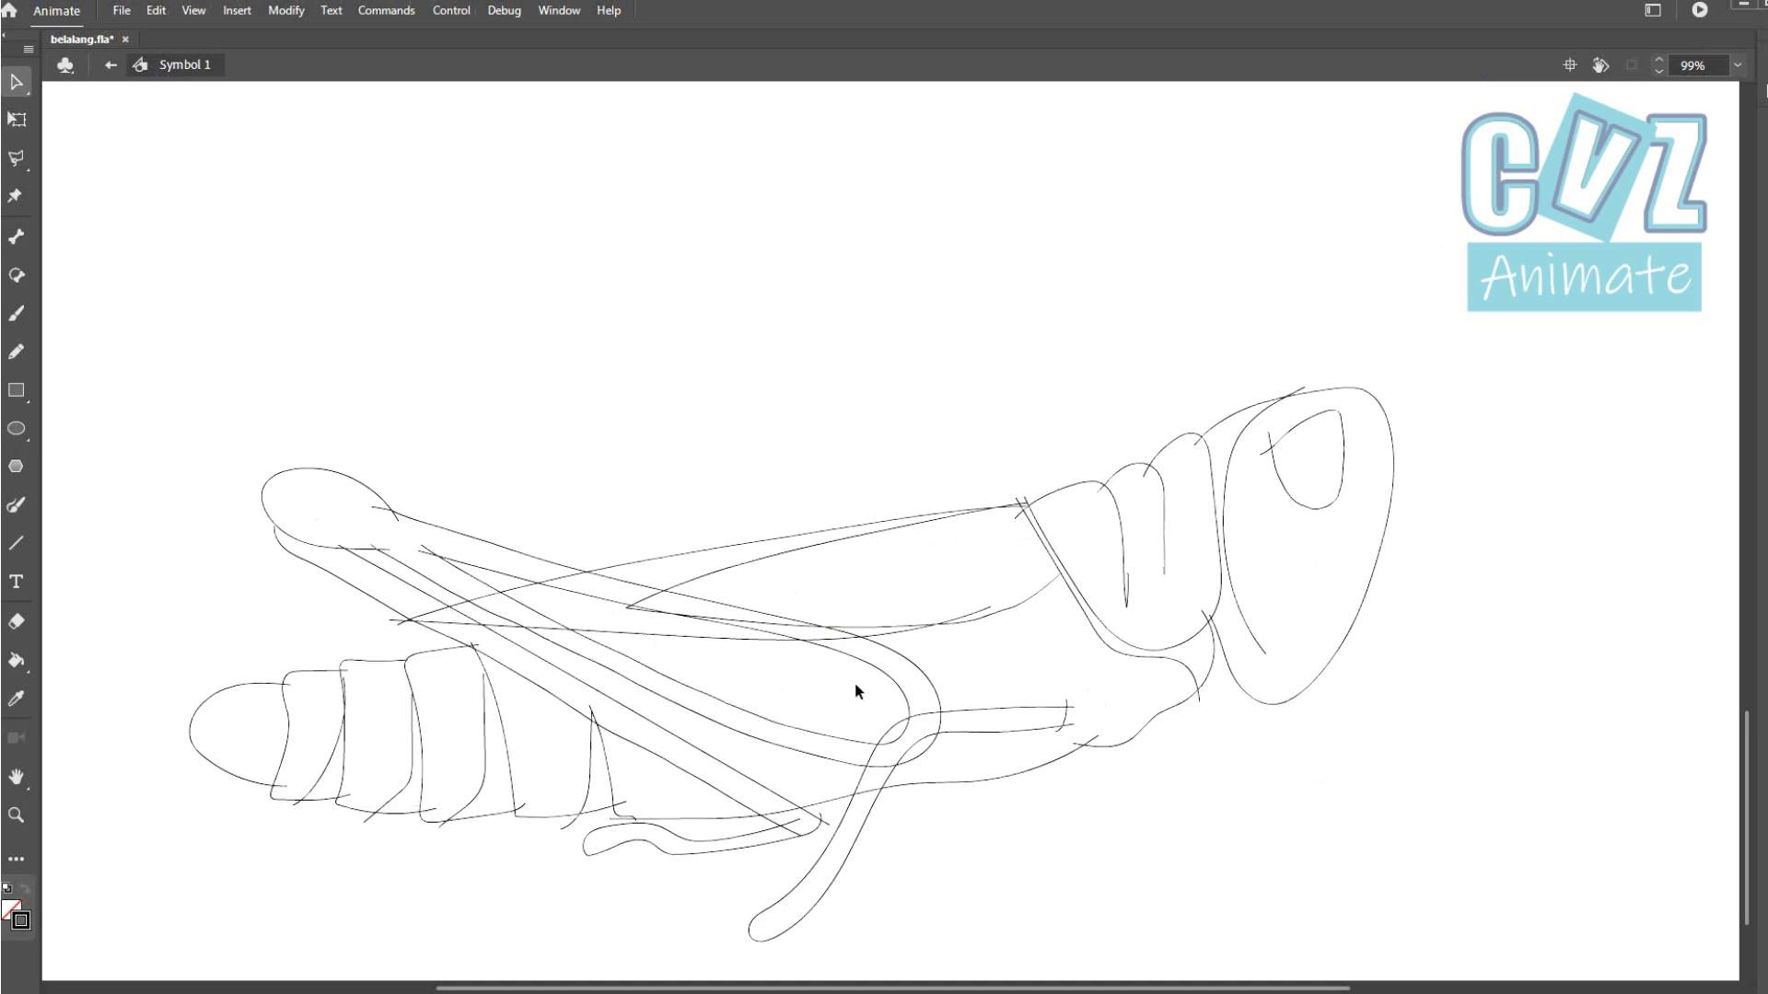
Draw the front leg below the thorax with a short upper joint, a long shin and a curved foot.
left_click(16, 507)
mouse_move(1187, 704)
left_mouse_down()
mouse_move(1203, 769)
mouse_move(1302, 915)
mouse_move(1202, 741)
left_mouse_up()
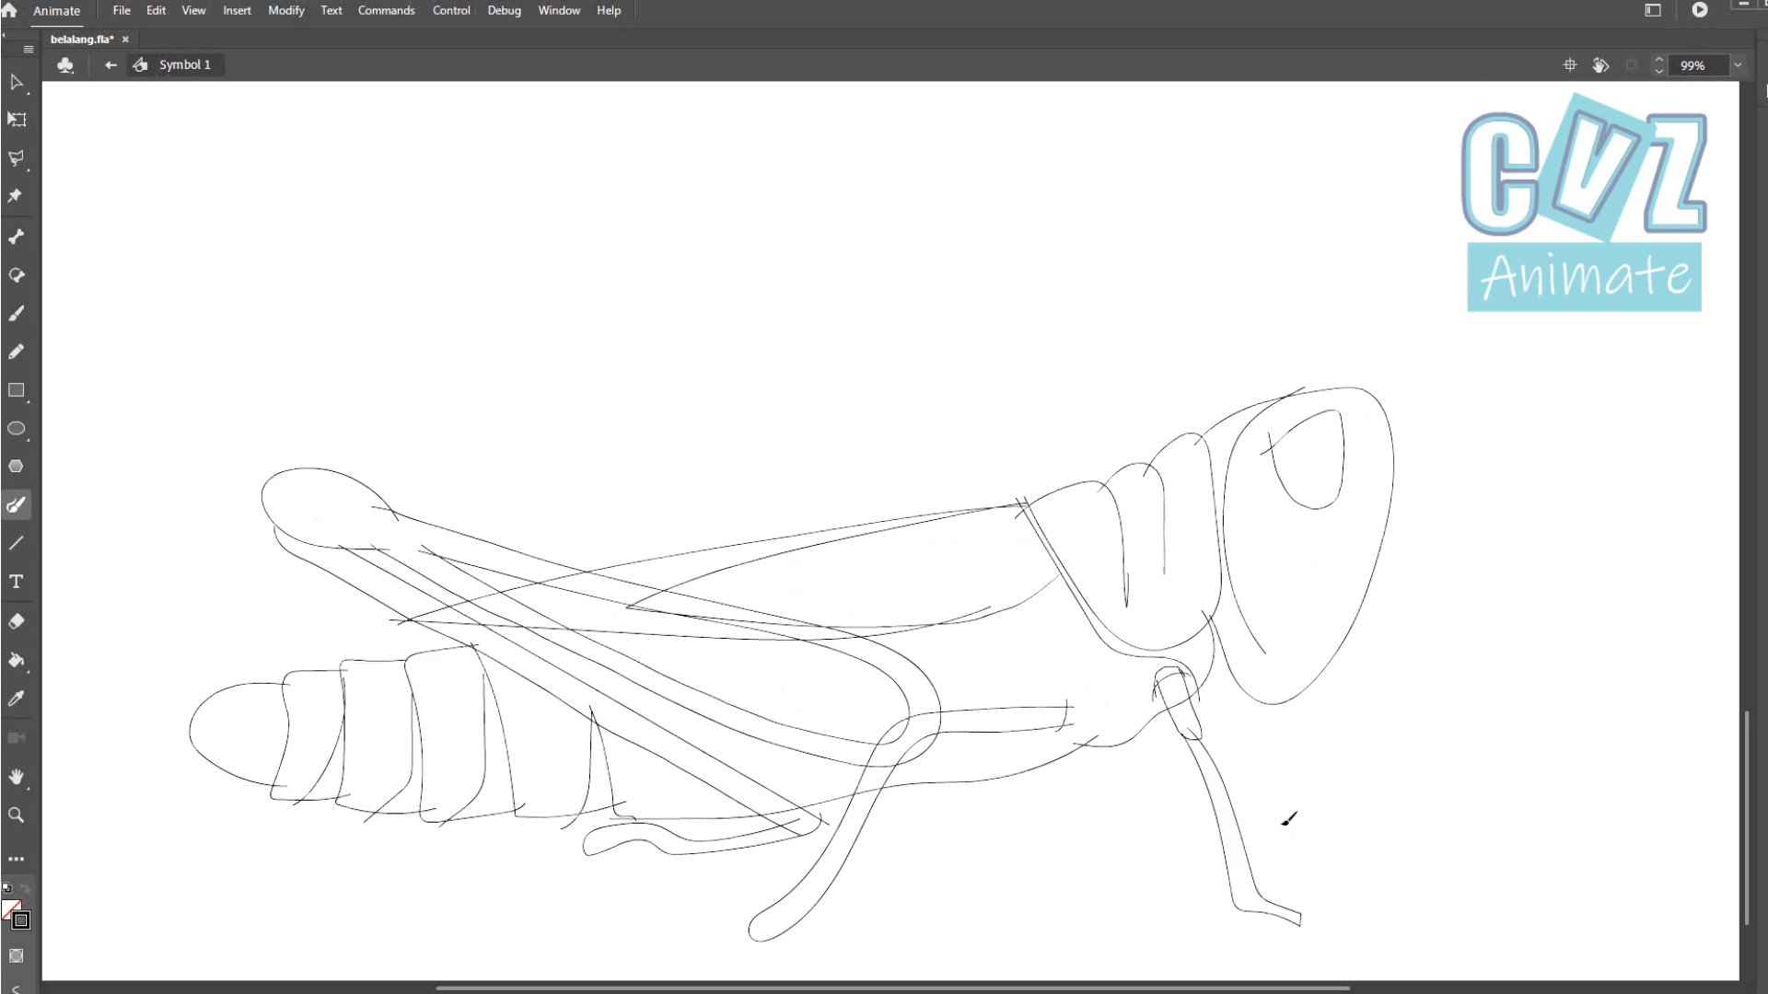
key("v")
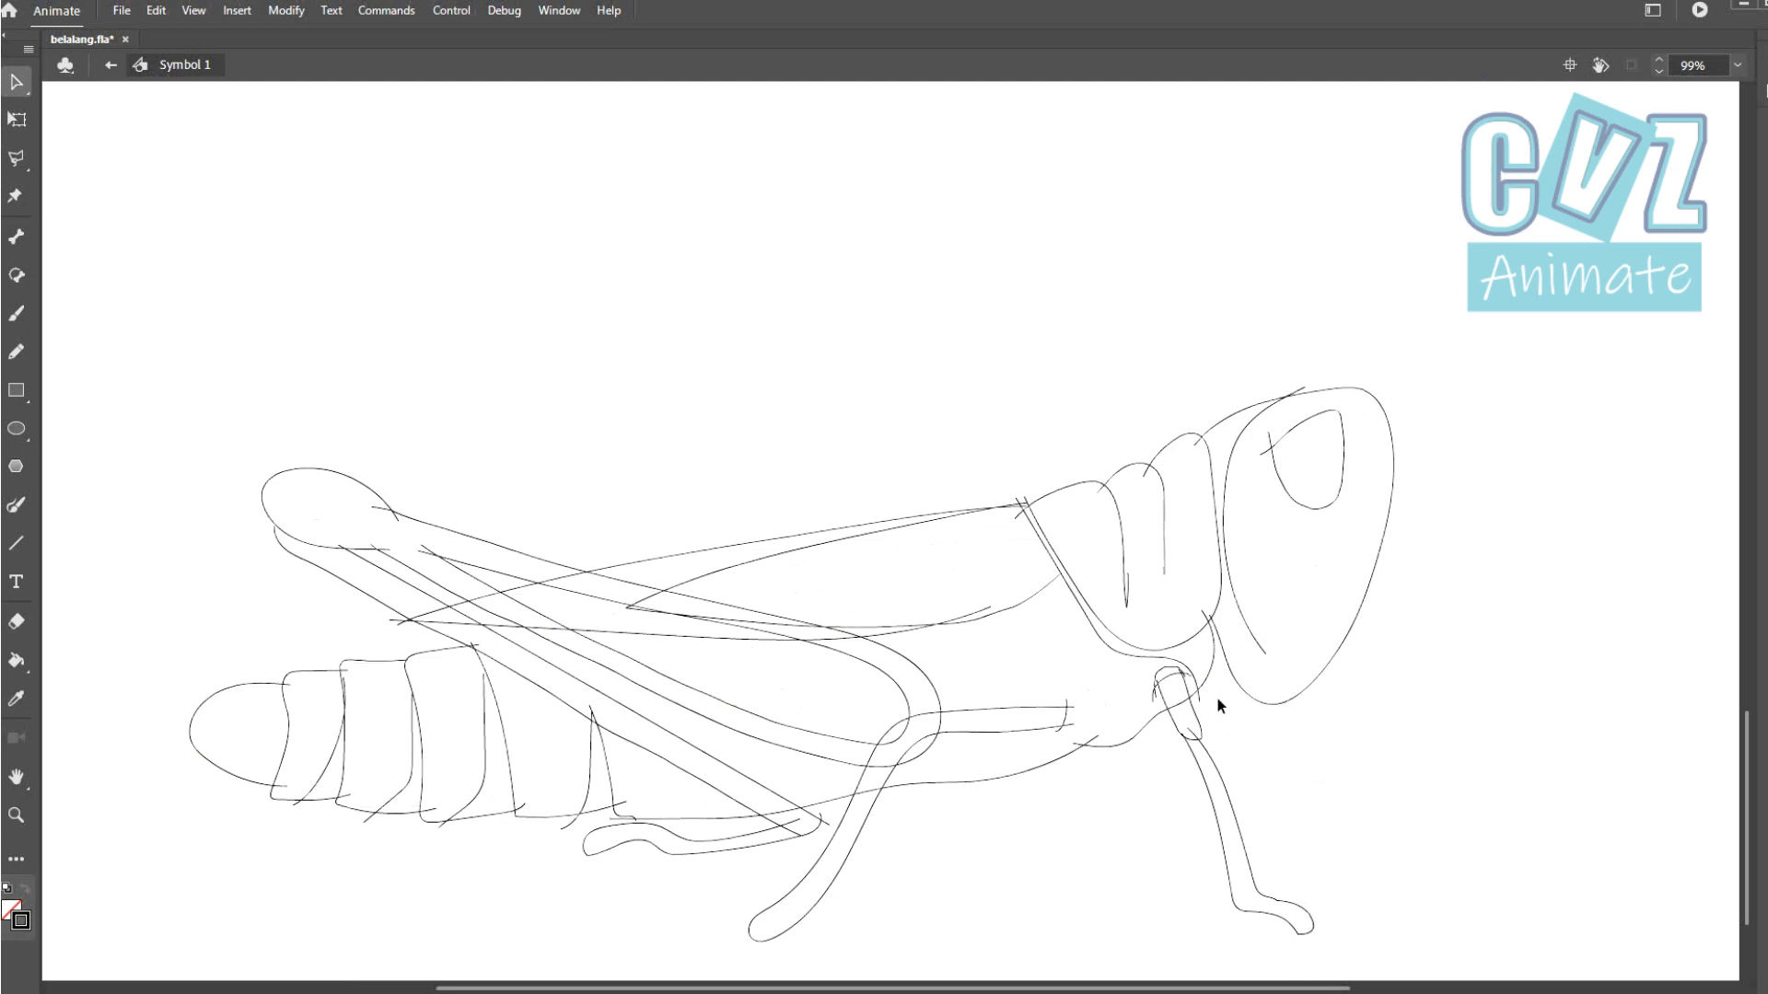
Draw the mouthparts and small foreleg beneath the head, plus the cheek and face contours around the eye.
key("y")
mouse_move(1227, 646)
left_mouse_down()
mouse_move(1227, 722)
mouse_move(1257, 684)
mouse_move(1241, 746)
mouse_move(1299, 776)
mouse_move(1323, 766)
mouse_move(1256, 781)
mouse_move(1337, 780)
left_mouse_up()
key("ctrl+z")
mouse_move(1244, 649)
left_mouse_down()
mouse_move(1282, 689)
mouse_move(1274, 647)
mouse_move(1316, 598)
left_mouse_up()
left_click_drag(1312, 503, 1249, 636)
left_click_drag(1230, 491, 1297, 626)
left_click_drag(1359, 530, 1338, 441)
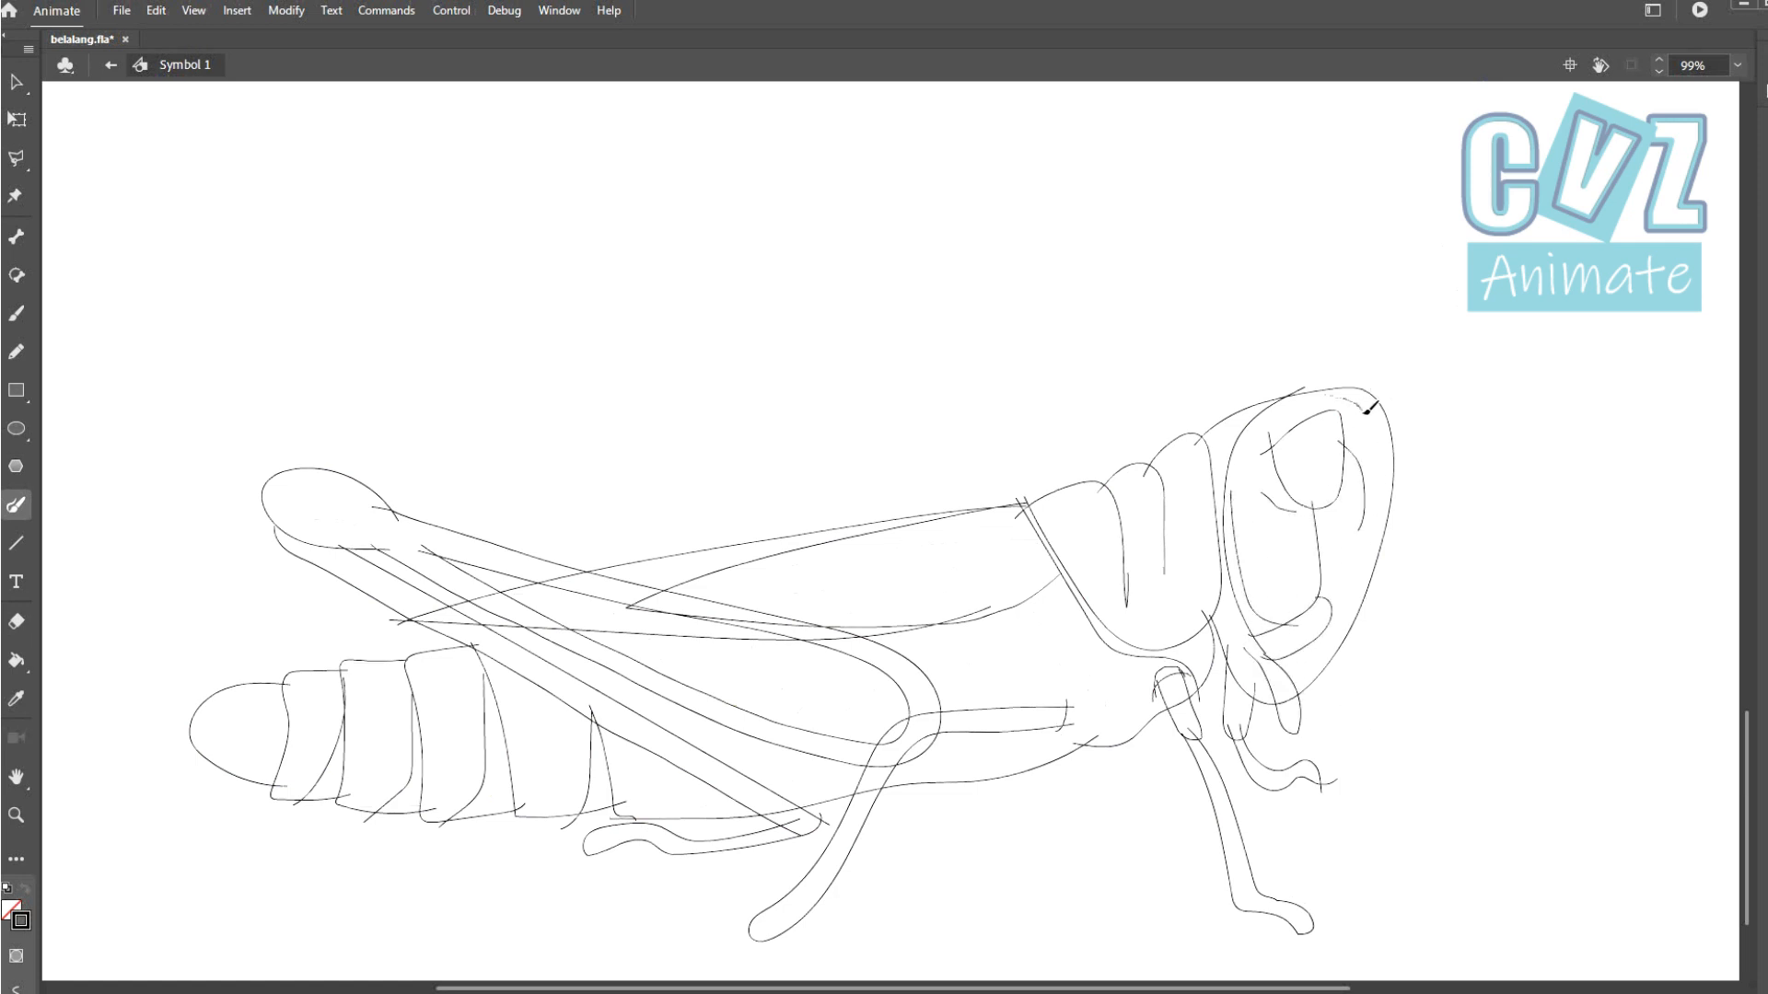
Draw two long pointed antennae rising from the top of the head and refine their curves.
mouse_move(1491, 82)
left_mouse_down()
mouse_move(1364, 409)
mouse_move(1532, 175)
left_mouse_up()
key("v")
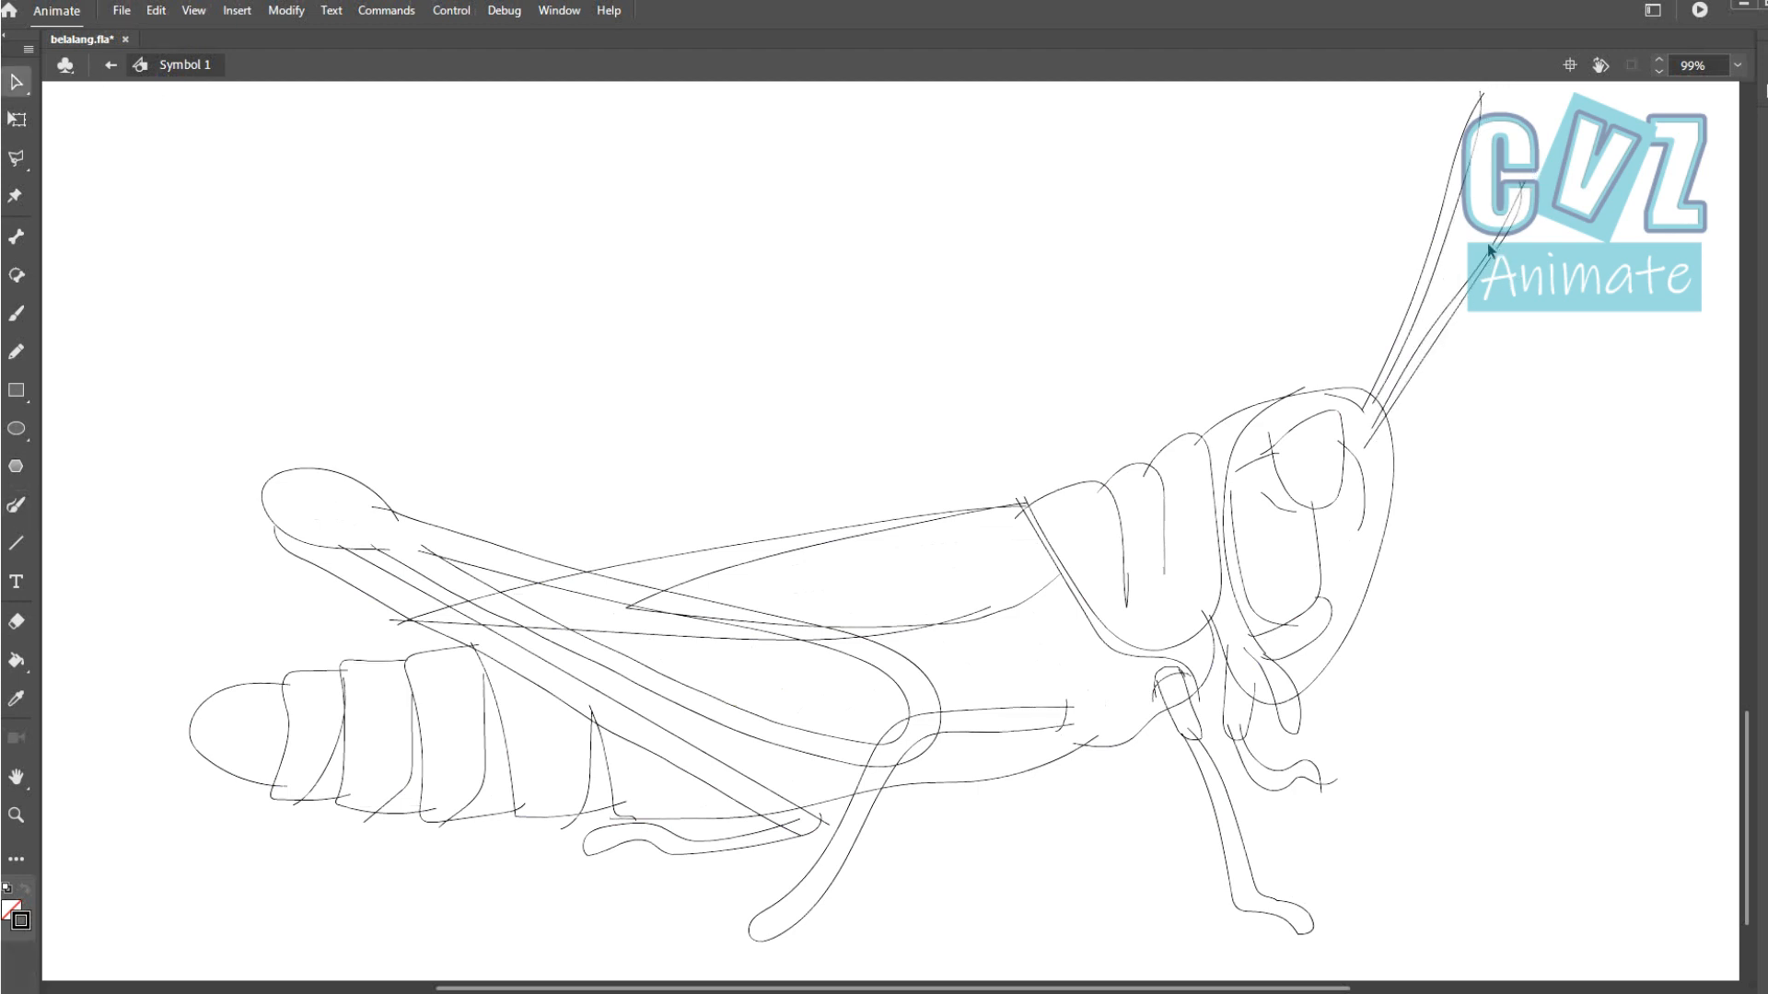
left_click_drag(1446, 204, 1449, 208)
Draw the middle leg's joint, curved panel lines on the side of the thorax, and contour lines along the belly.
left_click(16, 504)
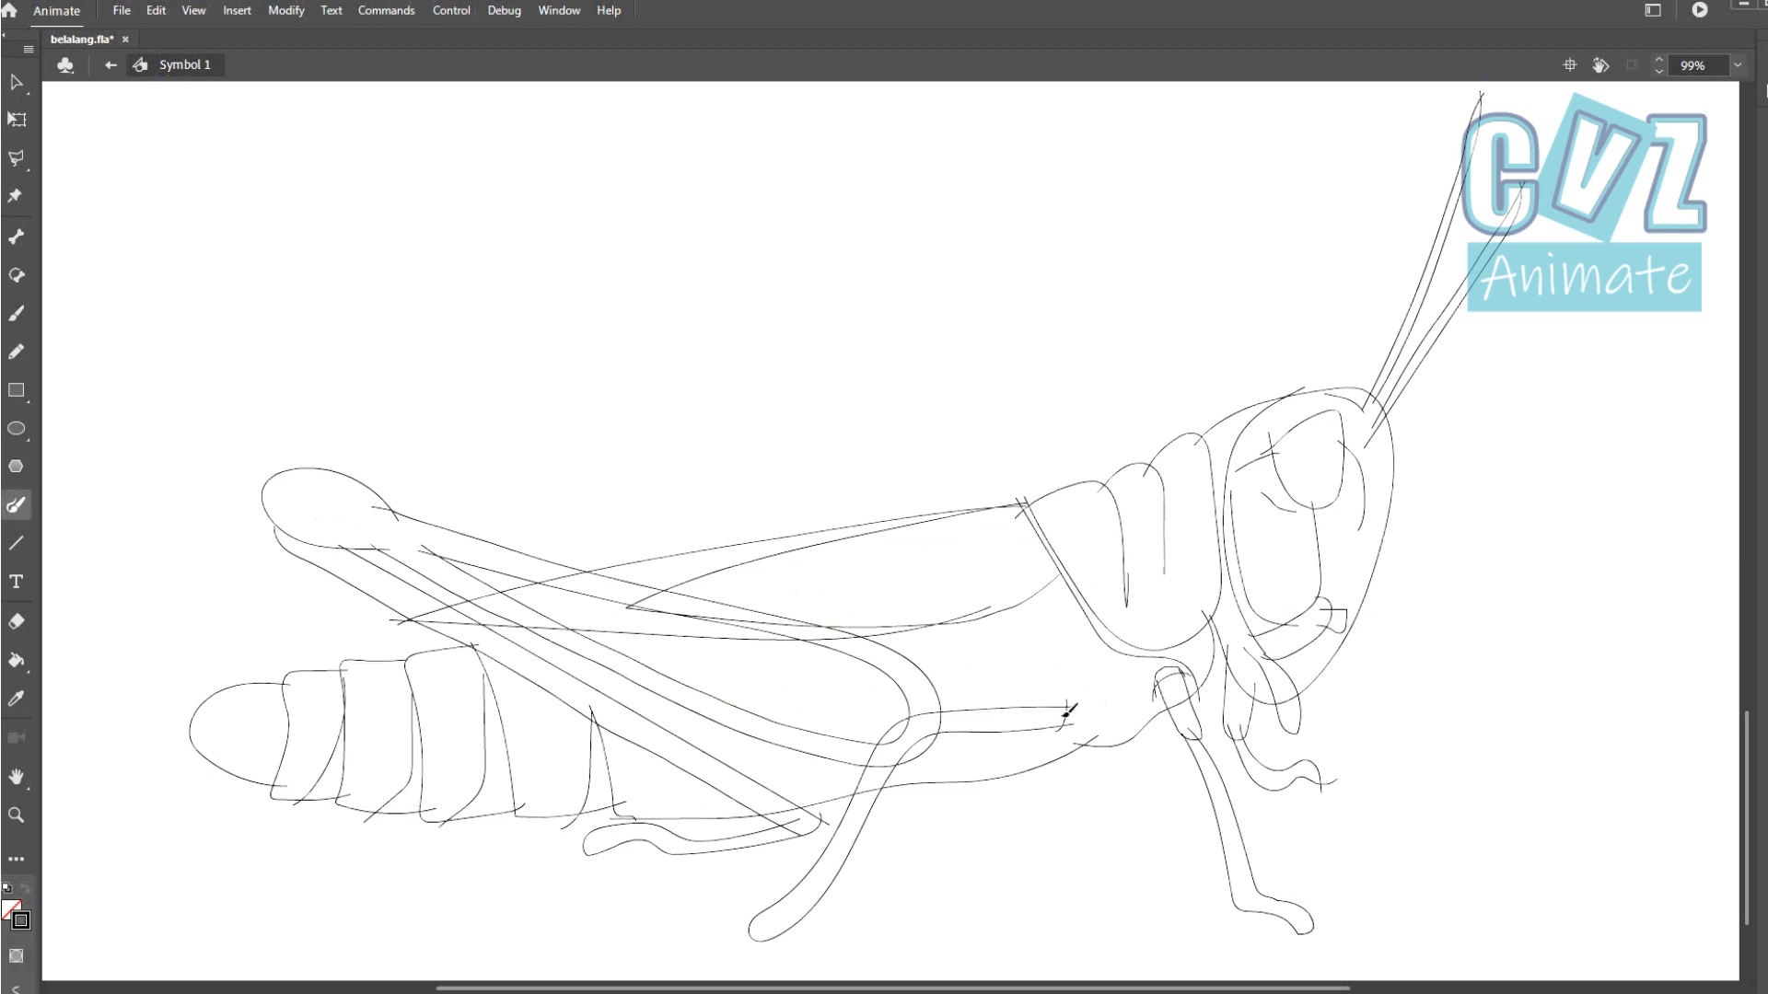
left_click_drag(1065, 710, 1059, 699)
mouse_move(1056, 676)
left_mouse_down()
mouse_move(1103, 703)
mouse_move(1055, 719)
left_mouse_up()
left_click_drag(923, 619, 1037, 700)
mouse_move(995, 600)
left_mouse_down()
mouse_move(923, 682)
mouse_move(974, 683)
left_mouse_up()
left_click_drag(1055, 574, 1047, 659)
left_click_drag(1088, 612, 1078, 696)
left_click_drag(1102, 635, 1090, 702)
mouse_move(613, 818)
left_mouse_down()
mouse_move(723, 810)
mouse_move(858, 761)
left_mouse_up()
left_click_drag(910, 790, 1085, 725)
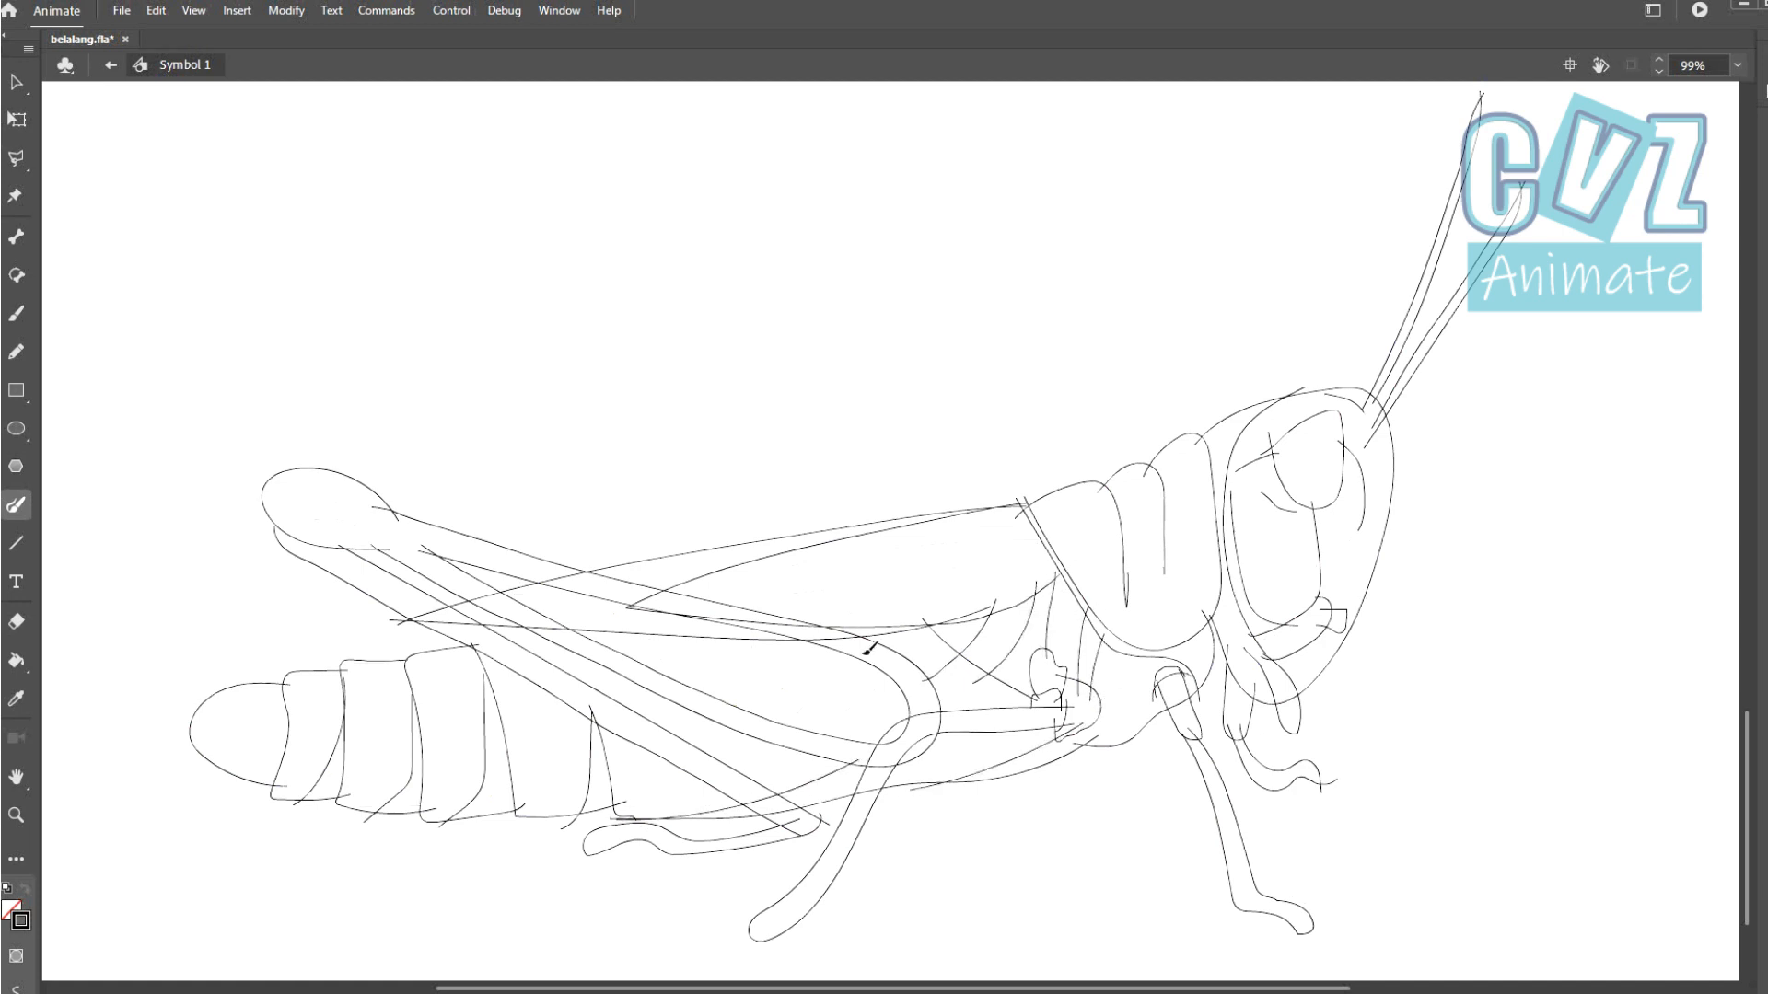
Draw lengthwise veins on the forewing and short detail marks on the hind thigh and knee.
left_click_drag(1031, 527, 900, 531)
mouse_move(1041, 540)
left_mouse_down()
mouse_move(791, 567)
mouse_move(1059, 534)
left_mouse_up()
left_click_drag(850, 613, 1051, 559)
left_click_drag(924, 616, 1059, 562)
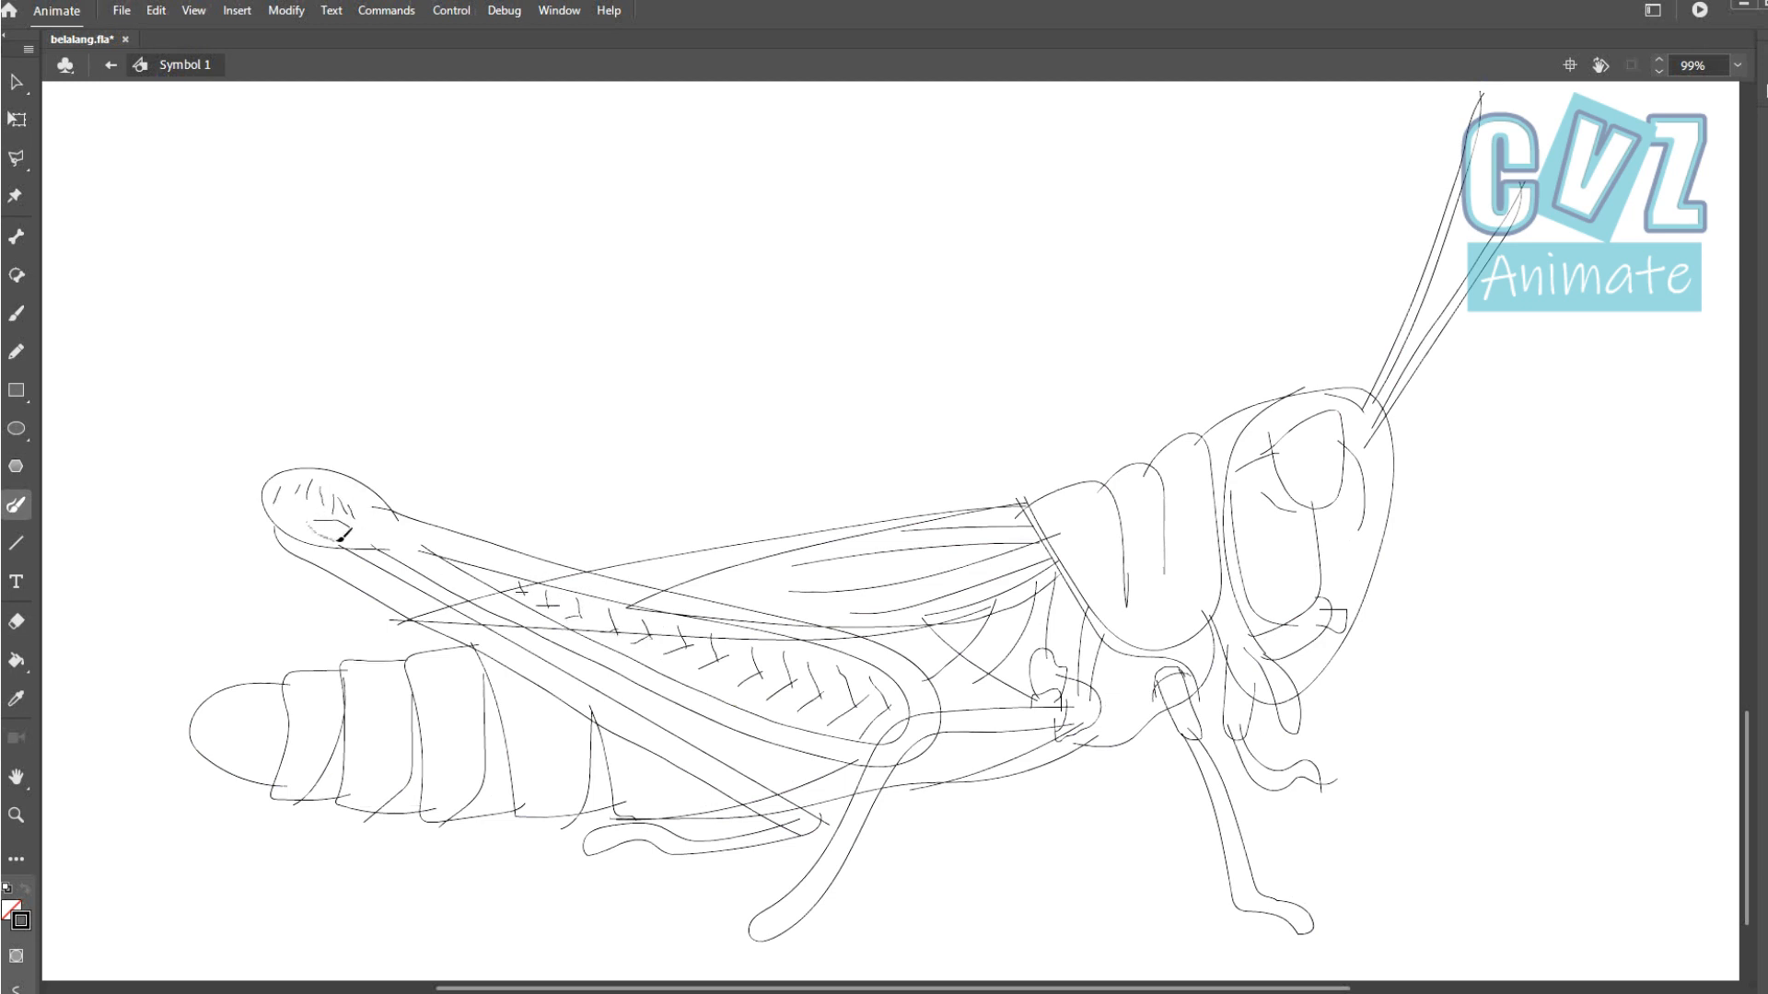
key("v")
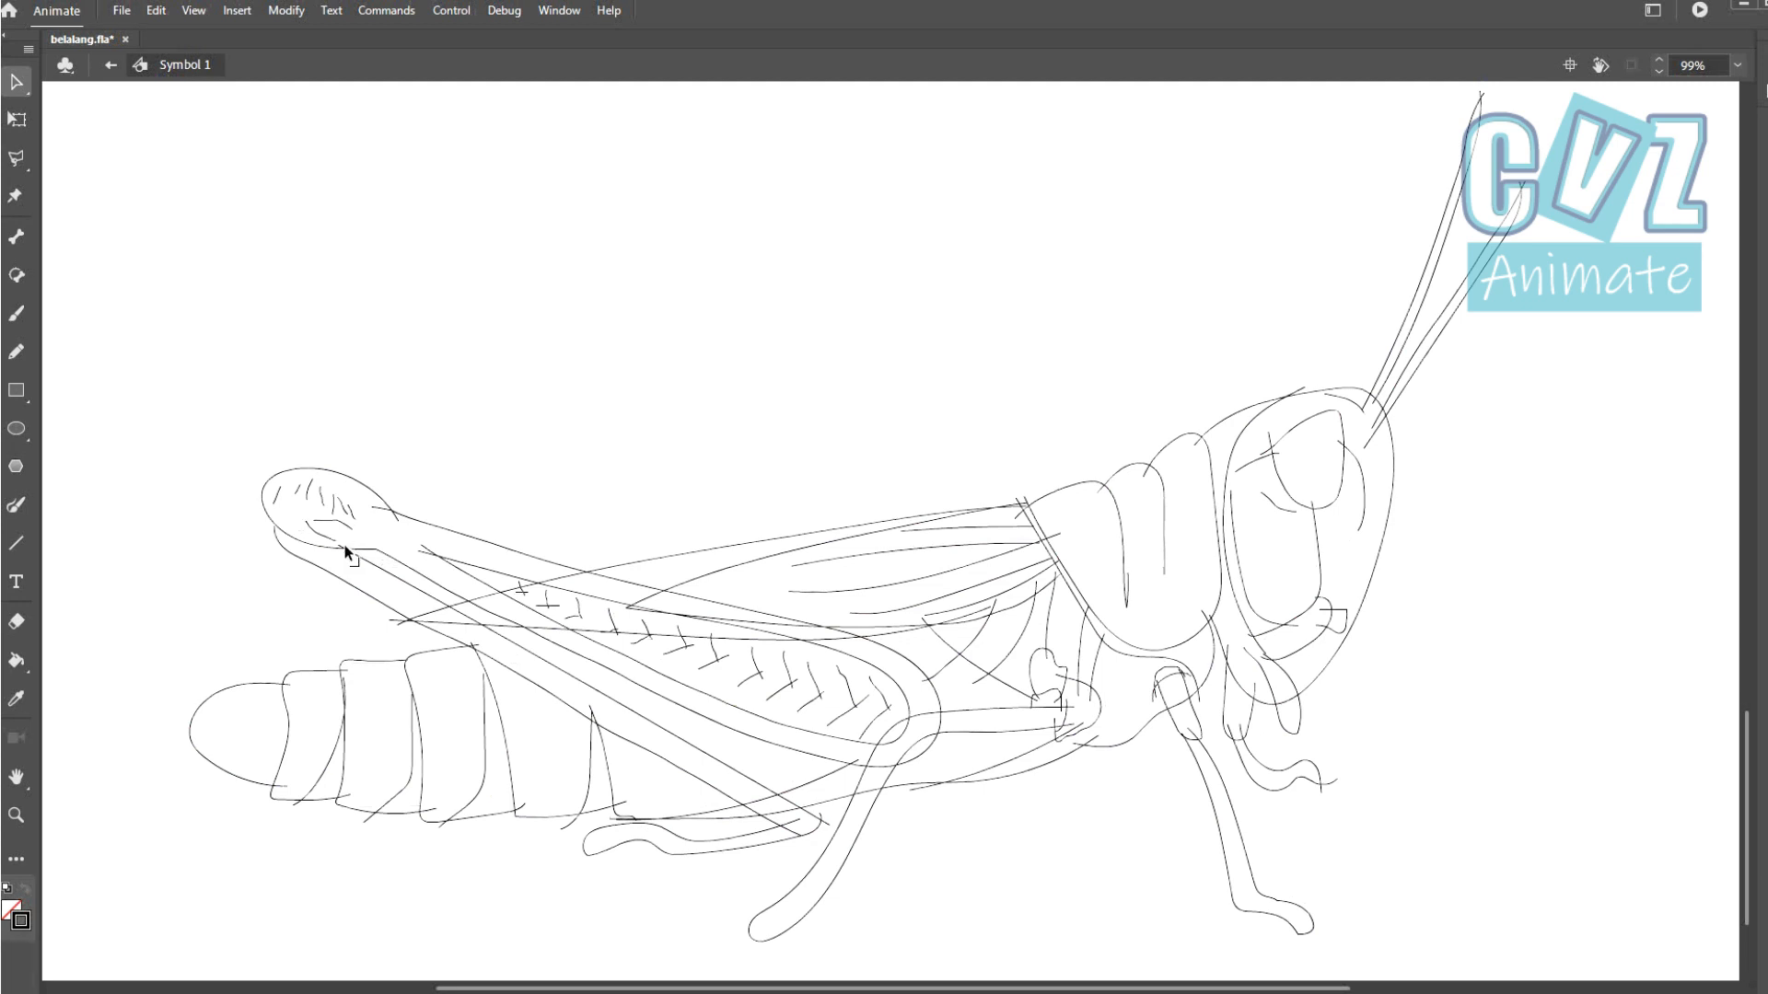
Remove the overlapping wing lines and overshooting line ends around the hind leg and abdomen segments.
mouse_move(400, 621)
left_mouse_down()
mouse_move(556, 602)
mouse_move(826, 636)
mouse_move(905, 736)
left_mouse_up()
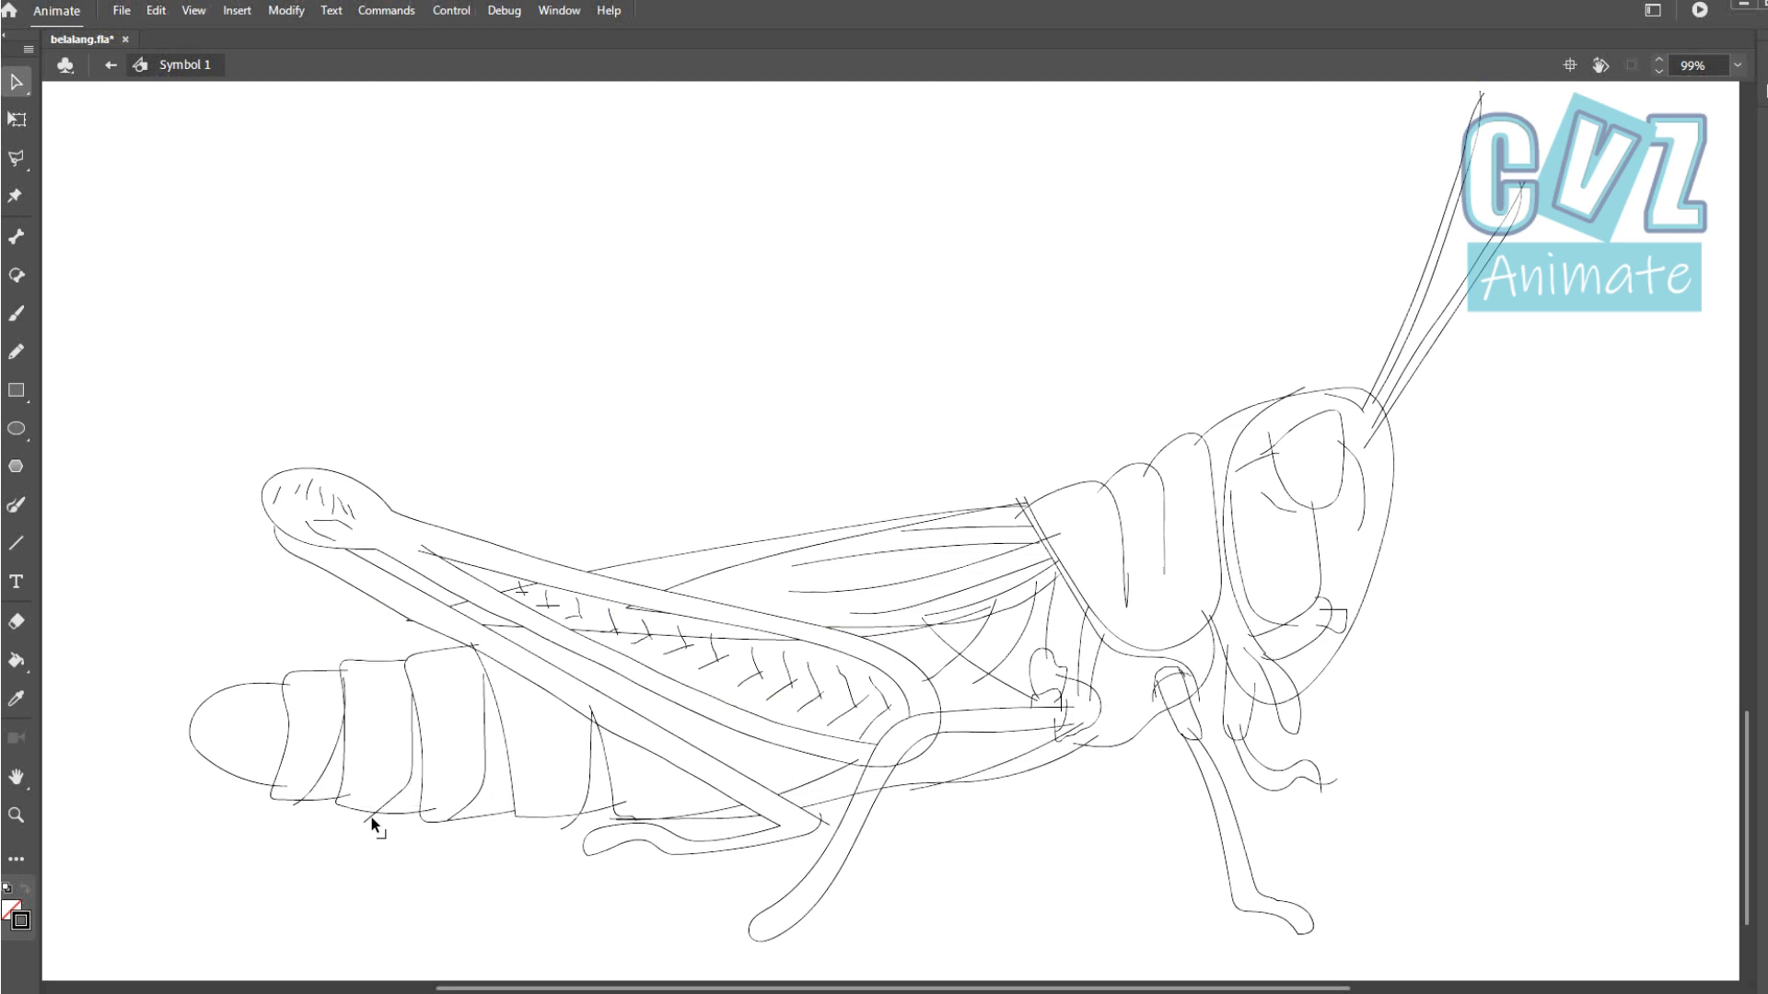
left_click_drag(306, 792, 273, 797)
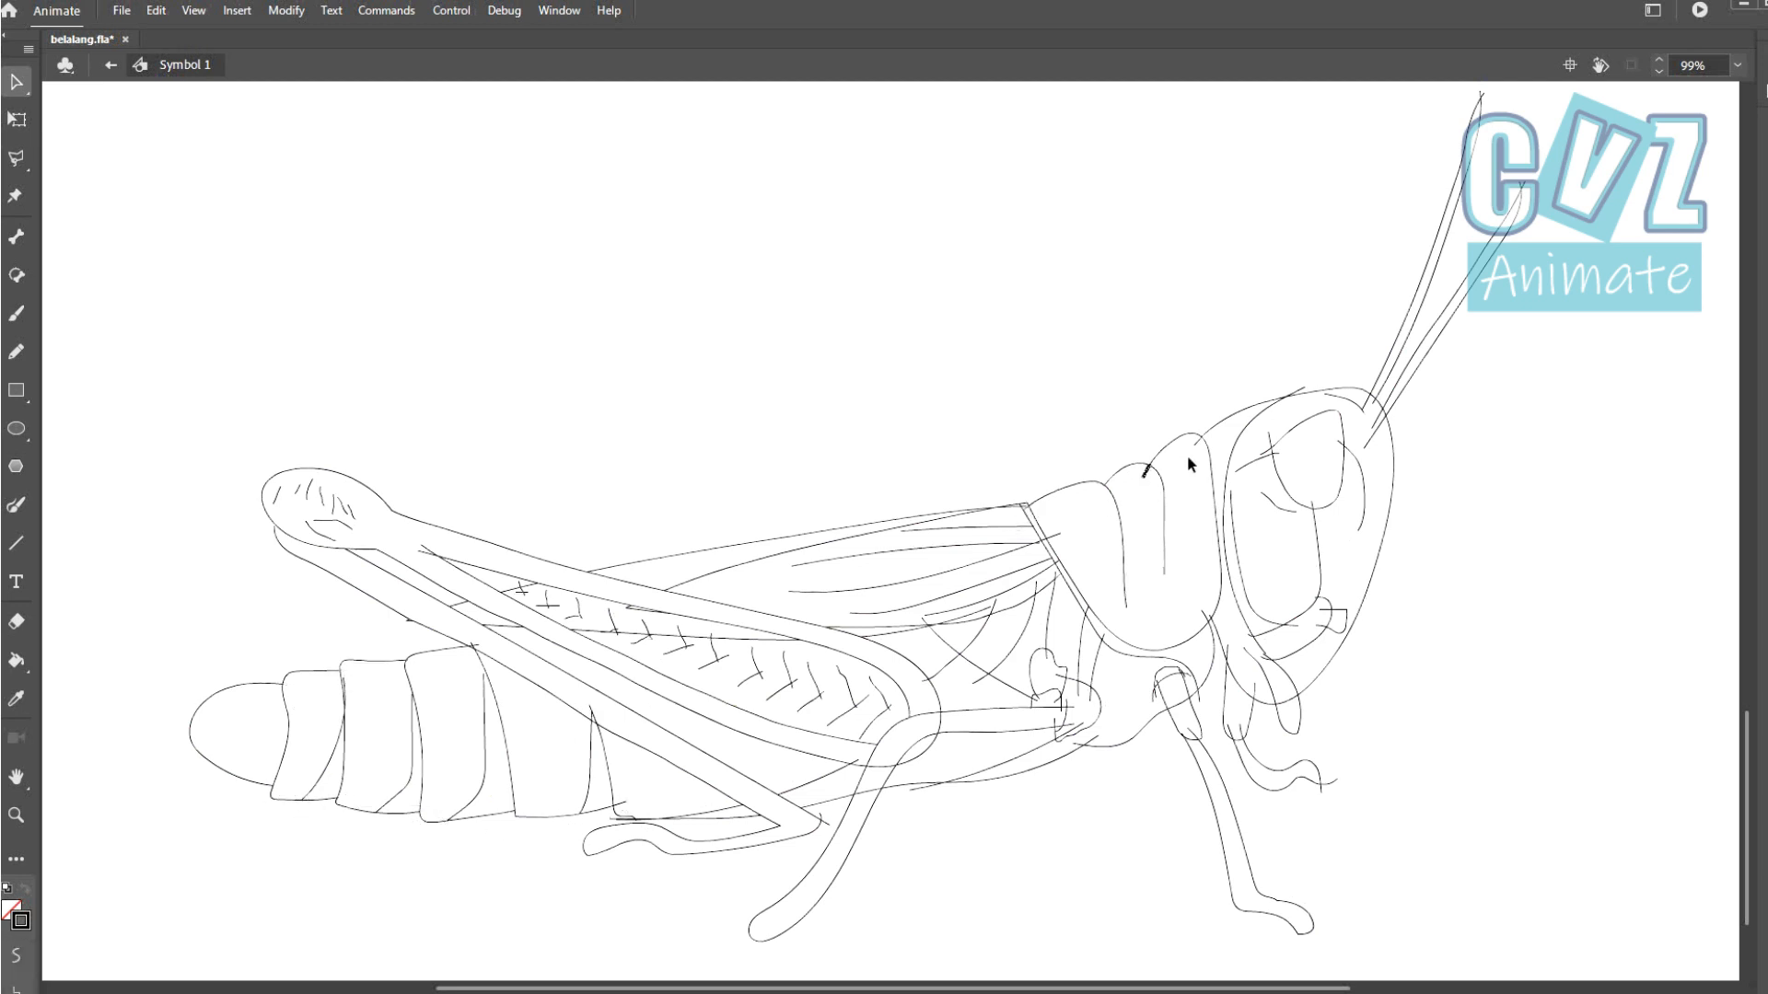
Delete the stray line ends around the front leg's upper joint and where the thorax meets the head.
left_click(1185, 729)
key("Delete")
left_click(1153, 695)
key("Delete")
left_click(1186, 681)
left_click(1204, 614)
key("Delete")
left_click(1213, 617)
key("Delete")
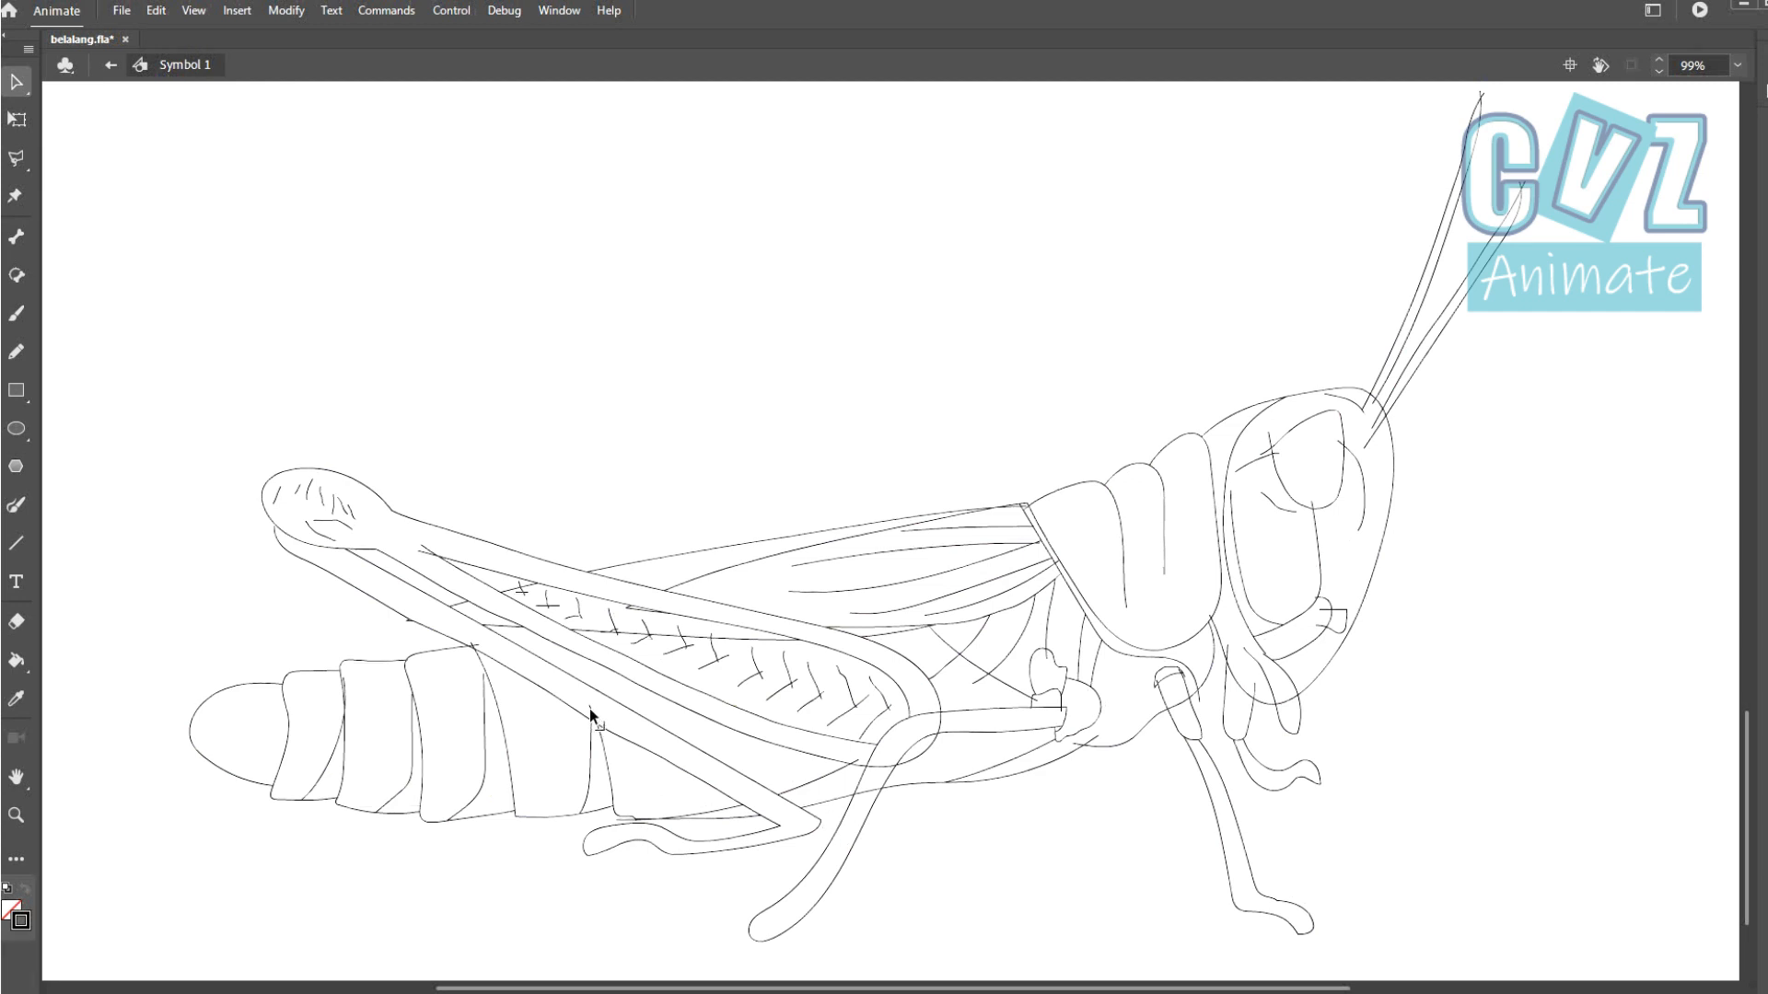
Delete the lower wing line segments that cross the inside of the hind thigh.
left_click(607, 631)
key("Delete")
left_click(635, 633)
key("Delete")
left_click(695, 638)
key("Delete")
left_click(723, 639)
key("Delete")
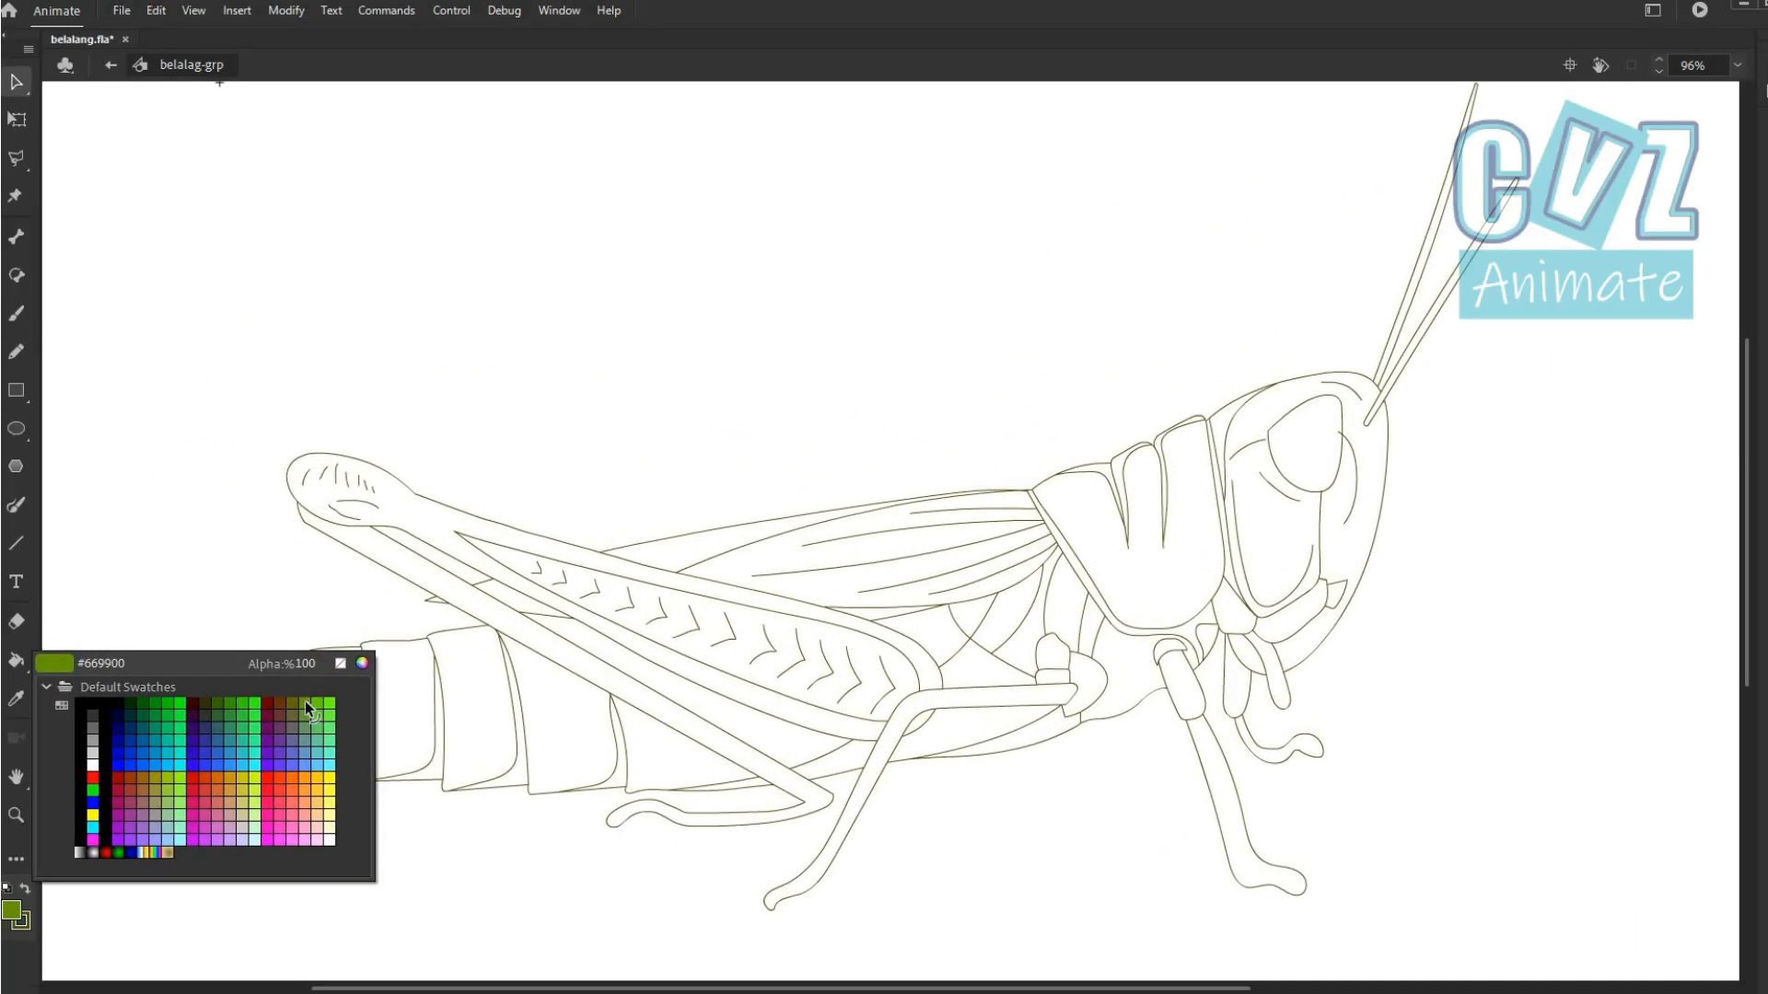
Paste the palette swatches in place and fill the thorax's rear edge, folds and neck with dark green.
right_click(533, 214)
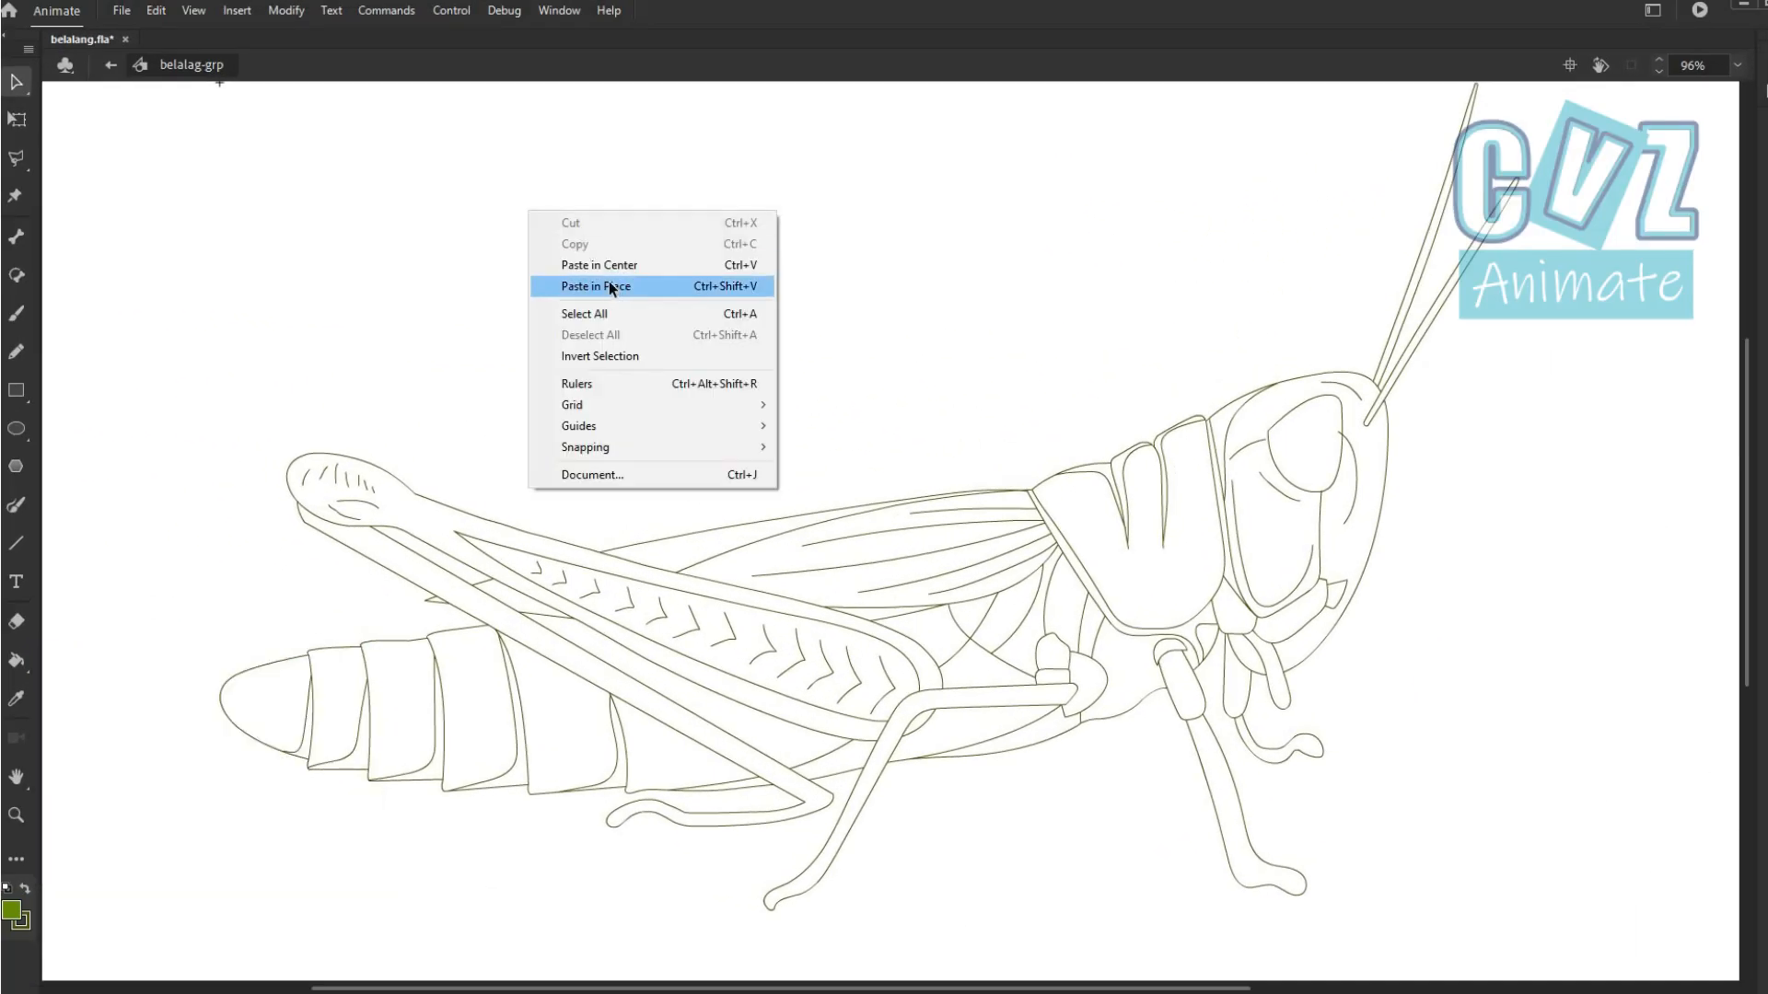
left_click(609, 284)
left_click(16, 660)
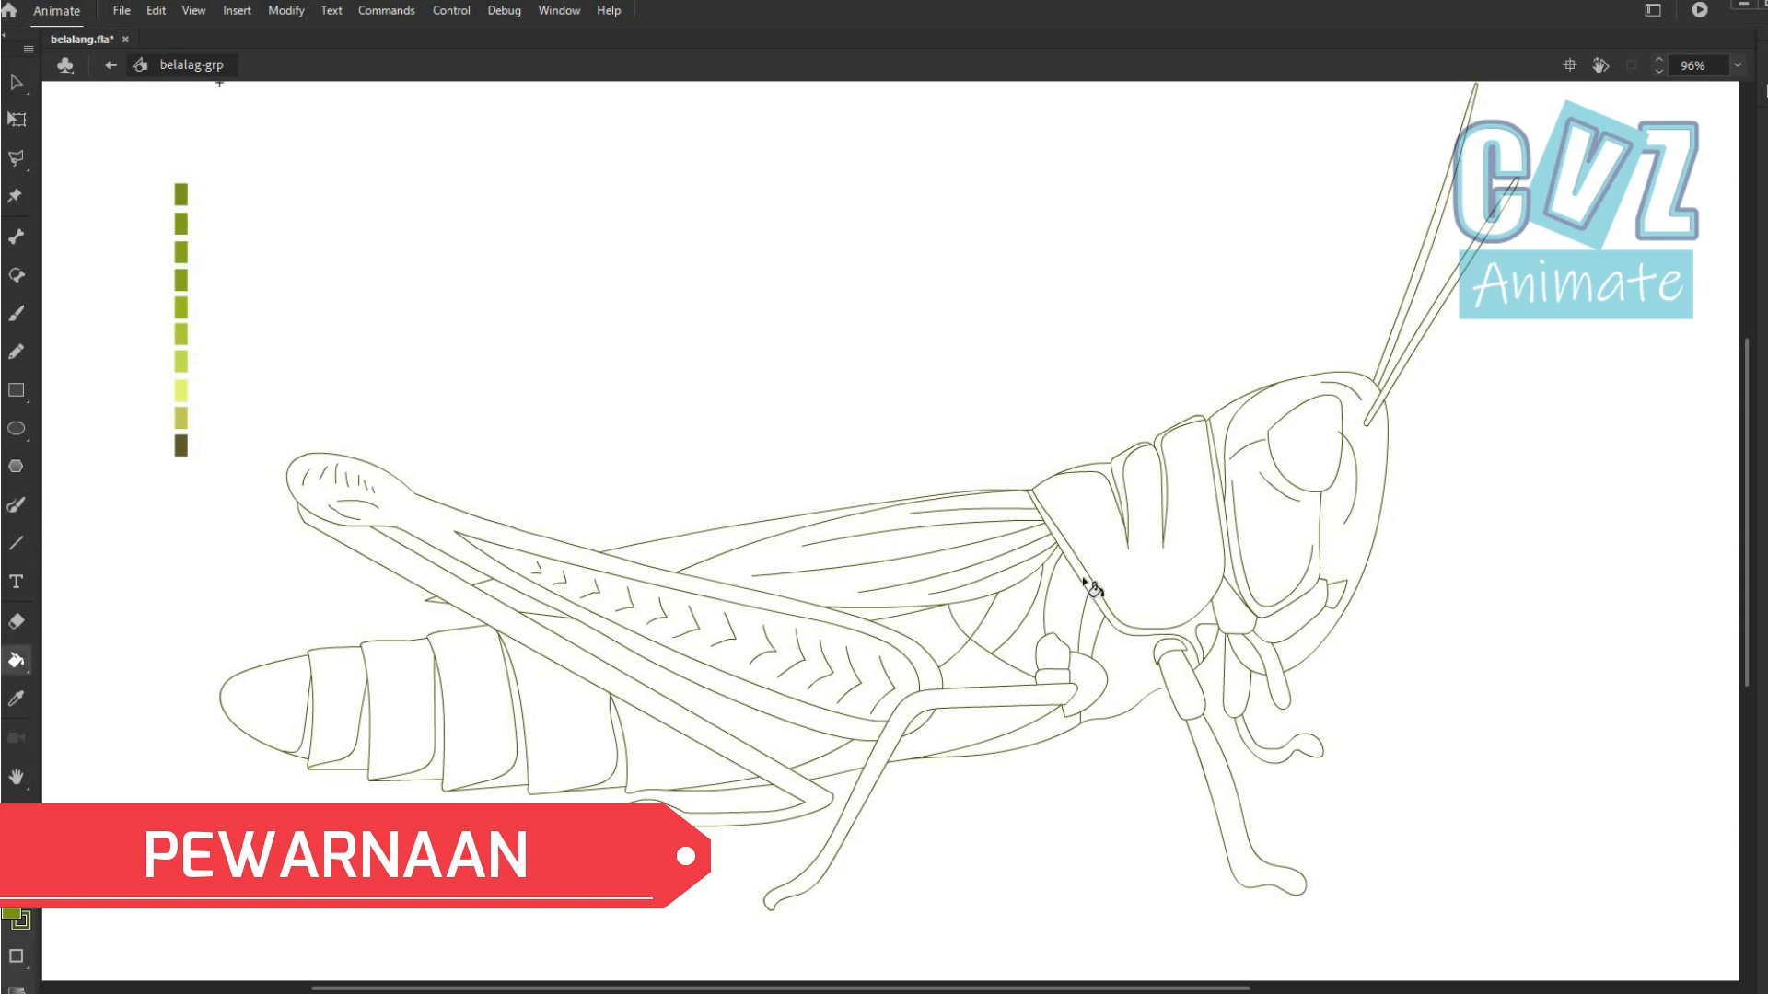
left_click(1084, 584)
left_click(1125, 471)
left_click(1174, 447)
left_click(1234, 433)
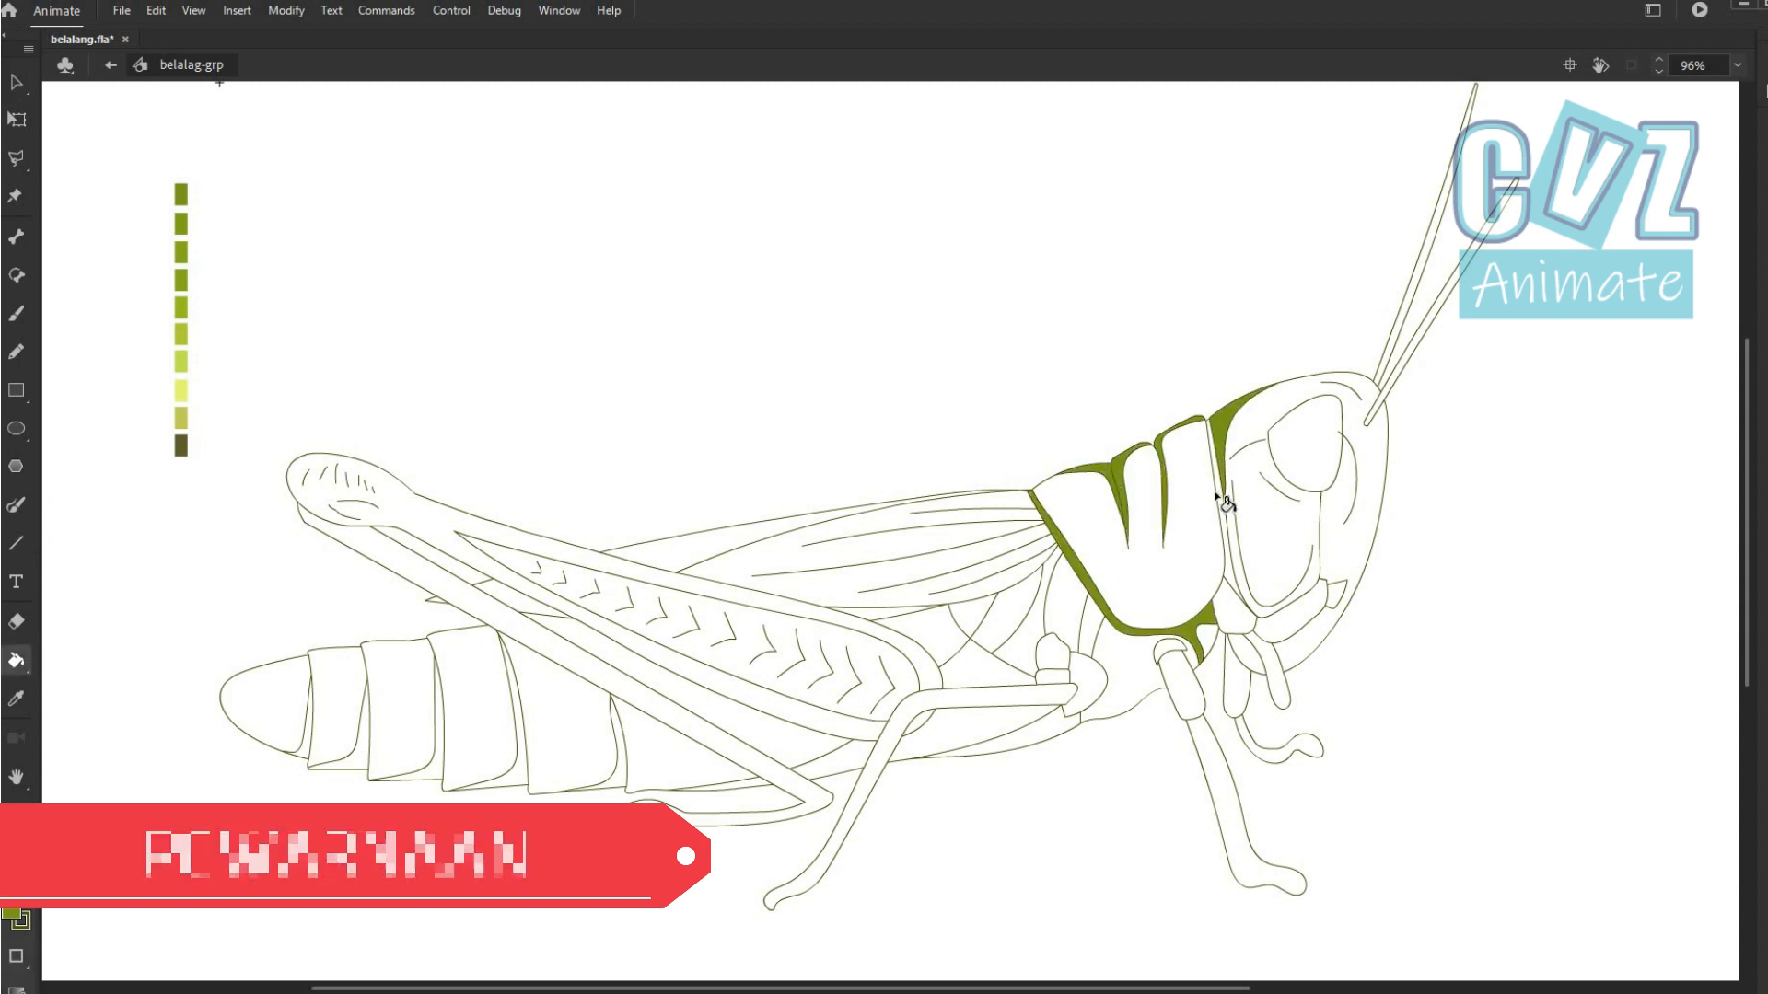
Fill the thorax plate and the head with the second green of the palette.
left_click(12, 912)
left_click(181, 222)
left_click(1160, 556)
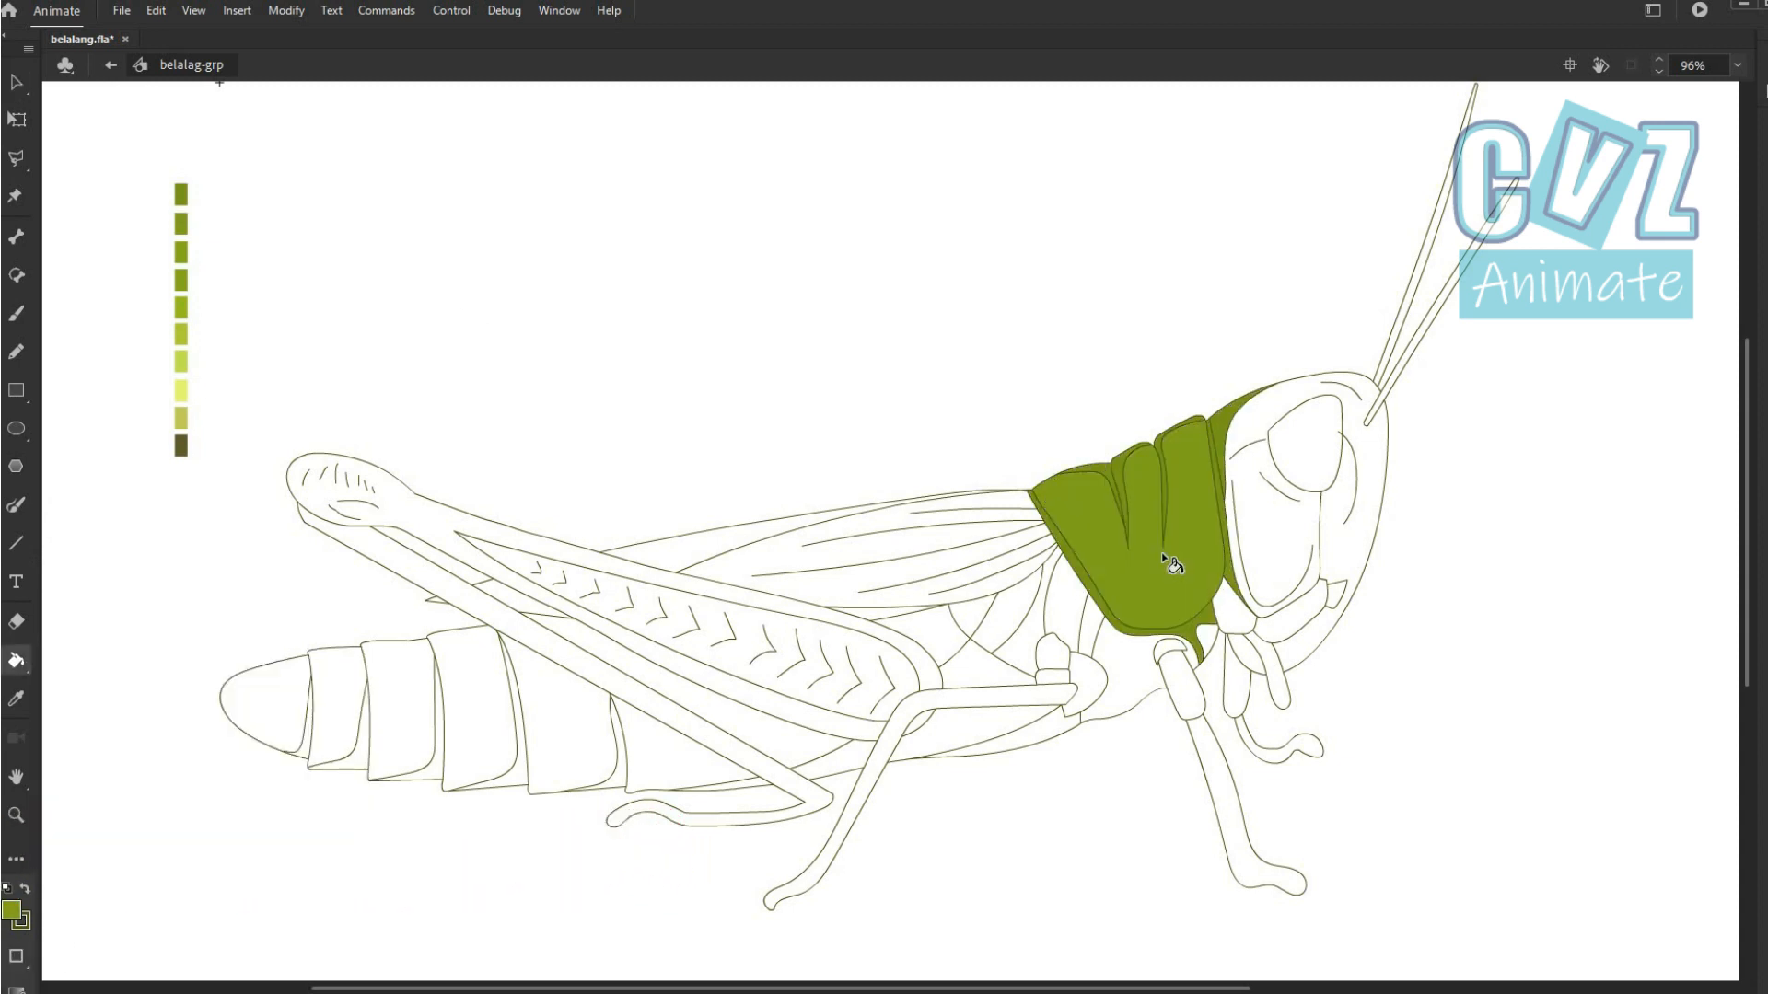
left_click(1266, 505)
Fill the forewing with the third palette green and the visible hind wing parts with #97BF1B.
left_click(12, 911)
left_click(181, 252)
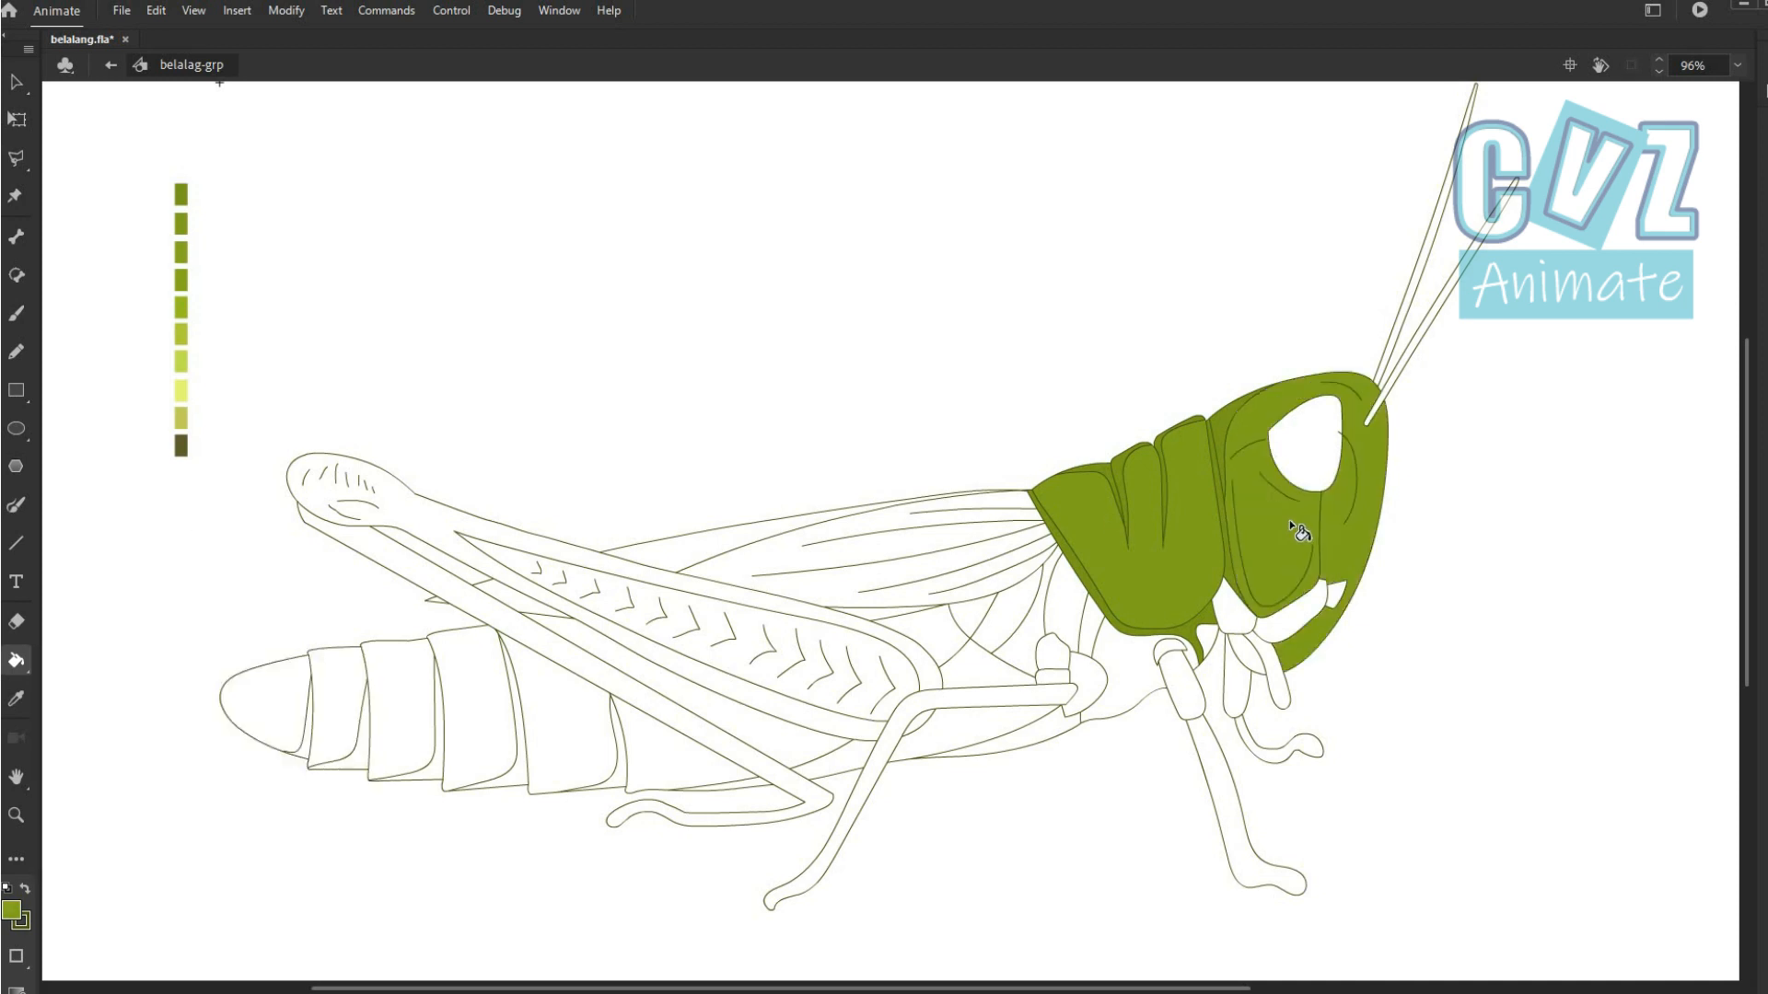
left_click(908, 555)
left_click(12, 912)
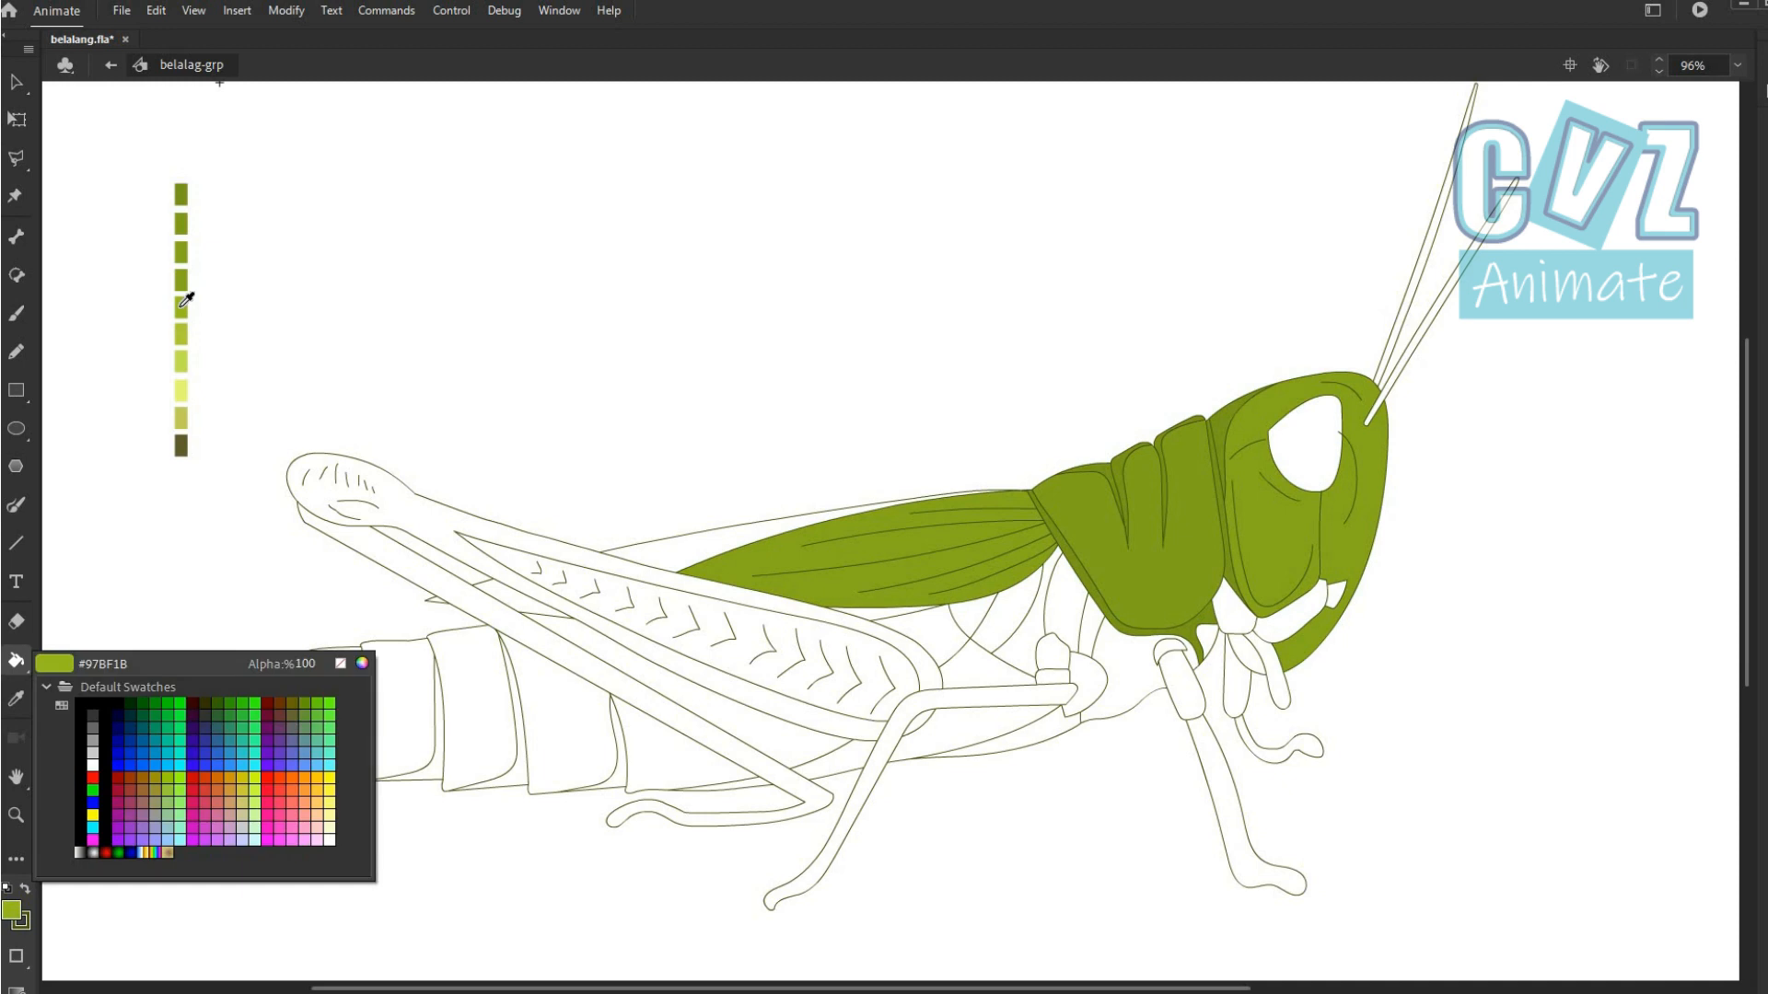
left_click(182, 307)
left_click(672, 517)
left_click(501, 599)
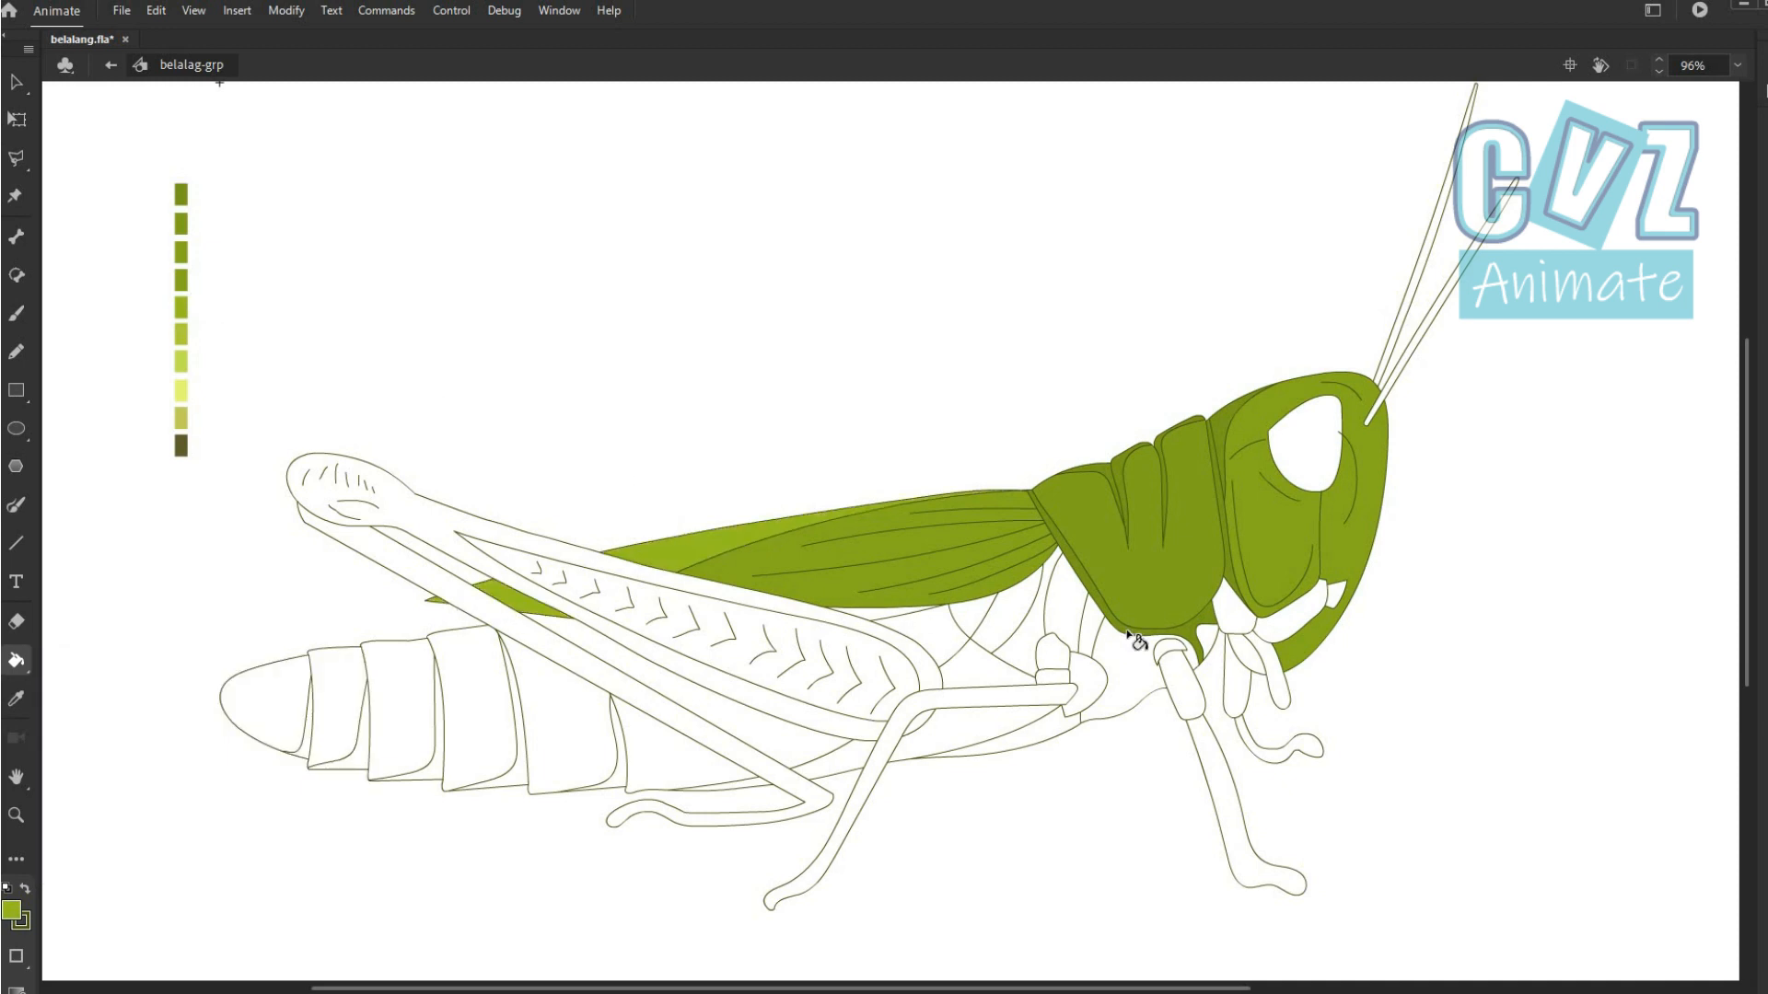
Fill the abdomen's tail tip and all its ring segments with the pale yellow-green palette colour.
left_click(12, 911)
left_click(182, 390)
left_click(281, 707)
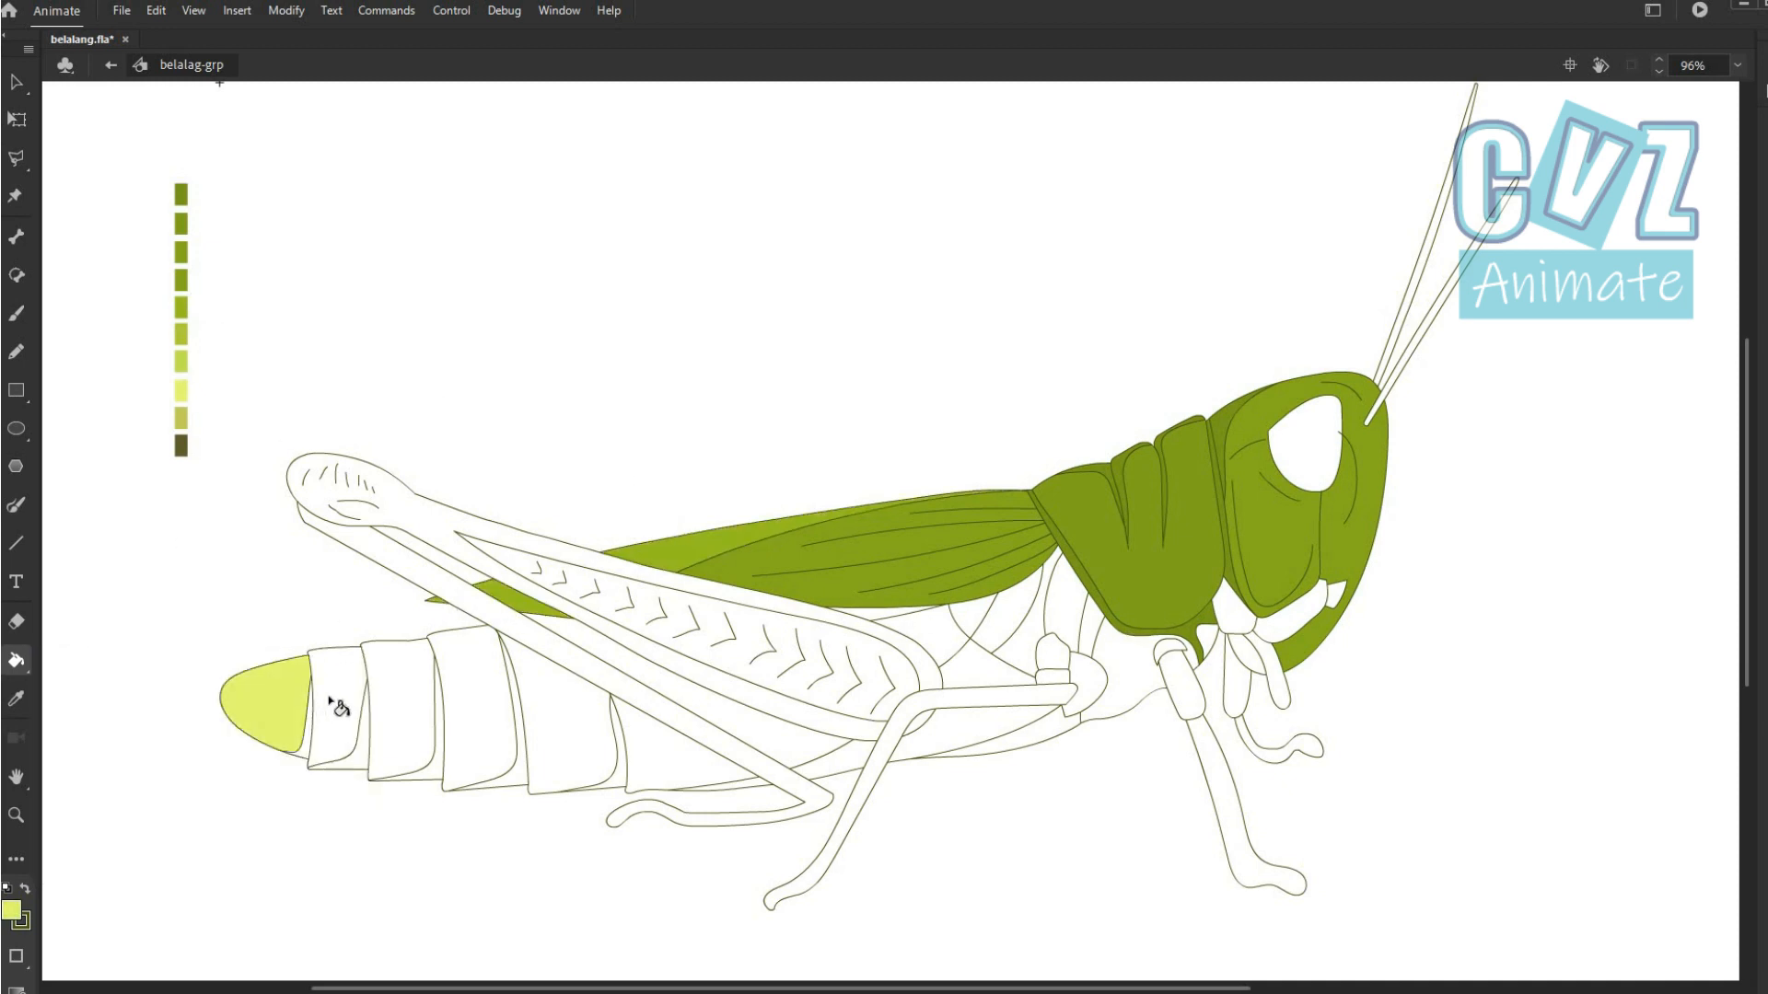
left_click(330, 708)
left_click(395, 713)
left_click(470, 711)
left_click(552, 709)
left_click(631, 679)
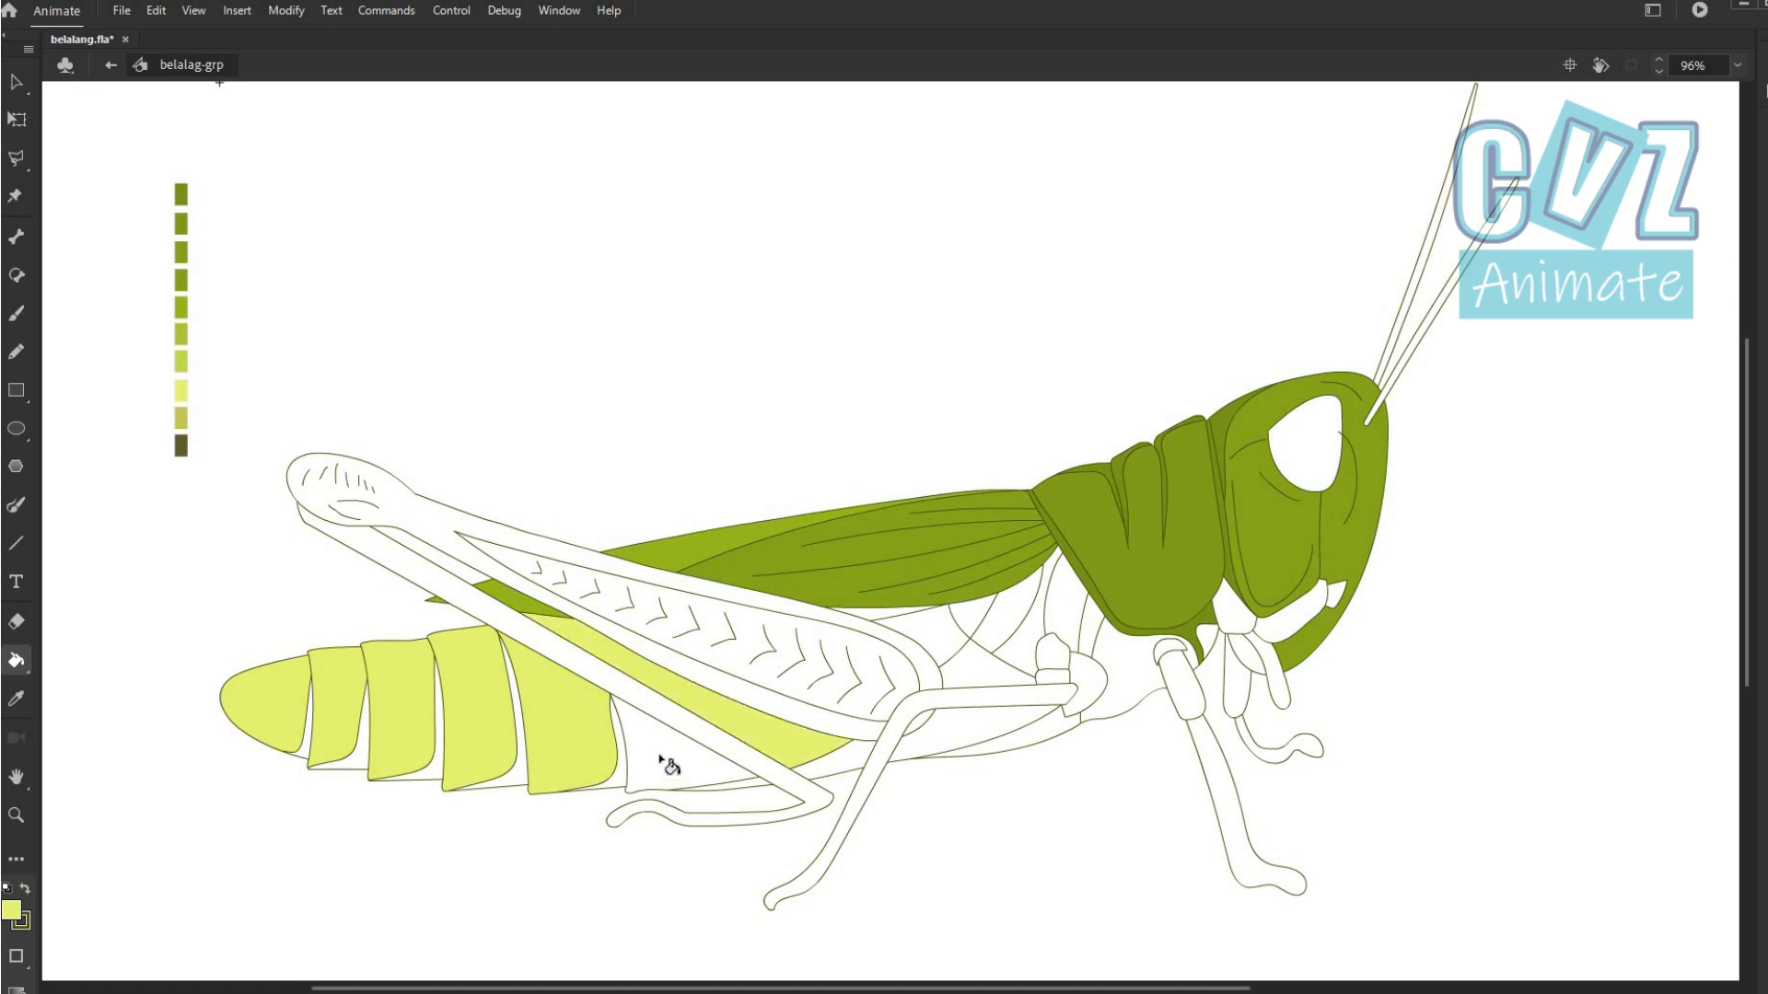
left_click(656, 768)
Fill the shadow strips between the abdomen segments with the muted olive-yellow palette colour.
left_click(12, 911)
left_click(181, 417)
left_click(302, 753)
left_click(361, 760)
left_click(438, 772)
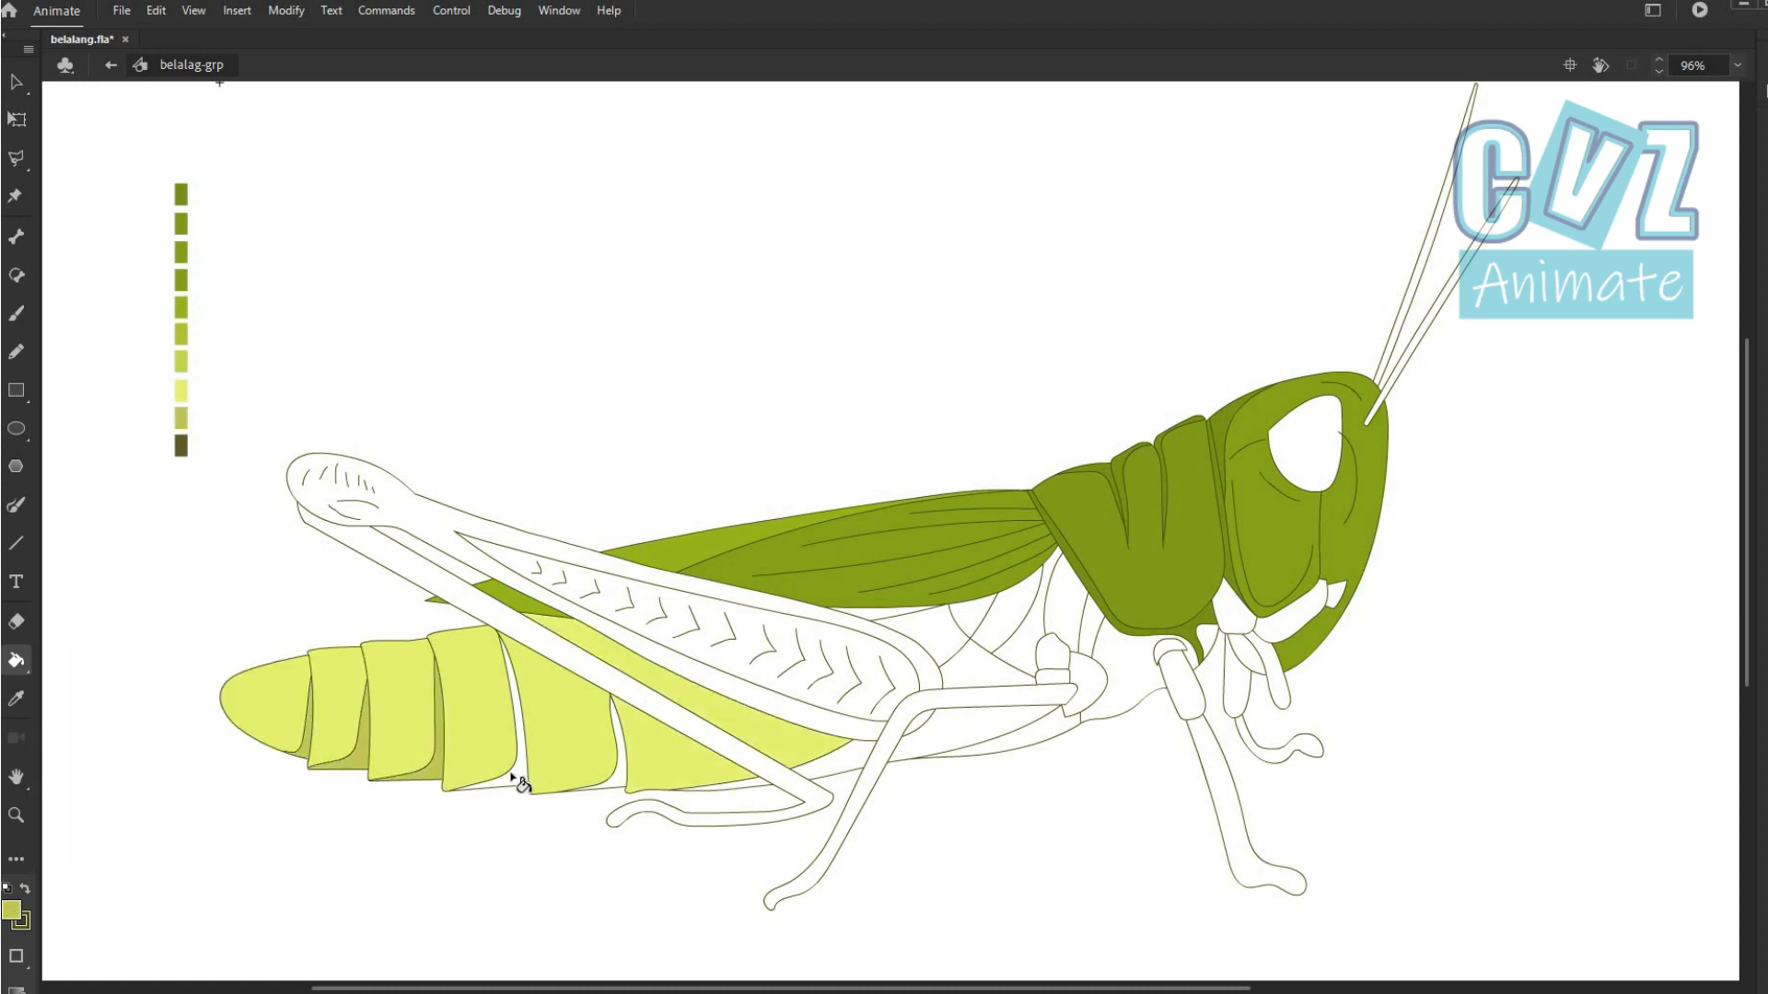
left_click(513, 776)
left_click(623, 772)
Fill the narrow strip between the forewing's lower edge and the hind thigh with green sampled from the wings.
left_click(12, 911)
left_click(707, 538)
left_click(881, 613)
left_click(13, 912)
left_click(675, 540)
left_click(878, 613)
Try filling the hind thigh's outer band with the sixth, lighter green of the palette.
left_click(12, 911)
left_click(181, 333)
left_click(785, 609)
Fill the hind and middle legs with green sampled from the head, using the thorax green for the thigh's inner panel.
left_click(8, 911)
left_click(1338, 521)
left_click(814, 616)
left_click(12, 911)
left_click(1128, 598)
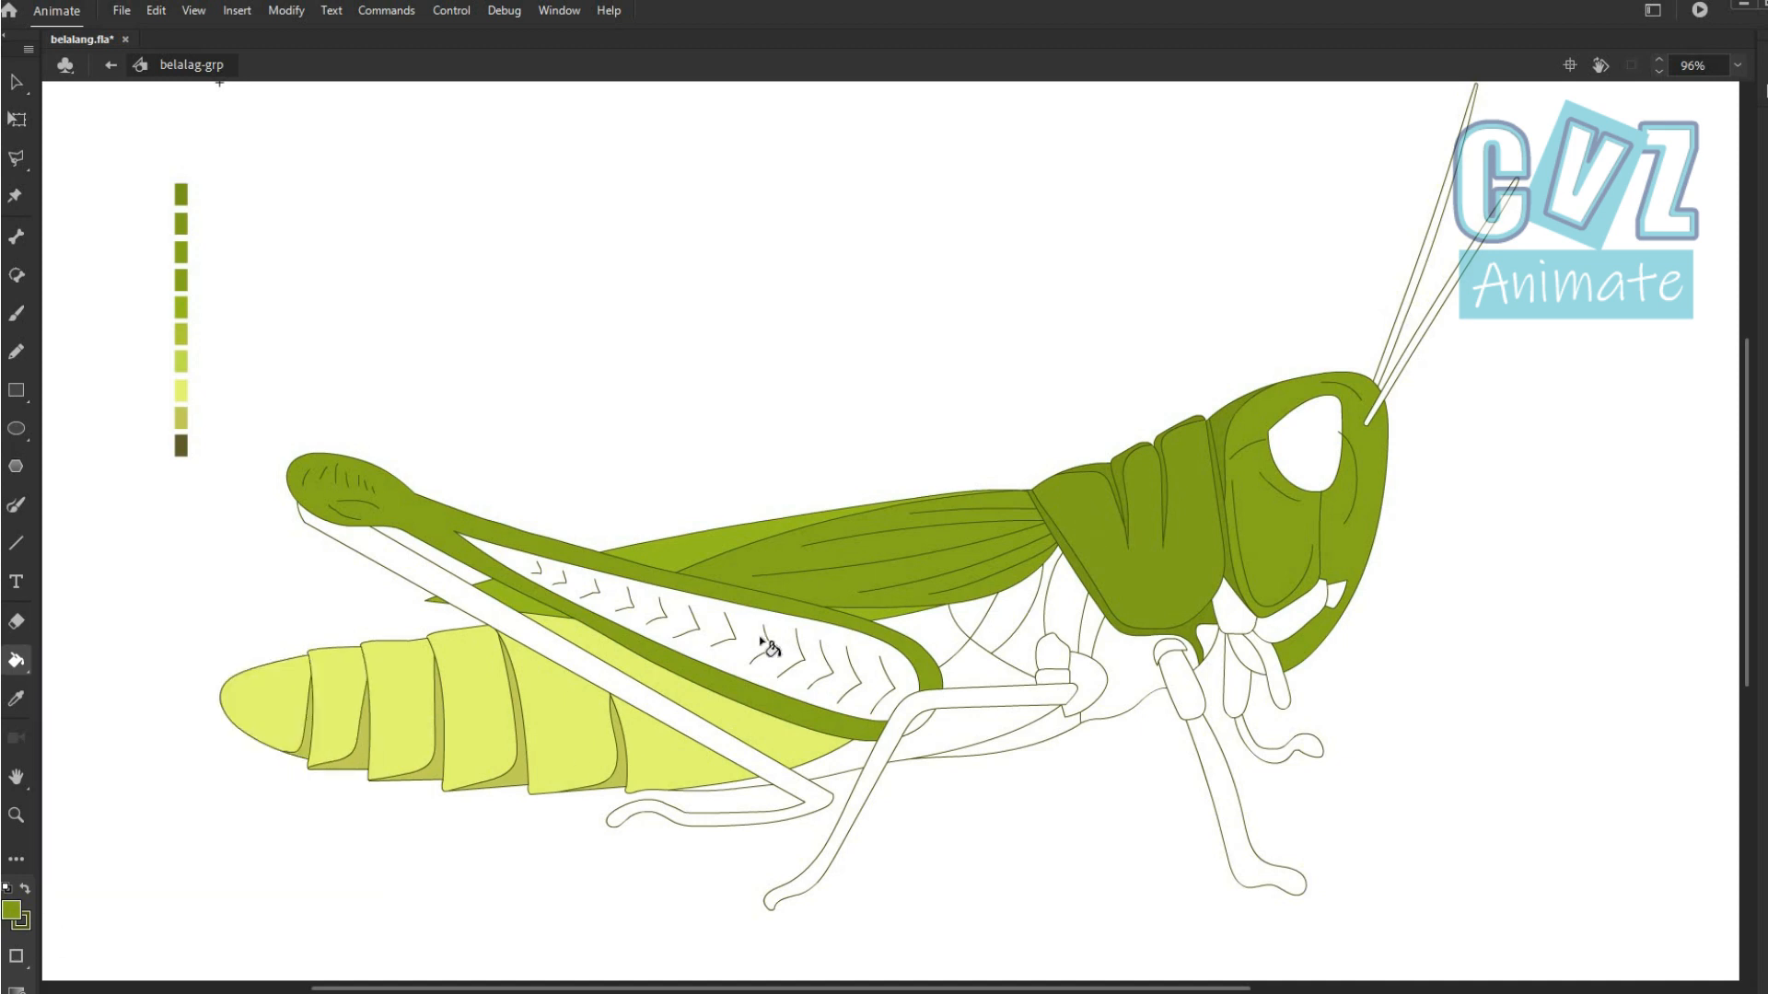
left_click(780, 636)
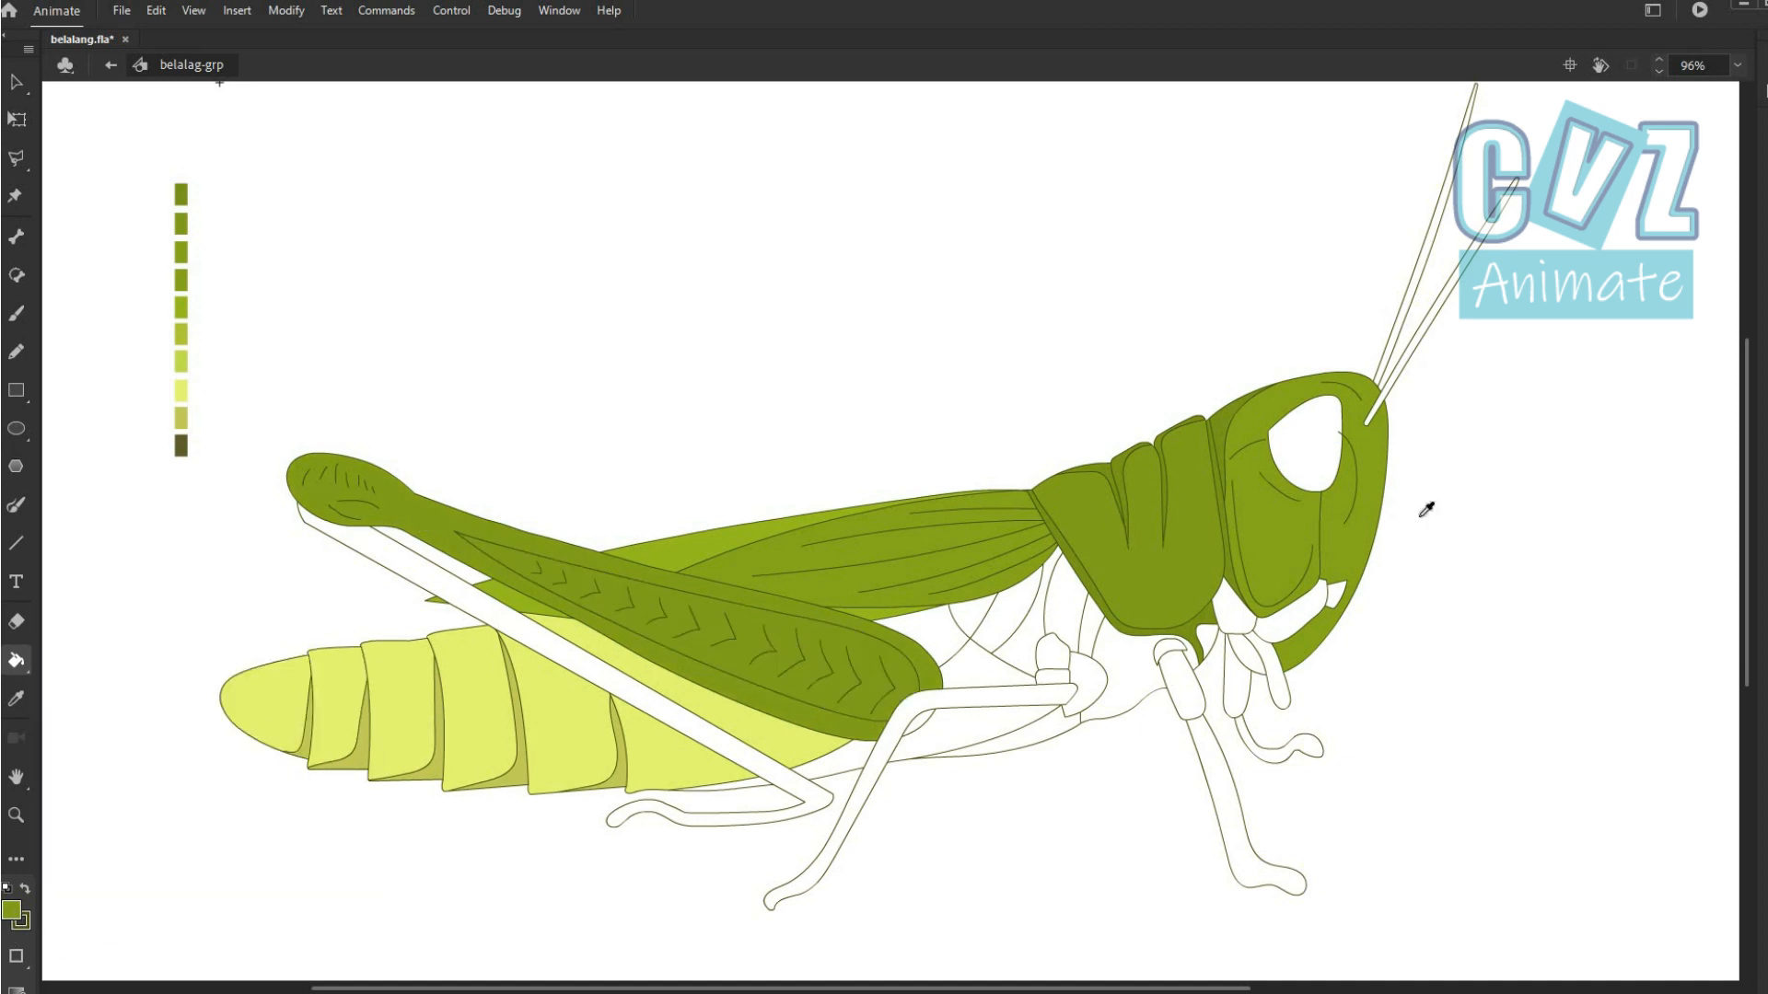
left_click(668, 716)
left_click(997, 705)
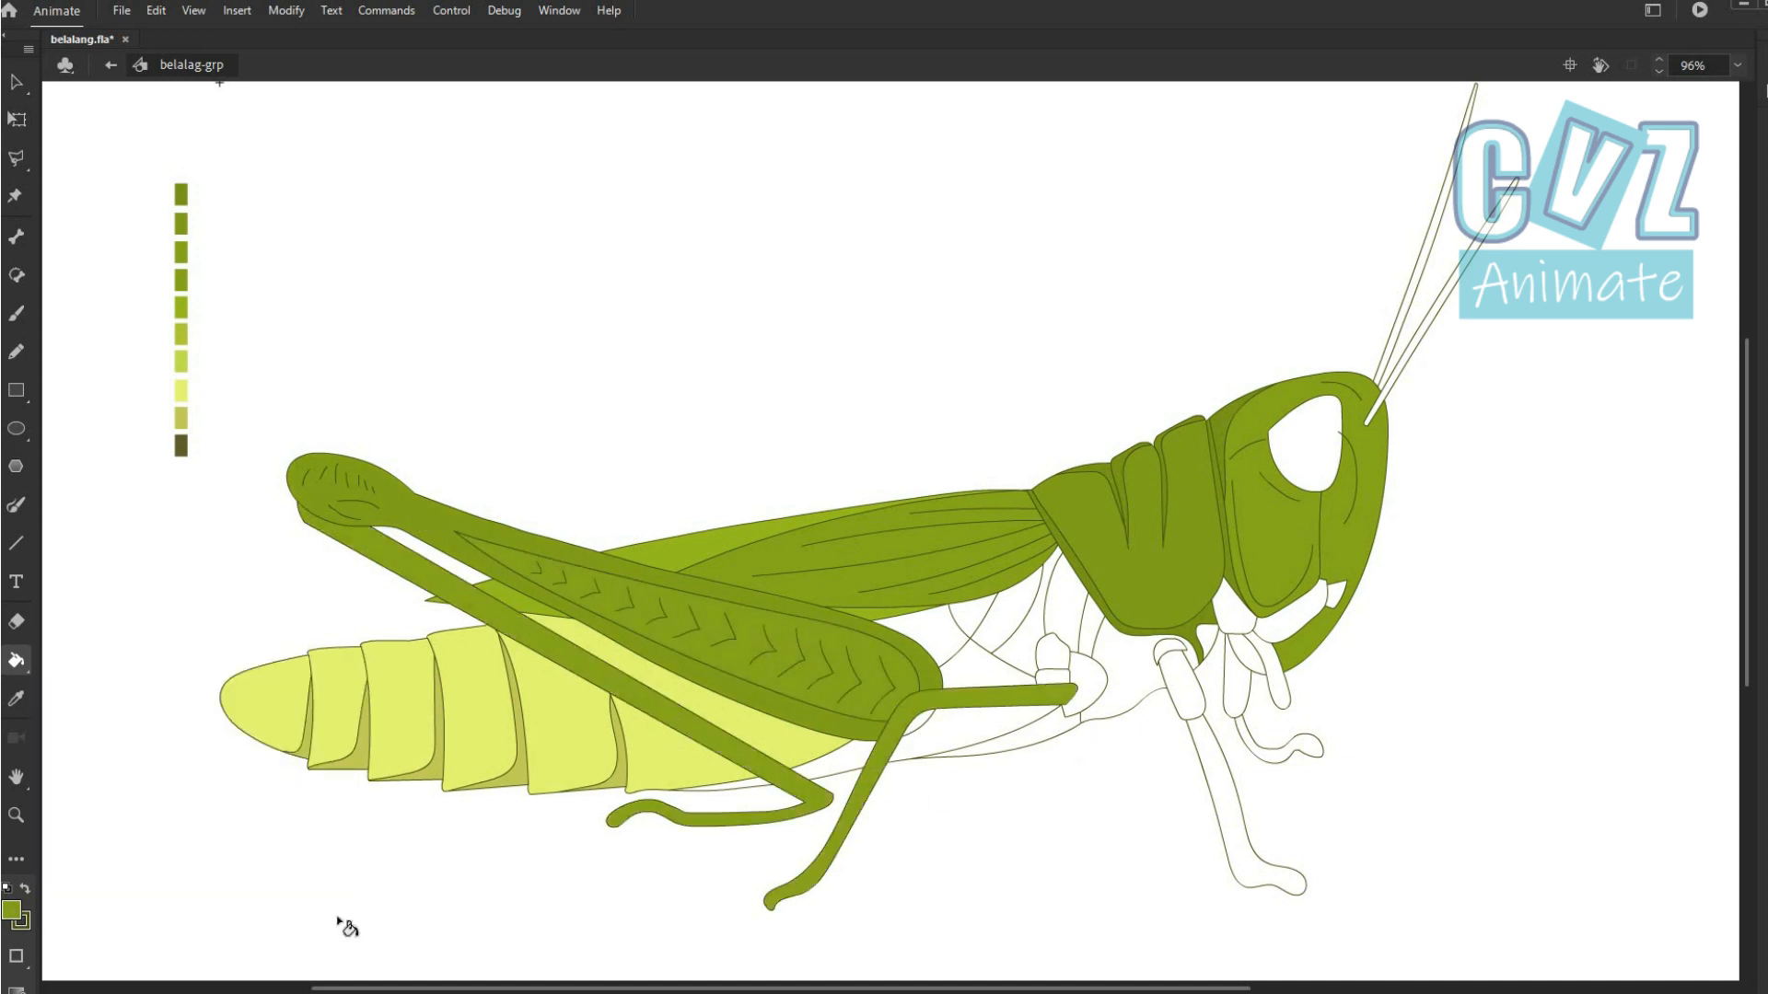
Fill the side panels below the forewing and the visible hind wing with the sixth, lighter palette green.
left_click(12, 912)
left_click(181, 334)
left_click(993, 629)
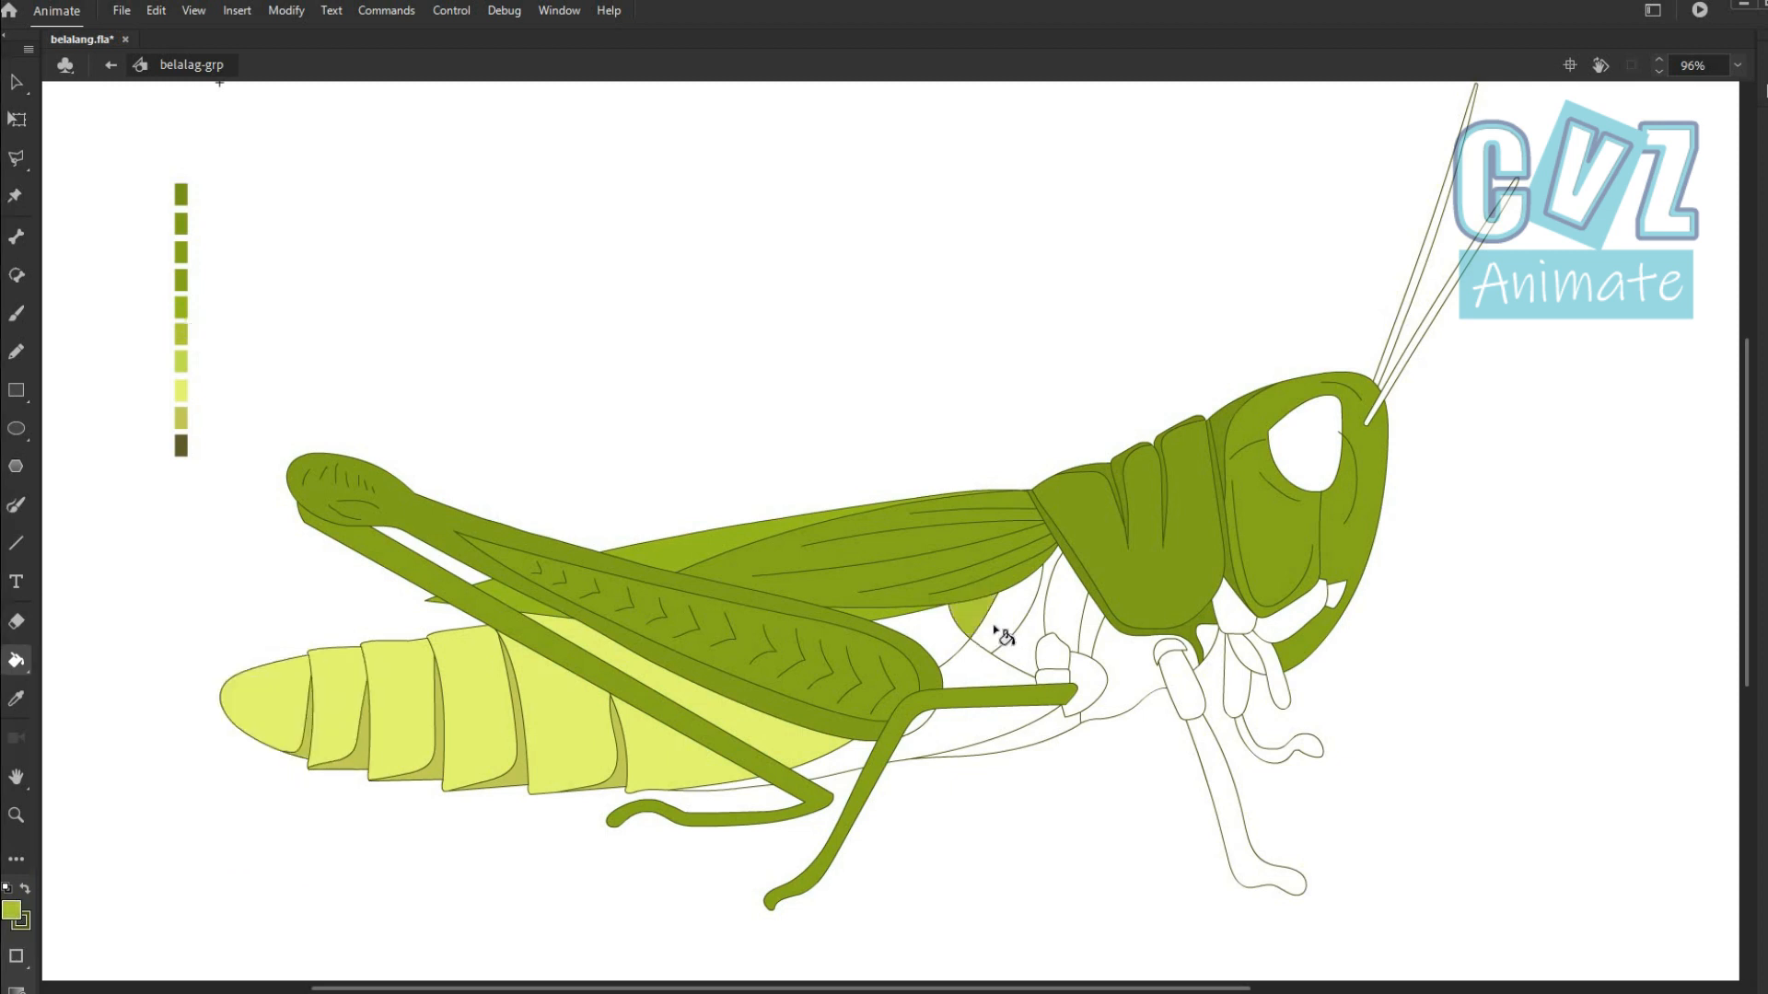
left_click(1008, 631)
left_click(1065, 619)
left_click(671, 553)
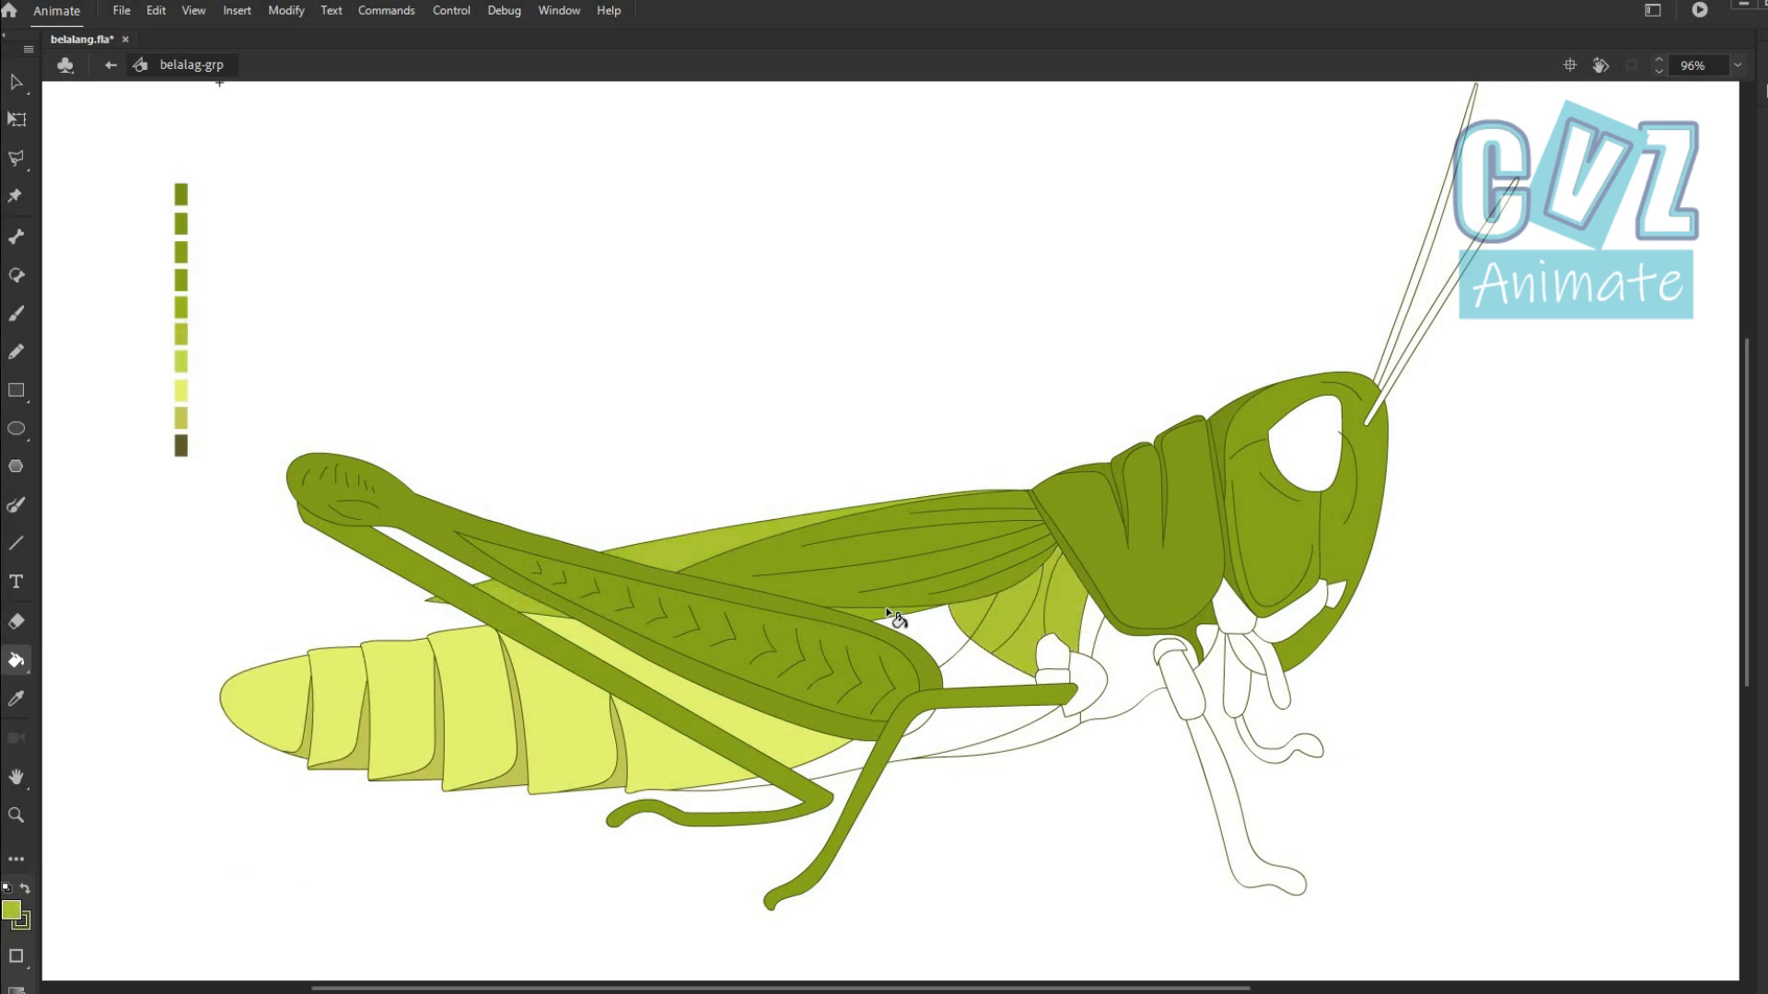
Fill the lower thorax beneath the large thorax plate with the fourth green of the palette.
left_click(12, 912)
left_click(182, 279)
left_click(1108, 636)
left_click(1100, 626)
Try filling the belly strip and the flank behind the middle leg with the abdomen's shadow colour.
left_click(12, 911)
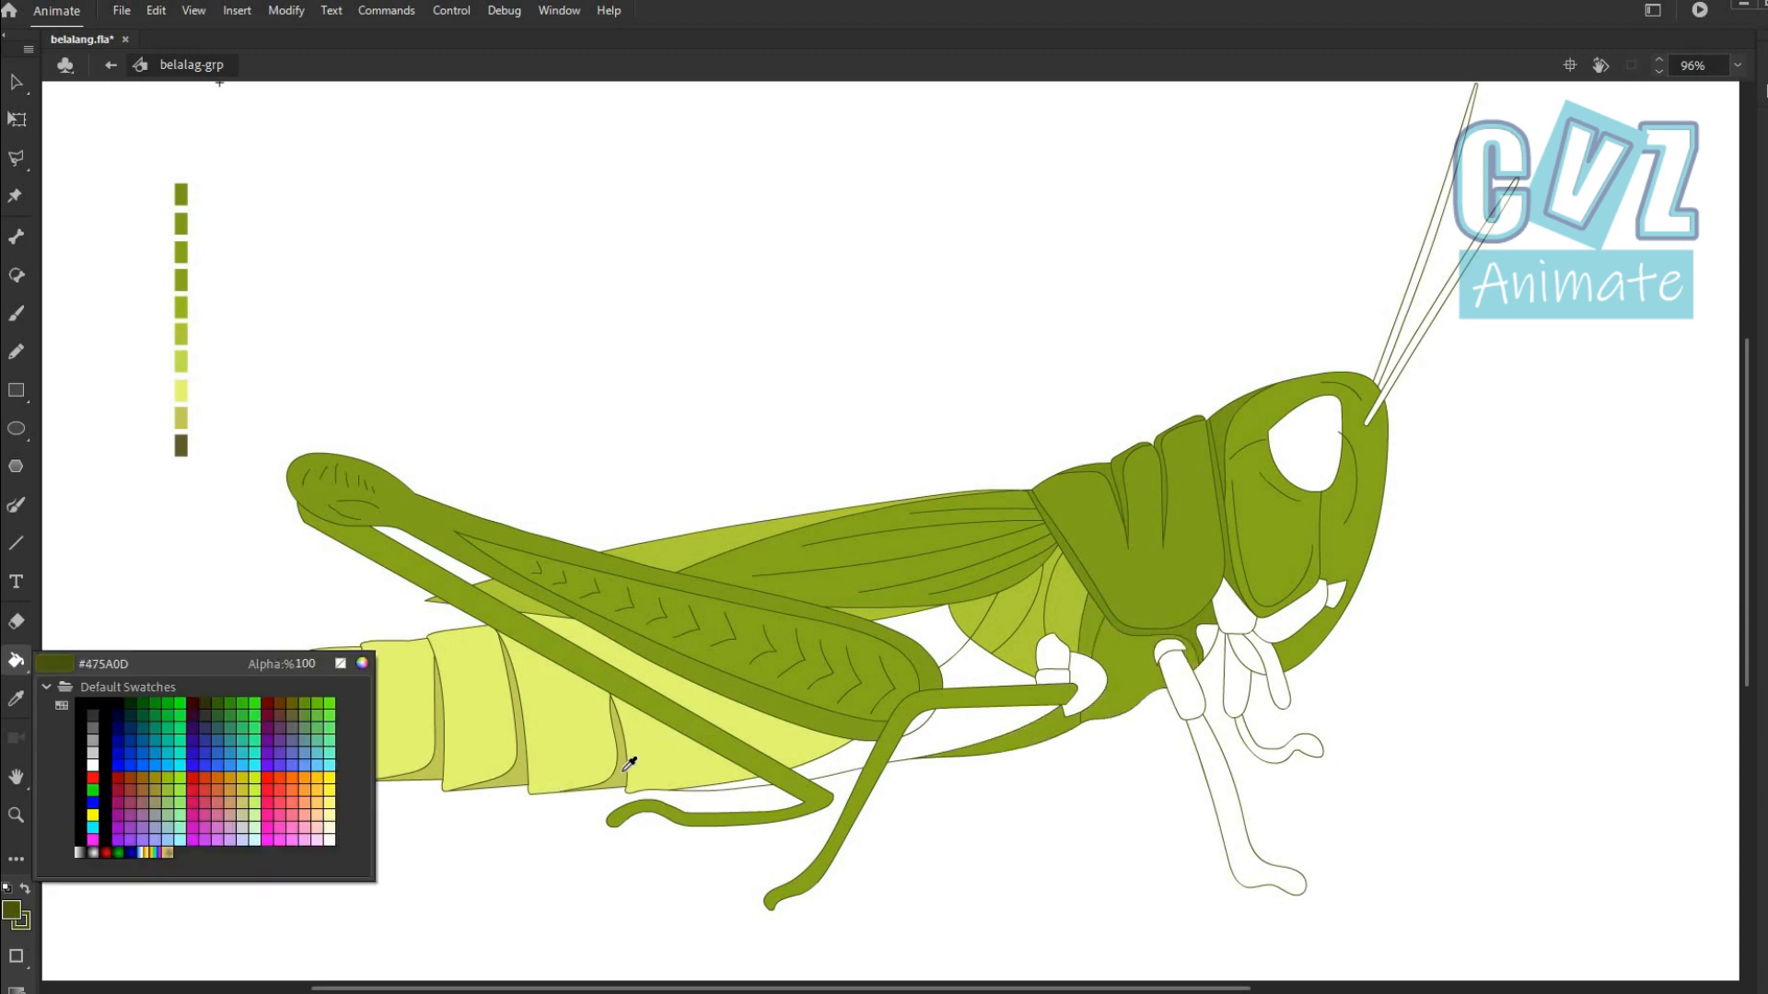
left_click(622, 773)
left_click(840, 761)
left_click(958, 738)
left_click(981, 669)
Refill the side panels below the forewing with green sampled from the hind leg.
left_click(12, 911)
left_click(931, 705)
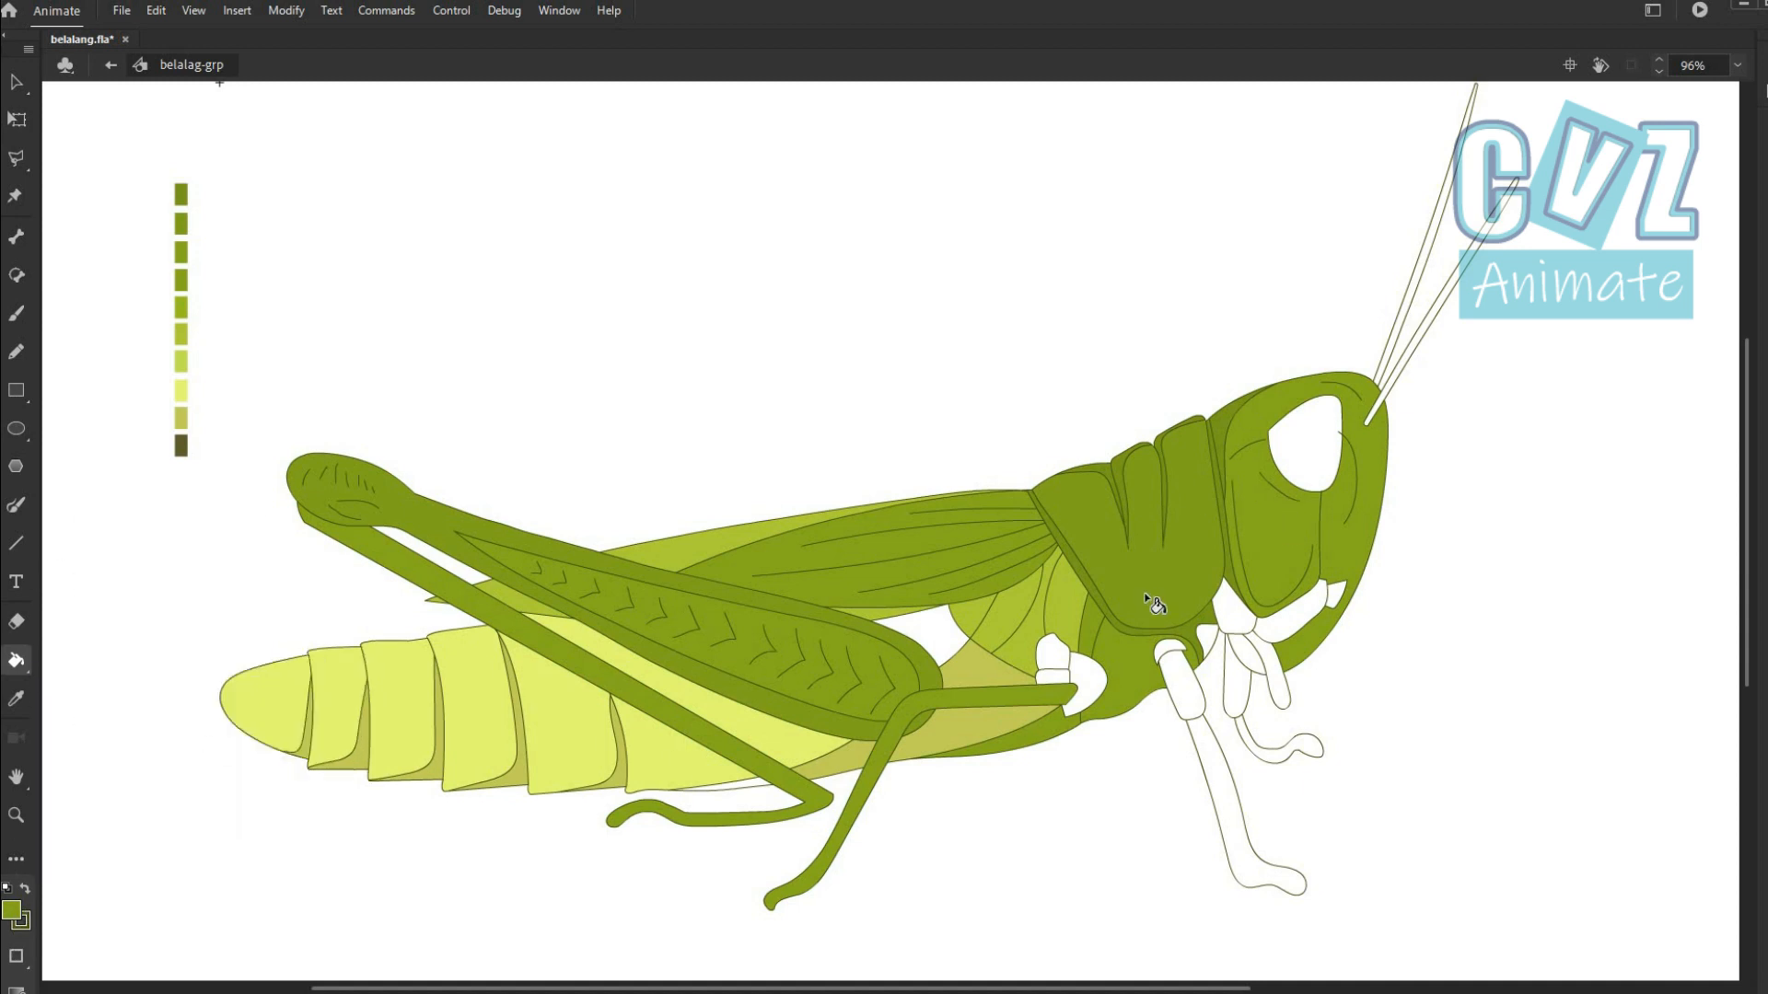
left_click(1003, 633)
Fill the flank behind the middle leg with the fifth palette green and the rear belly strip with the abdomen's shadow colour.
left_click(12, 911)
left_click(182, 354)
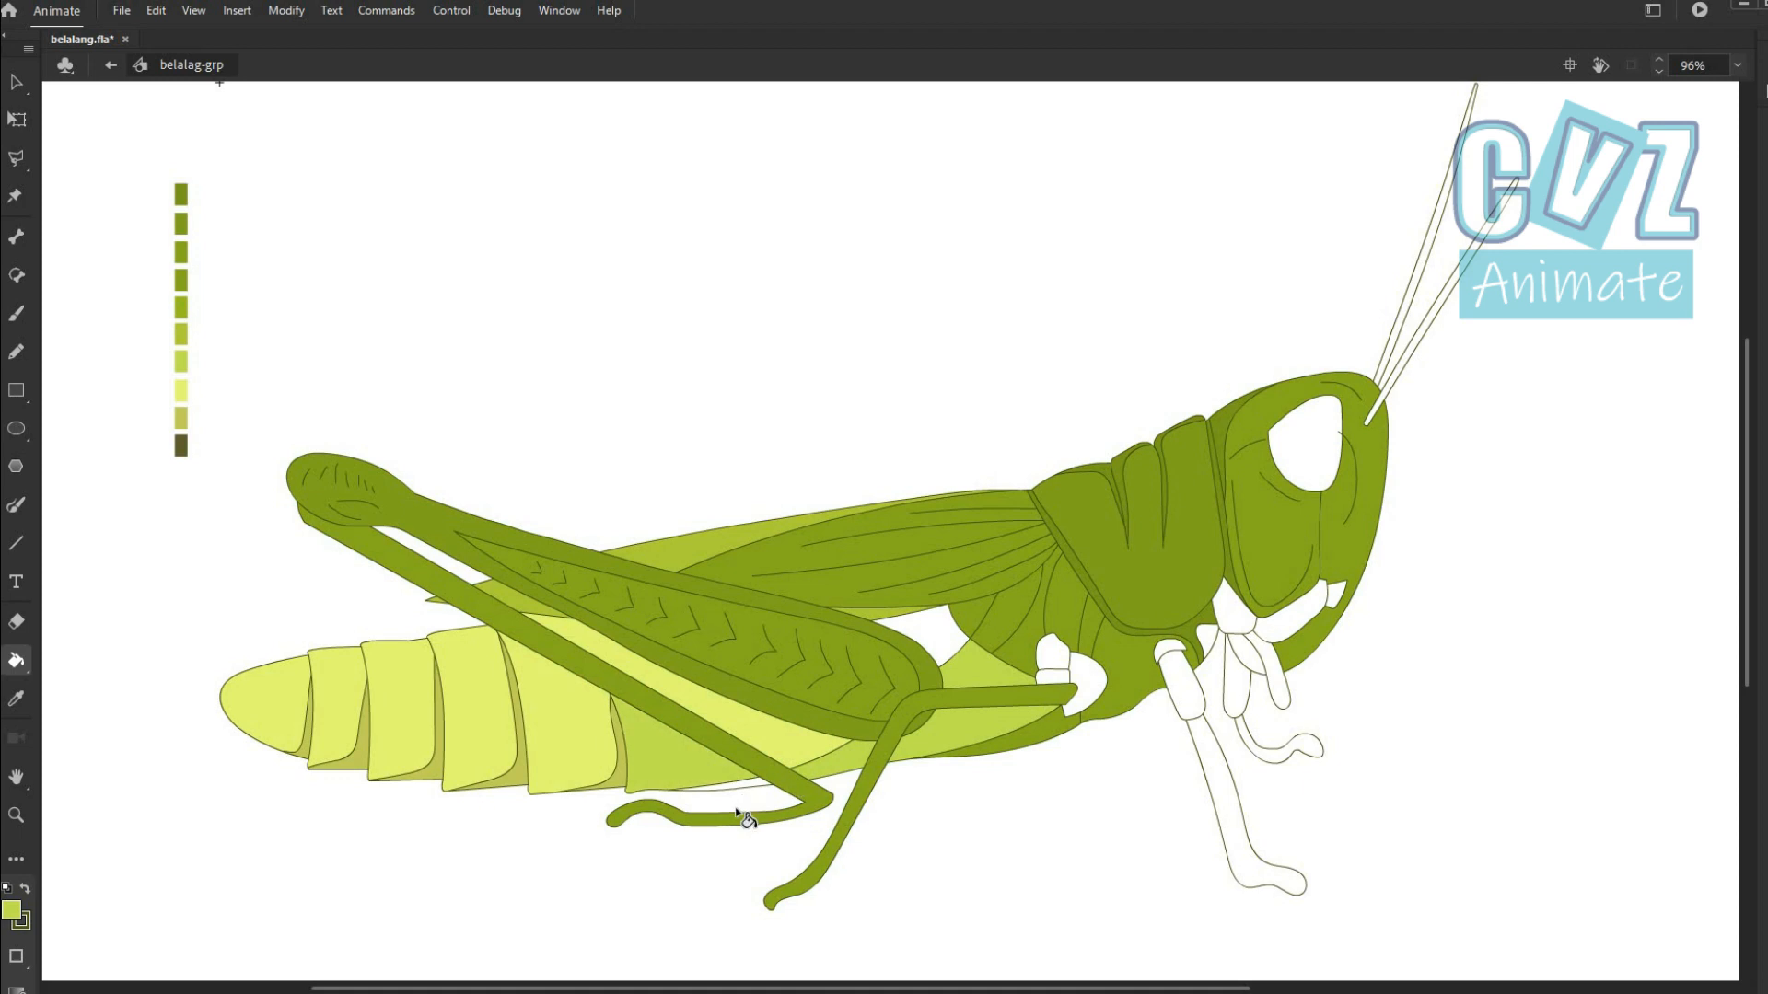
left_click(12, 912)
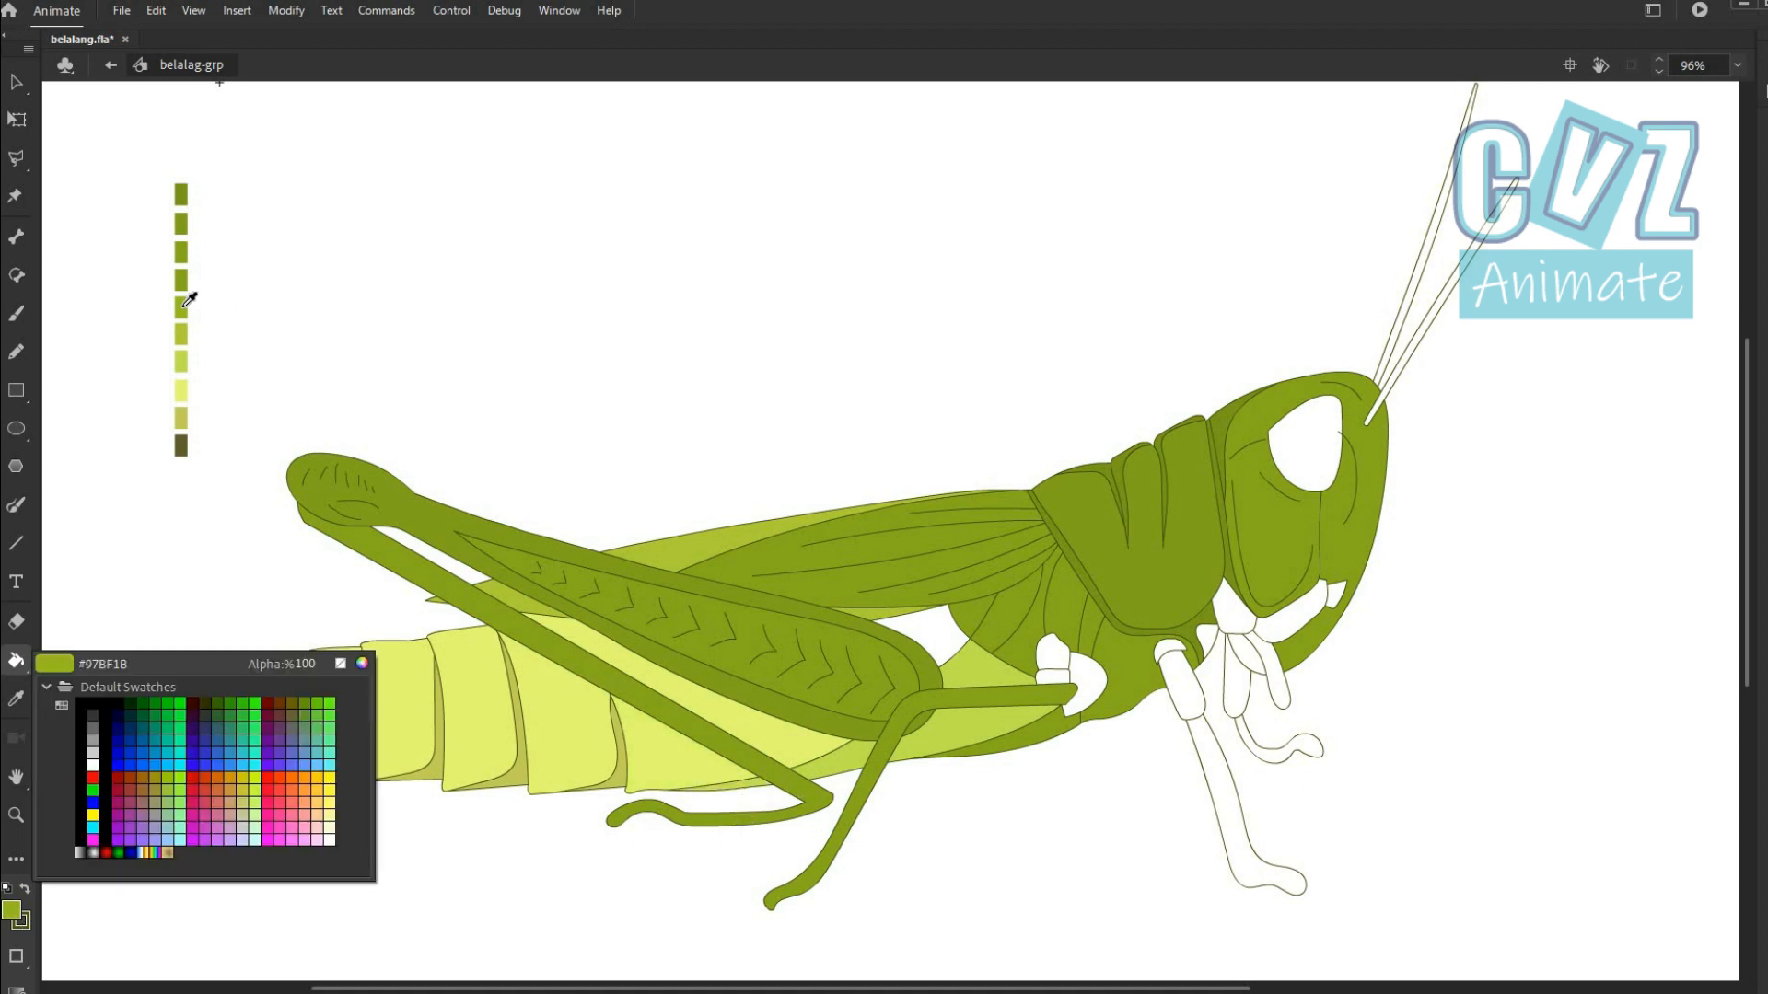
left_click(181, 306)
left_click(557, 756)
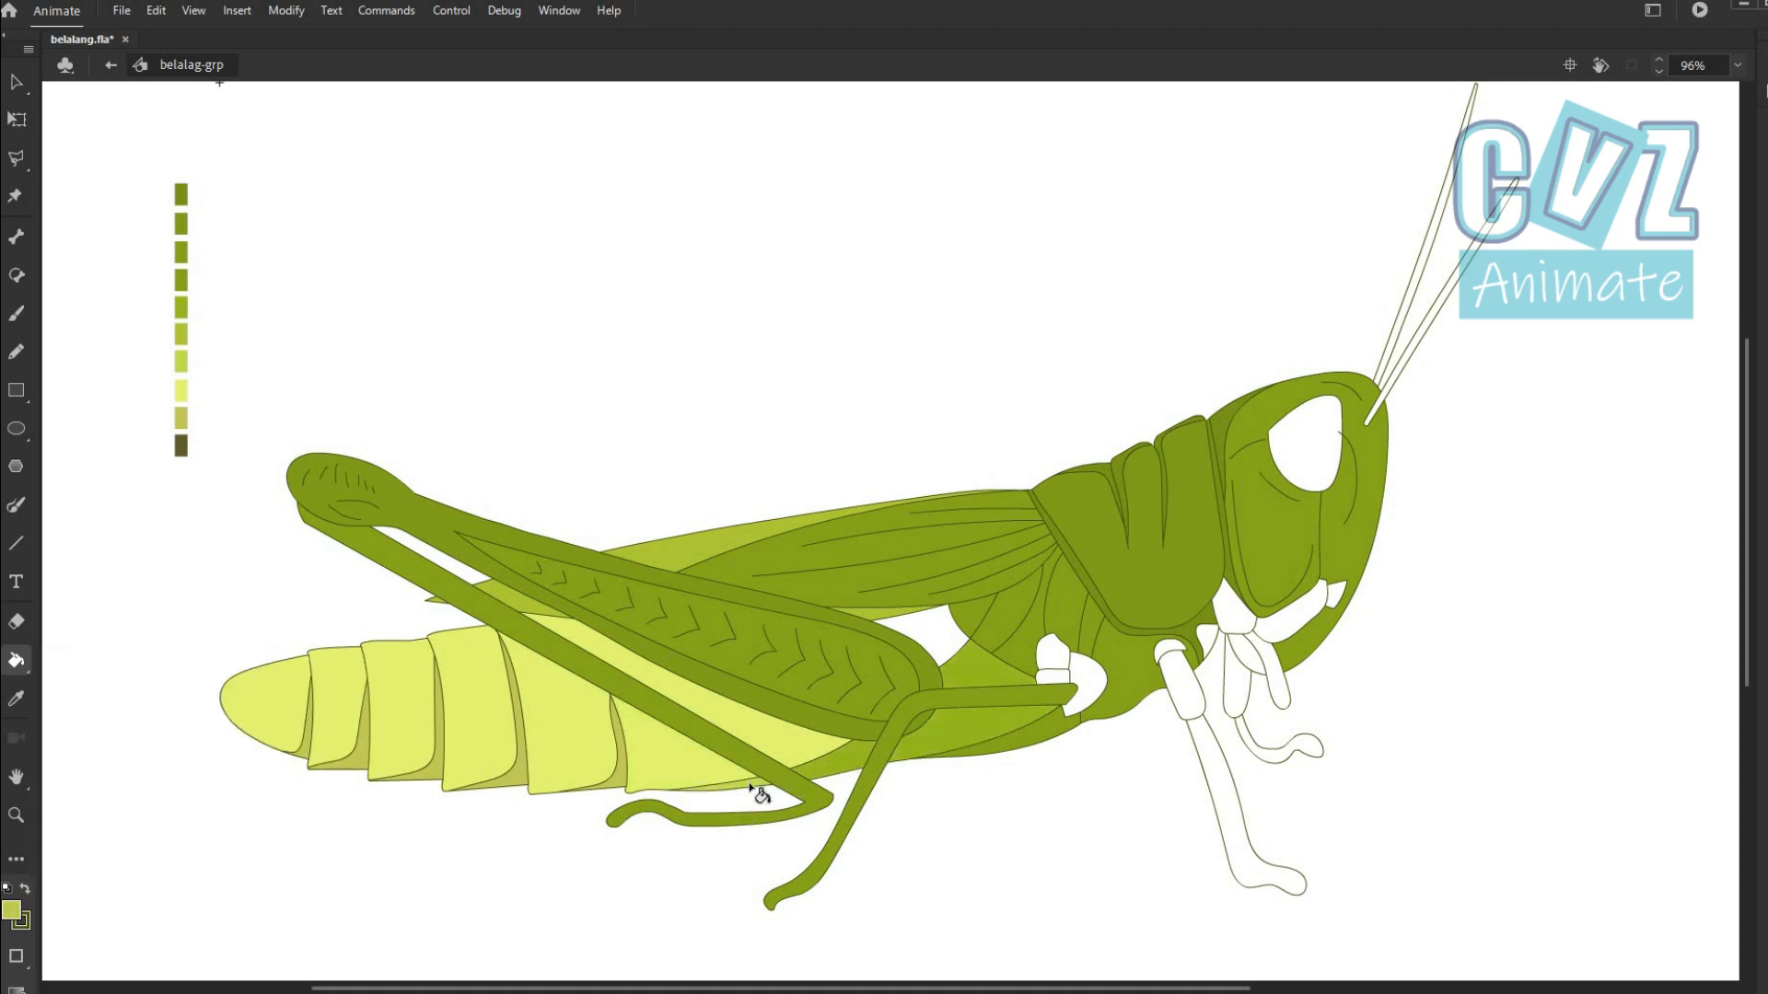
Fill the middle leg's joint pieces and the base of the front leg with the first palette green.
left_click(10, 909)
left_click(181, 195)
left_click(1051, 649)
left_click(1054, 676)
left_click(1097, 682)
left_click(1175, 654)
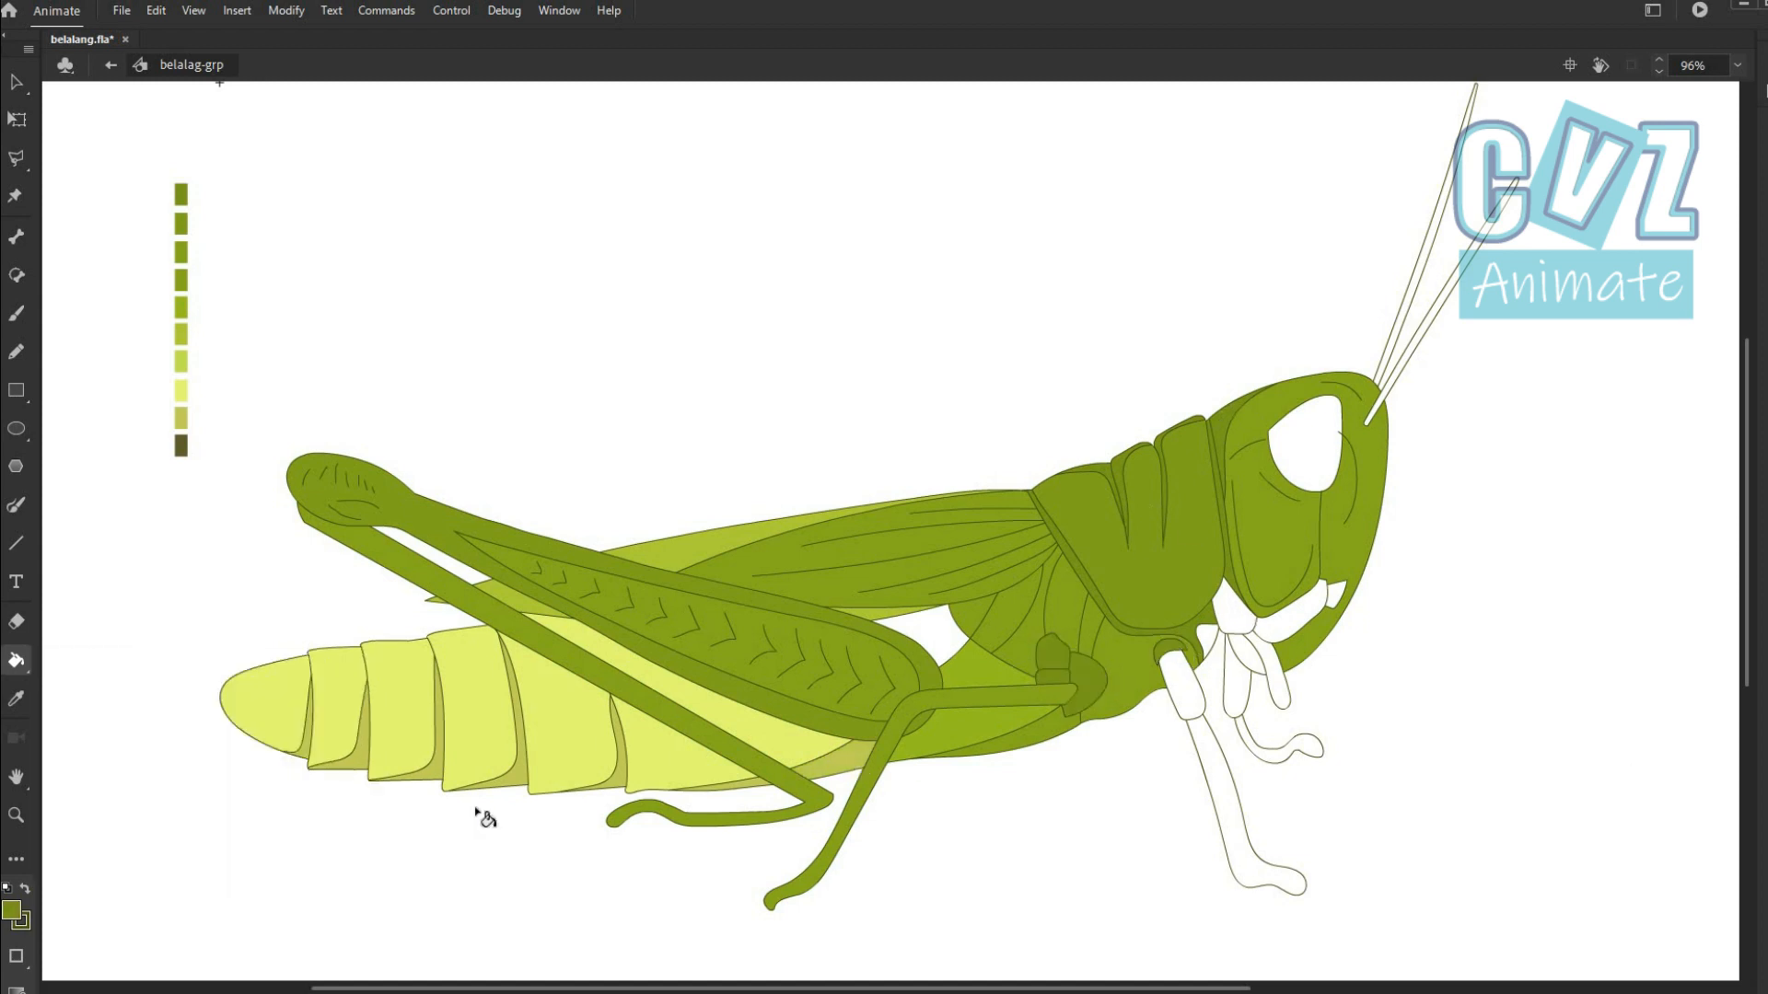
Fill the mouthparts with the first palette green and the two palps with green sampled from the thorax.
left_click(1293, 626)
left_click(1336, 597)
left_click(1238, 622)
left_click(1245, 659)
left_click(11, 910)
left_click(1146, 639)
left_click(1234, 669)
left_click(1271, 655)
Fill the underside of the thorax around the front leg's base with the brighter green sampled from the flank.
left_click(11, 915)
left_click(1066, 696)
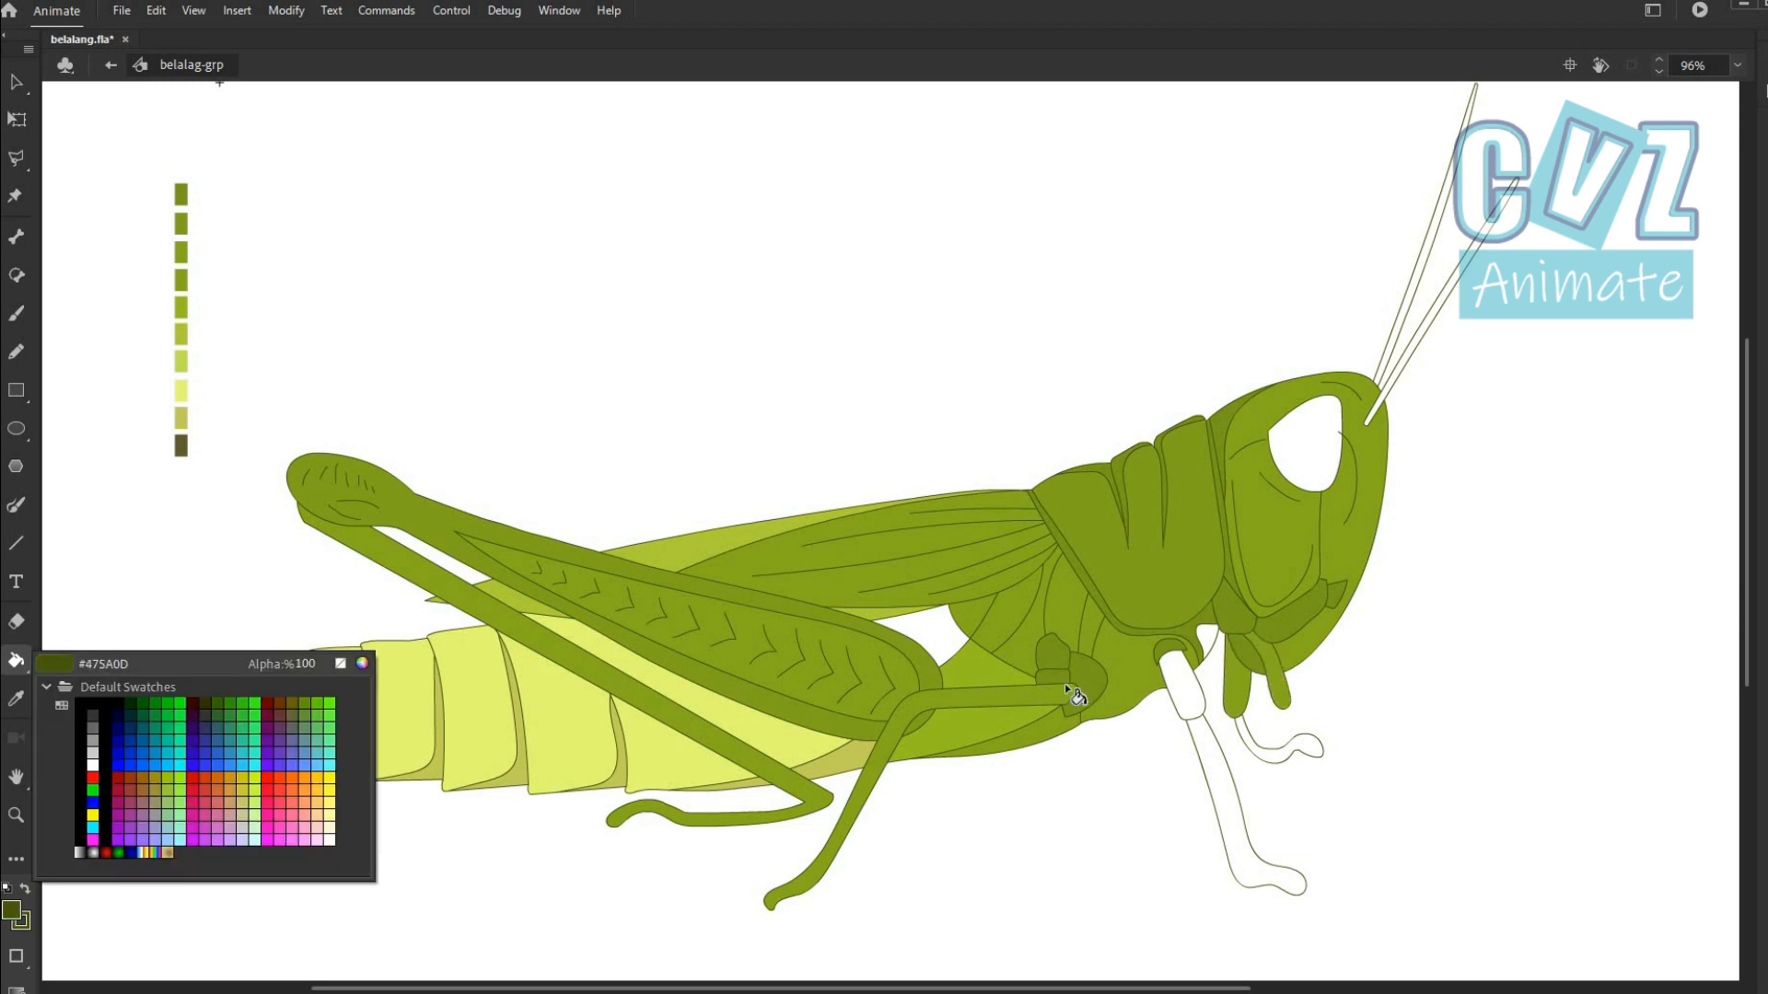
left_click(1125, 677)
left_click(11, 912)
left_click(997, 677)
left_click(1131, 657)
left_click(1205, 637)
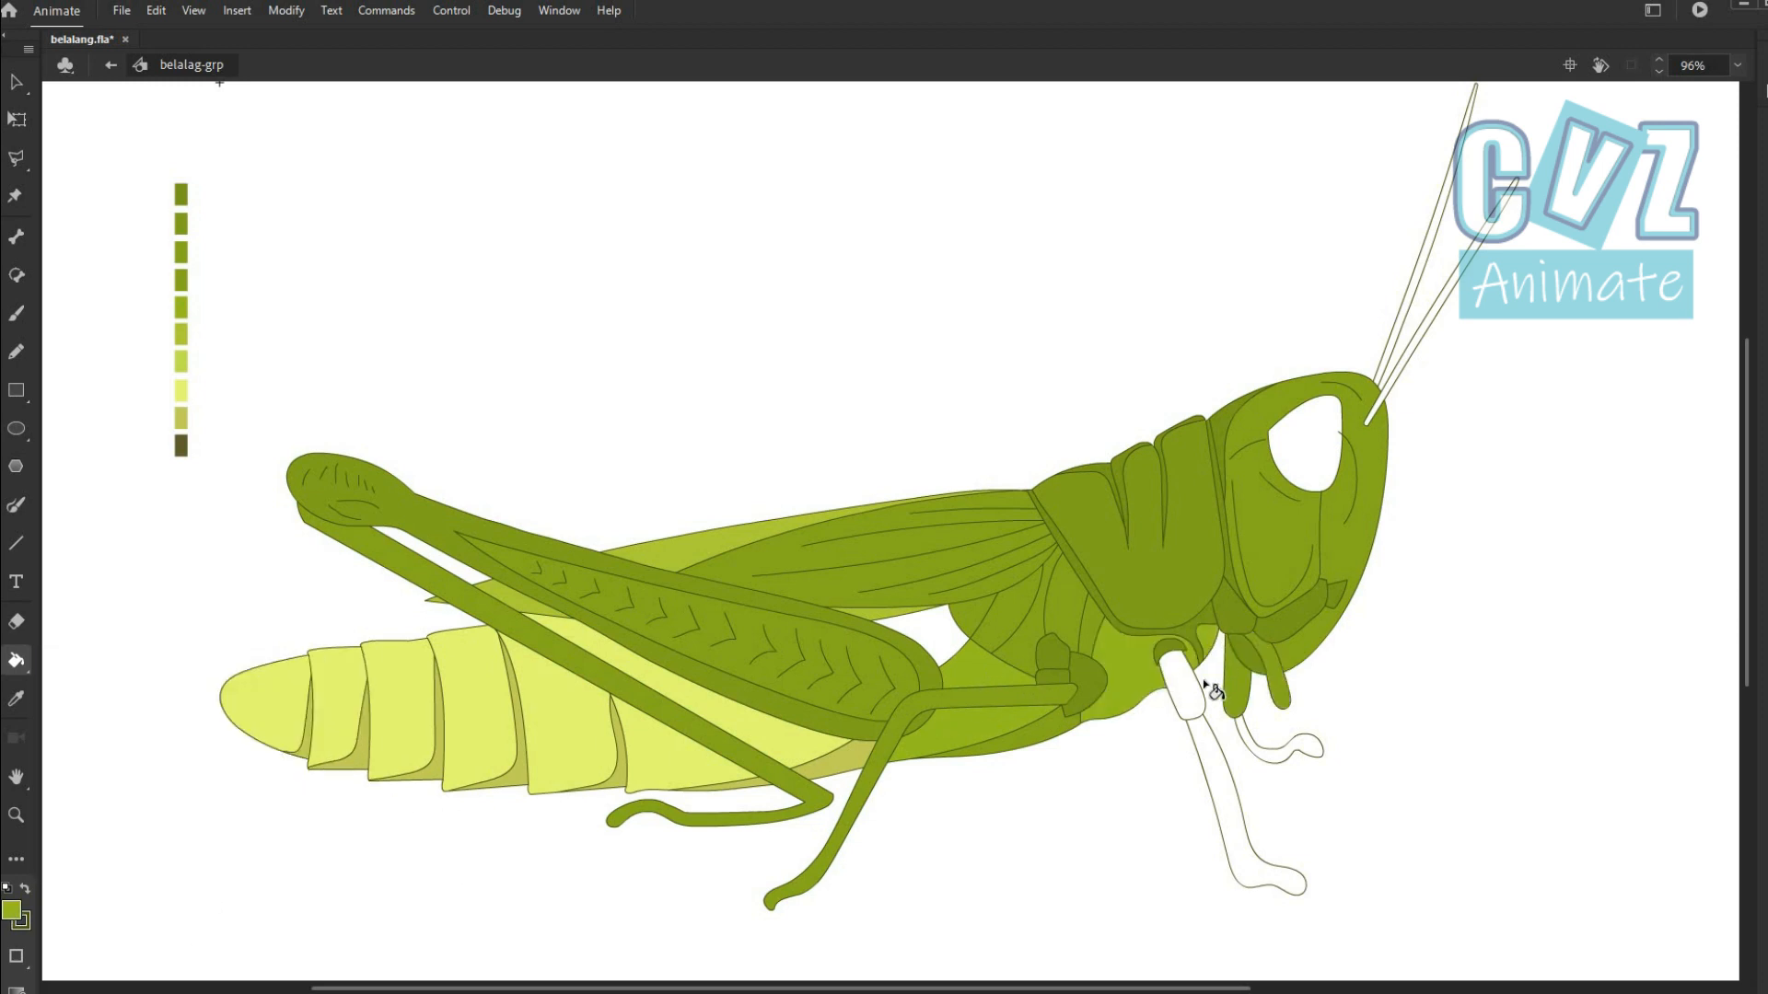
Fill the front leg's upper segment with green sampled from the palp.
left_click(13, 917)
left_click(1229, 675)
left_click(1192, 684)
Try filling the lower segments of both front legs with green sampled from the wing.
left_click(13, 917)
left_click(665, 556)
left_click(1228, 782)
left_click(1270, 757)
Fill the lower segments of both front legs with the green sampled from the palp.
left_click(8, 919)
left_click(1277, 689)
left_click(1214, 772)
left_click(1285, 754)
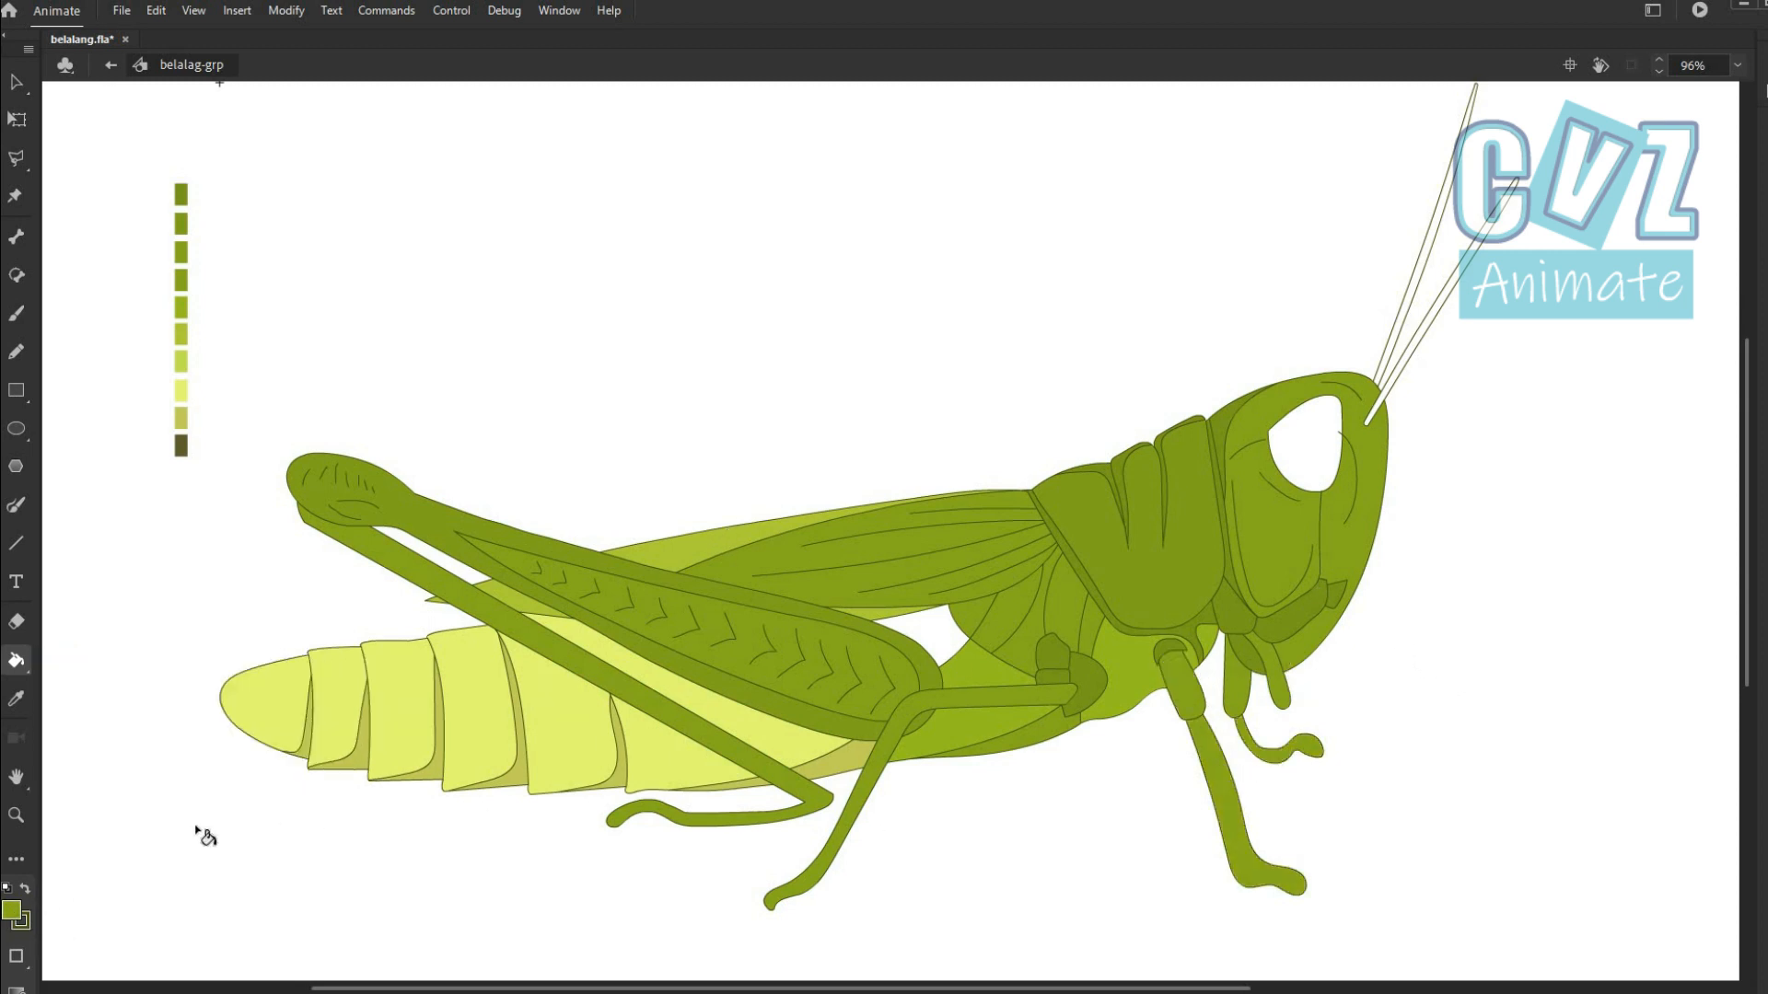
Fill both antennae and the white gap beneath the forewing with the flank's bright green.
left_click(13, 917)
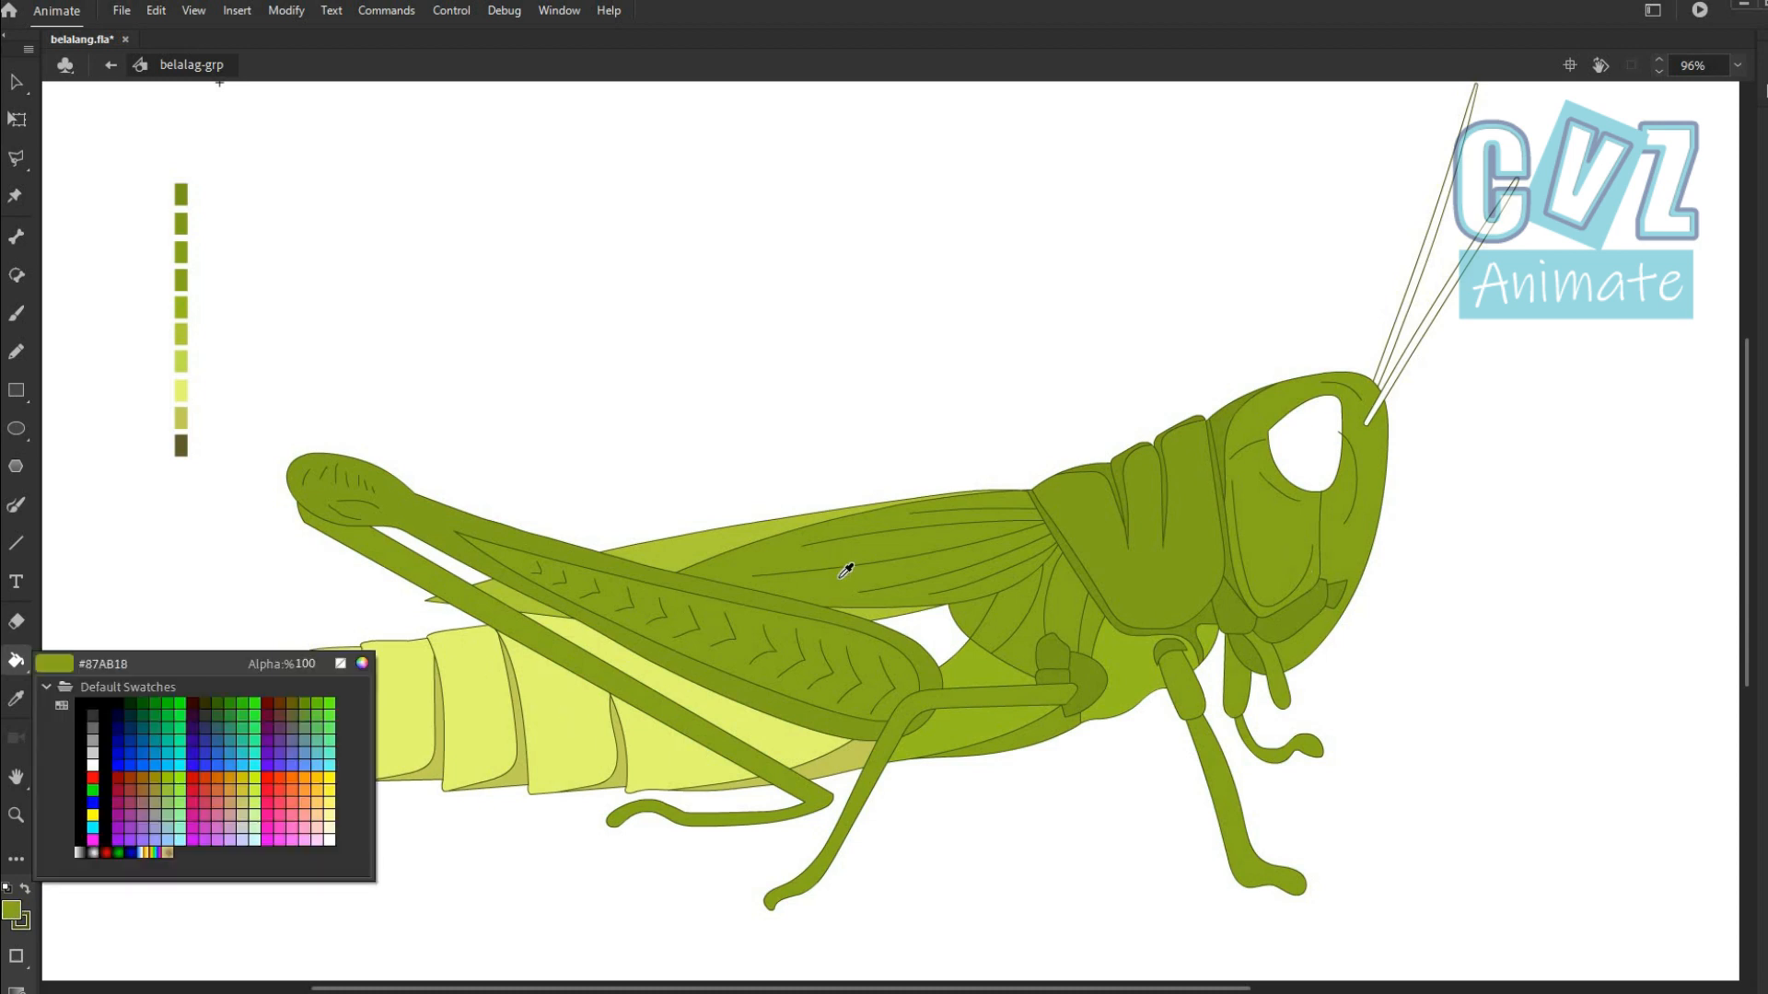
left_click(1236, 578)
left_click(1409, 331)
left_click(1401, 326)
left_click(13, 911)
left_click(1066, 670)
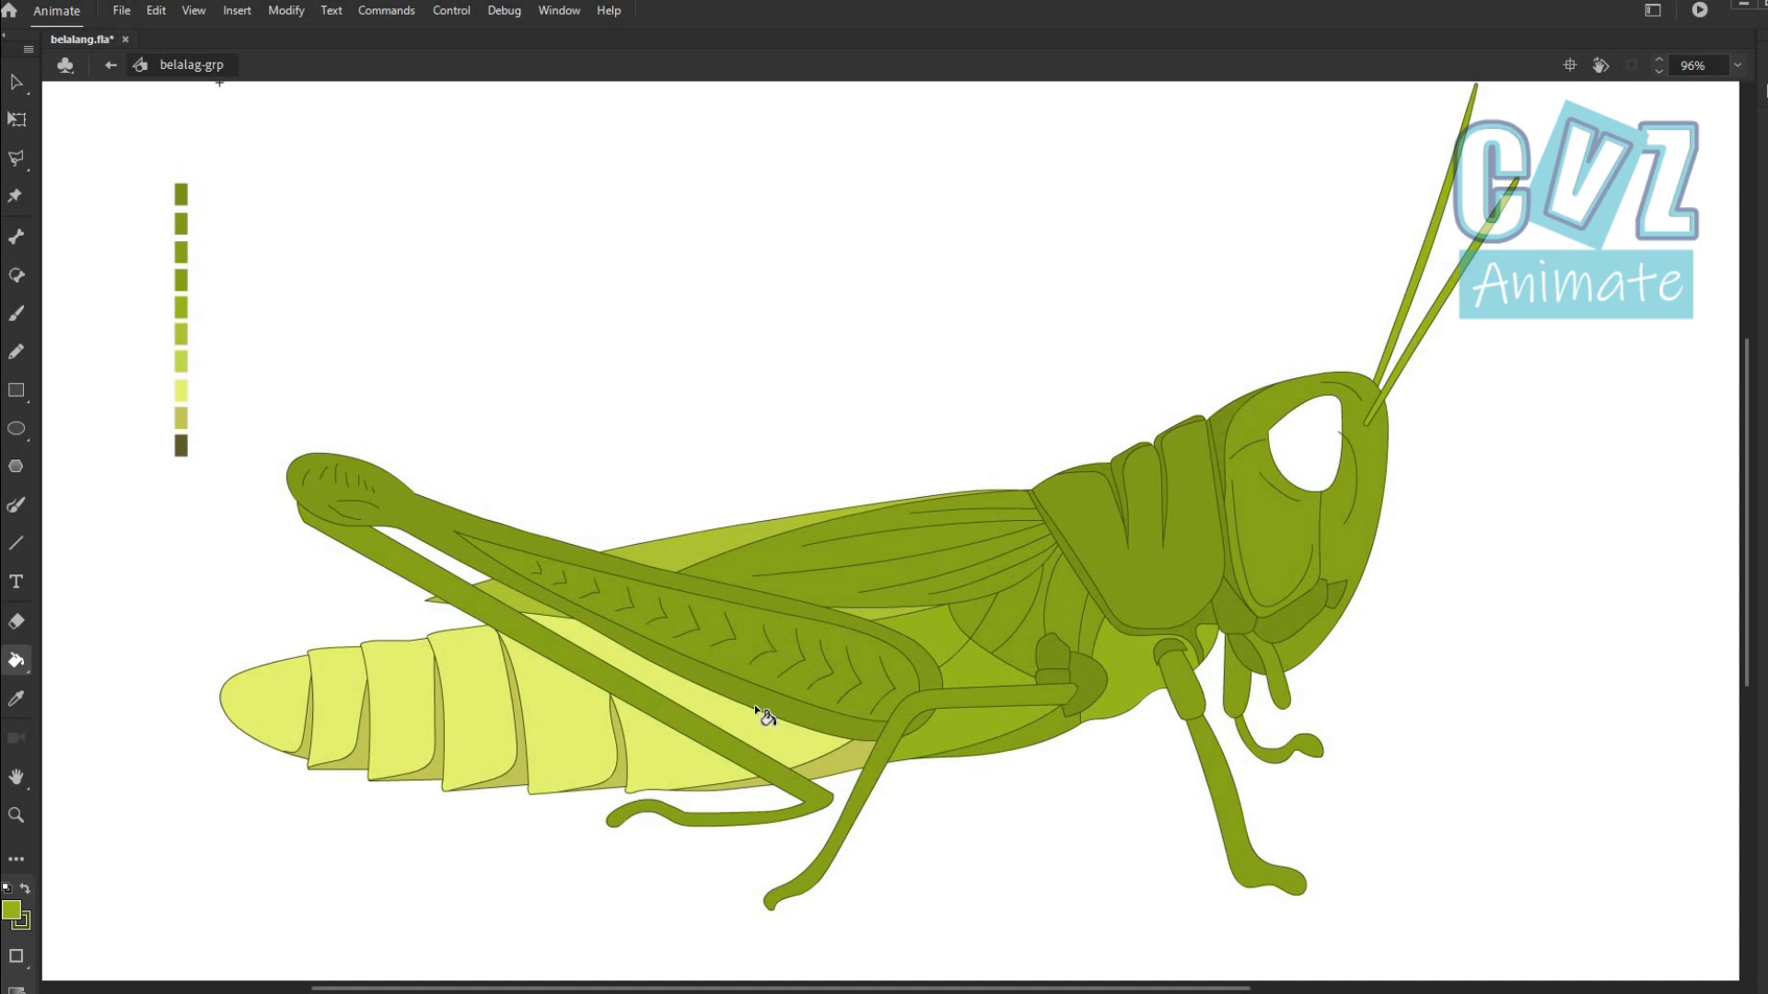
Fill the eye with the brown-to-yellow gradient swatch and draw a small circular pupil near its centre.
left_click(11, 914)
left_click(168, 852)
left_click(1337, 414)
left_click(16, 429)
scroll(1384, 508, "up", 4)
left_click_drag(1183, 318, 1210, 344)
scroll(1218, 357, "down", 4)
Fill the pupil with the tenth, darkest colour of the palette.
left_click(12, 911)
left_click(83, 354)
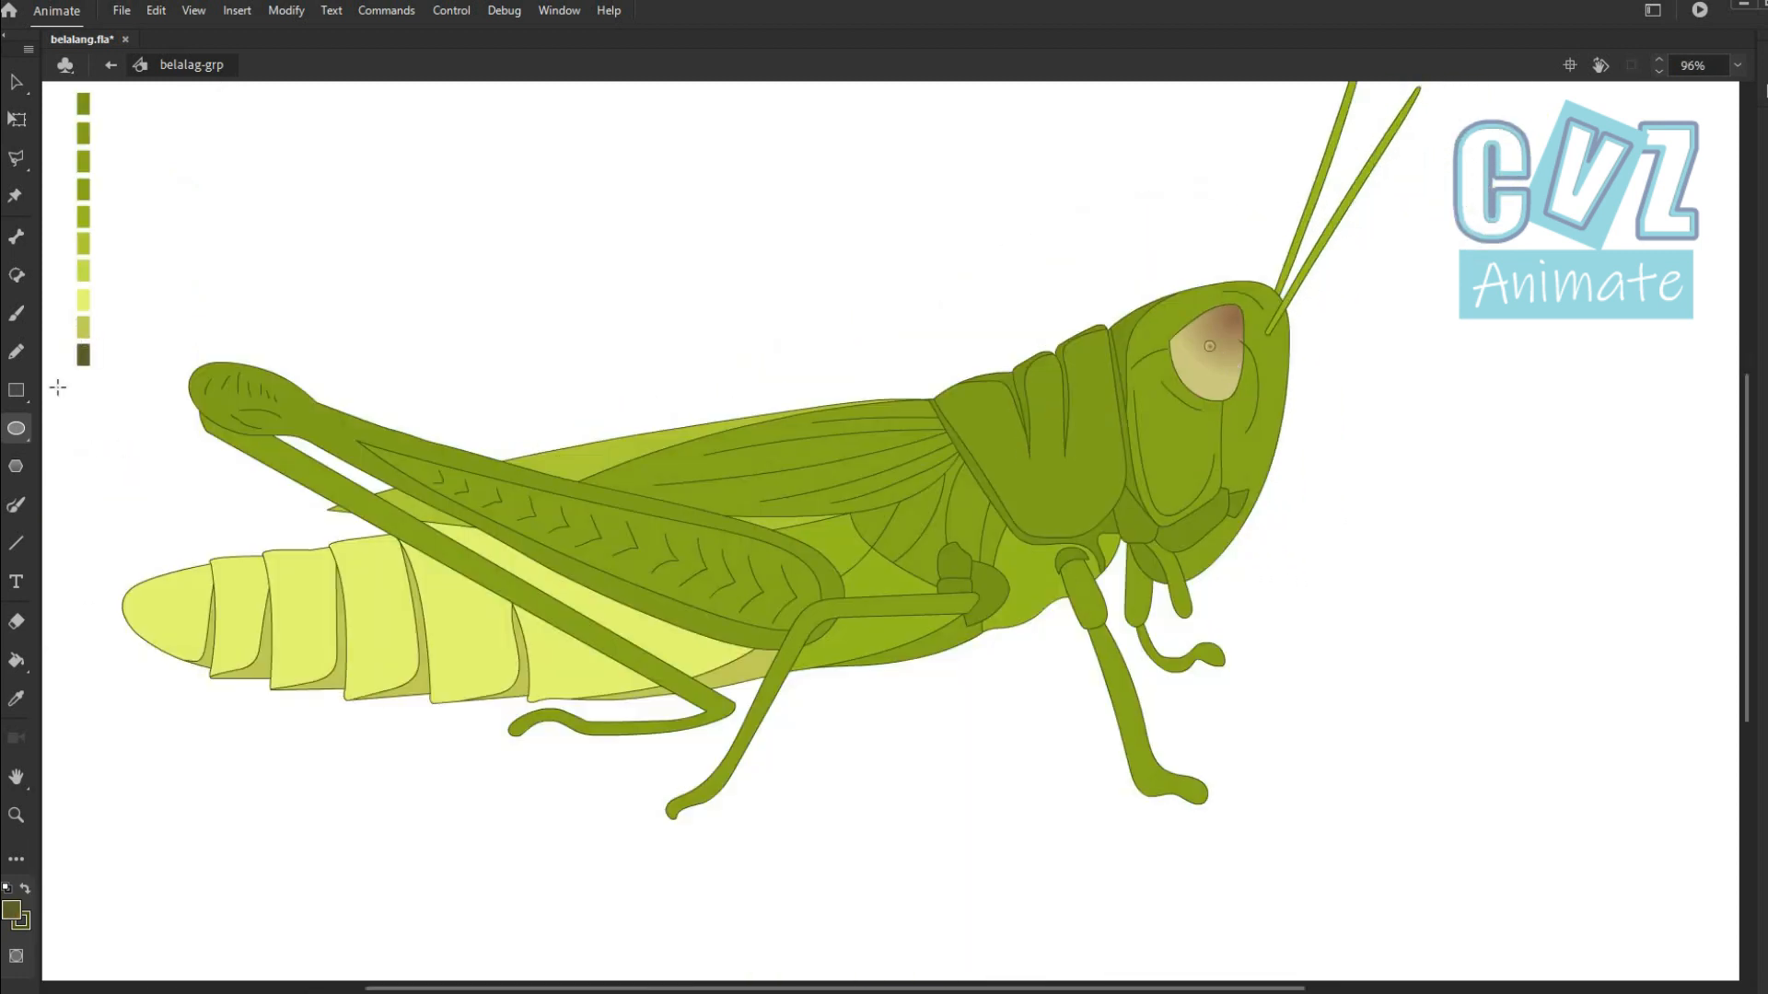
left_click(17, 661)
scroll(1241, 376, "up", 4)
left_click(1186, 414)
left_click(19, 84)
scroll(1532, 475, "down", 3)
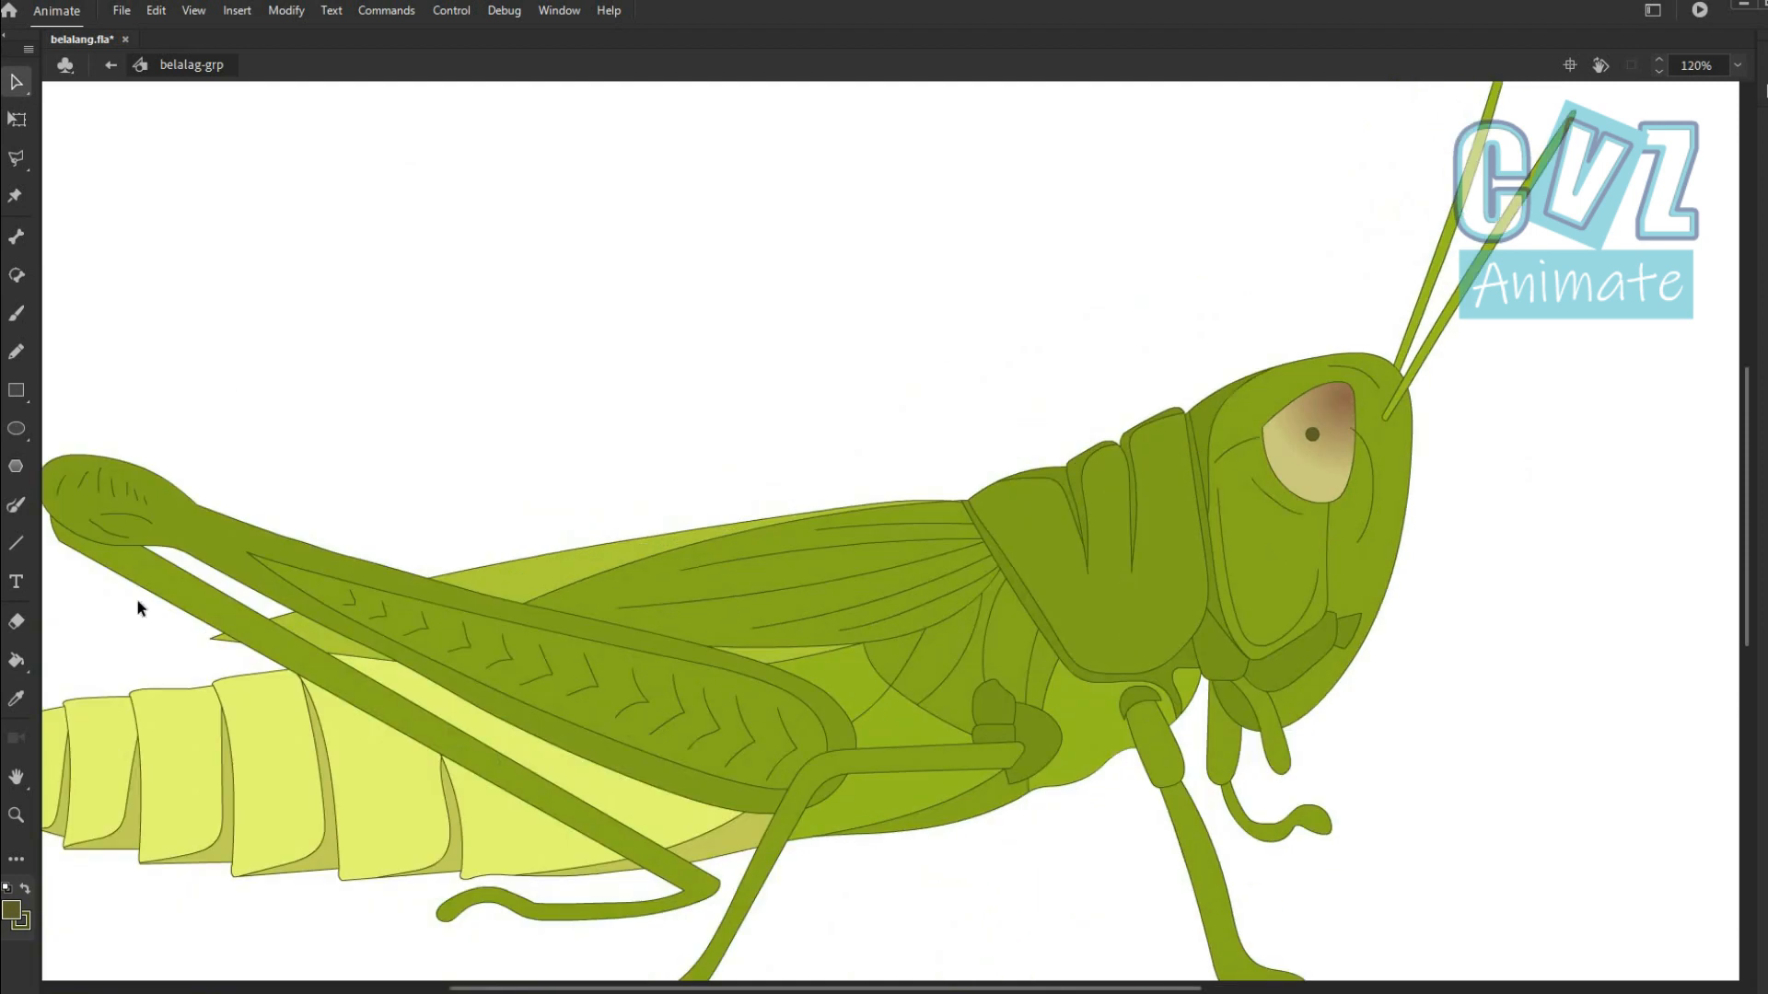
Draw a narrow upright ellipse beside the pupil, fill it white and bend it into a curved eye highlight.
left_click(16, 429)
scroll(1289, 423, "up", 3)
mouse_move(1265, 414)
left_mouse_down()
mouse_move(1347, 499)
mouse_move(1291, 482)
left_mouse_up()
key("ctrl+z")
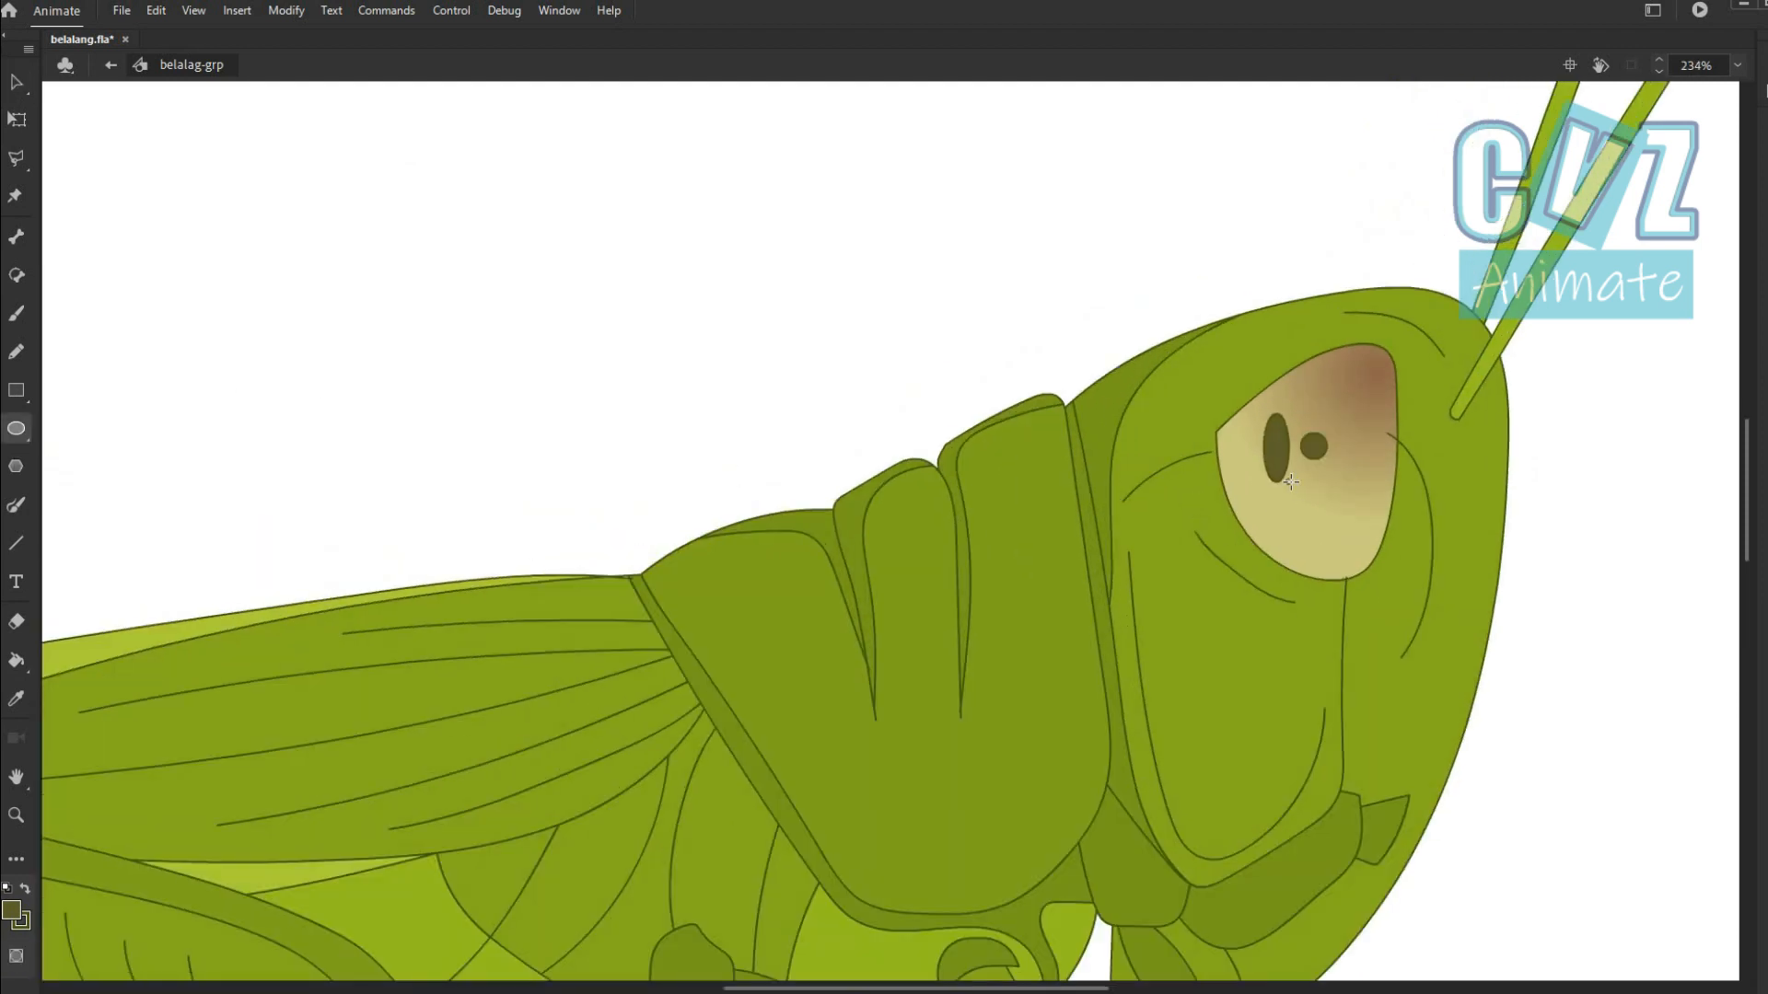
left_click(12, 911)
left_click(39, 774)
left_click(16, 661)
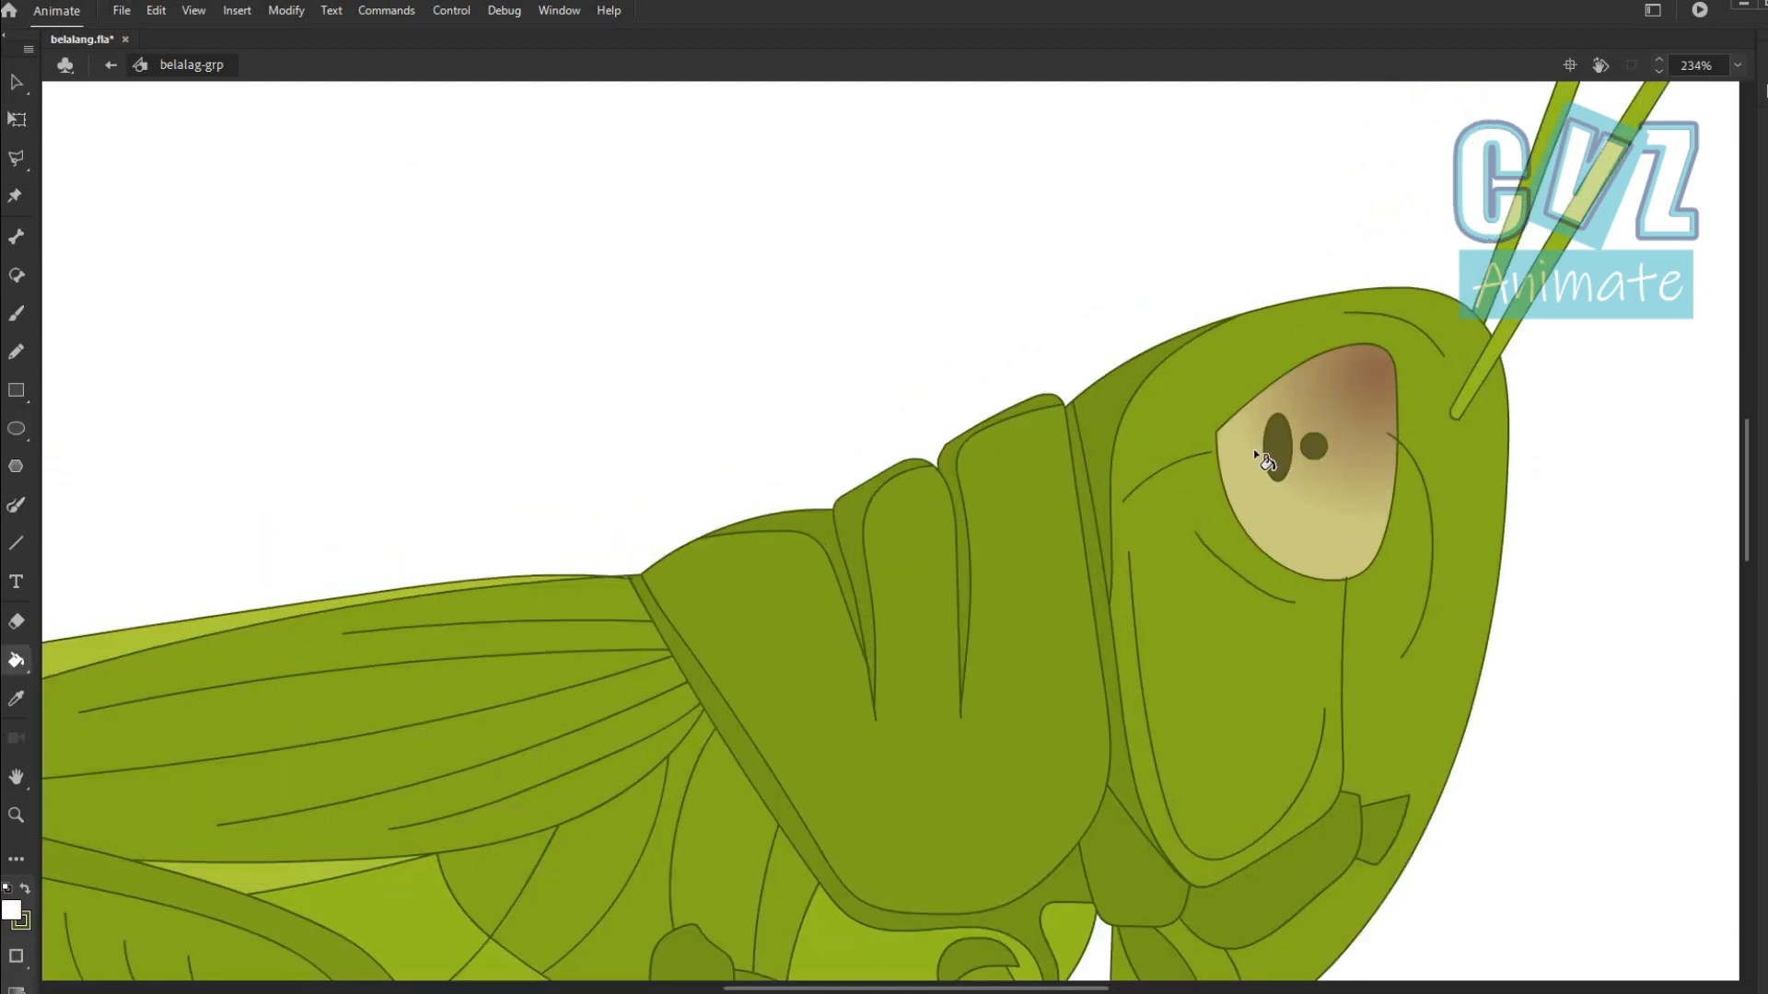
left_click(15, 84)
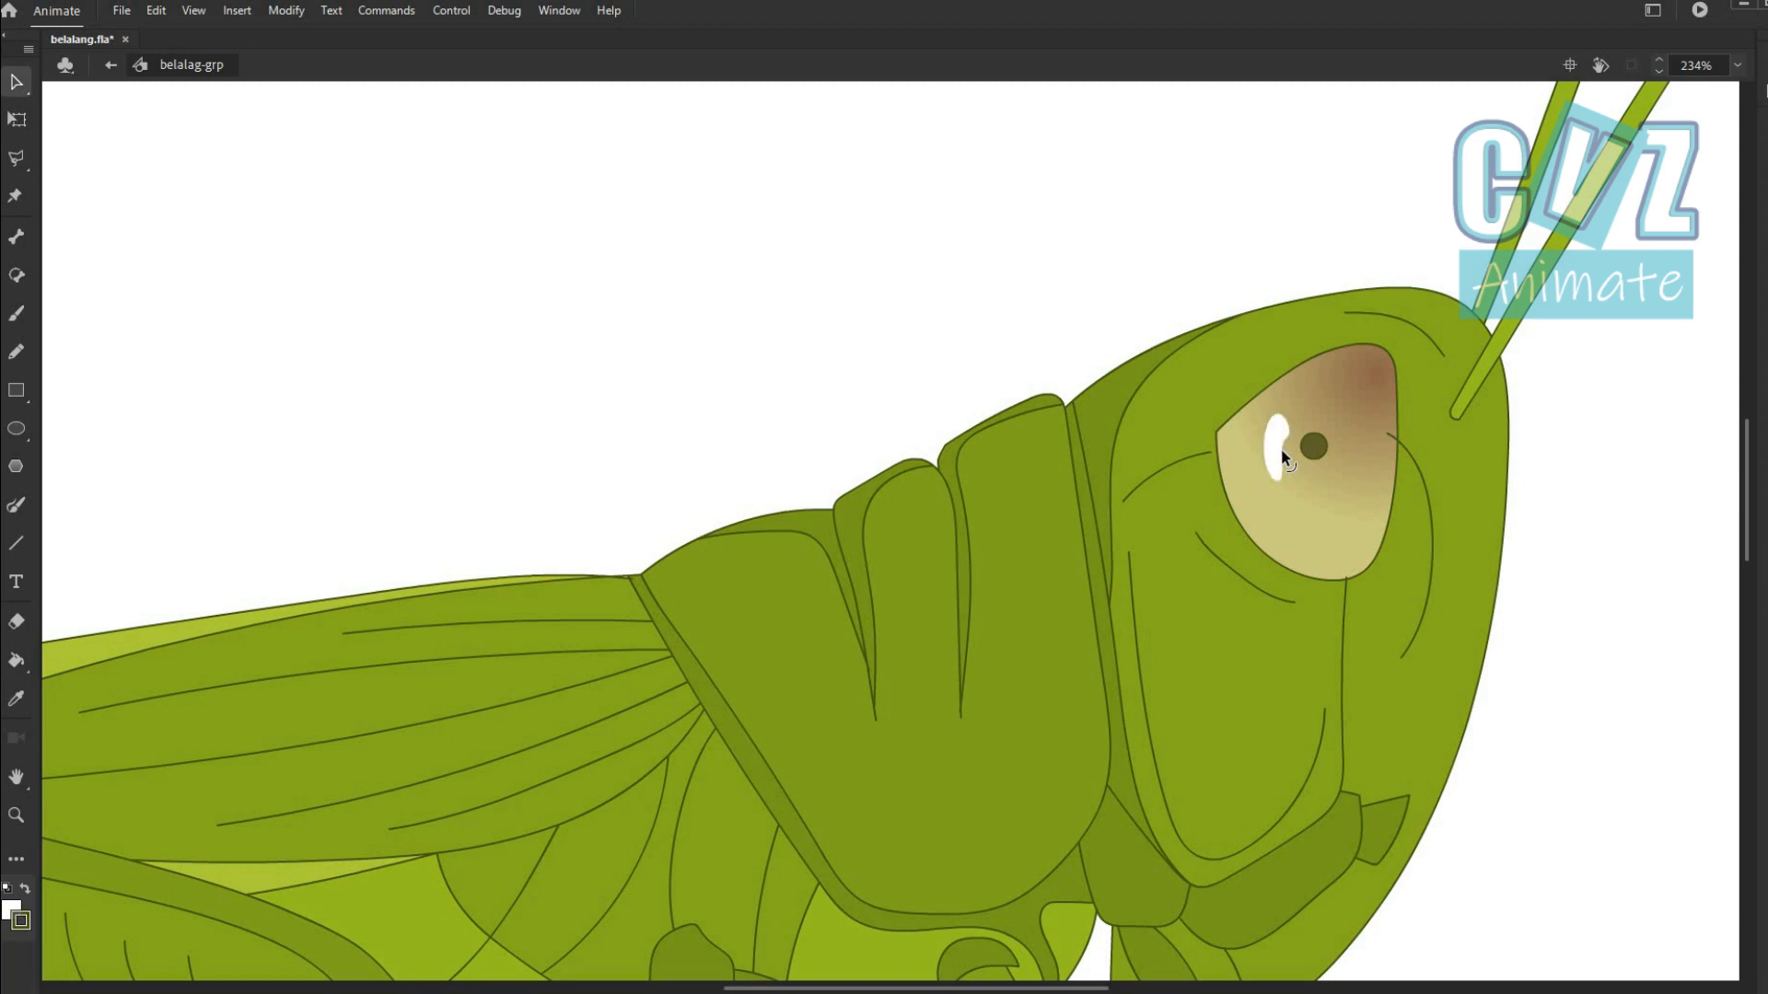
scroll(1280, 449, "up", 1)
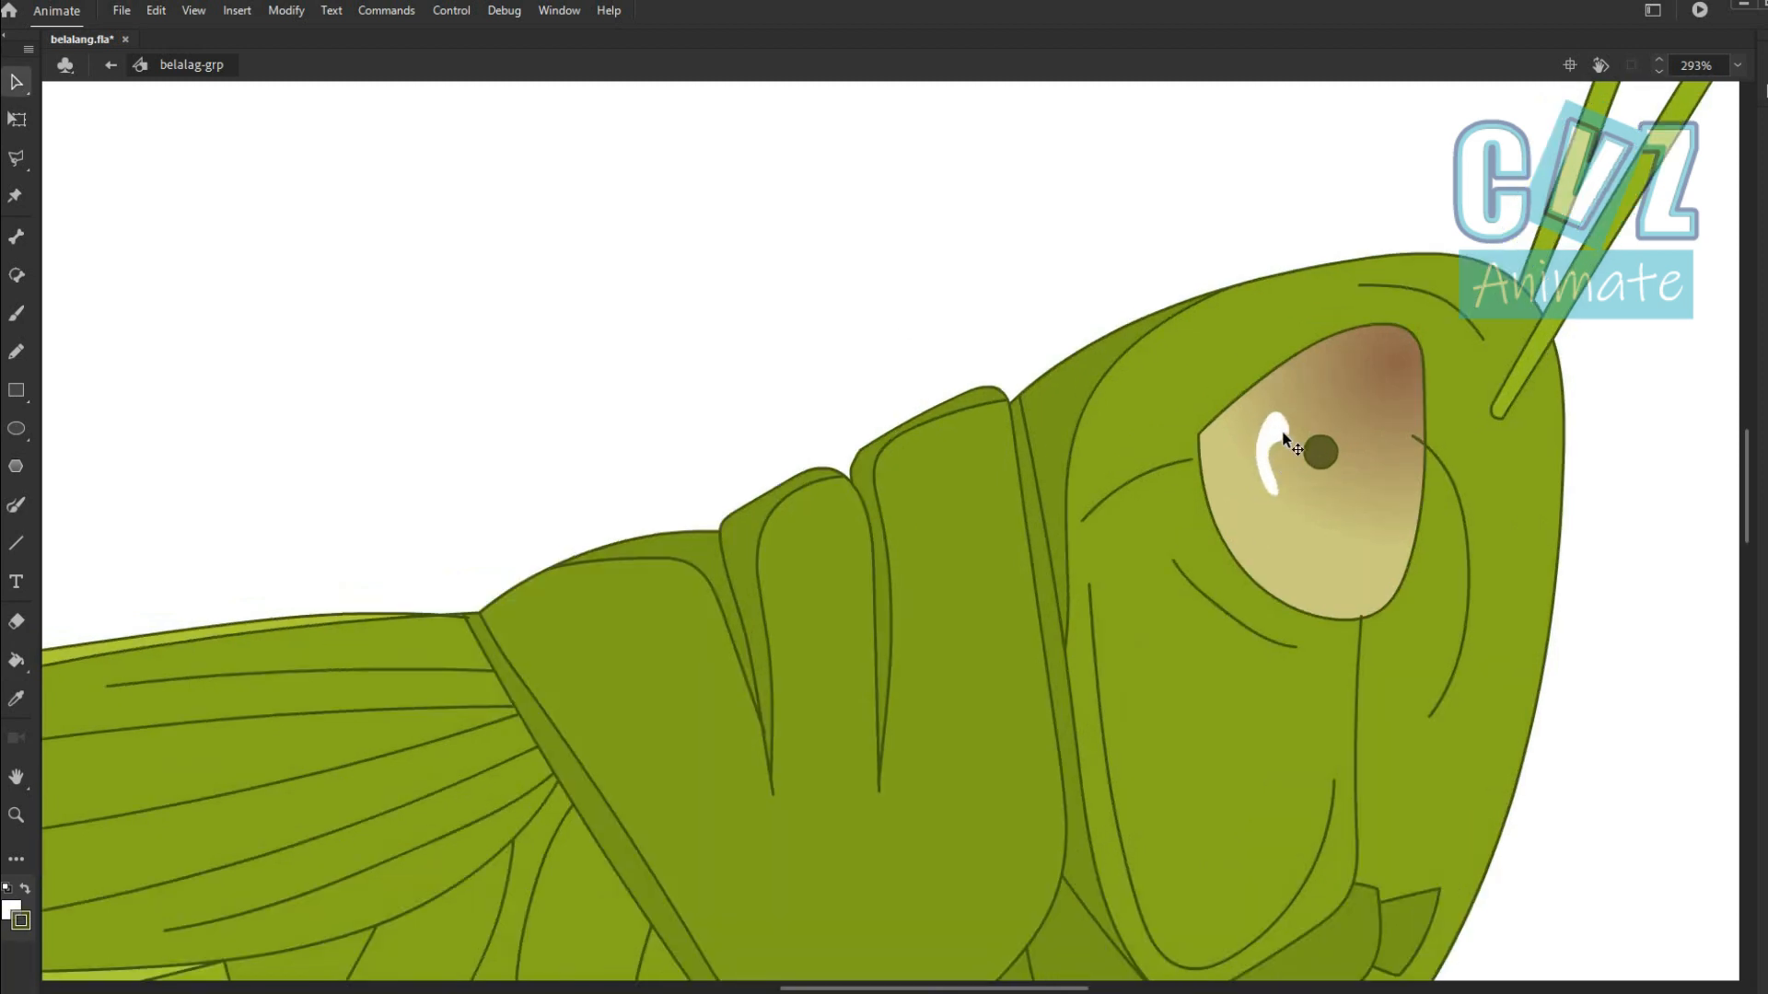
scroll(1284, 434, "down", 8)
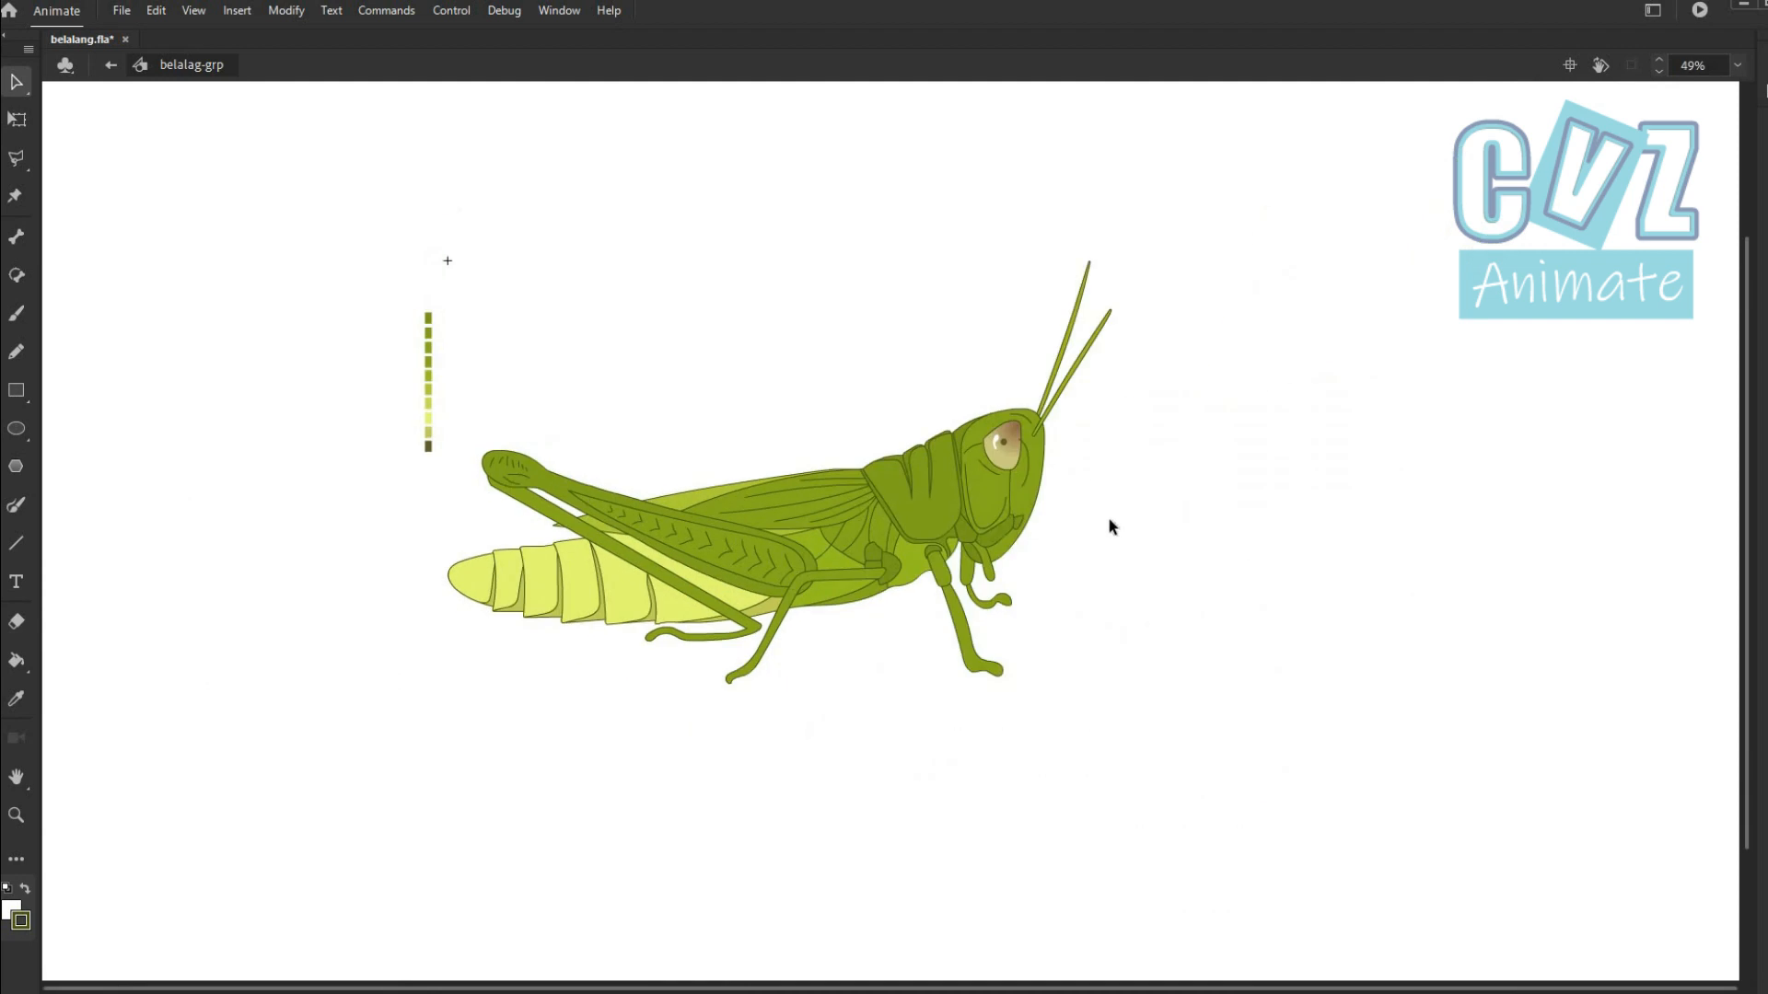
Place a copy of the abdomen's tip, with part of the neighbouring segment, in the empty space clear of the body.
scroll(757, 462, "up", 3)
left_click_drag(1077, 498, 1238, 467)
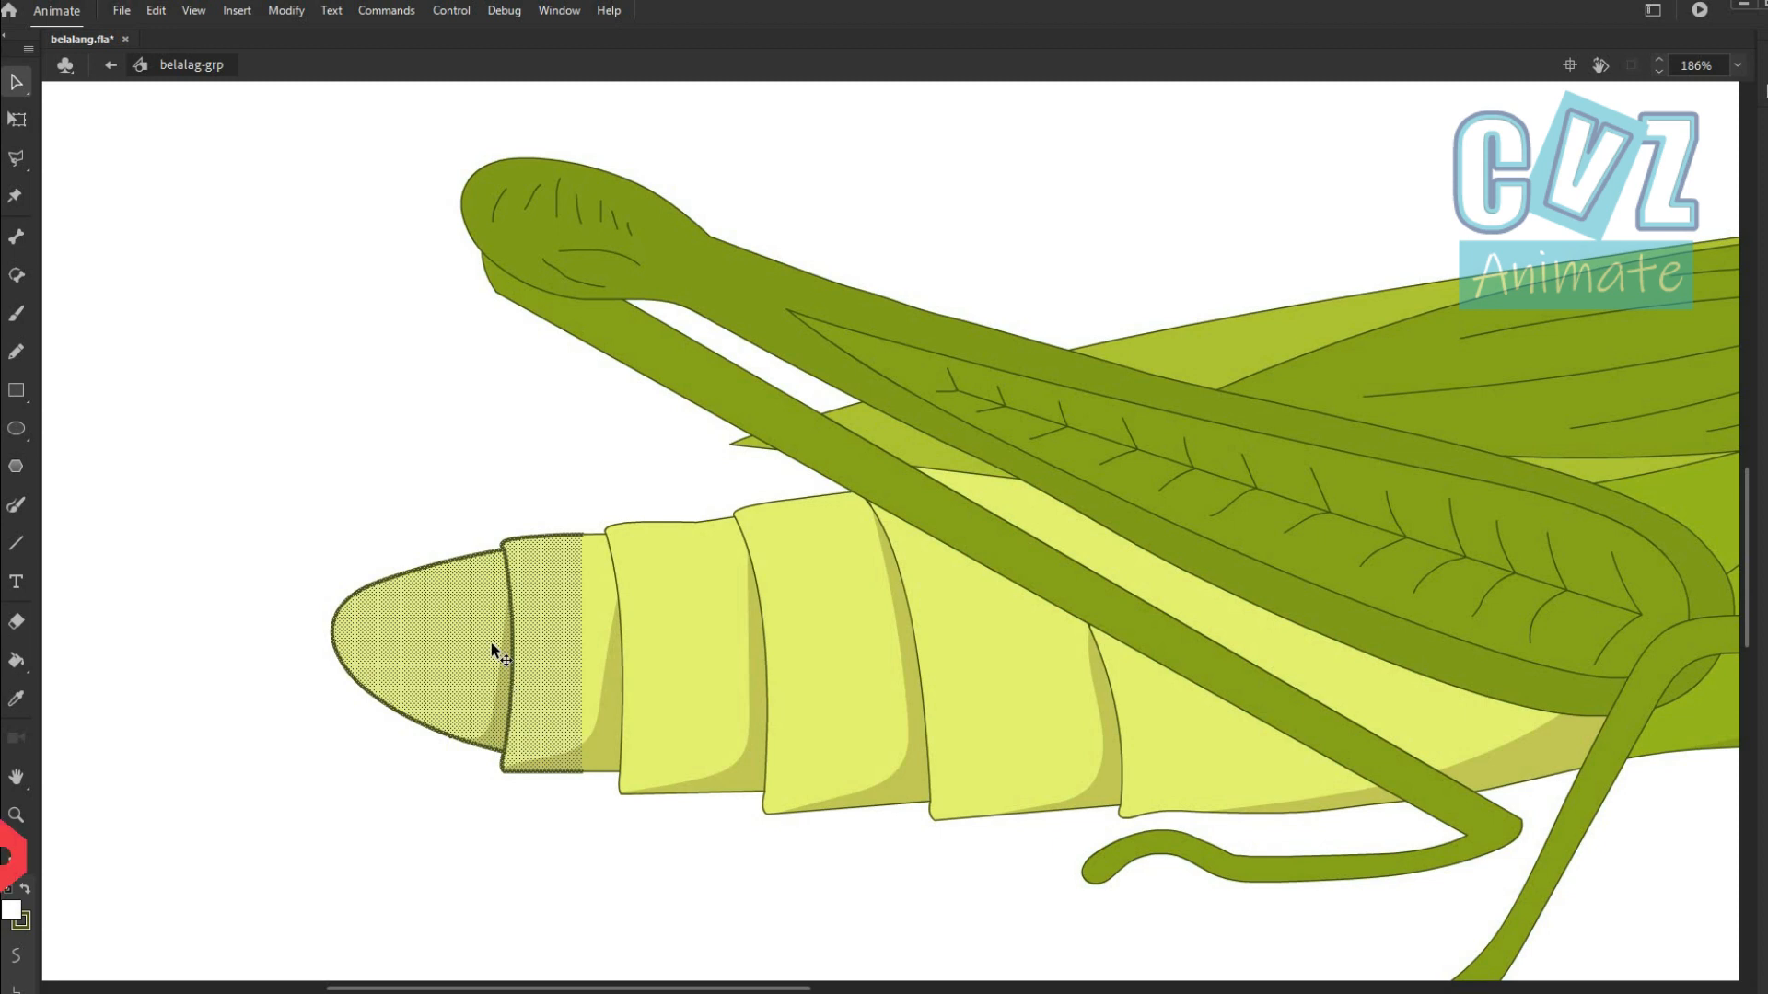
left_click_drag(497, 653, 868, 486)
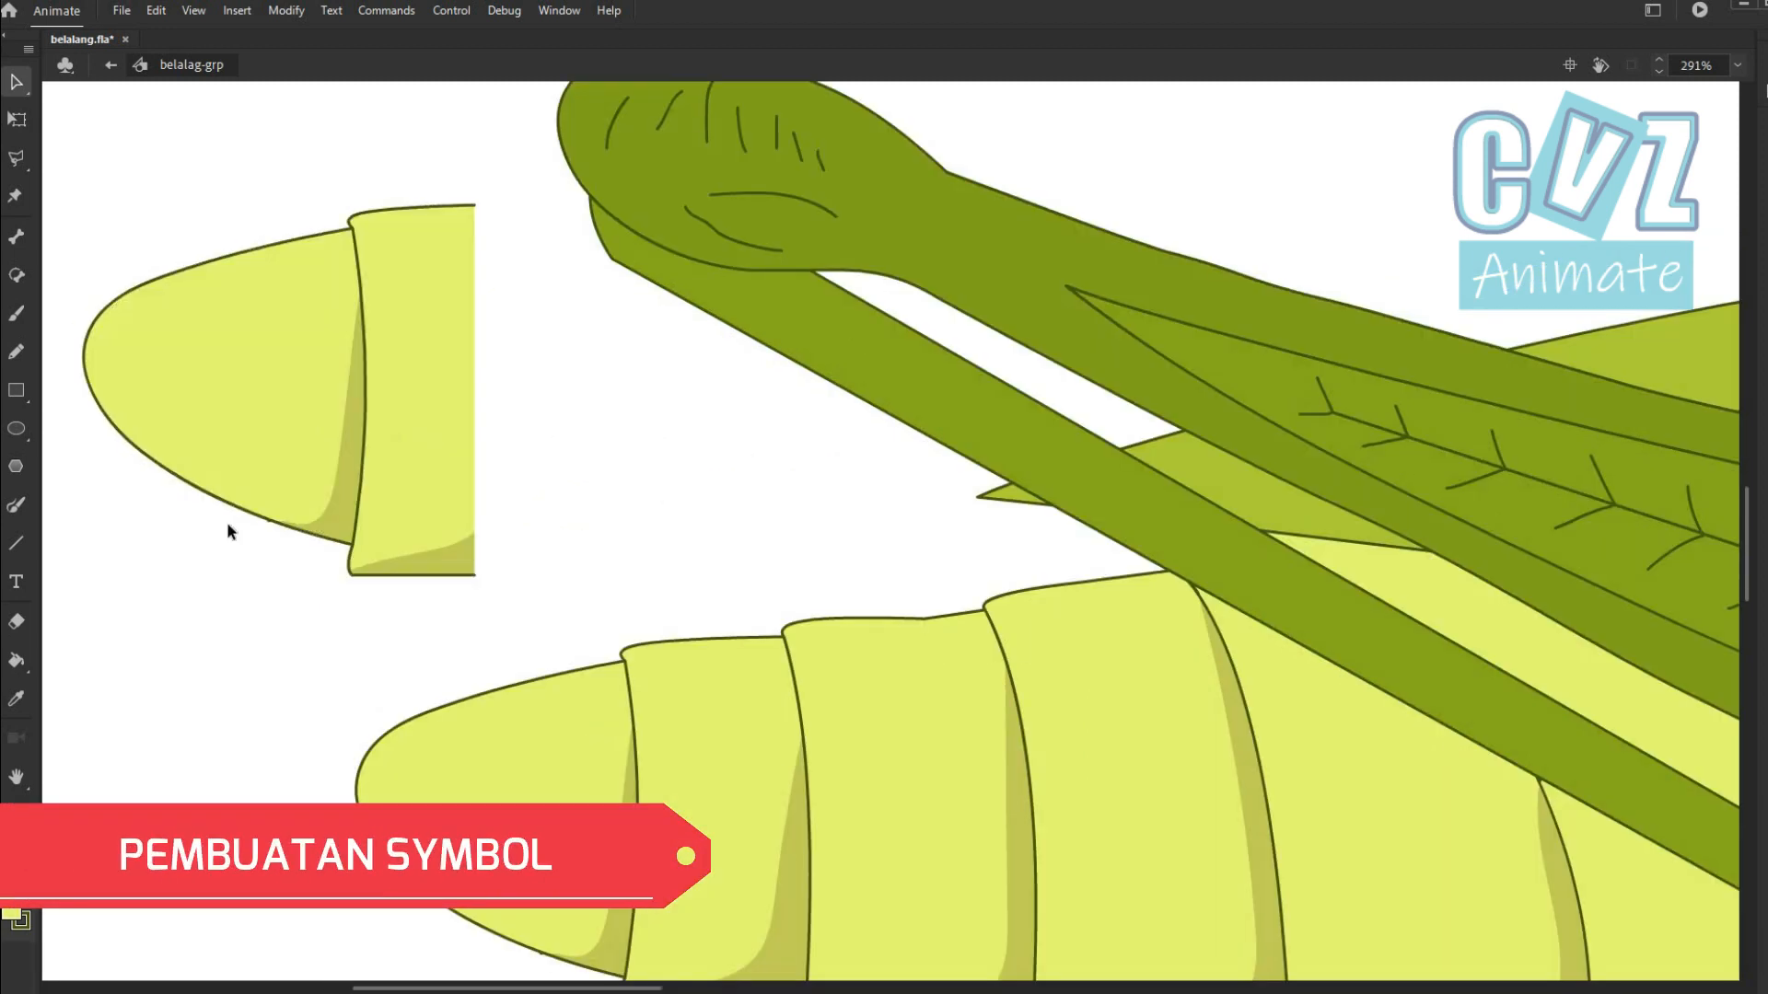
Draw a rounded curve extending the copied tip over its neighbour and fill the enclosed area with the abdomen's shadow colour.
key("b")
mouse_move(353, 229)
left_mouse_down()
mouse_move(470, 234)
mouse_move(563, 387)
mouse_move(346, 541)
left_mouse_up()
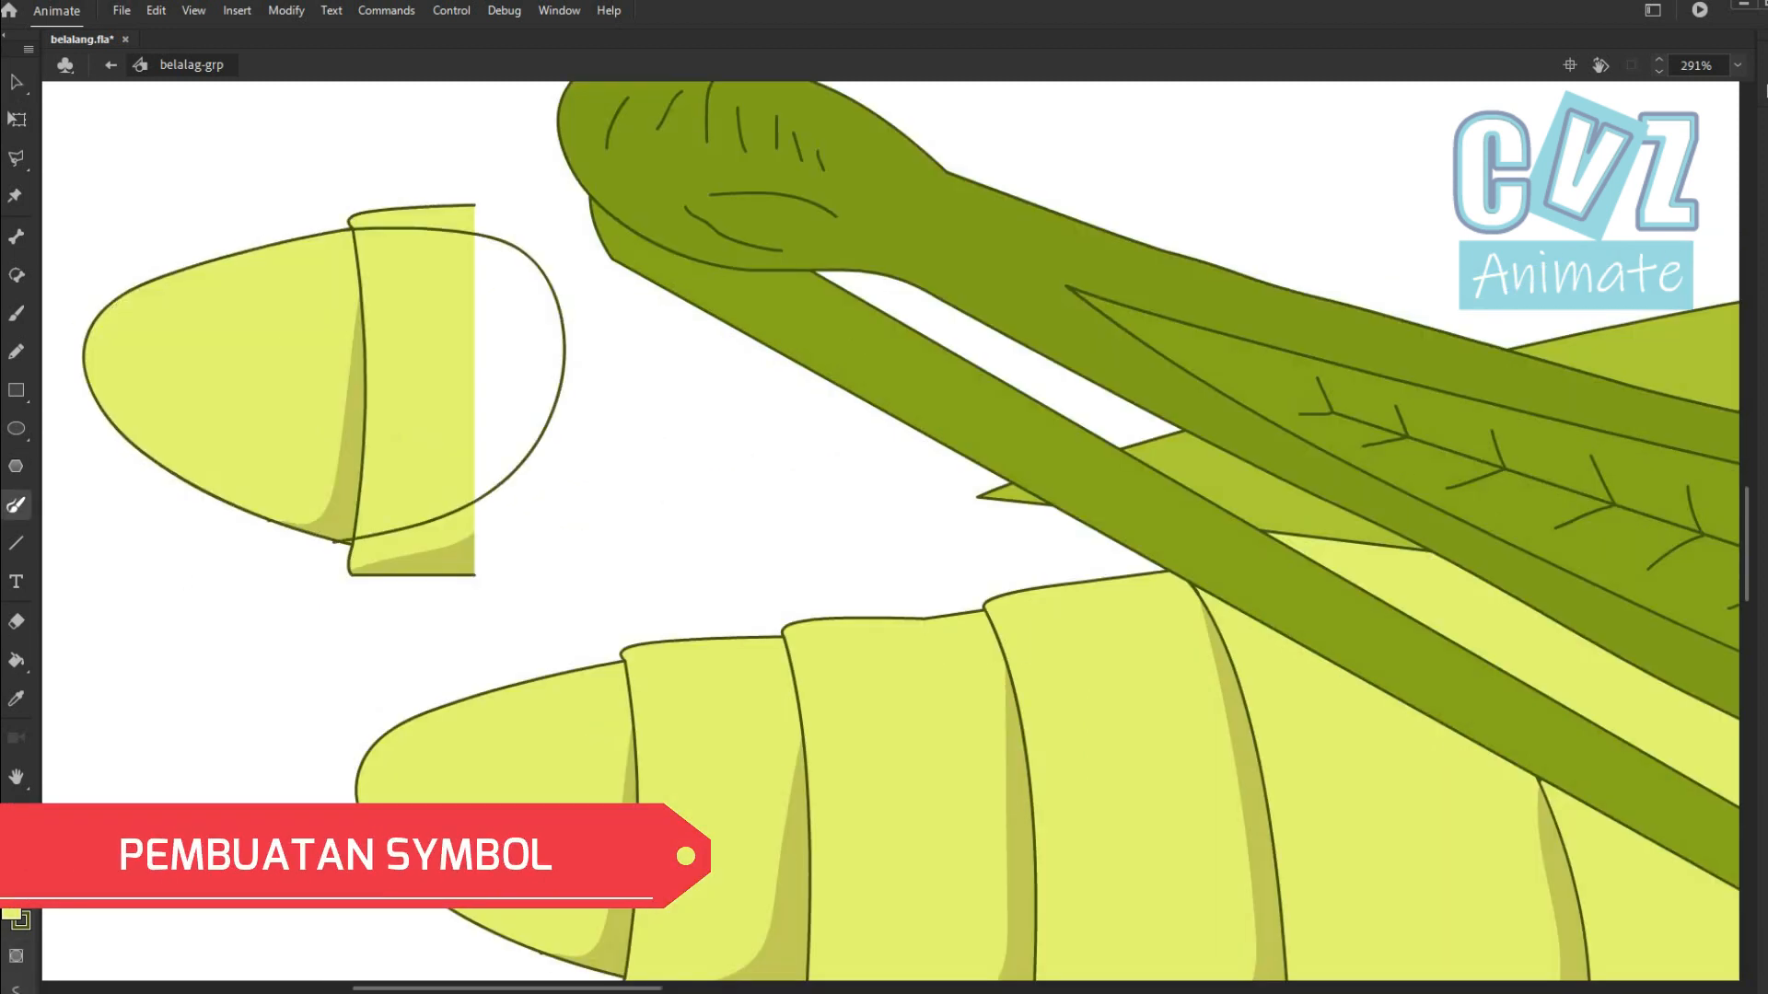
key("k")
left_click(405, 401)
left_click(525, 304)
Delete the dividing line and the leftover outlines and fills of the neighbouring segment around the copied tip.
key("v")
left_click(454, 221)
key("Delete")
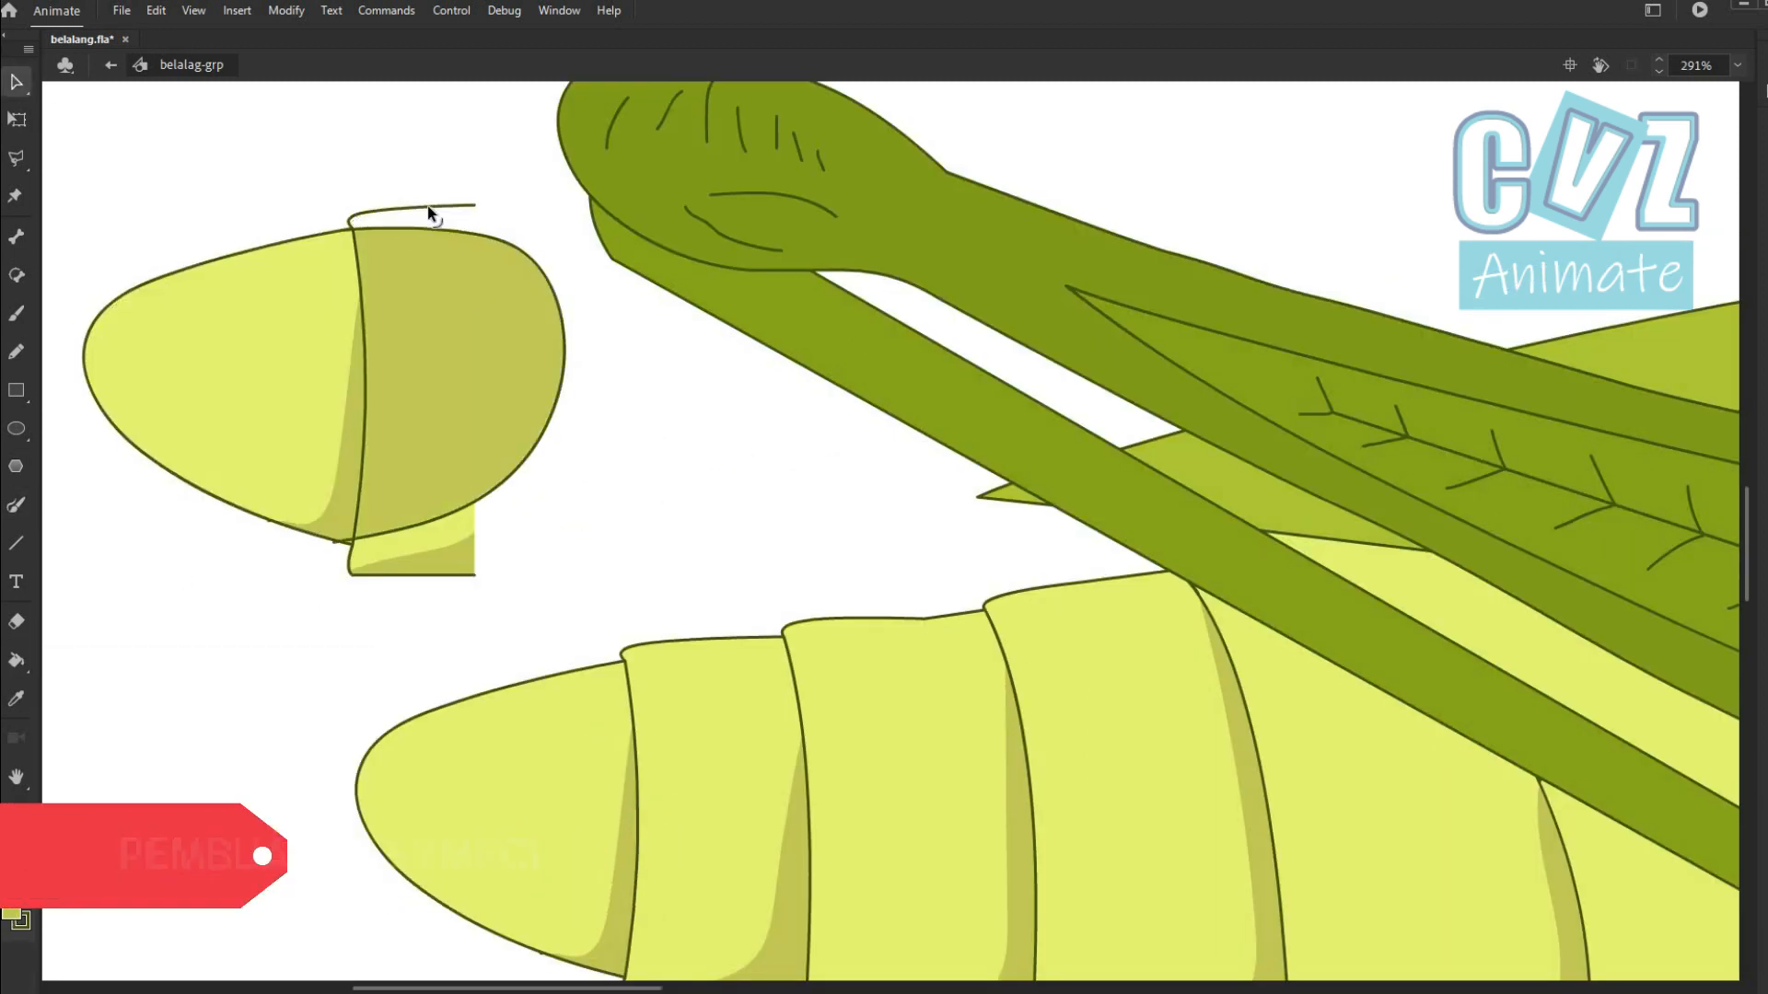
left_click(428, 206)
key("Delete")
left_click(405, 543)
key("Delete")
left_click(350, 554)
key("Delete")
left_click(387, 575)
Convert the cleaned tip piece to a symbol and move it farther away from the body.
scroll(364, 280, "down", 3)
left_click_drag(218, 224, 451, 401)
right_click(401, 324)
left_click(515, 811)
left_click(1042, 186)
left_click_drag(396, 318, 255, 215)
Place a copy of the abdomen's second segment in the empty space below the tip symbol and delete the tip remnant from it.
left_click_drag(454, 420, 667, 666)
key("ctrl+c")
key("ctrl+v")
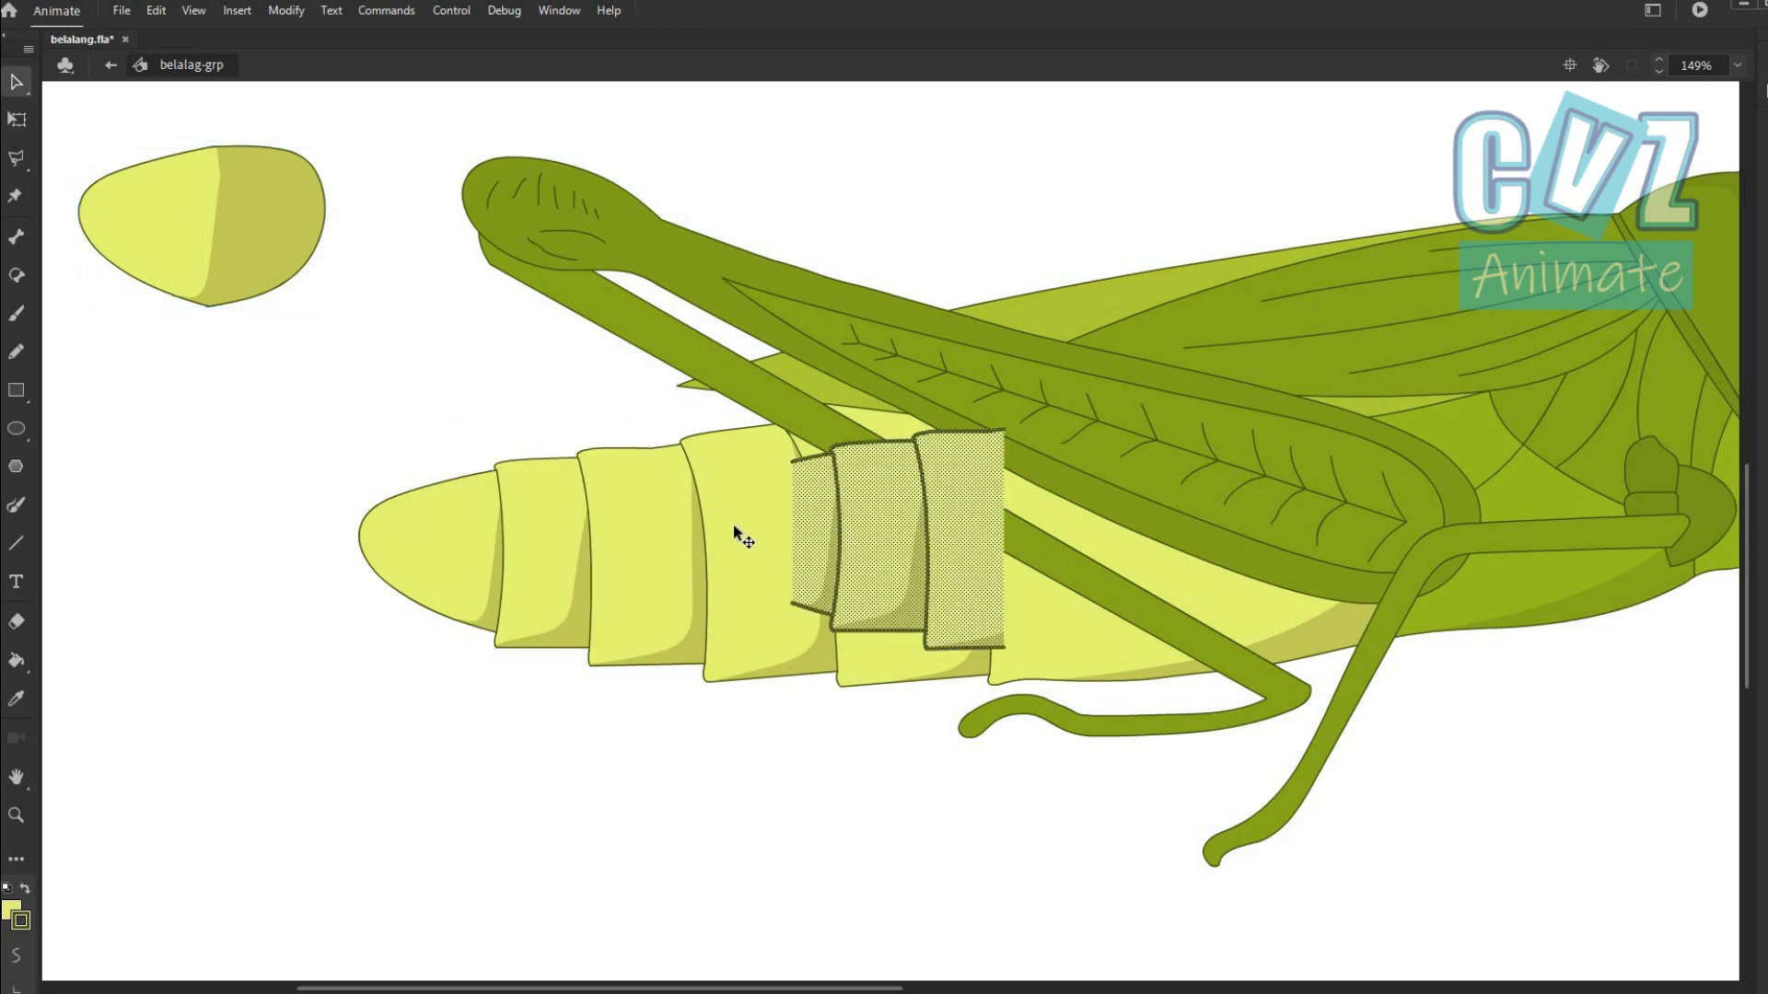
left_click_drag(870, 541, 208, 726)
left_click_drag(413, 725, 734, 726)
left_click(467, 709)
key("Delete")
left_click(474, 794)
key("Delete")
left_click(621, 655)
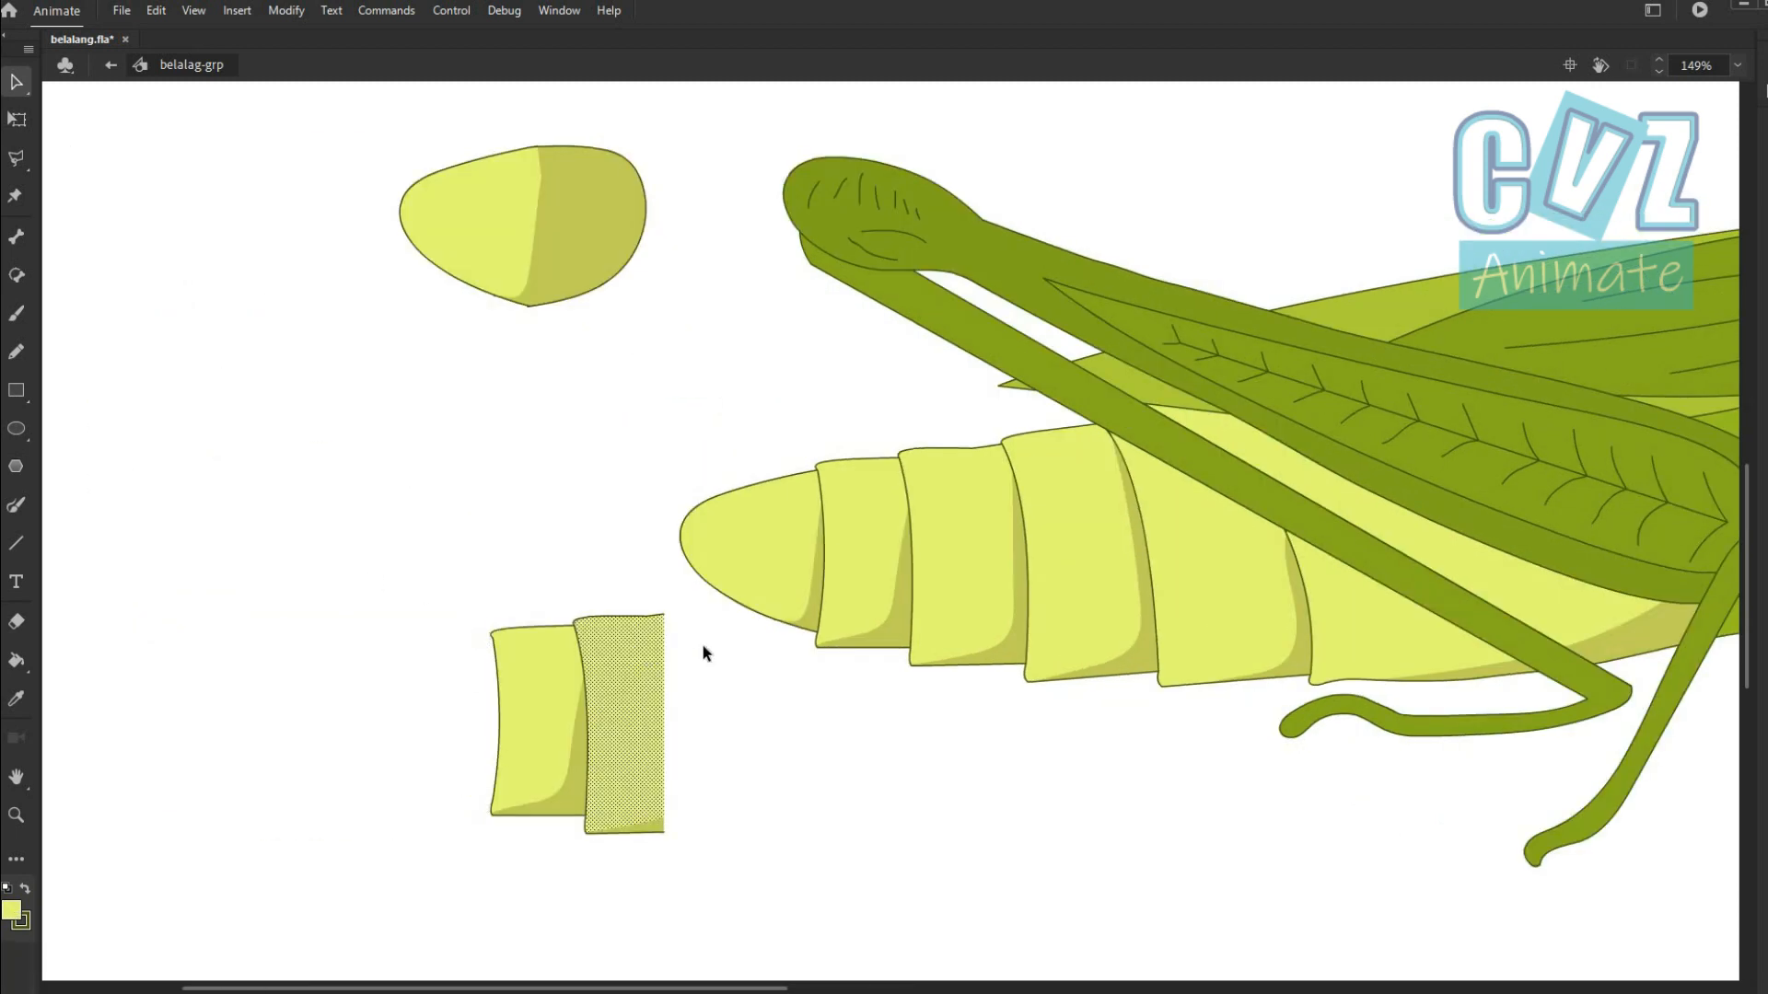
Draw a rounded curve extending the second segment's copy and fill the enclosed area with its sampled shadow colour.
scroll(702, 643, "up", 2)
key("b")
left_click_drag(541, 843, 527, 594)
key("v")
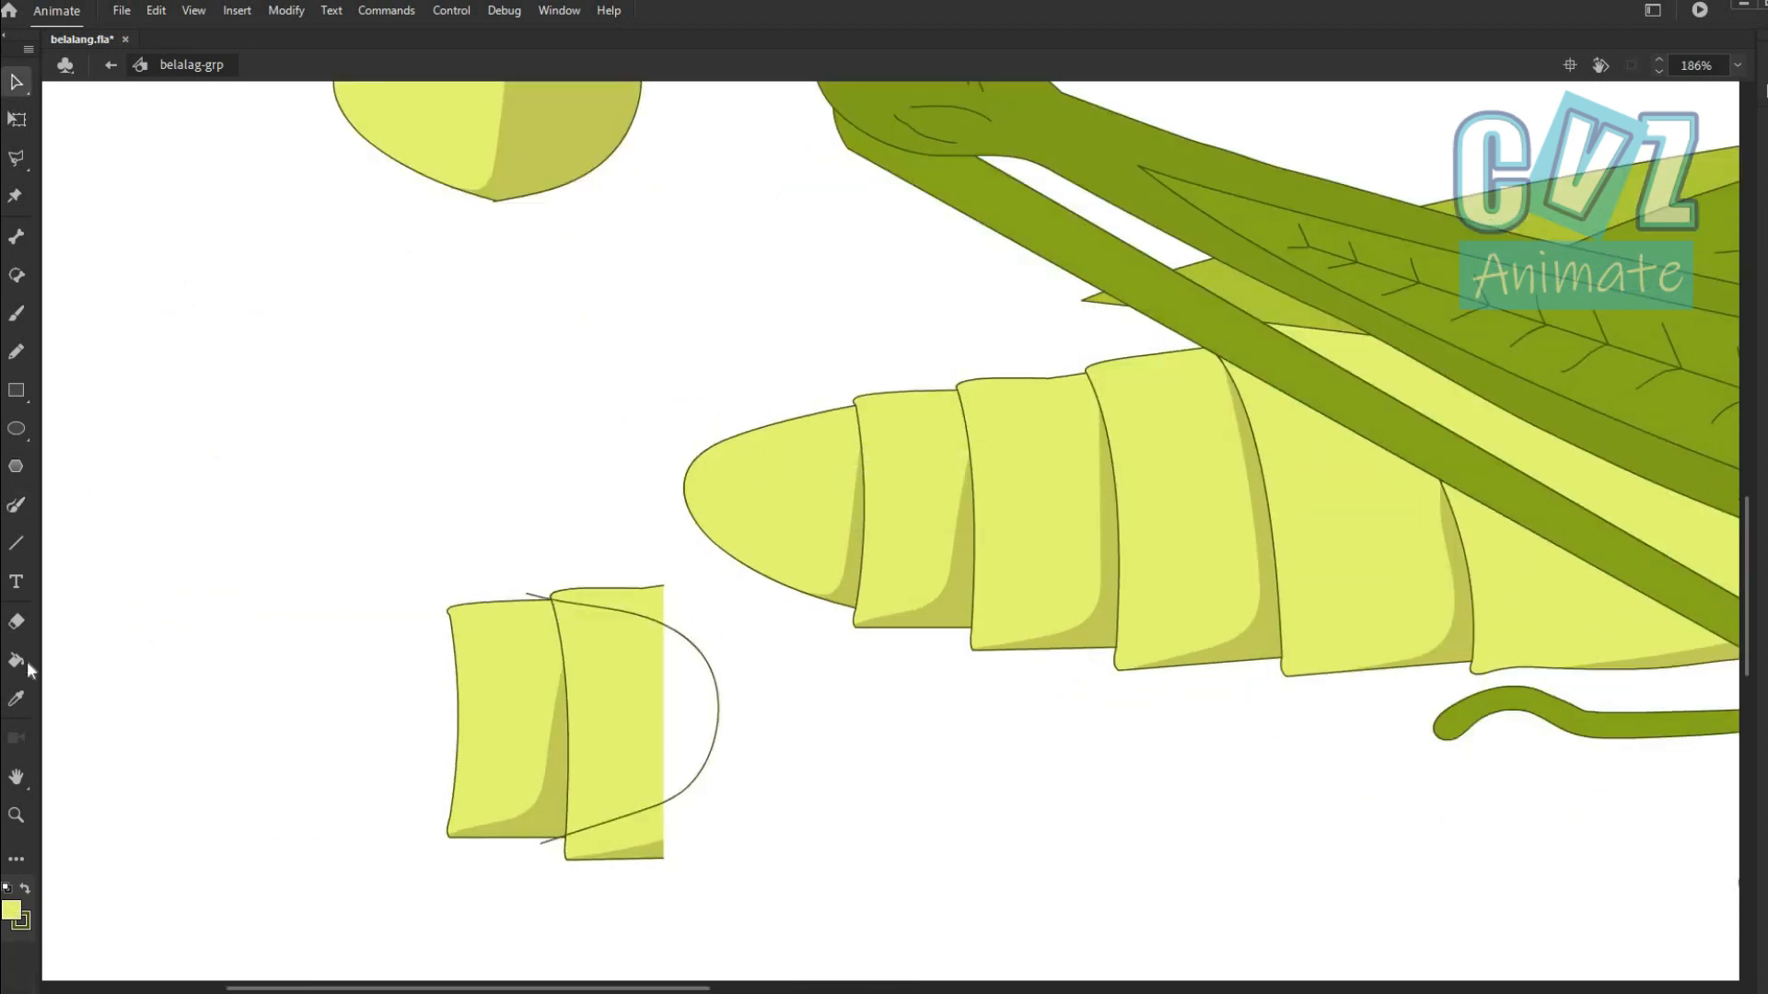
left_click(15, 699)
left_click(552, 796)
left_click(626, 736)
left_click(689, 738)
Delete the dividing lines and the leftover outlines and fills of the third segment from the second segment's copy.
key("v")
left_click(561, 638)
key("Delete")
left_click(567, 736)
key("Delete")
left_click(644, 603)
key("Delete")
left_click(648, 587)
key("Delete")
left_click(631, 832)
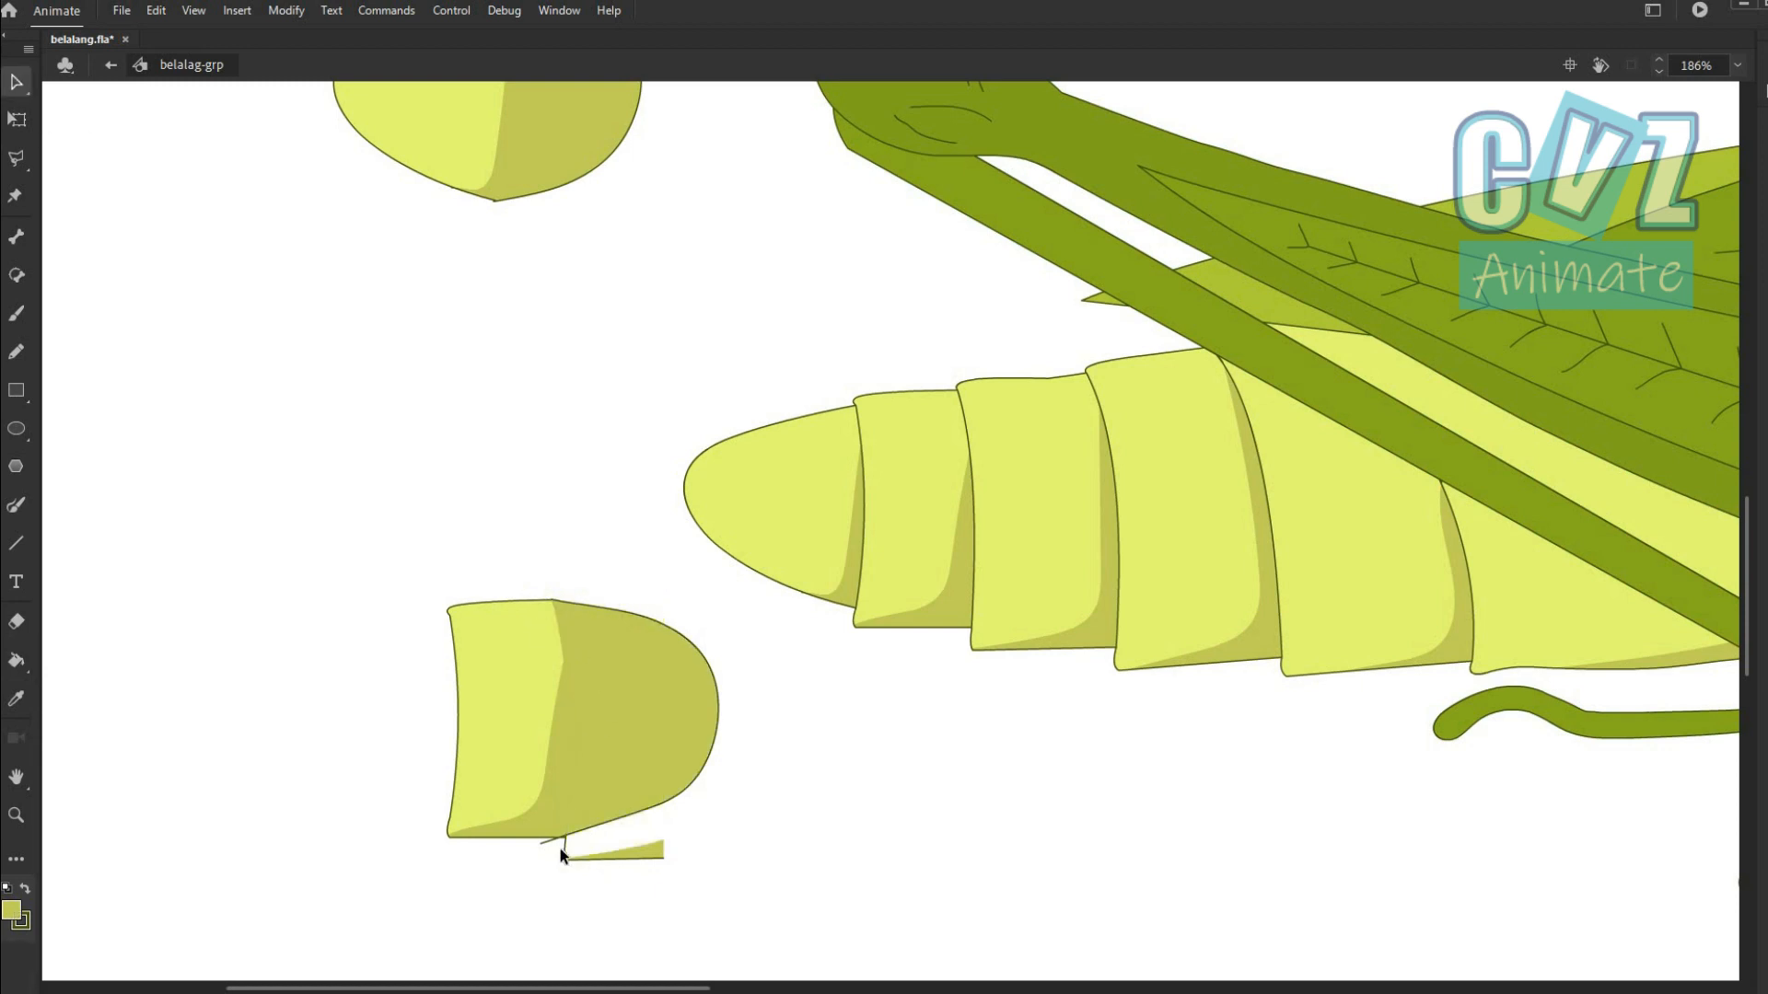
left_click(594, 858)
key("Delete")
Convert the second segment piece to a symbol and position it overlapping the tip symbol.
left_click_drag(394, 541, 740, 943)
left_click(301, 775)
left_click_drag(318, 926, 771, 592)
key("F8")
key("Return")
left_click_drag(564, 722, 577, 133)
Place a copy of the abdomen's third segment in the empty space beside the body and delete the second segment's remnants from it.
left_click_drag(941, 341, 1132, 716)
left_click_drag(1088, 578, 400, 617)
left_click(285, 571)
left_click(352, 522)
key("Delete")
left_click(358, 695)
key("Delete")
key("y")
mouse_move(489, 451)
left_mouse_down()
mouse_move(564, 733)
mouse_move(318, 401)
left_mouse_up()
key("ctrl+z")
Draw a rounded curve extending the third segment's copy and fill the enclosed area with the abdomen's shadow colour.
key("v")
left_click_drag(460, 580, 294, 569)
key("y")
left_click_drag(469, 533, 344, 718)
key("k")
left_click(11, 909)
left_click(347, 598)
left_click(406, 580)
left_click(362, 575)
key("v")
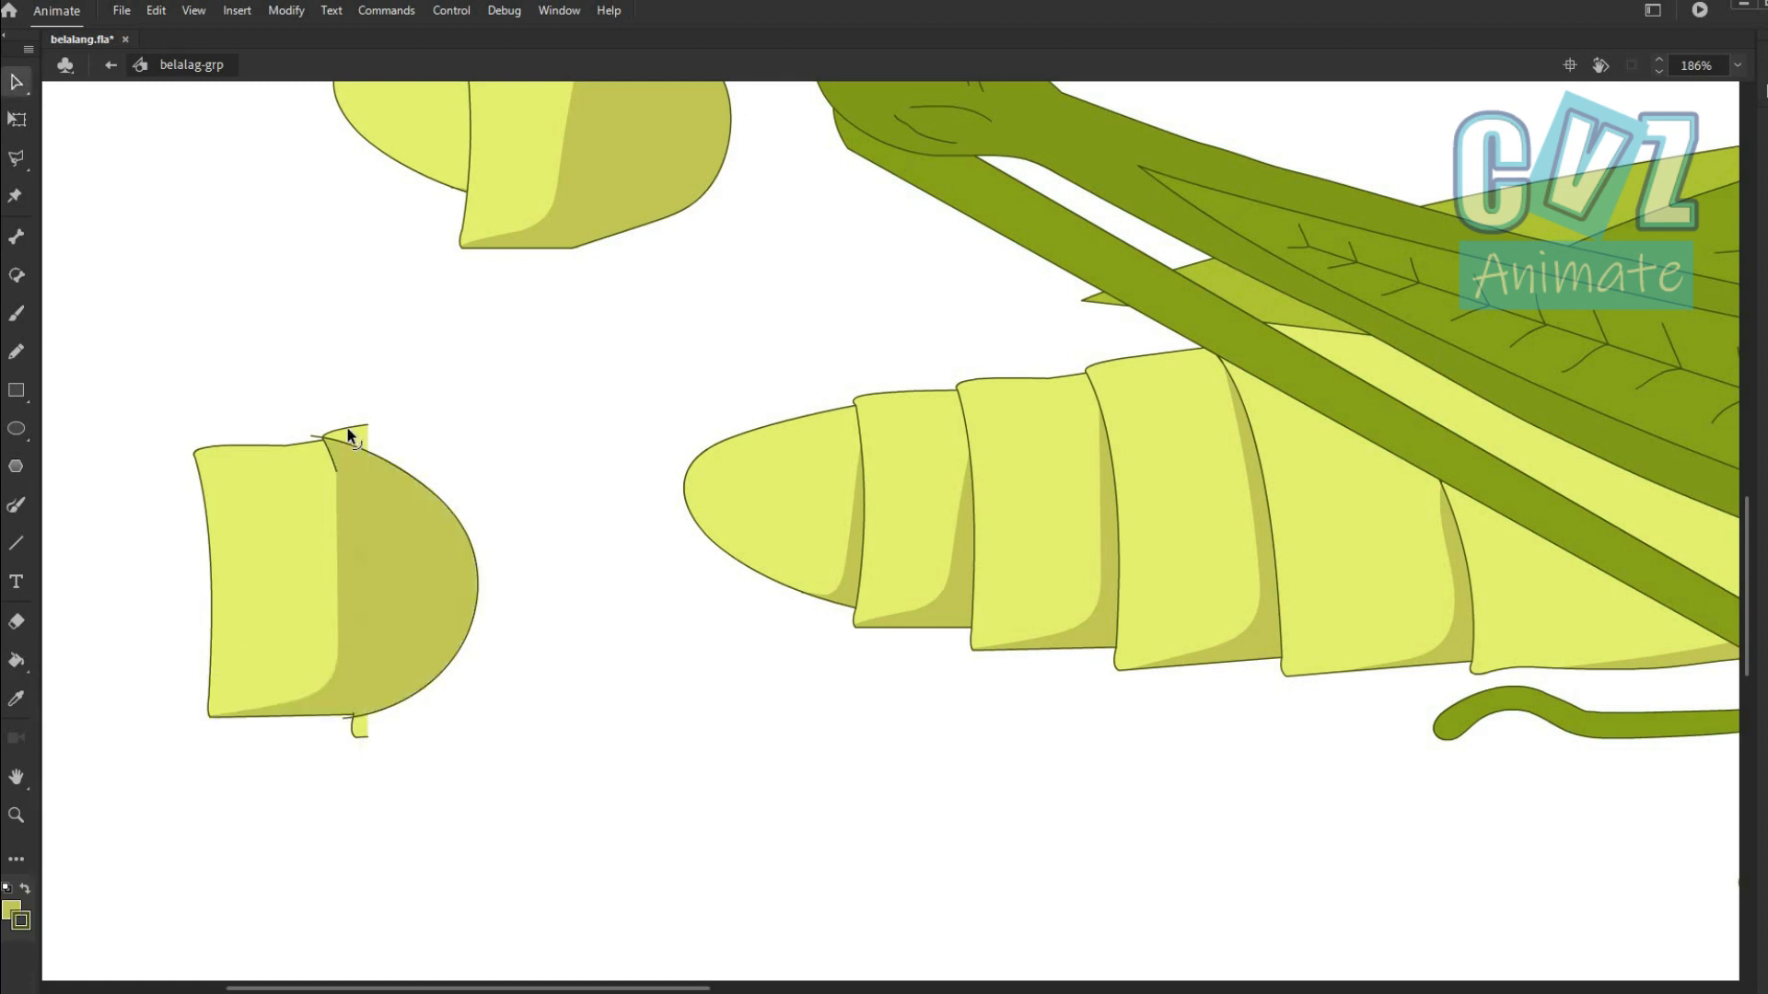
Clear the leftover fills and outline bits around the upper and lower edges of the third segment's copy.
scroll(350, 724, "up", 6)
left_click_drag(362, 664, 363, 645)
scroll(441, 644, "down", 2)
left_click_drag(737, 165, 1052, 722)
scroll(853, 417, "down", 5)
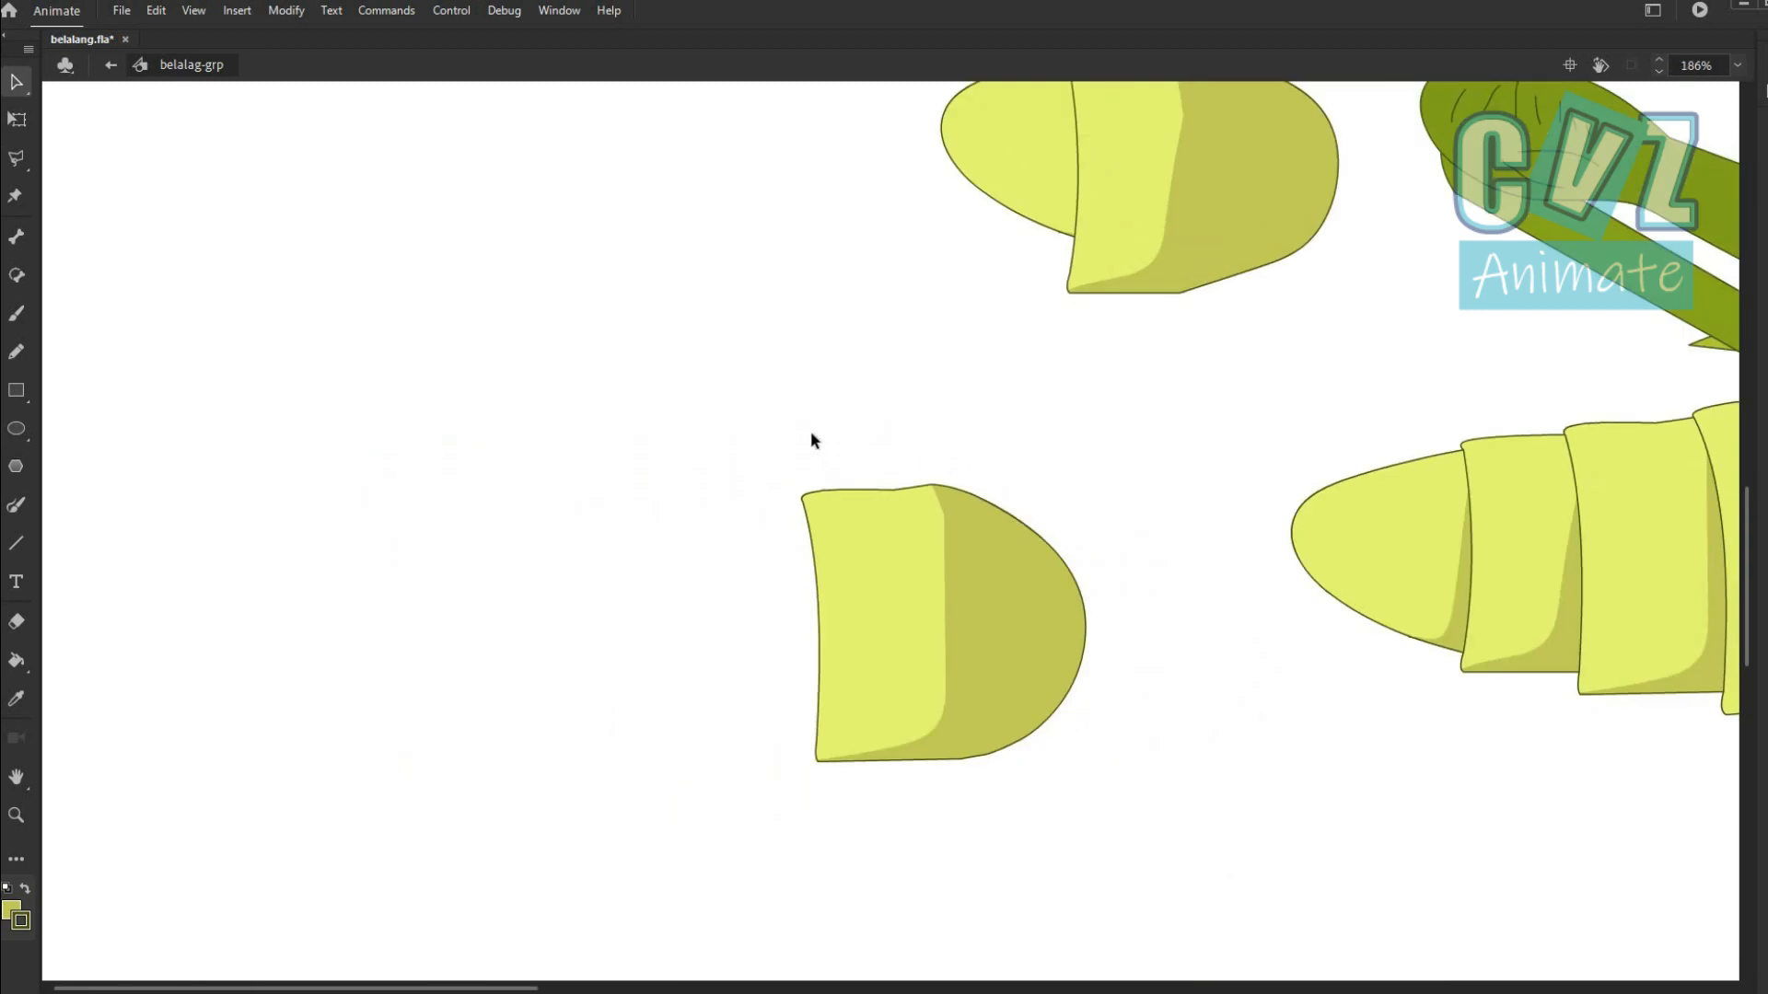
Convert the third segment piece to a symbol and assemble the tip, second and third segment symbols so they overlap.
left_click_drag(792, 451, 1086, 773)
right_click(1016, 671)
left_click(1142, 628)
key("Return")
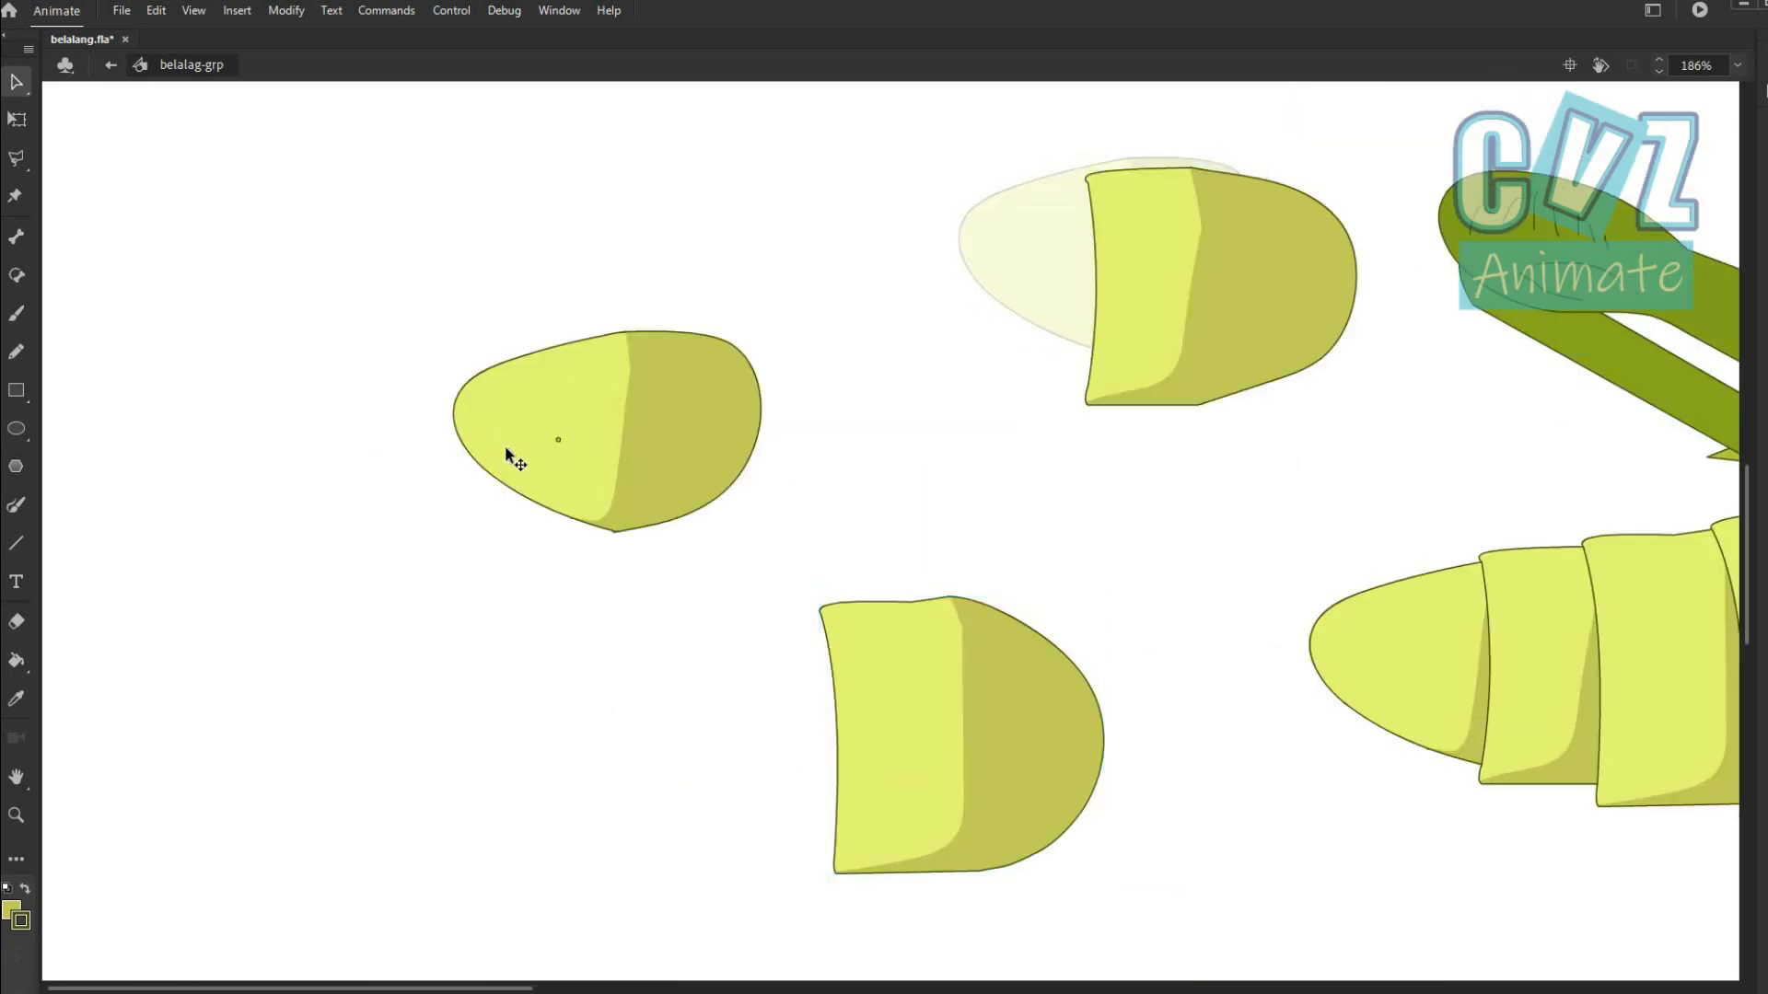
left_click_drag(505, 448, 479, 451)
left_click_drag(1261, 294, 763, 443)
left_click_drag(1042, 724, 912, 426)
Copy the area around the abdomen's fourth segment and place the copy in the empty space below the assembled pieces.
scroll(912, 426, "down", 2)
left_click_drag(1588, 681, 1220, 742)
left_click_drag(1028, 542, 1234, 773)
key("ctrl+c")
key("ctrl+v")
left_click_drag(949, 589, 556, 840)
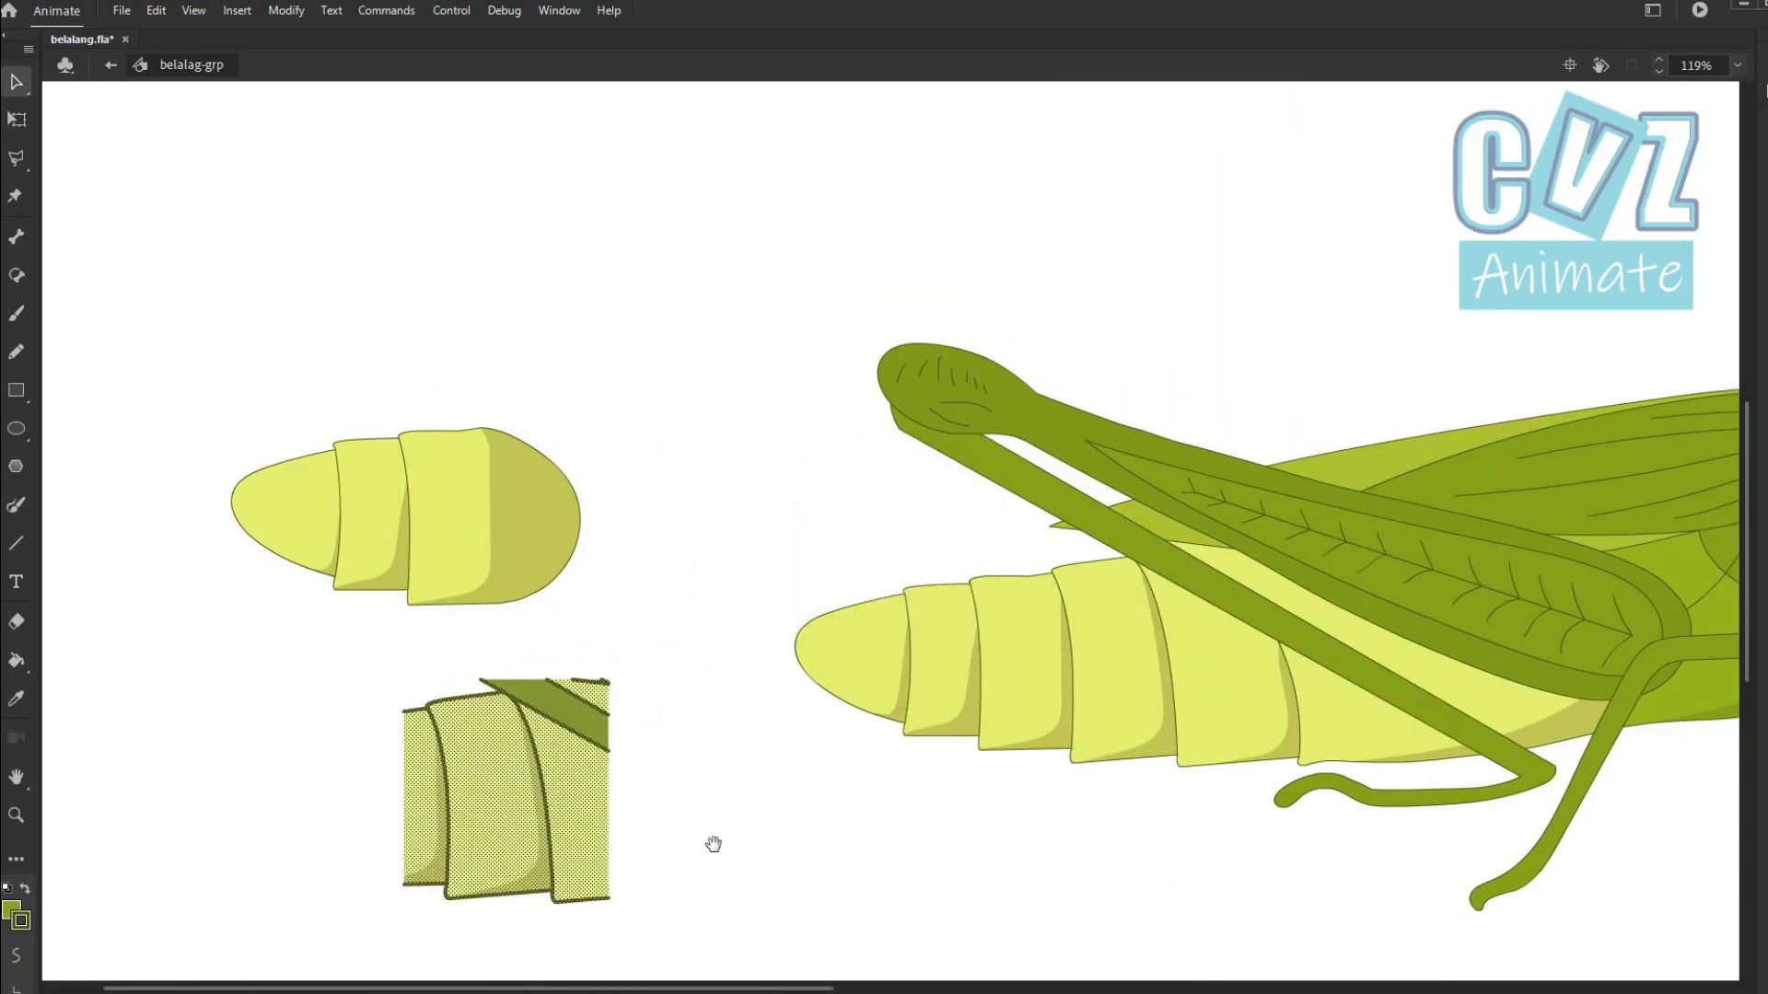
Draw a rounded curve extending the fourth segment's copy and fill the enclosed area with the abdomen's shadow colour.
scroll(715, 840, "up", 2)
left_click_drag(714, 840, 869, 593)
left_click(16, 504)
mouse_move(515, 356)
left_mouse_down()
mouse_move(789, 481)
mouse_move(578, 673)
left_mouse_up()
left_click(17, 661)
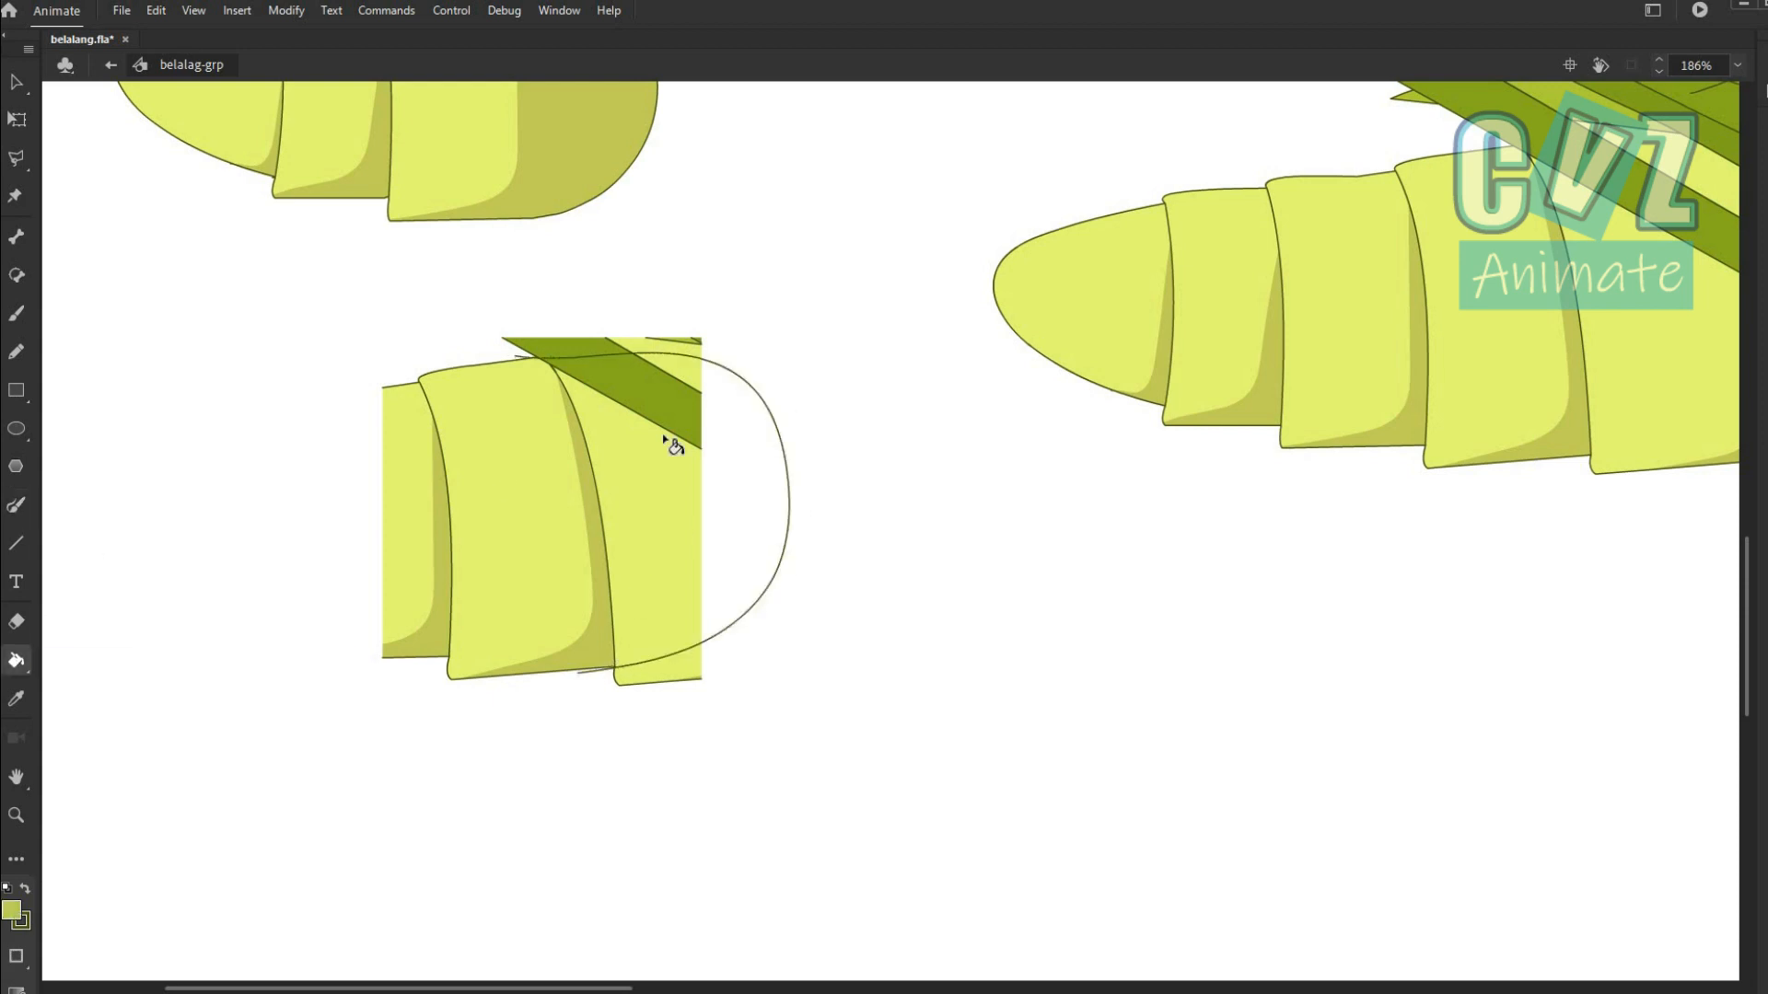
left_click(667, 470)
left_click(741, 470)
Delete the neighbouring segments, hind-leg parts and leftover outlines from the fourth segment's copy.
left_click(16, 82)
left_click(405, 543)
key("Delete")
left_click(440, 560)
key("Delete")
key("Delete")
left_click(566, 347)
key("Delete")
left_click(675, 342)
key("Delete")
left_click(522, 351)
key("Delete")
left_click(592, 461)
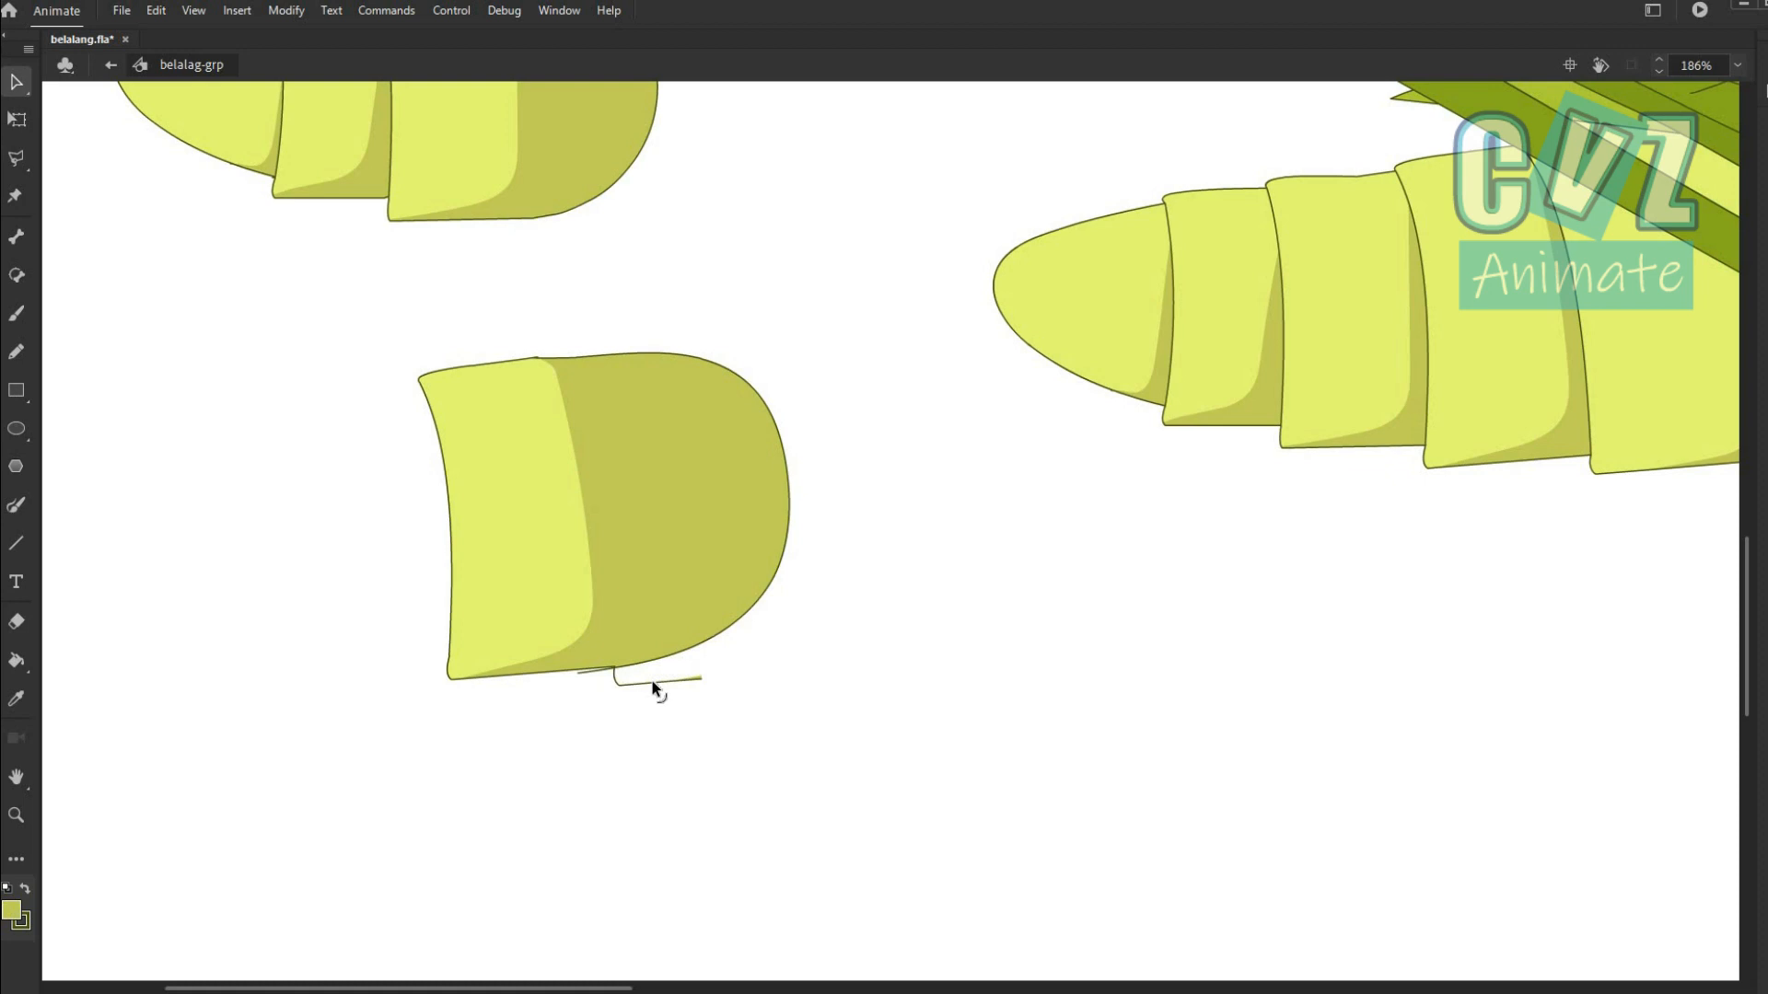
left_click(599, 672)
key("Delete")
Convert the fourth segment piece to a symbol and position it overlapping the third segment symbol.
left_click_drag(356, 301, 924, 733)
key("F8")
key("Return")
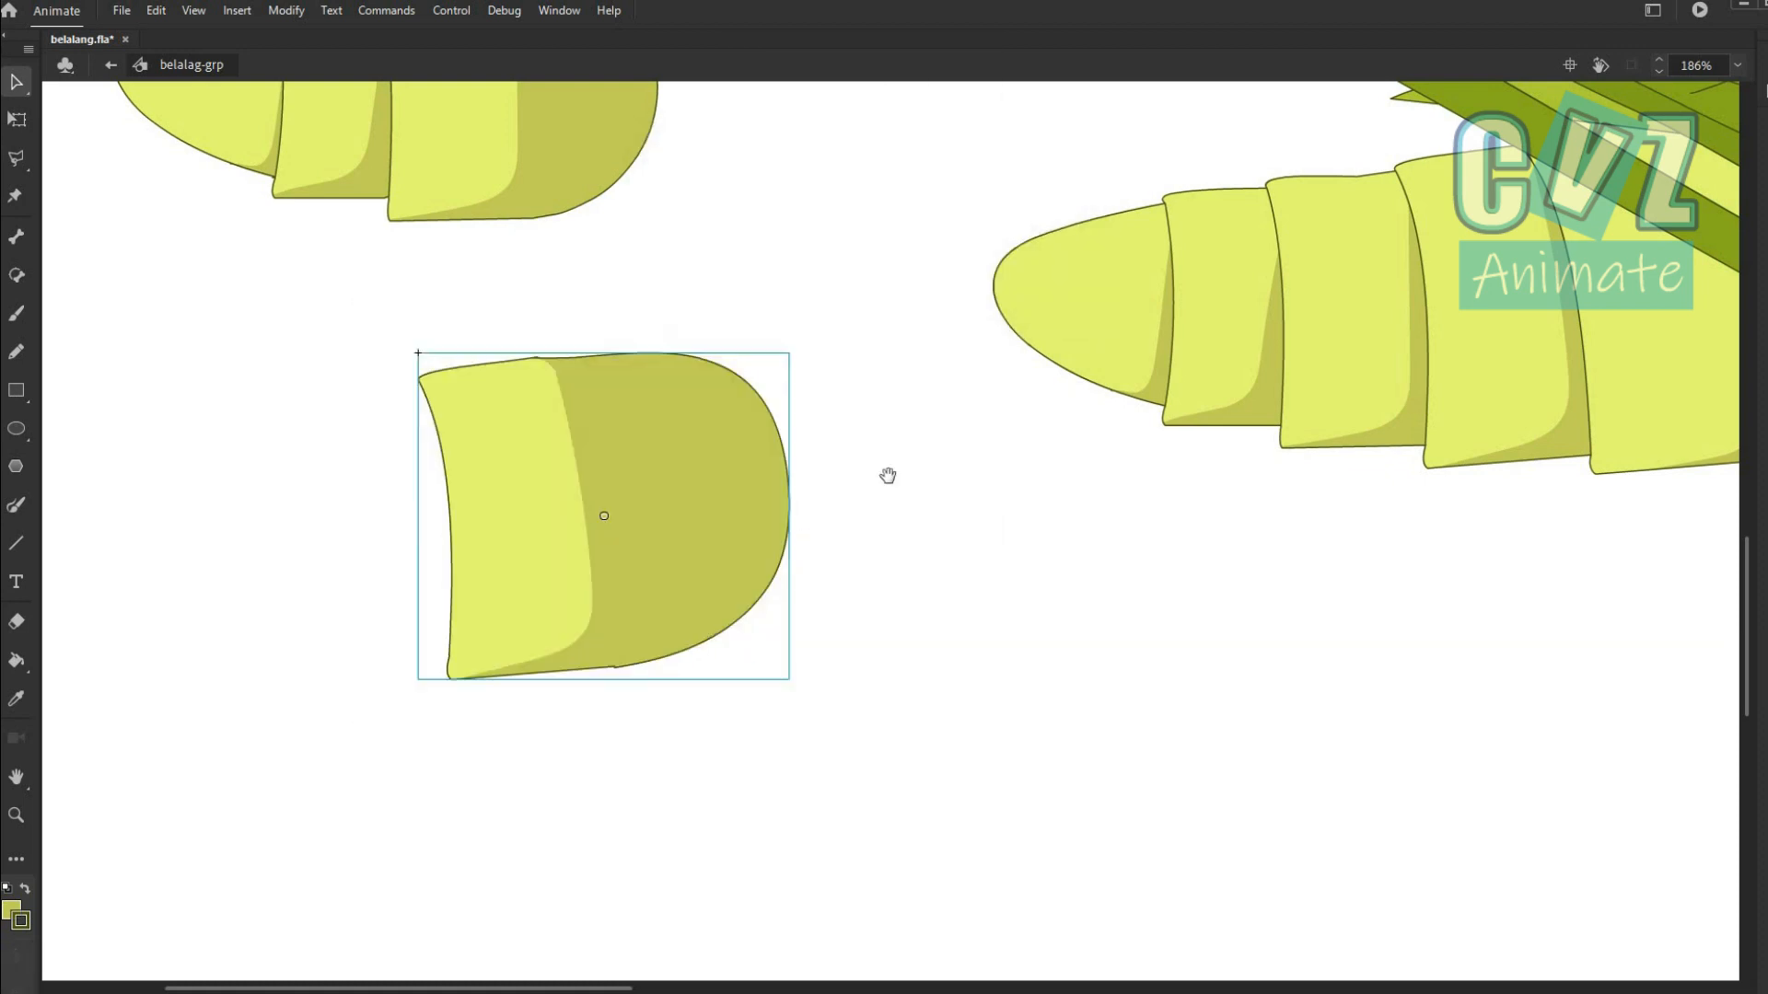
left_click_drag(887, 478, 888, 767)
left_click_drag(603, 804, 683, 354)
Copy the area around the abdomen's fifth segment and place the copy in the empty space below the assembled abdomen.
left_click_drag(1455, 821, 962, 678)
scroll(963, 677, "down", 2)
left_click_drag(843, 370, 1235, 622)
left_click_drag(1212, 742, 994, 387)
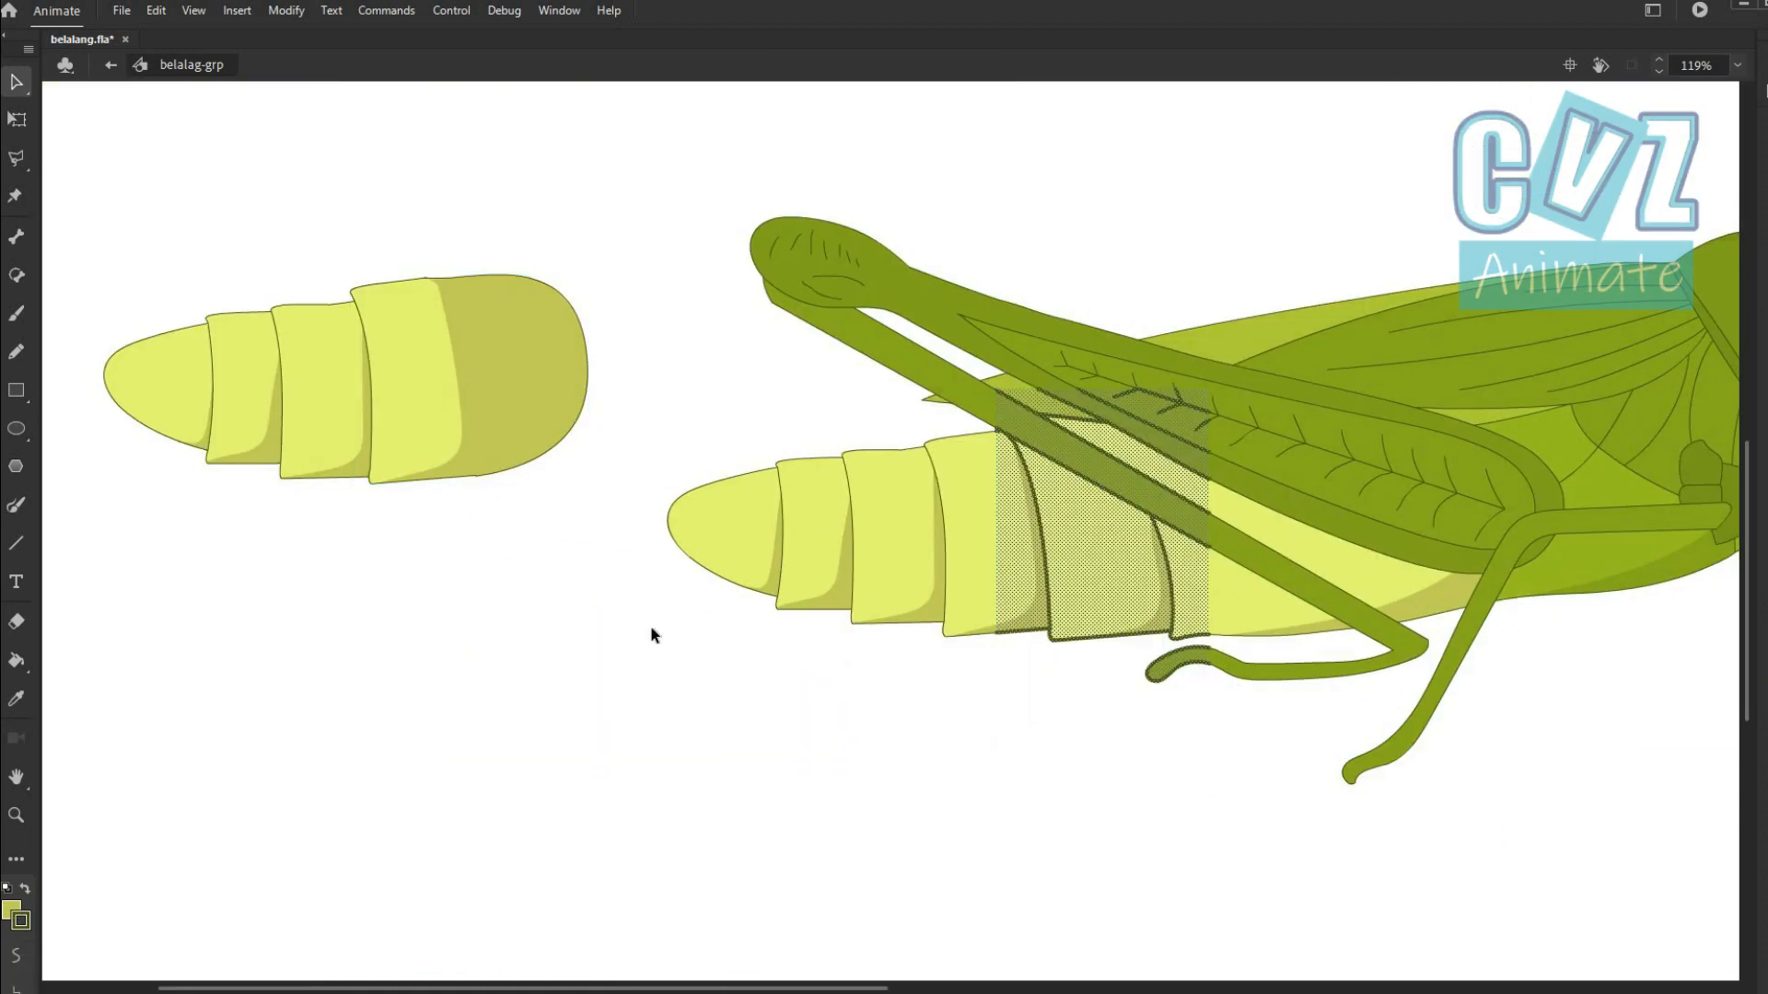
key("ctrl+c")
key("ctrl+v")
left_click_drag(893, 571, 415, 743)
left_click(594, 748)
scroll(595, 748, "up", 1)
key("y")
mouse_move(379, 554)
left_mouse_down()
mouse_move(501, 784)
mouse_move(461, 816)
mouse_move(523, 565)
mouse_move(538, 788)
mouse_move(439, 818)
left_mouse_up()
key("ctrl+z")
Draw a rounded curve extending the fifth segment's copy and fill the enclosed areas with the abdomen's shadow colour.
left_click(16, 661)
left_click(11, 910)
left_click(450, 783)
left_click(481, 768)
left_click(550, 704)
left_click(16, 505)
left_click(15, 661)
mouse_move(434, 669)
left_mouse_down()
mouse_move(373, 538)
mouse_move(447, 370)
left_mouse_up()
left_click(492, 575)
left_click(492, 601)
left_click(476, 668)
left_click(414, 587)
Draw the hidden upper corner of the fifth segment's copy and fill the leg-covered areas inside with the segment's light green.
left_click(16, 505)
scroll(449, 372, "up", 4)
left_click_drag(380, 440, 624, 340)
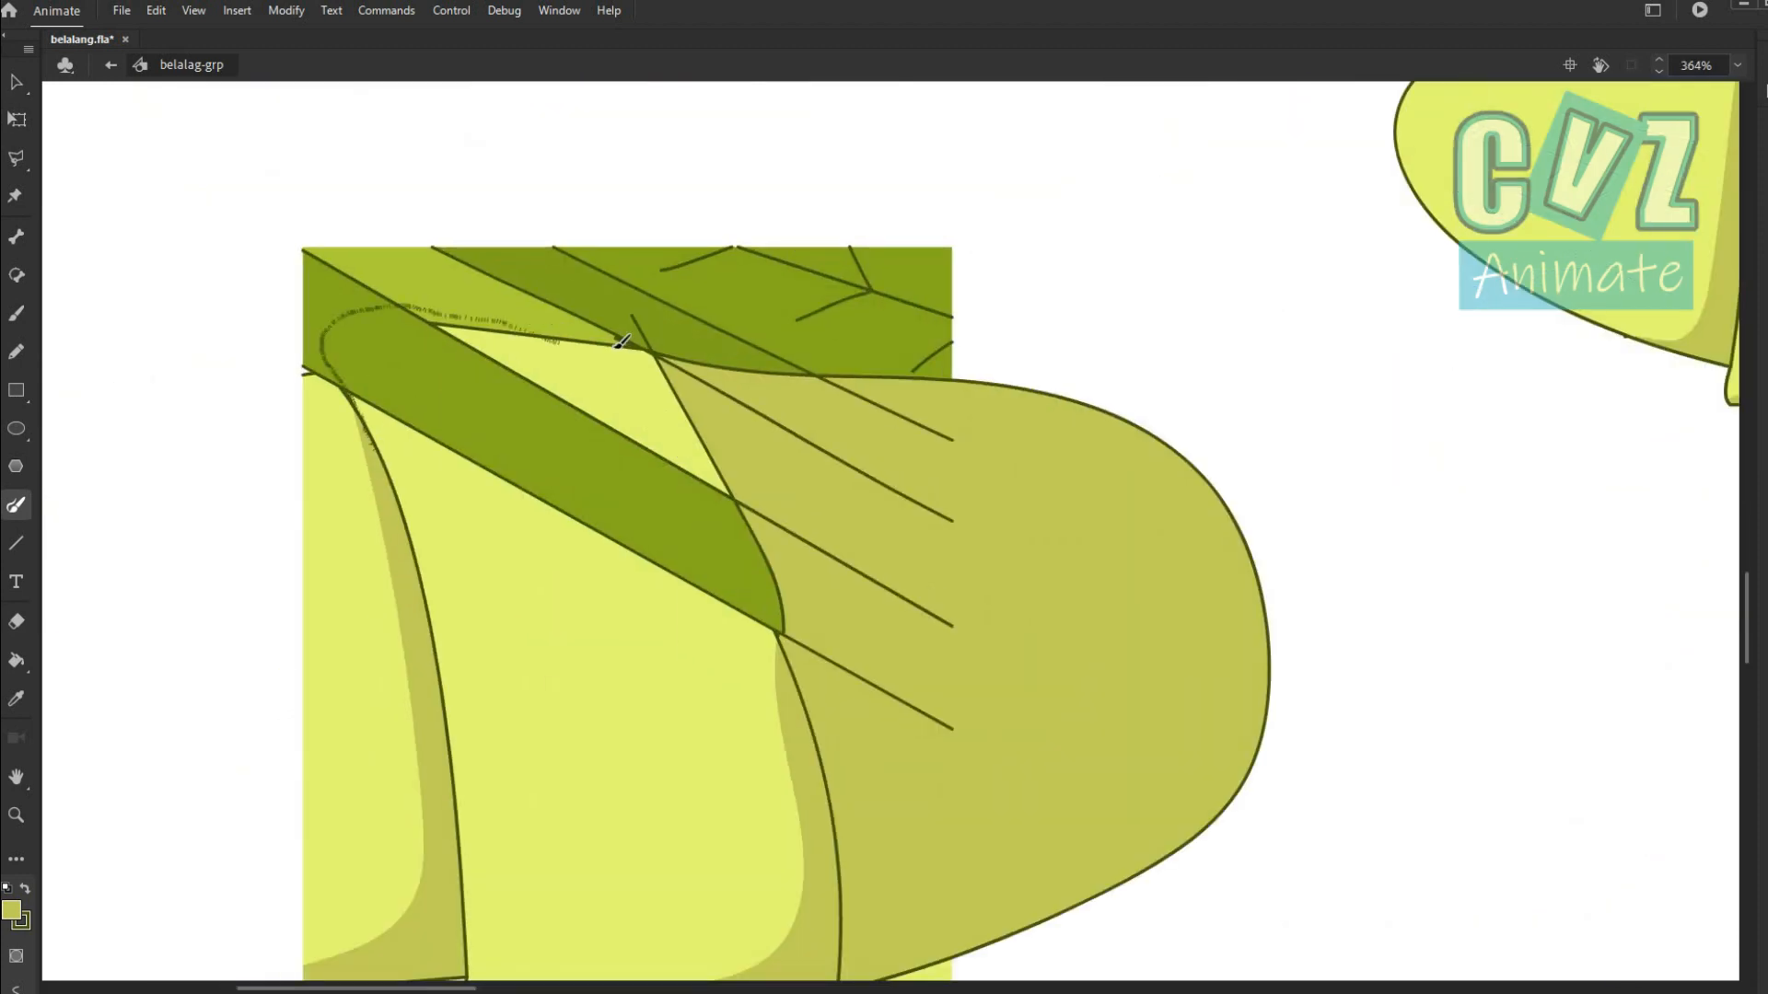
scroll(620, 344, "down", 4)
key("i")
left_click(623, 364)
left_click(620, 421)
left_click(552, 340)
Delete the fourth segment's remnants and the foot's fill from the fifth segment's copy.
key("v")
left_click(512, 479)
key("Delete")
left_click(540, 529)
key("Delete")
left_click(715, 647)
key("Delete")
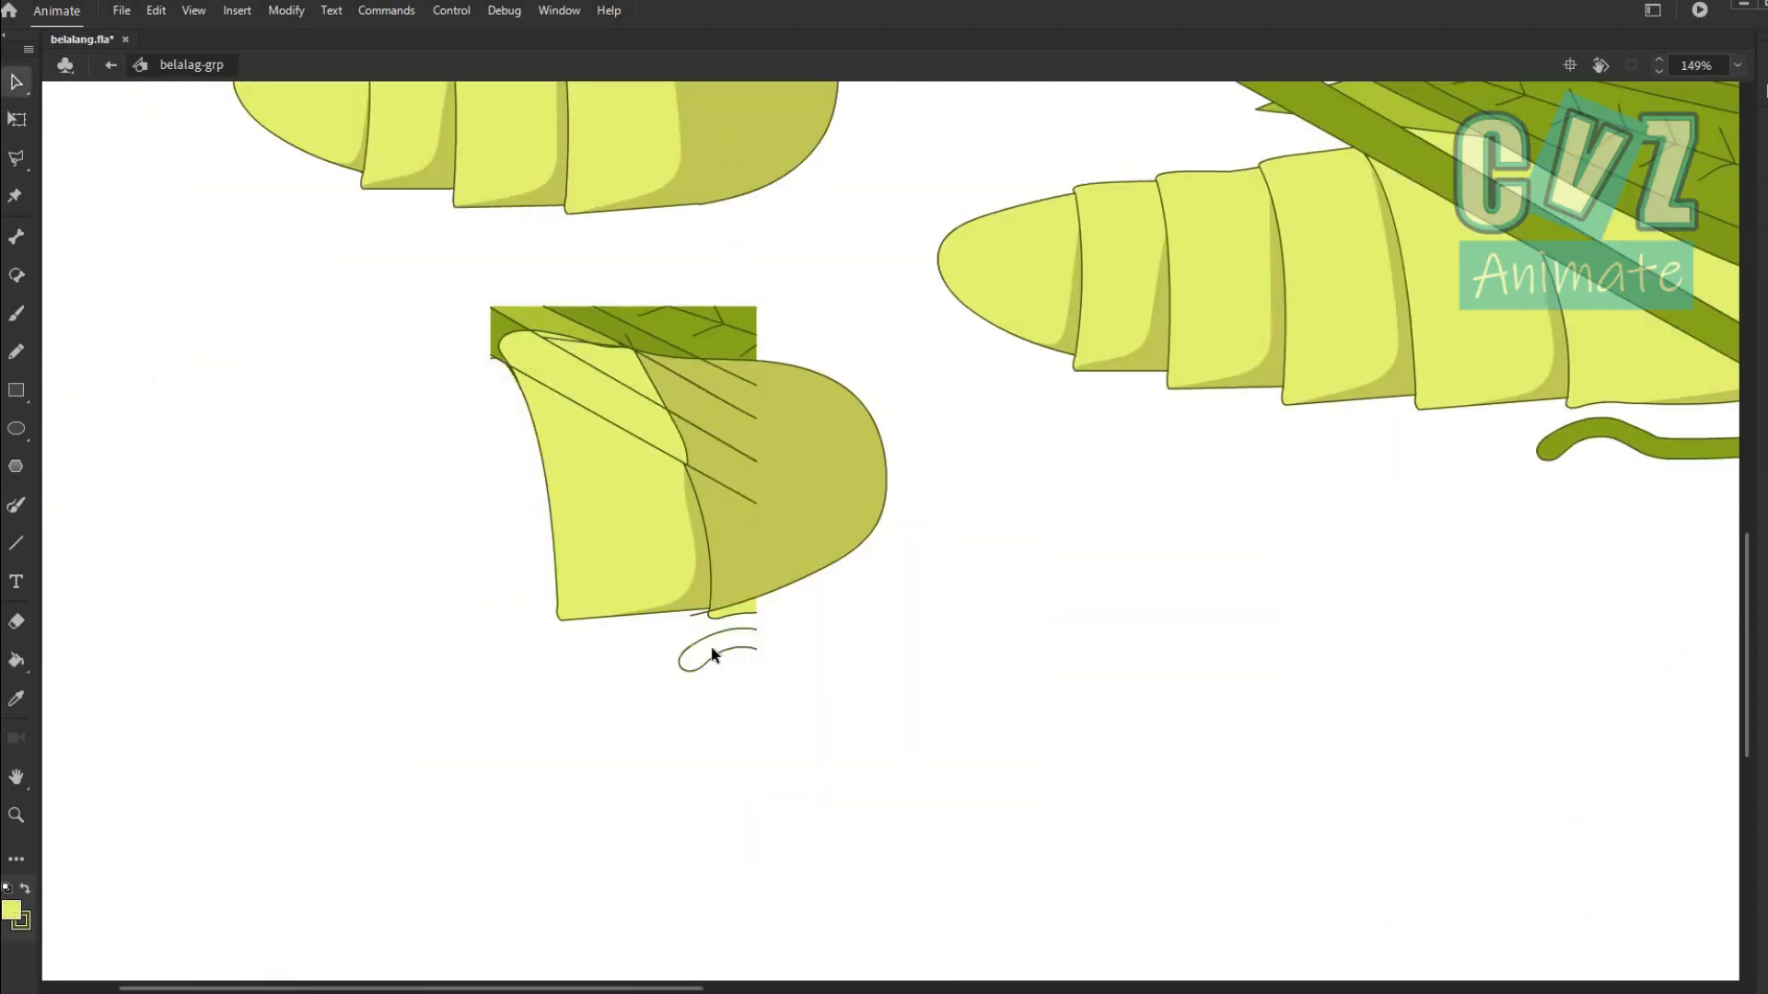
Delete the wing and hind-leg remnants and the lines crossing the fifth segment's copy.
left_click(661, 328)
key("Delete")
left_click(738, 327)
key("Delete")
left_click(652, 310)
key("Delete")
left_click(622, 321)
key("Delete")
left_click(603, 371)
key("Delete")
left_click(592, 413)
key("Delete")
left_click(704, 430)
key("Delete")
left_click(504, 316)
key("Delete")
left_click(511, 372)
key("Delete")
left_click(630, 341)
key("Delete")
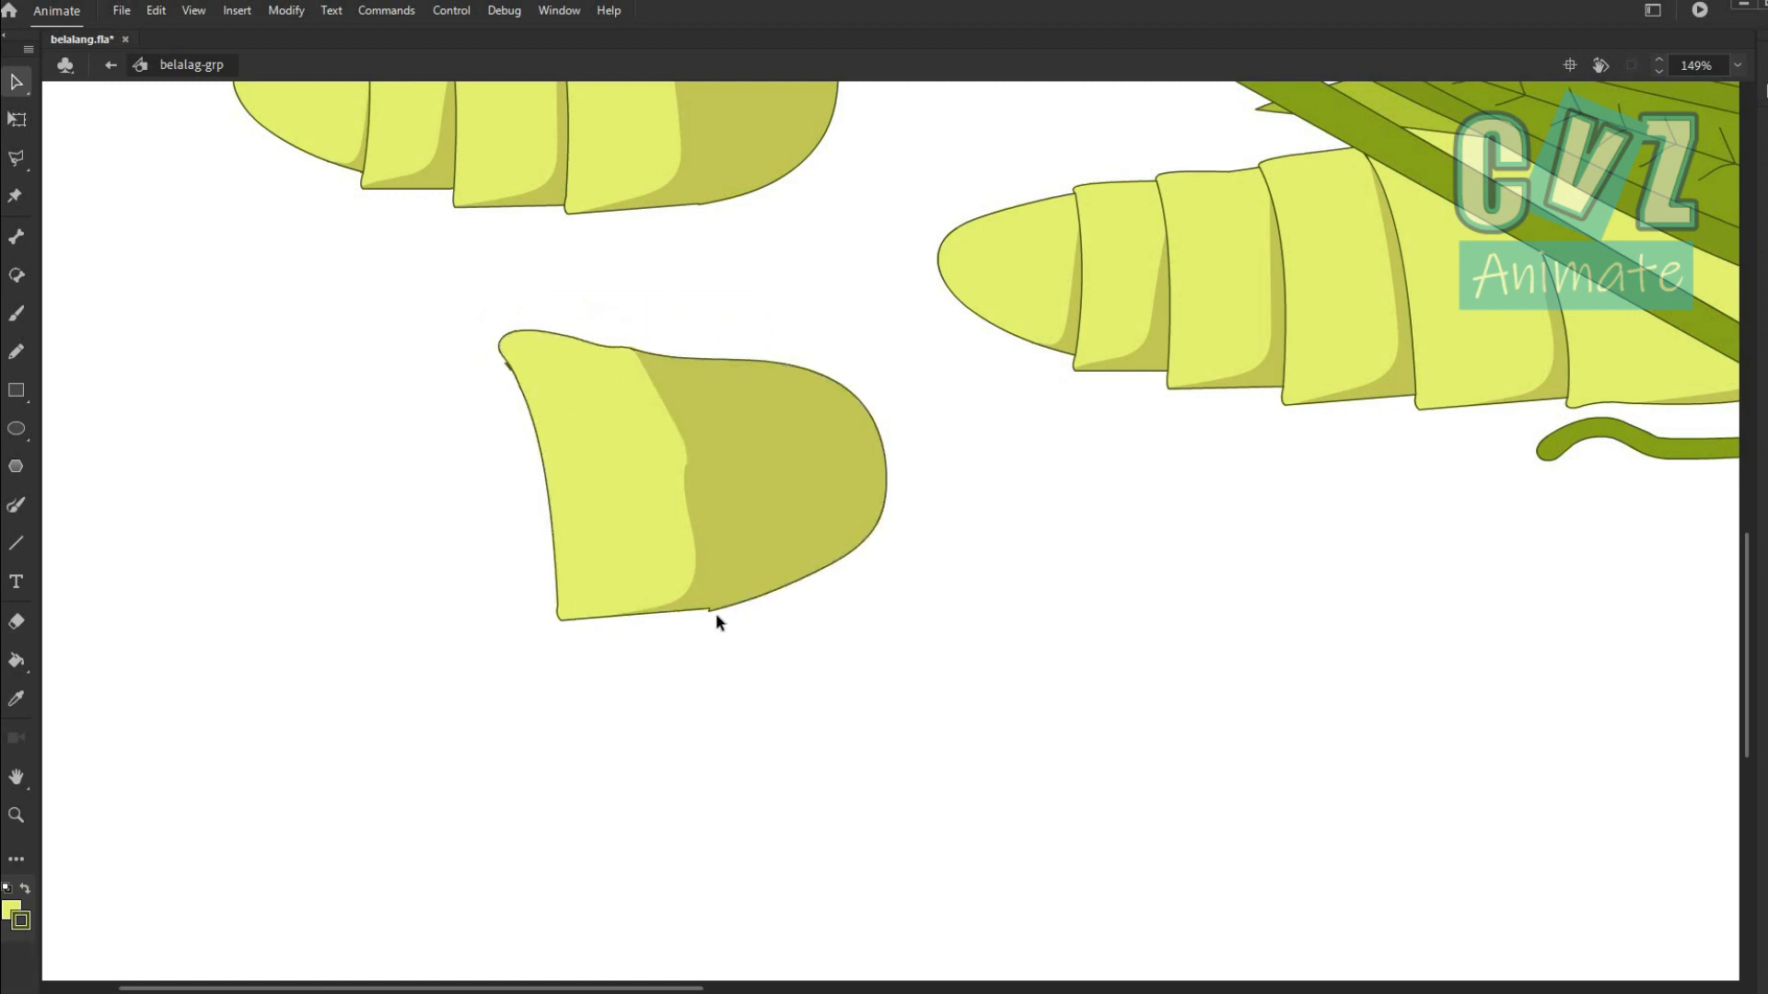
Convert the fifth segment piece to a symbol.
scroll(716, 614, "up", 1)
left_click_drag(288, 198, 962, 704)
right_click(804, 505)
left_click(1008, 957)
key("Return")
Remove the stray line bits from the upper corner inside the fifth segment's symbol and return to the grasshopper.
double_click(451, 302)
scroll(605, 281, "up", 7)
left_click(602, 276)
key("Delete")
left_click(604, 263)
key("Delete")
double_click(637, 332)
Position the fifth segment symbol overlapping the fourth and move the assembled abdomen below the original grasshopper.
scroll(709, 371, "down", 11)
left_click_drag(511, 414, 587, 215)
left_click_drag(236, 158, 598, 306)
left_click_drag(453, 223, 526, 655)
Place a copy of the grasshopper's middle body area in the empty space beside the assembled abdomen.
left_click_drag(1244, 485, 1144, 551)
left_click(1144, 550)
left_click_drag(758, 204, 1333, 453)
mouse_move(1131, 368)
left_mouse_down()
mouse_move(1059, 709)
mouse_move(1029, 712)
left_mouse_up()
left_click(1373, 684)
Draw a rounded outline for the body piece over its copy, curving across the thorax.
key("b")
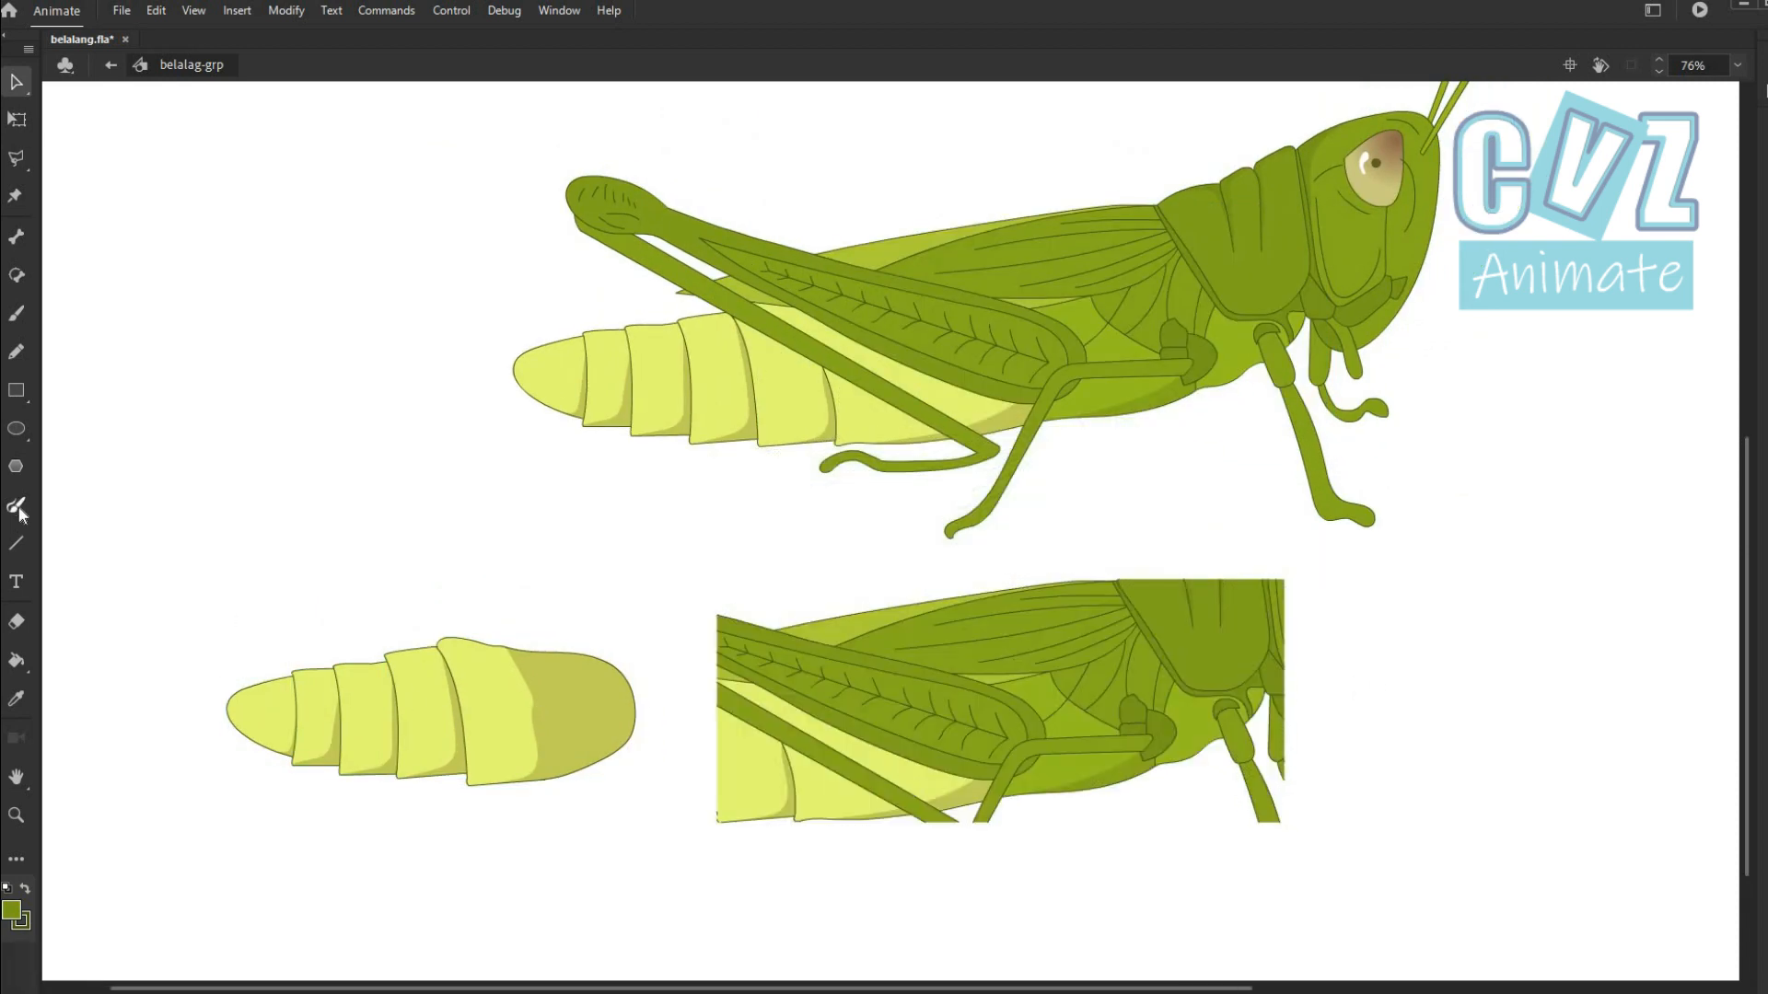
left_click_drag(1278, 653, 1246, 713)
scroll(1257, 702, "up", 2)
Delete the wing, hind-leg and abdomen fills and lines lying outside the rear and upper outline of the body copy.
key("v")
left_click(726, 582)
key("Delete")
left_click(631, 585)
key("Delete")
left_click(486, 666)
left_click(485, 731)
key("Delete")
left_click(490, 799)
key("Delete")
left_click(521, 851)
key("Delete")
key("Delete")
left_click_drag(461, 560, 510, 804)
left_click(536, 622)
key("Delete")
left_click(641, 599)
key("Delete")
left_click(944, 555)
key("Delete")
left_click(959, 538)
key("Delete")
left_click(498, 689)
key("Delete")
key("Delete")
left_click_drag(377, 533, 479, 769)
key("Delete")
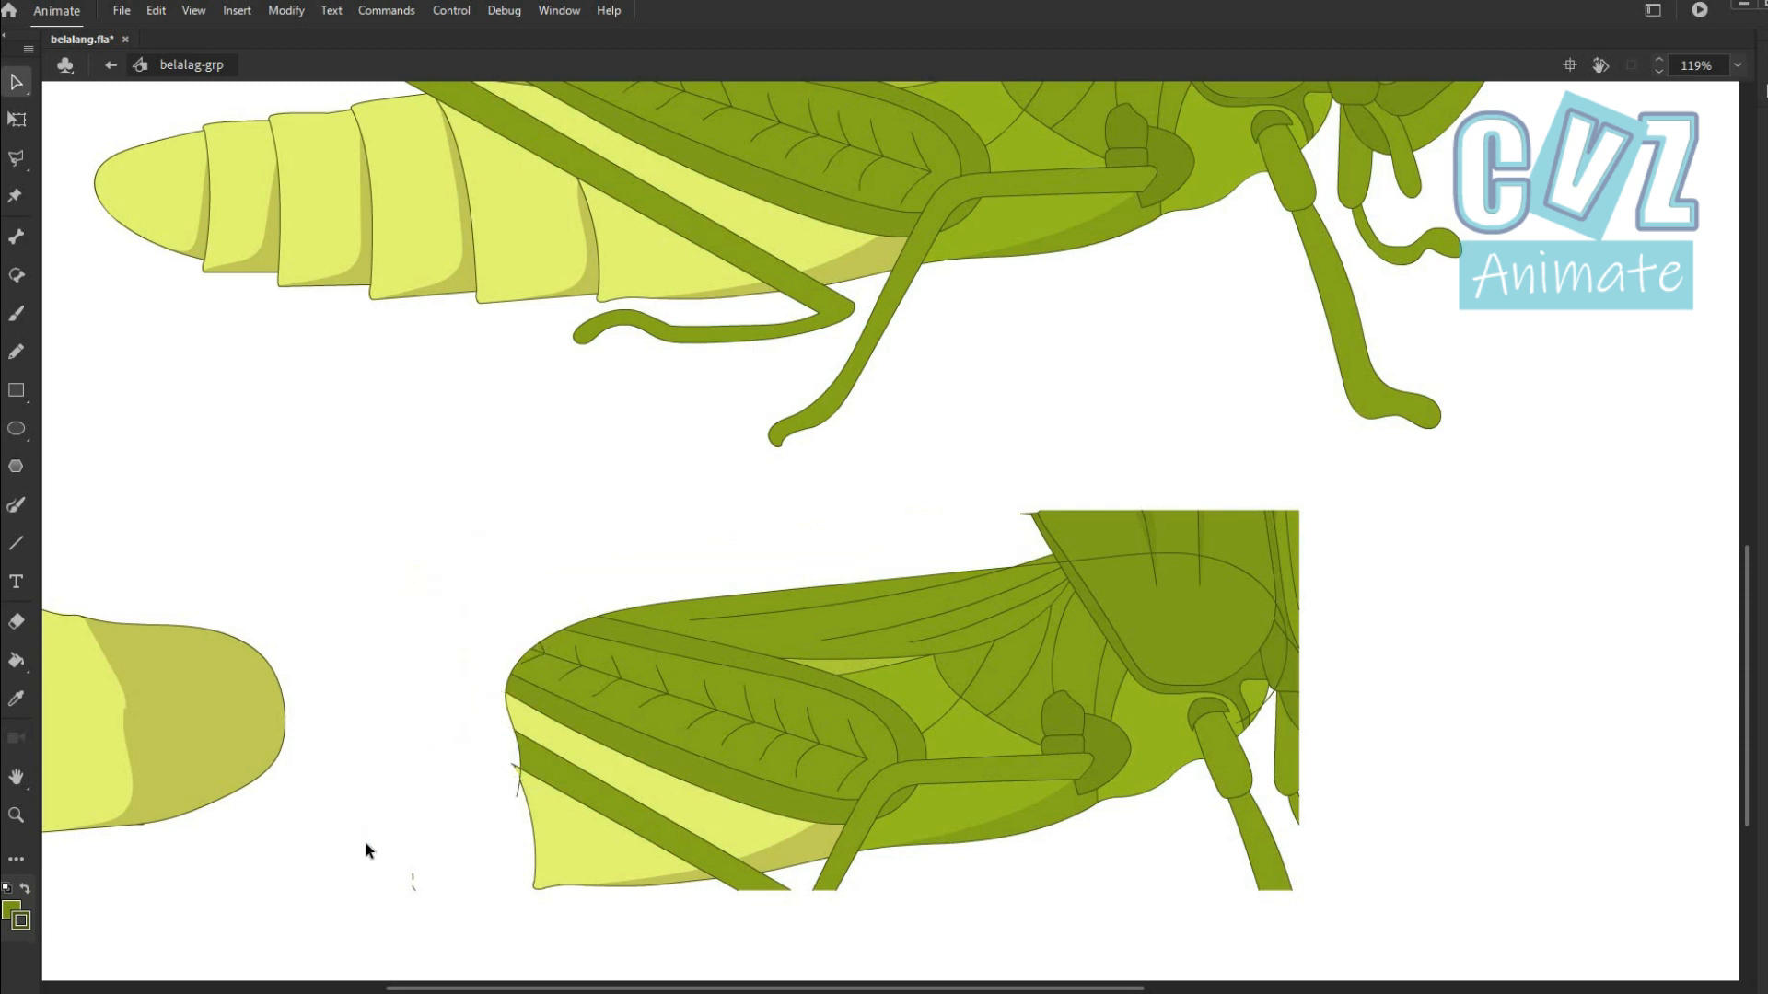
Draw the missing rear edge of the body copy across the cut-off hind leg.
scroll(577, 829, "up", 5)
key("y")
left_click_drag(376, 528, 416, 757)
key("v")
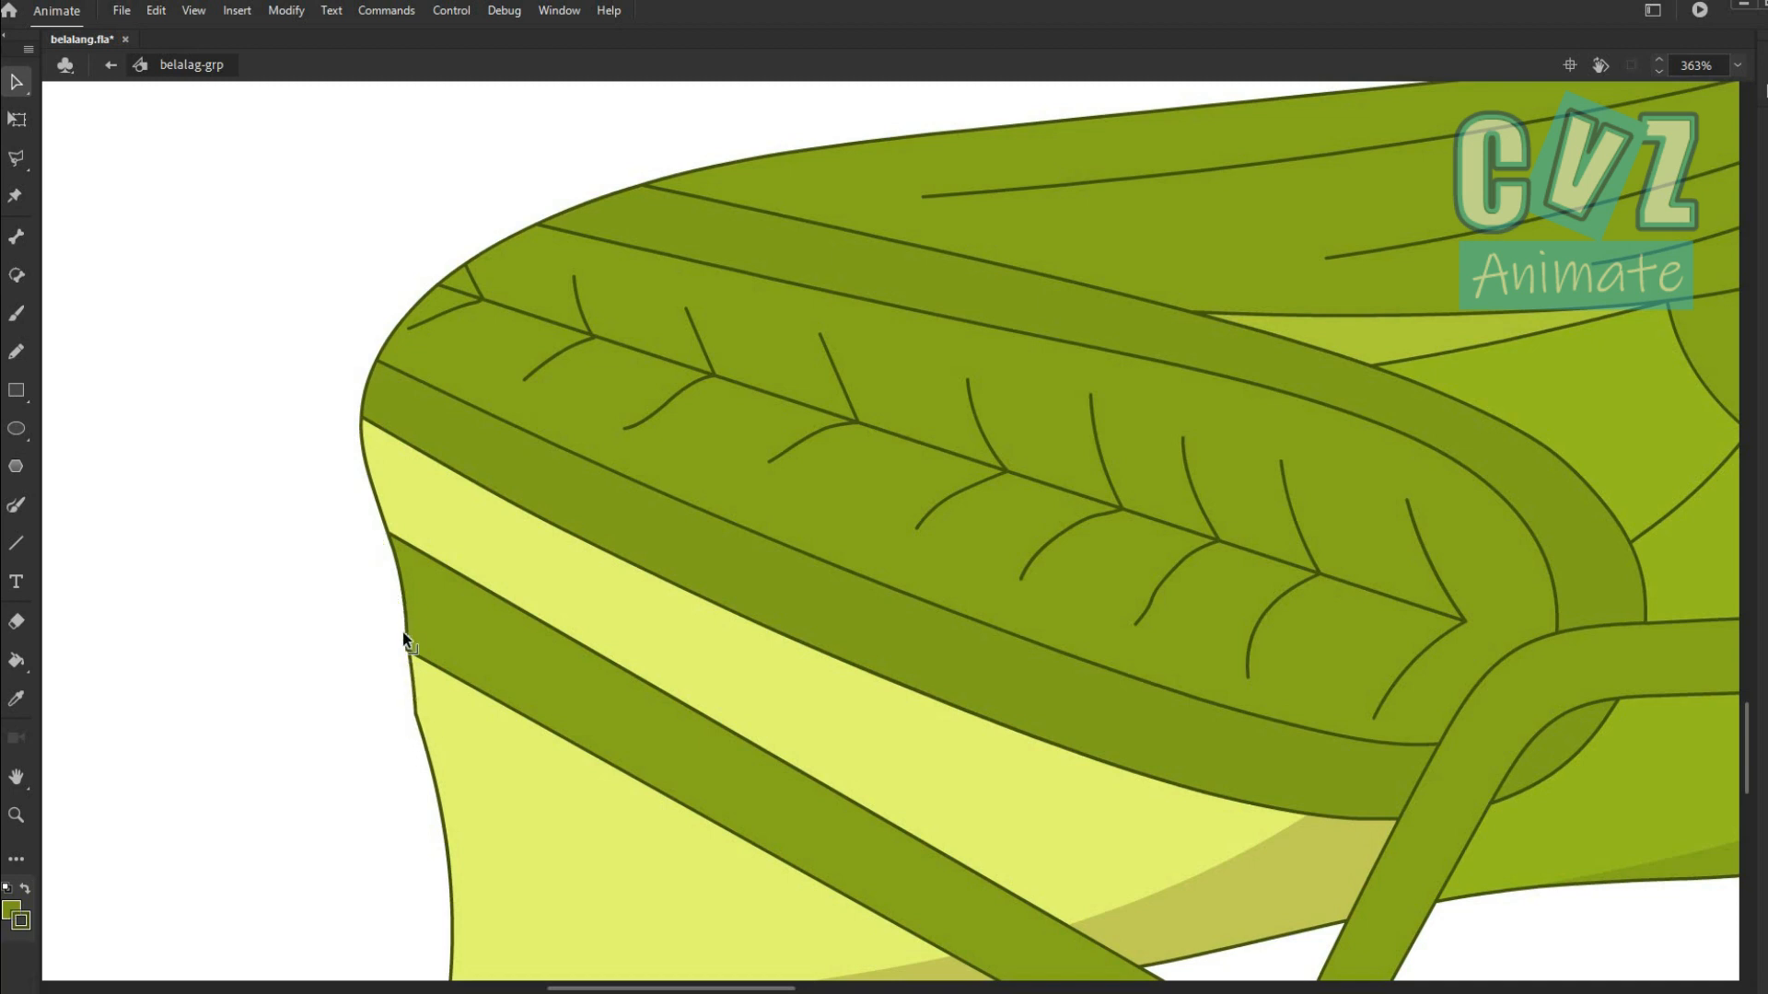
Draw the belly shade edge across the lower hind leg and recolour that leg section in the belly's pale yellow and olive shade.
scroll(730, 832, "down", 3)
scroll(649, 794, "up", 2)
key("y")
left_click_drag(642, 798, 773, 766)
key("k")
left_click(760, 804)
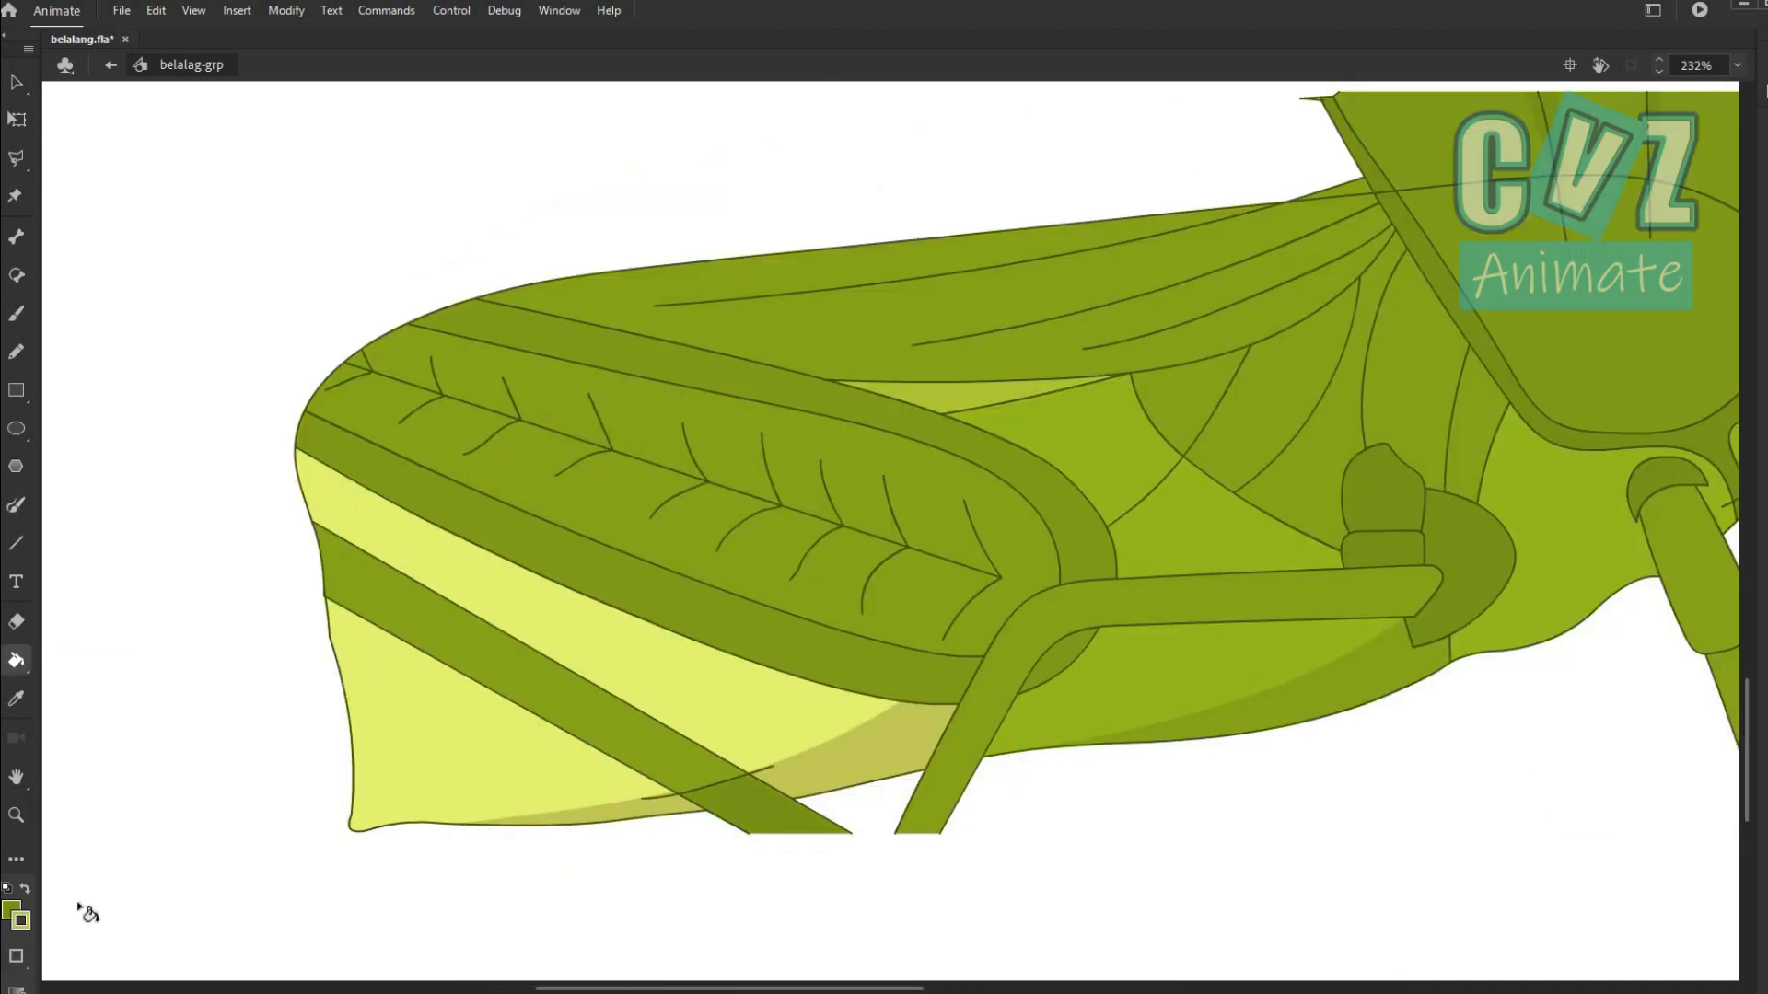
left_click(11, 911)
left_click(663, 806)
scroll(773, 798, "up", 1)
left_click(726, 816)
left_click(626, 727)
scroll(639, 668, "down", 2)
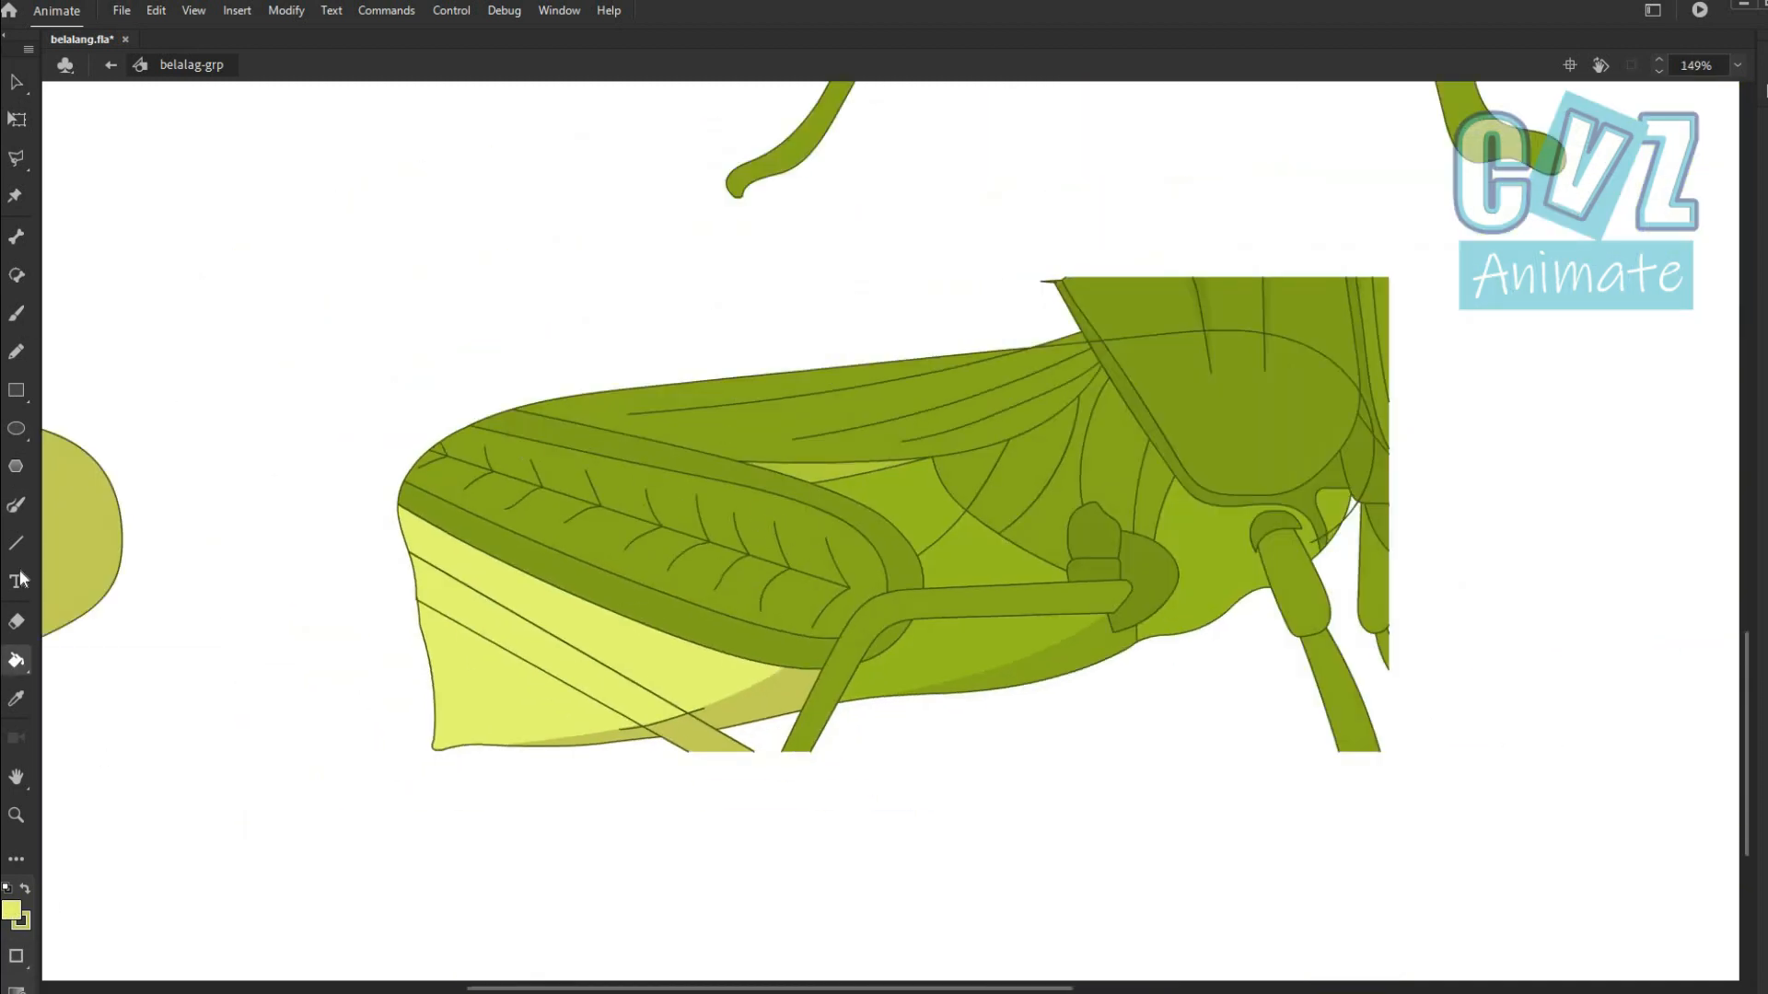
Draw a curved boundary from the hind leg up to the wing base and fill the hind leg and wing behind it with pale yellow.
key("y")
scroll(939, 472, "up", 1)
mouse_move(932, 517)
left_mouse_down()
mouse_move(939, 474)
mouse_move(1086, 265)
left_mouse_up()
scroll(1091, 264, "down", 1)
left_click(16, 661)
left_click(742, 582)
left_click(928, 419)
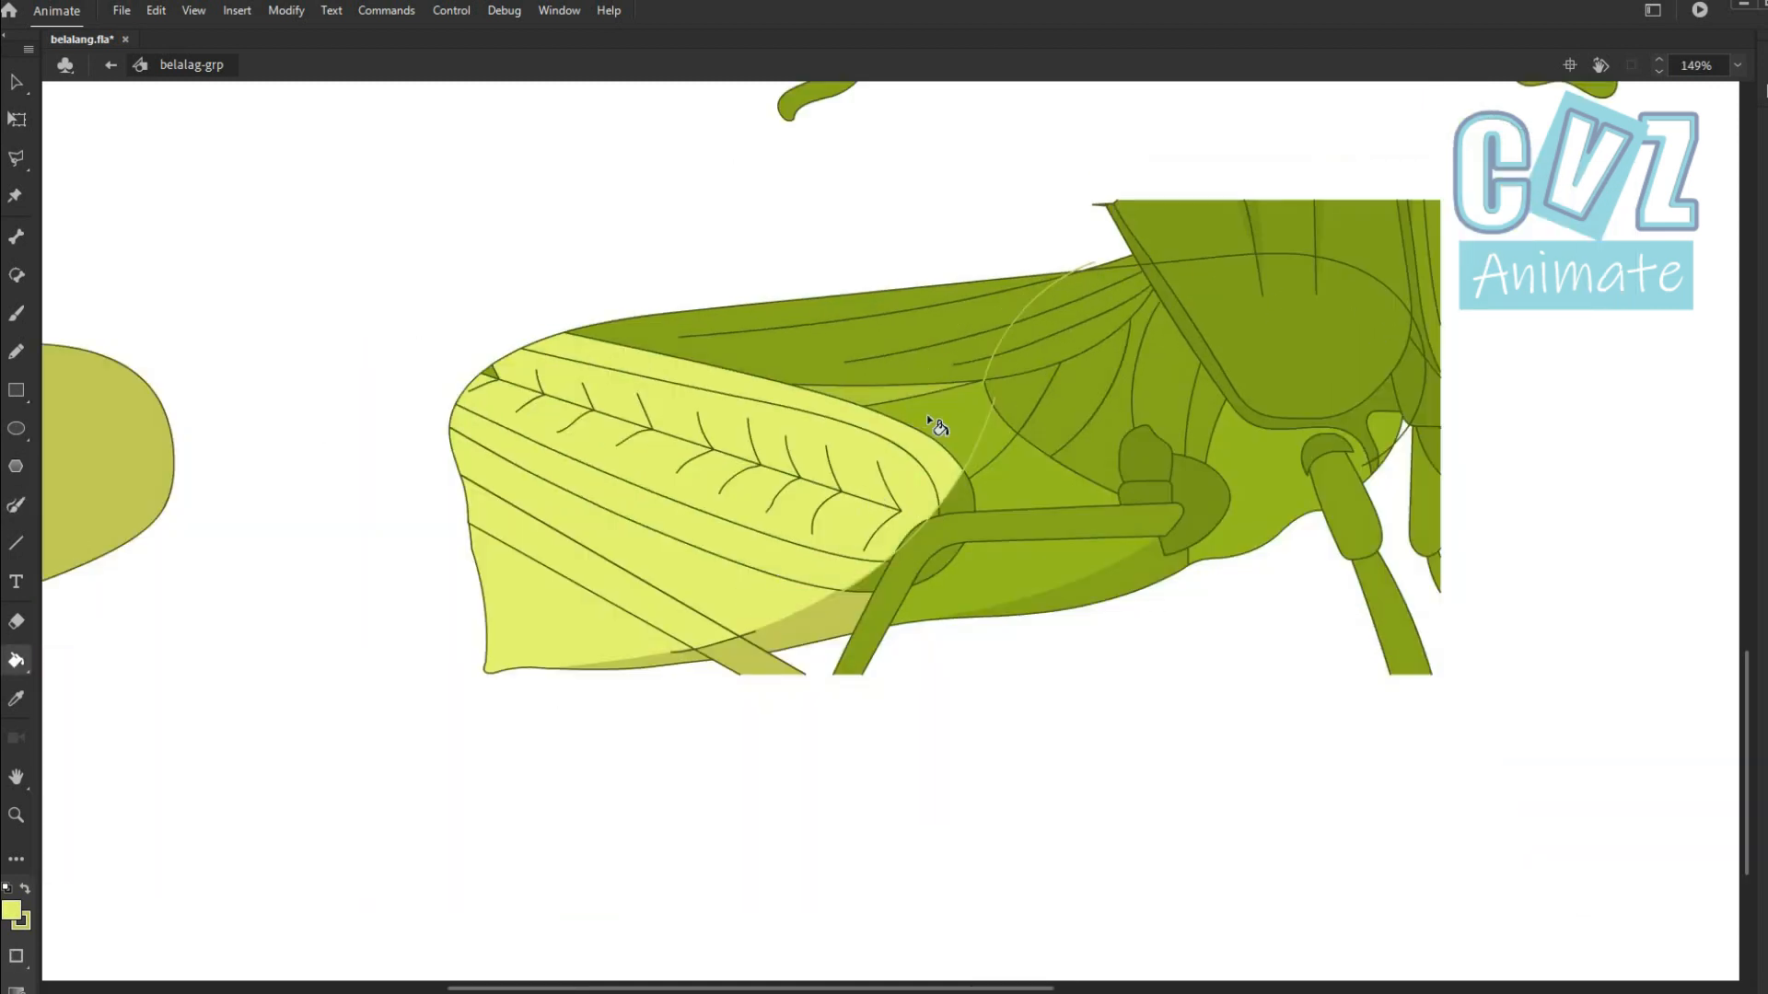
left_click(984, 362)
Delete the wing vein lines and the hind-leg outlines crossing the pale yellow area.
key("v")
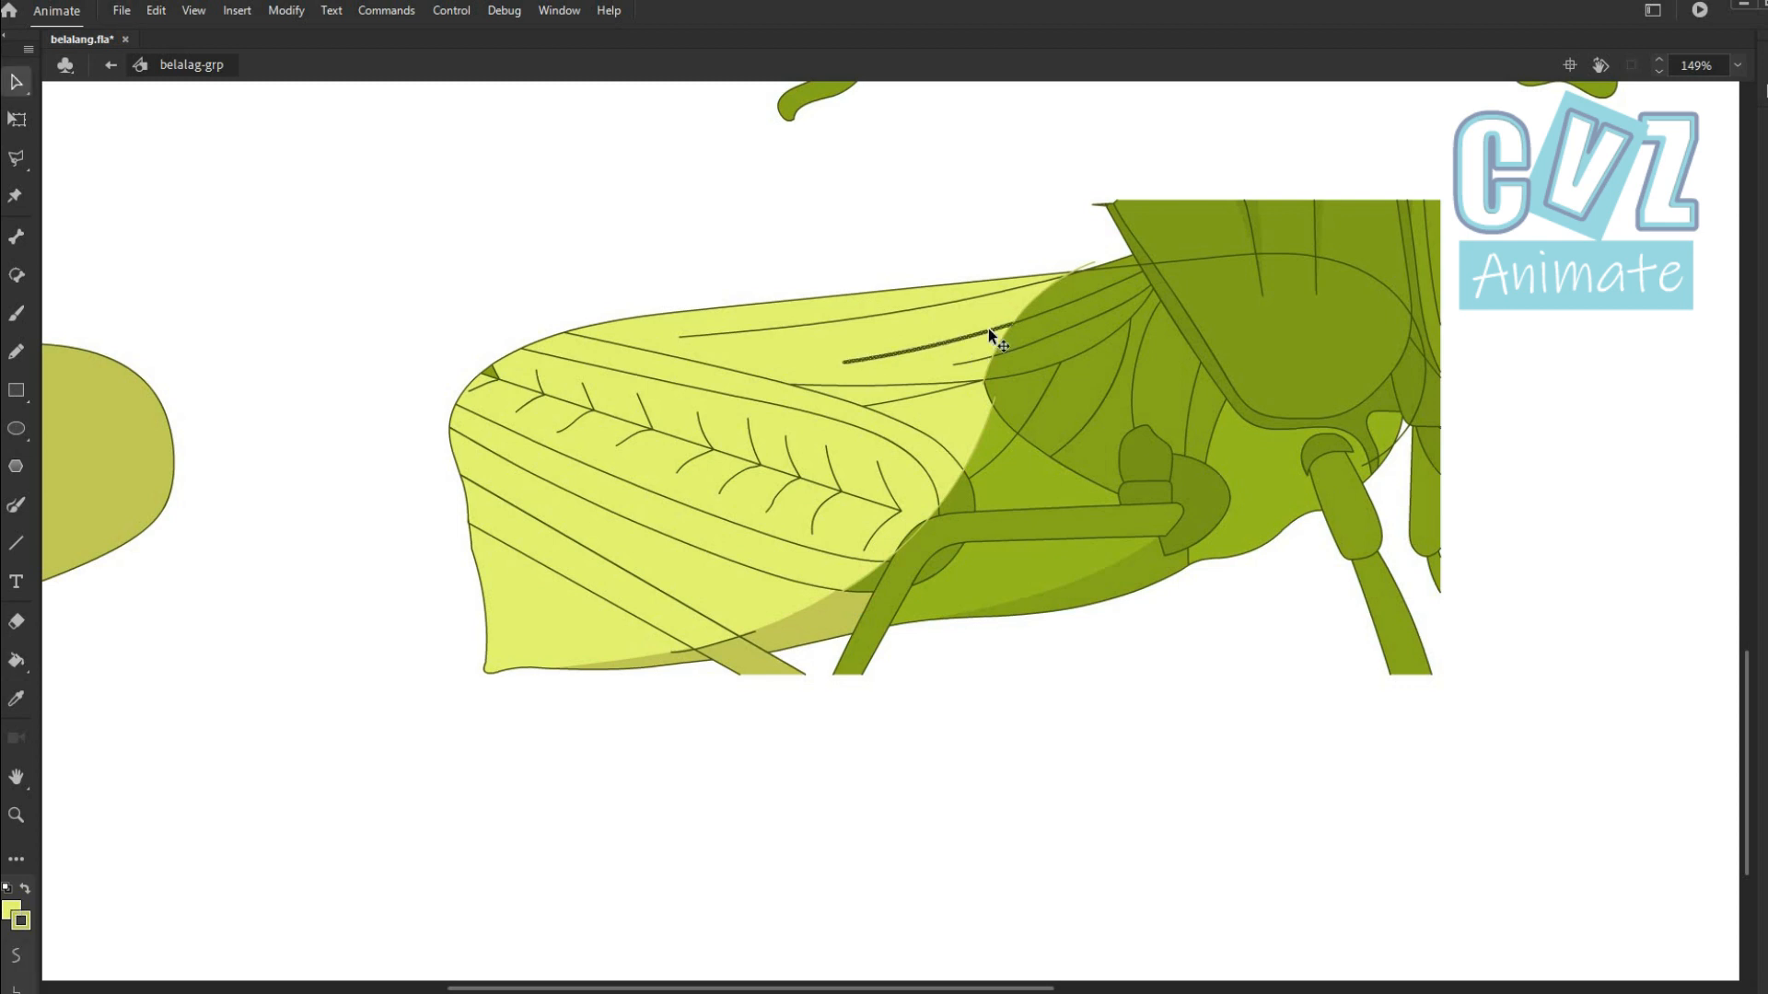
scroll(1096, 339, "up", 1)
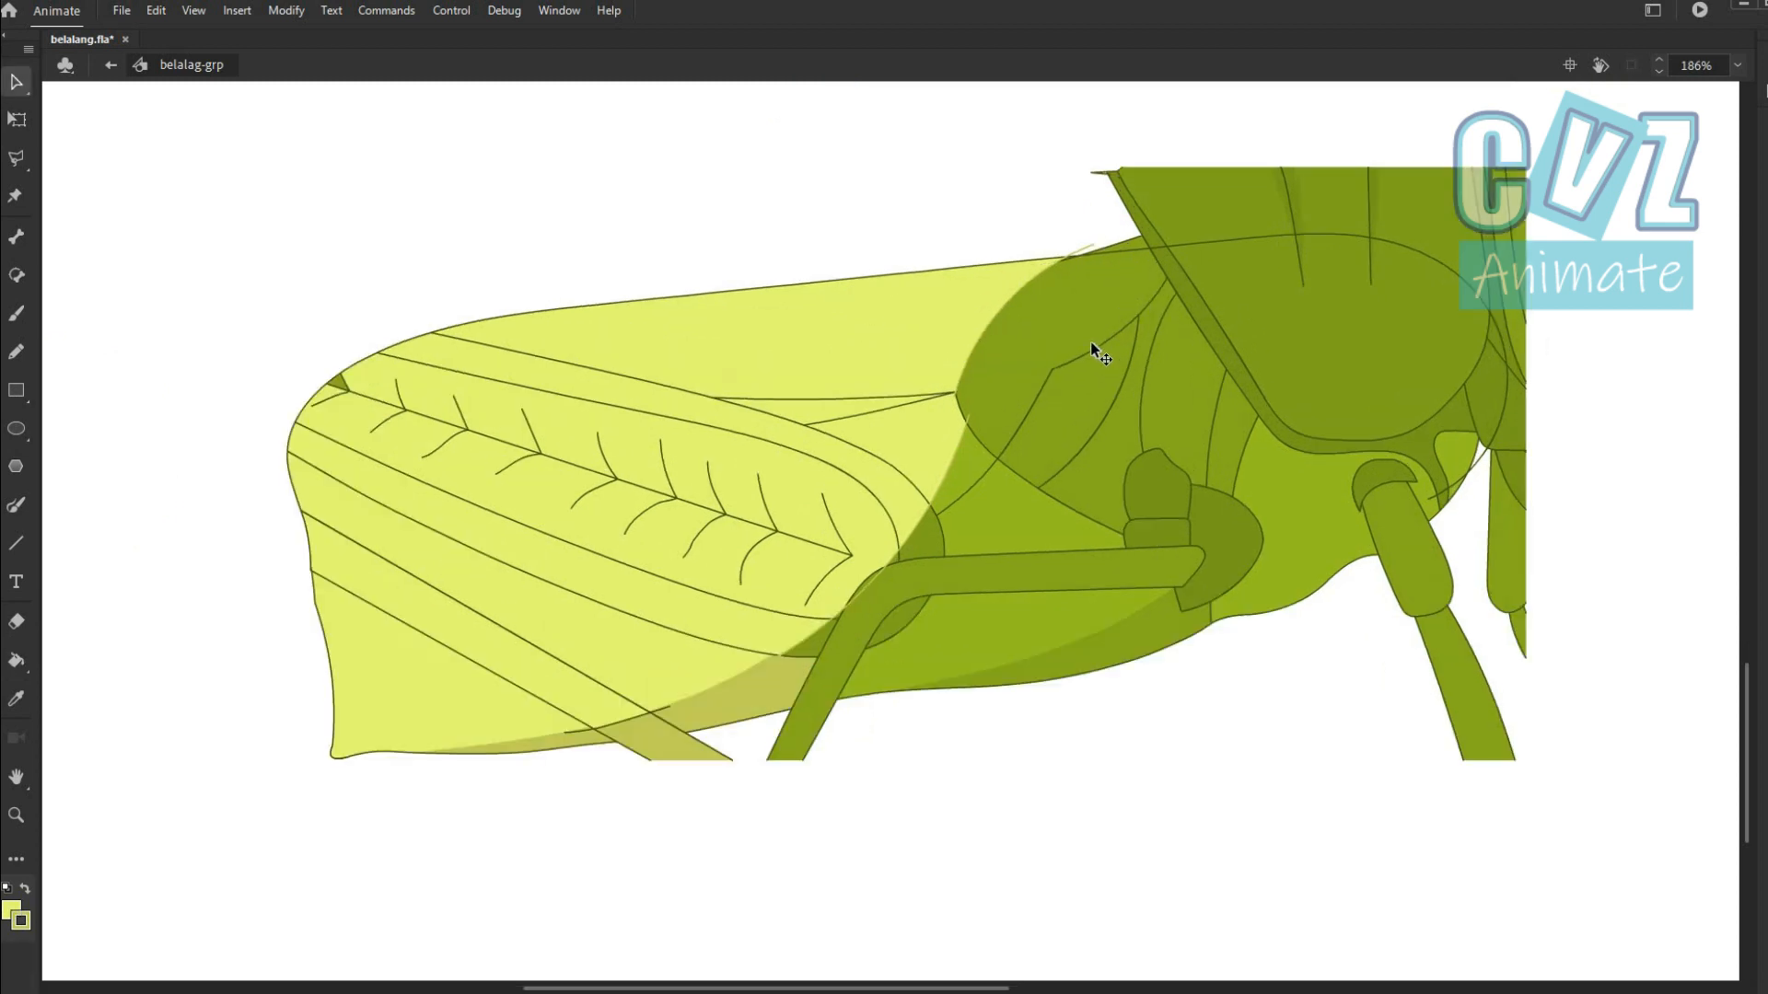
left_click(844, 473)
key("Delete")
left_click(817, 617)
key("Delete")
Fill the remaining hind-leg patches with pale yellow and the green area under the thorax with the olive shade.
key("k")
left_click(12, 910)
left_click(758, 686)
left_click(810, 642)
left_click(12, 911)
left_click(718, 695)
left_click(937, 550)
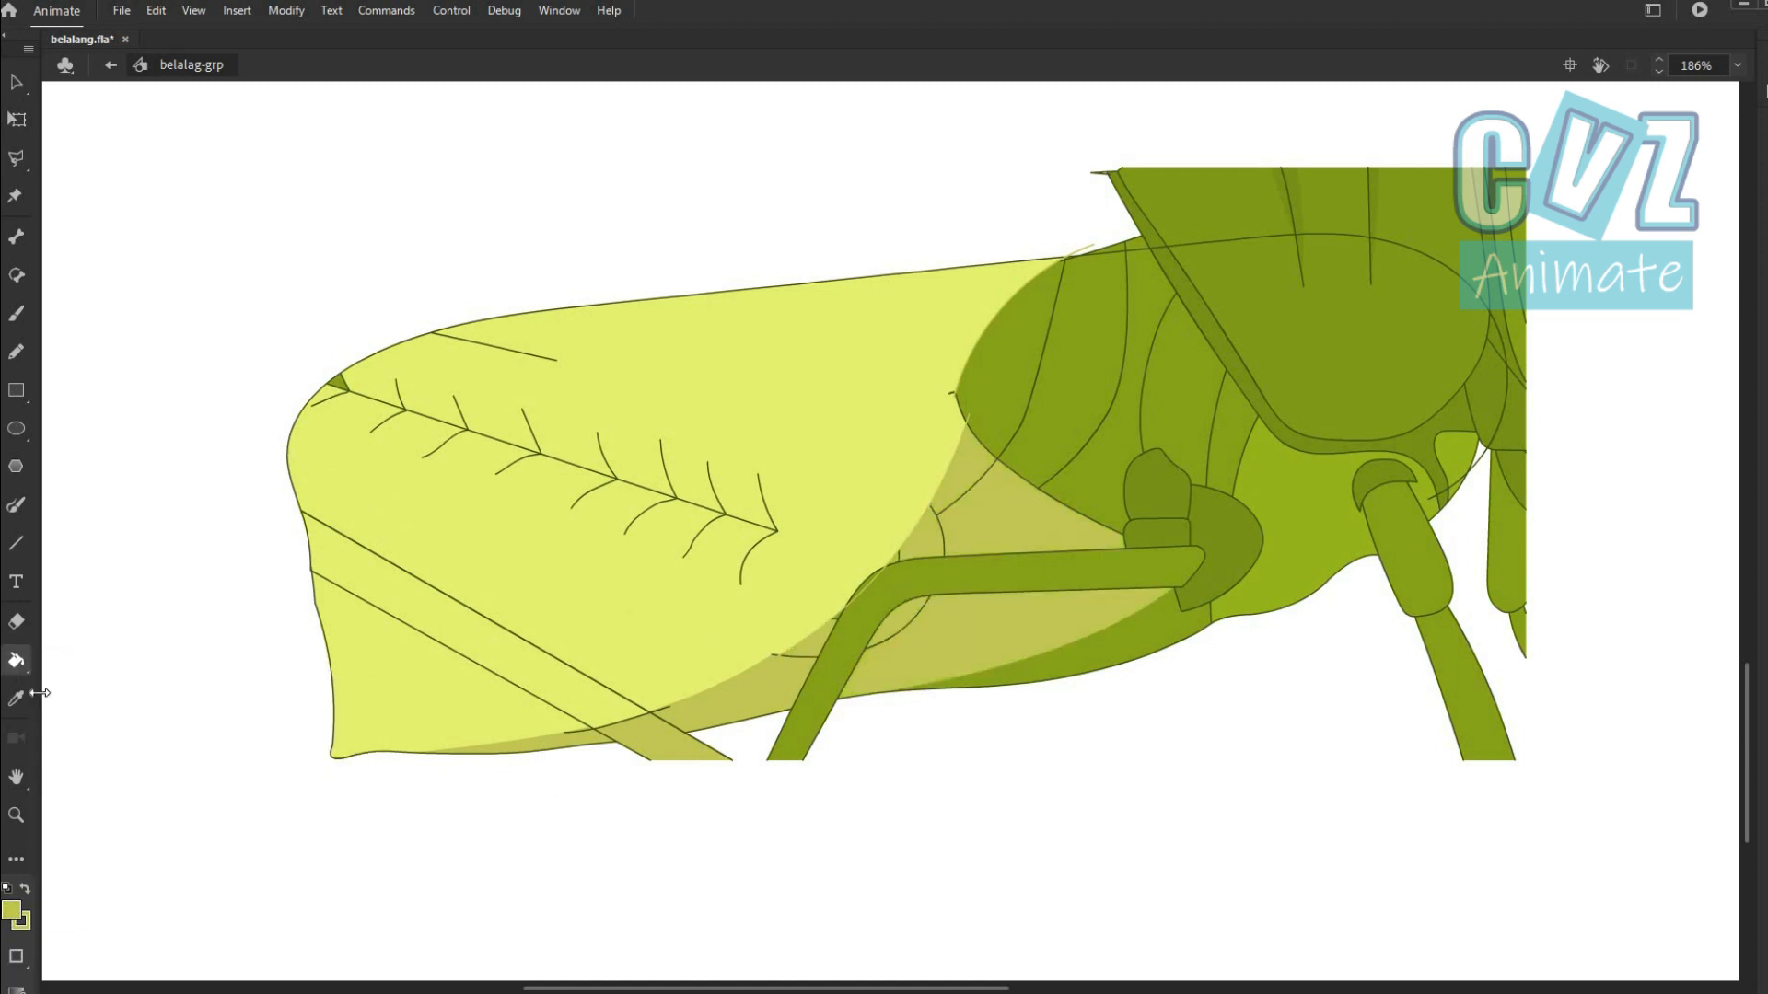
Close off the middle leg at its joint with a short stroke and fill the leg with the olive shade.
left_click(16, 505)
left_click_drag(1179, 581, 1182, 615)
key("k")
left_click(1013, 578)
Delete the middle-leg and hind-thigh outlines crossing the olive underside.
key("v")
left_click(943, 512)
key("Delete")
left_click(903, 632)
key("Delete")
left_click(837, 622)
key("Delete")
left_click(799, 657)
key("Delete")
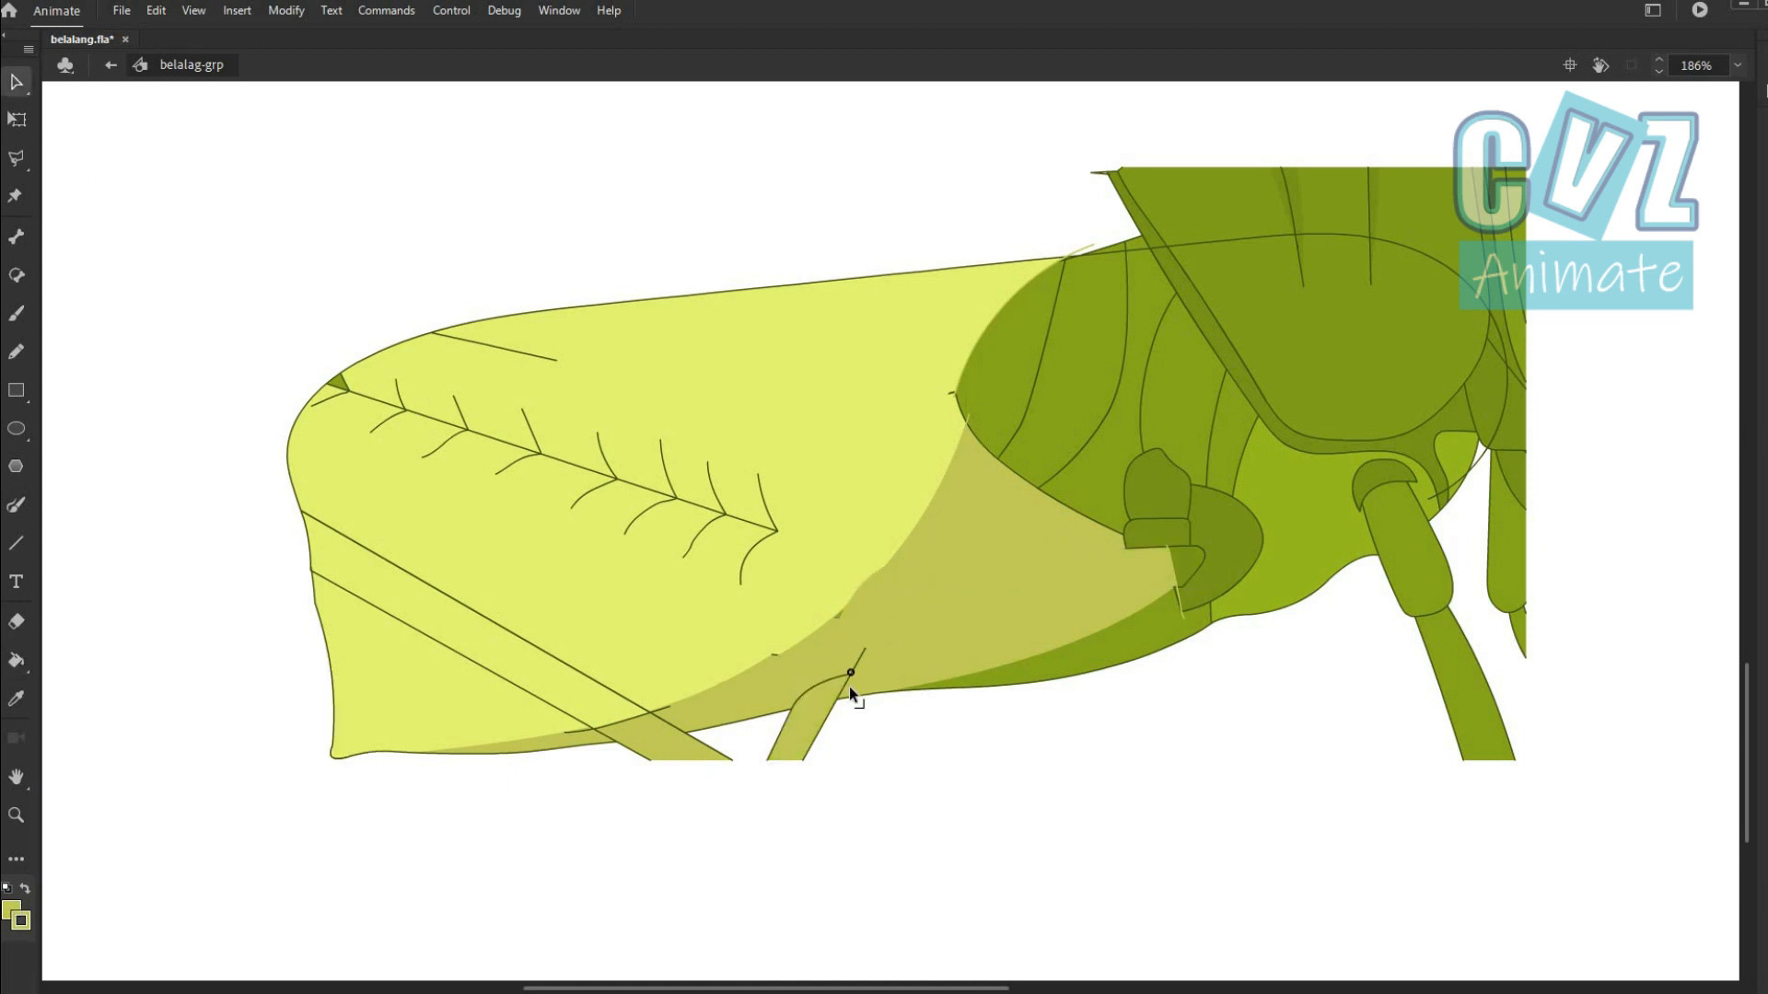
Delete the cut-off leg ends below the belly and the hind-leg outlines and vein pattern inside the pale yellow body.
left_click(589, 725)
key("Delete")
left_click(633, 703)
key("Delete")
double_click(710, 510)
left_click(387, 404)
key("Delete")
double_click(416, 413)
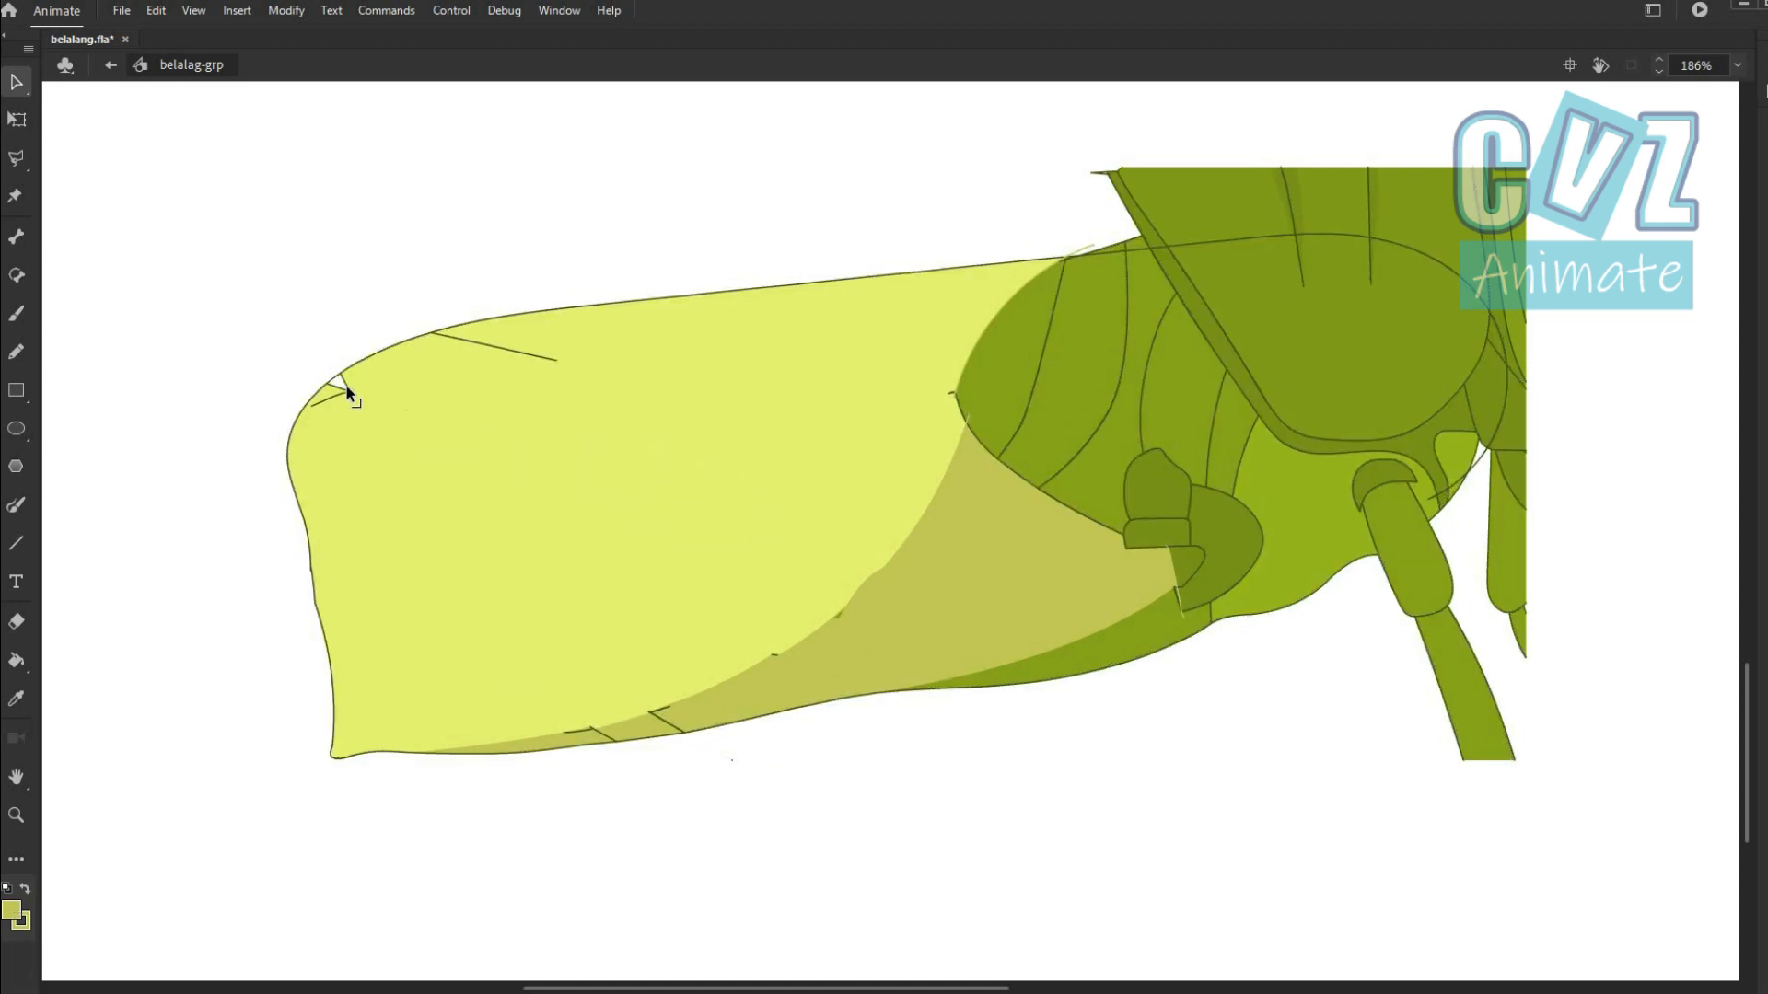
Delete the leftover lines at the body's upper rear corner and fill the gap there with pale yellow.
left_click(473, 344)
key("Delete")
left_click(346, 390)
key("Delete")
left_click(17, 661)
left_click(348, 396, "alt")
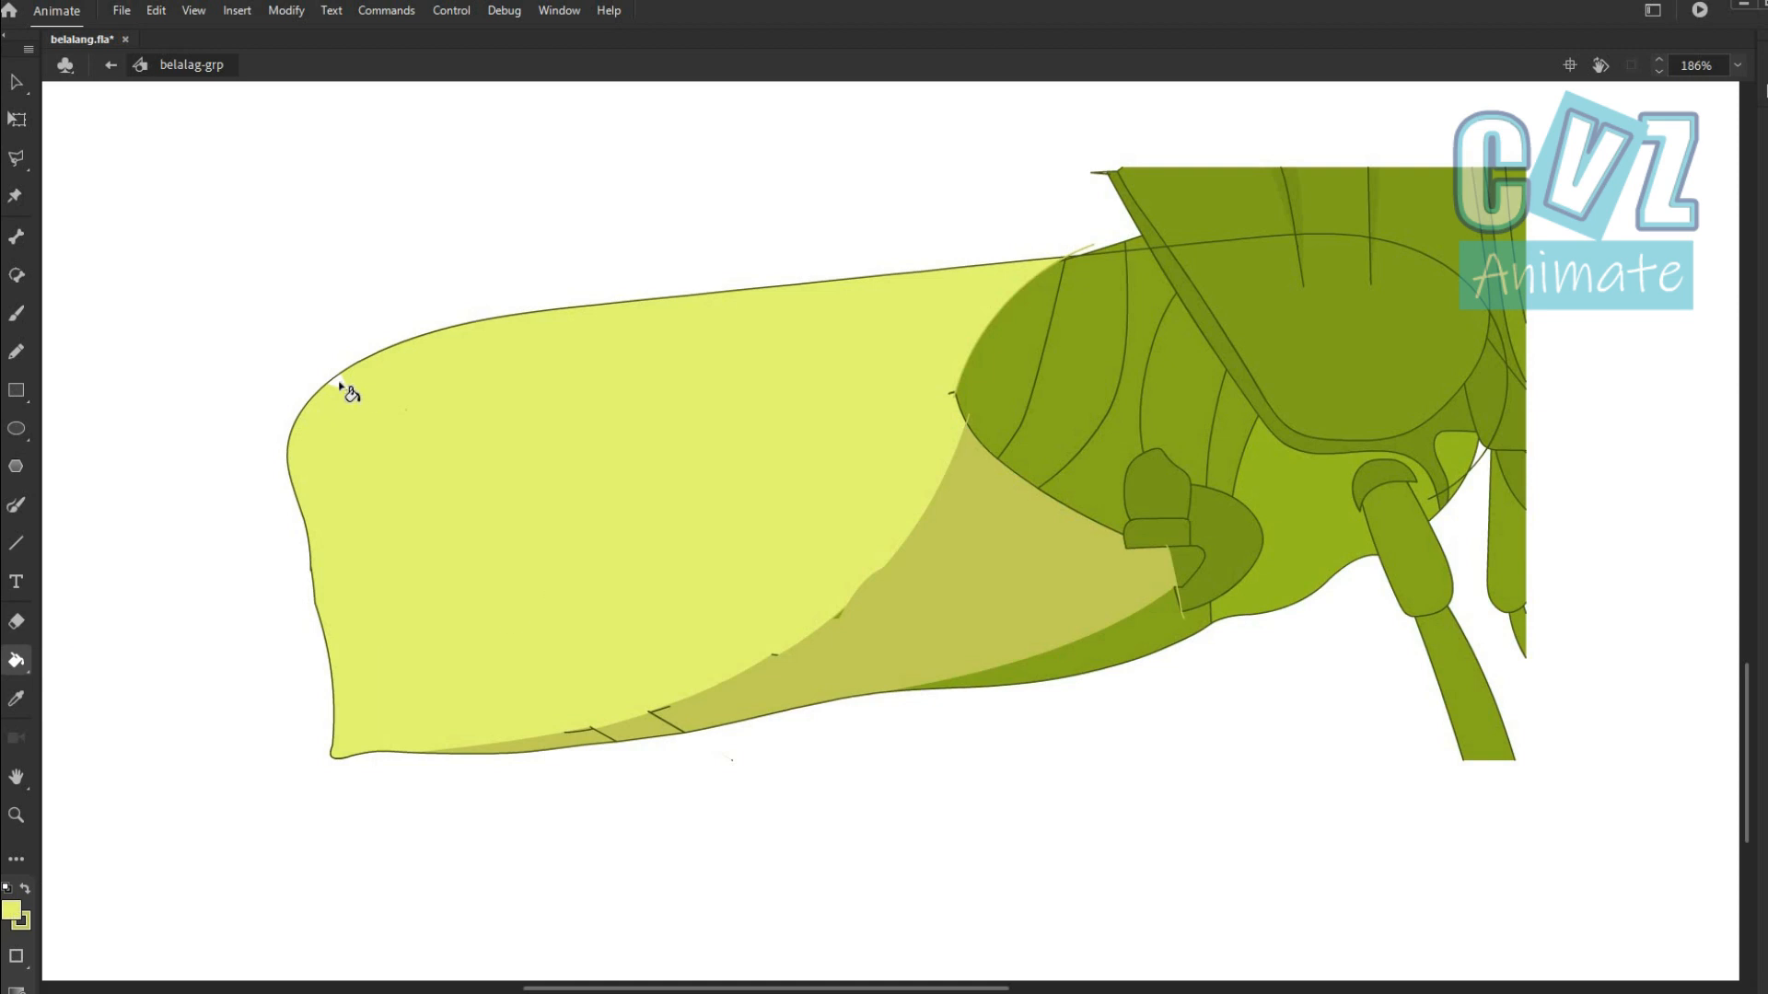
left_click(340, 384)
Draw a line from the lower rear belly to the thorax and bend it into a smooth shade edge.
scroll(789, 611, "up", 1)
left_click(16, 543)
left_click_drag(324, 790, 1020, 384)
key("ctrl+z")
left_click(21, 922)
left_click(831, 725)
left_click_drag(314, 790, 1011, 376)
left_click(17, 82)
left_click_drag(668, 582, 766, 652)
Fill the sliver below the curved line with the olive shade, then delete the guide line and leg-line stubs.
left_click(17, 660)
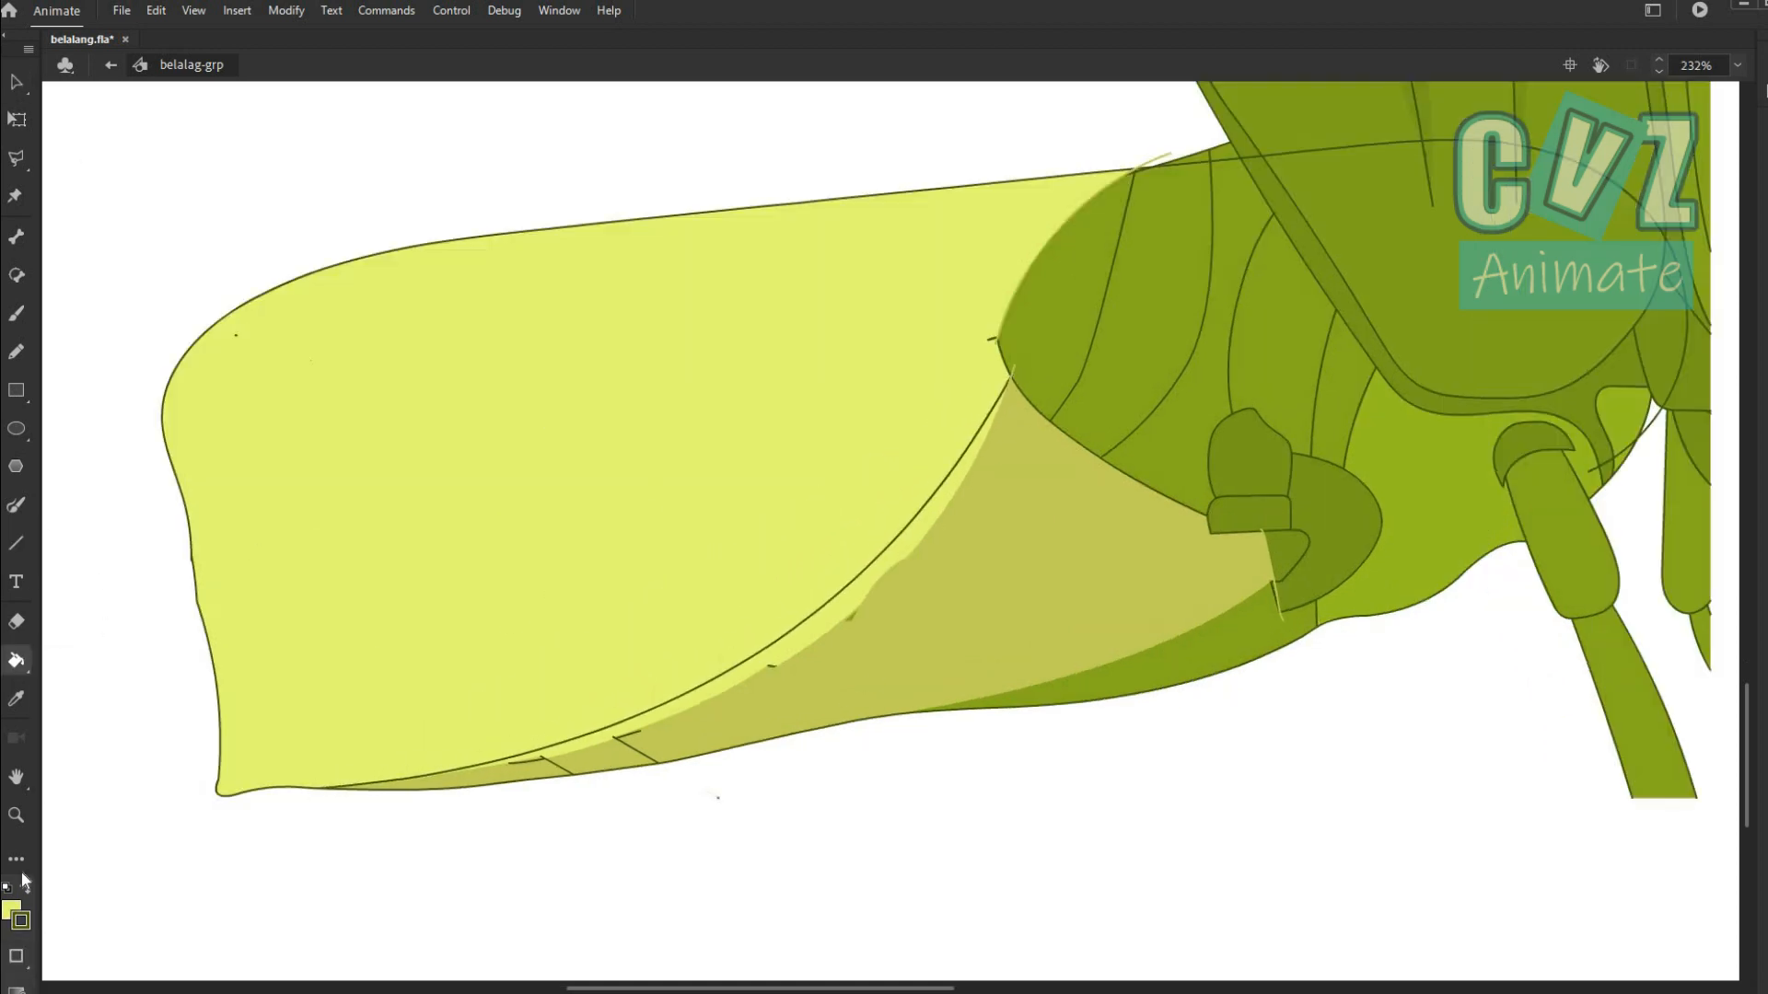
left_click(12, 910)
left_click(950, 523)
left_click(864, 590)
key("v")
left_click(782, 637)
key("Delete")
left_click(628, 735)
key("Delete")
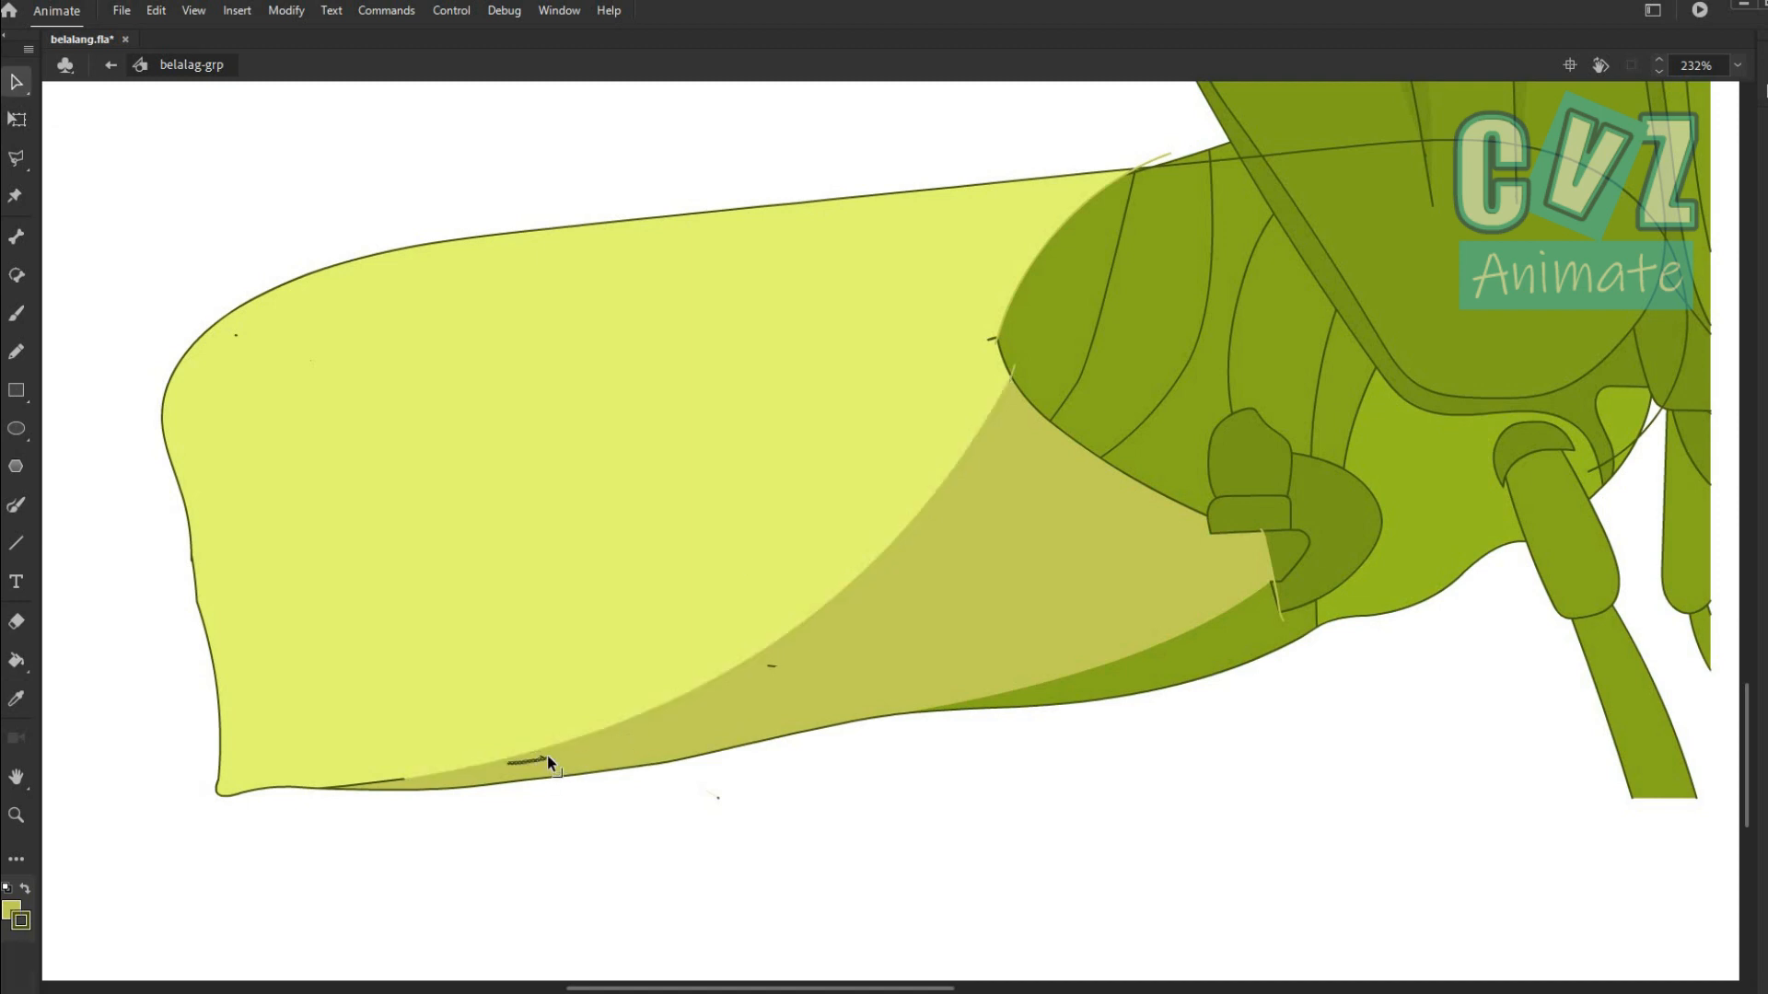
Clean up the stray line stub at the rear tip of the green thorax area.
left_click(996, 344)
key("Delete")
key("ctrl+z")
left_click_drag(898, 258, 1077, 490)
left_click(17, 660)
left_click(12, 909)
left_click(921, 409)
key("ctrl+z")
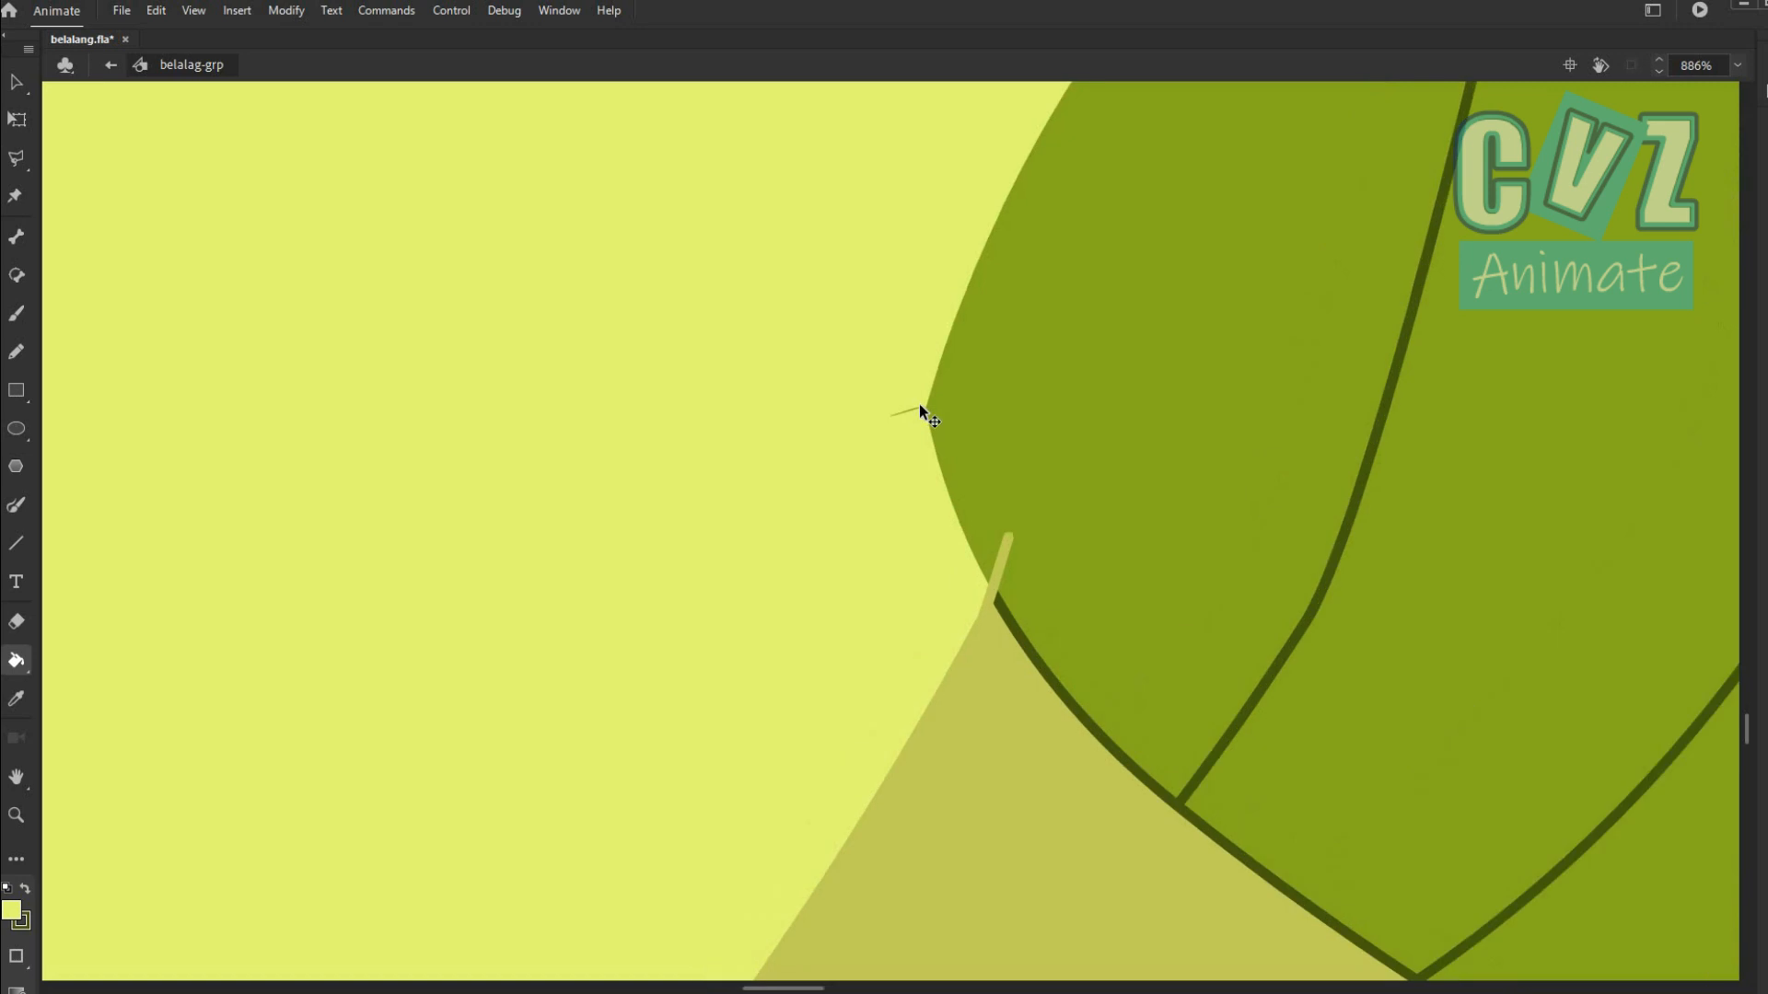
left_click(922, 412)
key("ctrl+z")
scroll(879, 553, "down", 3)
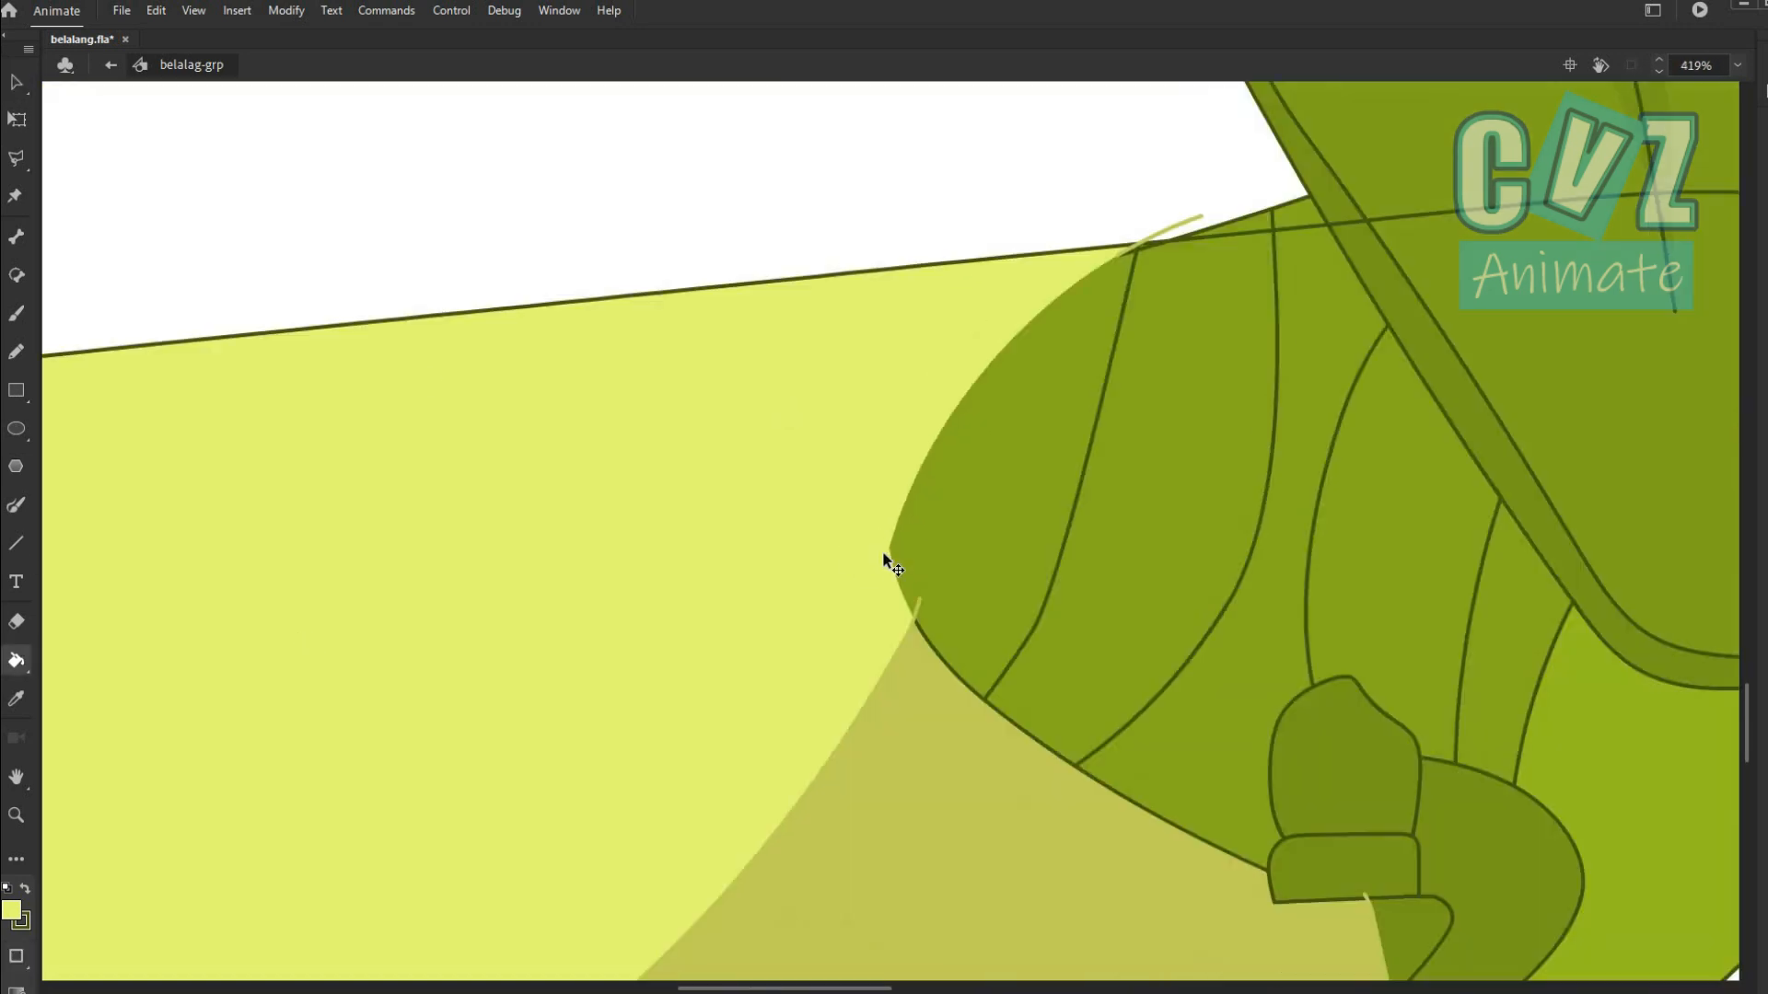
scroll(884, 558, "down", 3)
key("v")
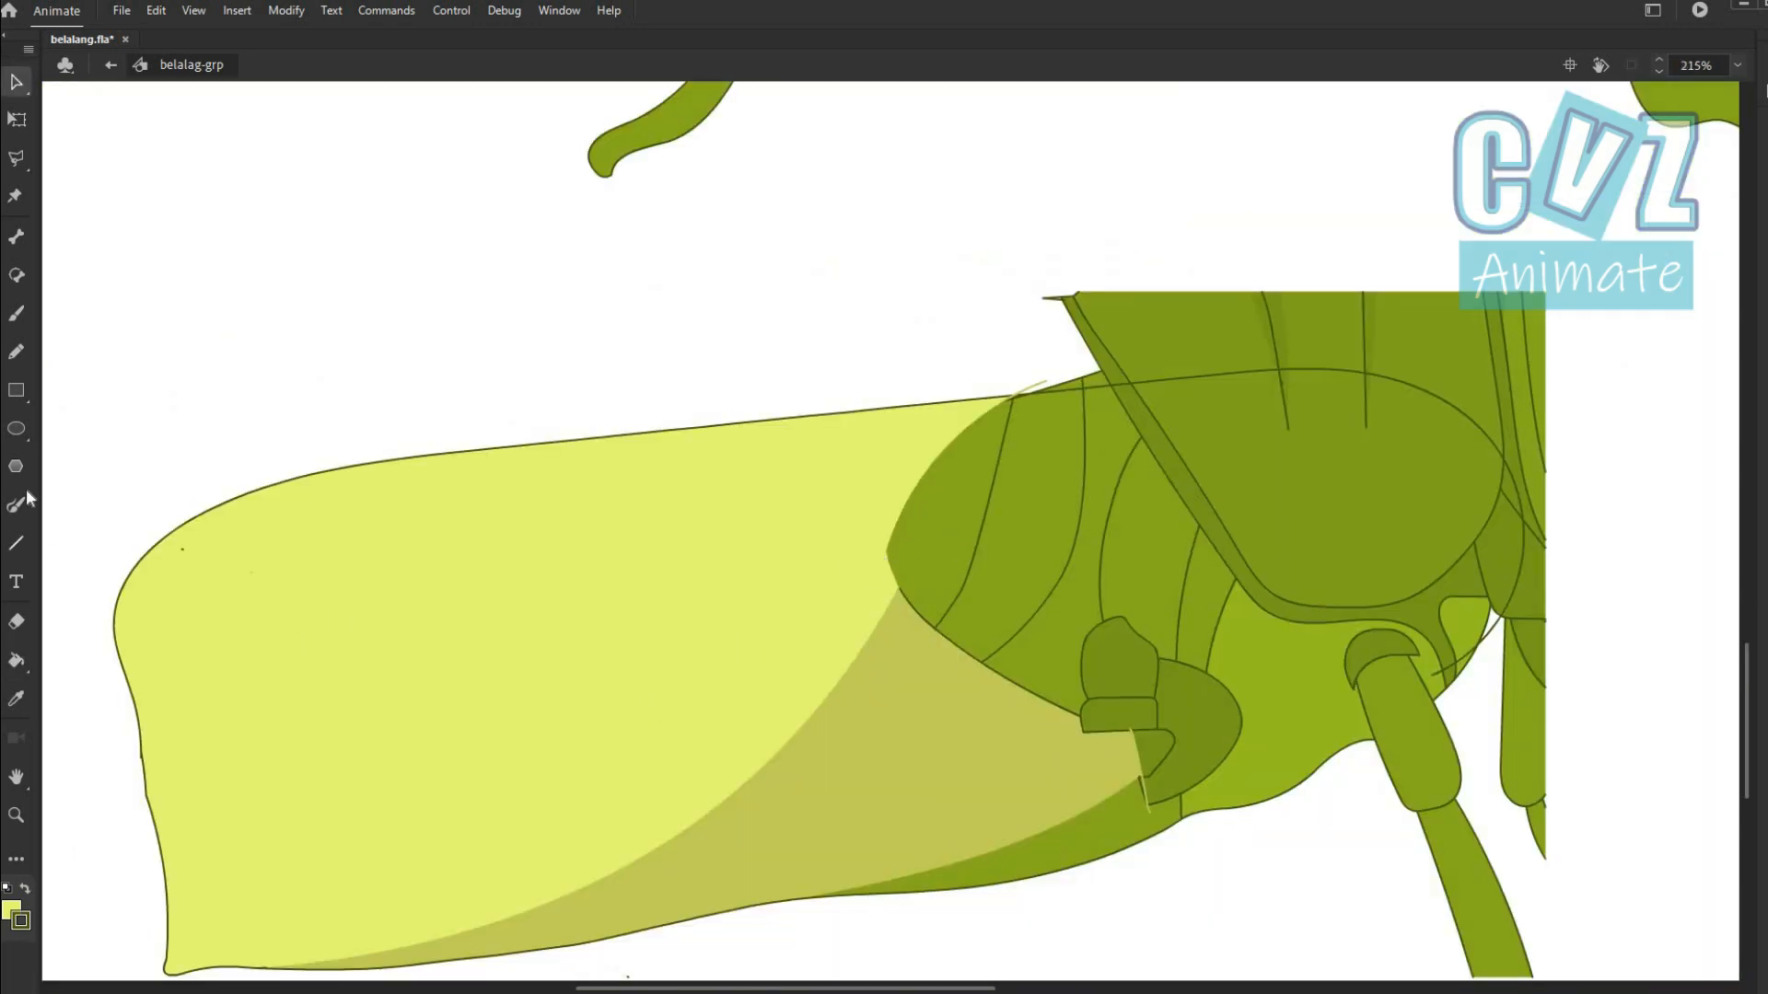
Extend three thorax segment lines as curves across the pronotum to the upper outline.
left_click(22, 501)
left_click_drag(1140, 441, 1207, 366)
left_click_drag(1195, 545, 1297, 359)
left_click_drag(1236, 580, 1400, 368)
Fill the pronotum and front-end patches inside the body outline with dark green.
left_click(23, 668)
left_click(11, 912)
left_click(1390, 657)
left_click(1381, 515)
left_click(1432, 608)
key("ctrl+z")
left_click(11, 910)
left_click(1476, 592)
left_click(1354, 506)
Delete the pronotum and head fills and lines lying above the body's upper outline.
left_click_drag(1432, 462, 1130, 504)
key("v")
key("Delete")
left_click(779, 419)
key("Delete")
left_click(771, 421)
key("Delete")
left_click(781, 422)
key("Delete")
left_click(845, 386)
key("Delete")
left_click(1128, 386)
key("Delete")
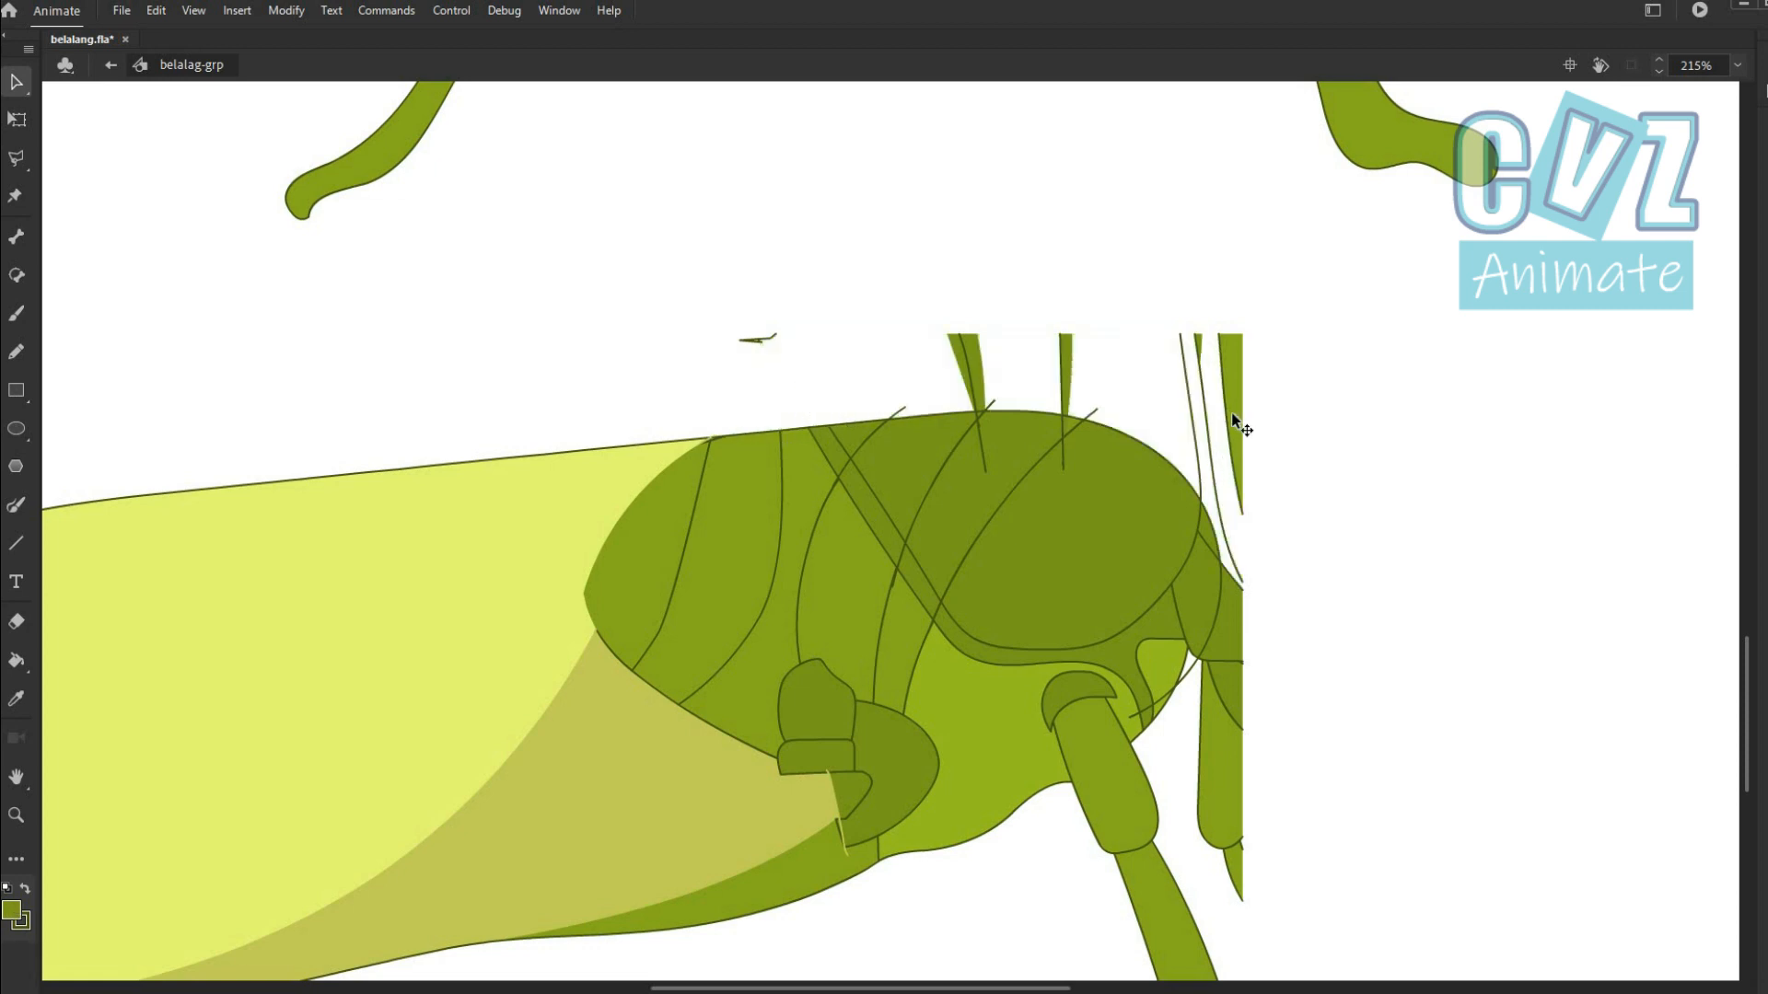
Delete the leftover mouthpart and head pieces in front of the body outline.
left_click(1220, 764)
key("Delete")
left_click(1212, 670)
key("Delete")
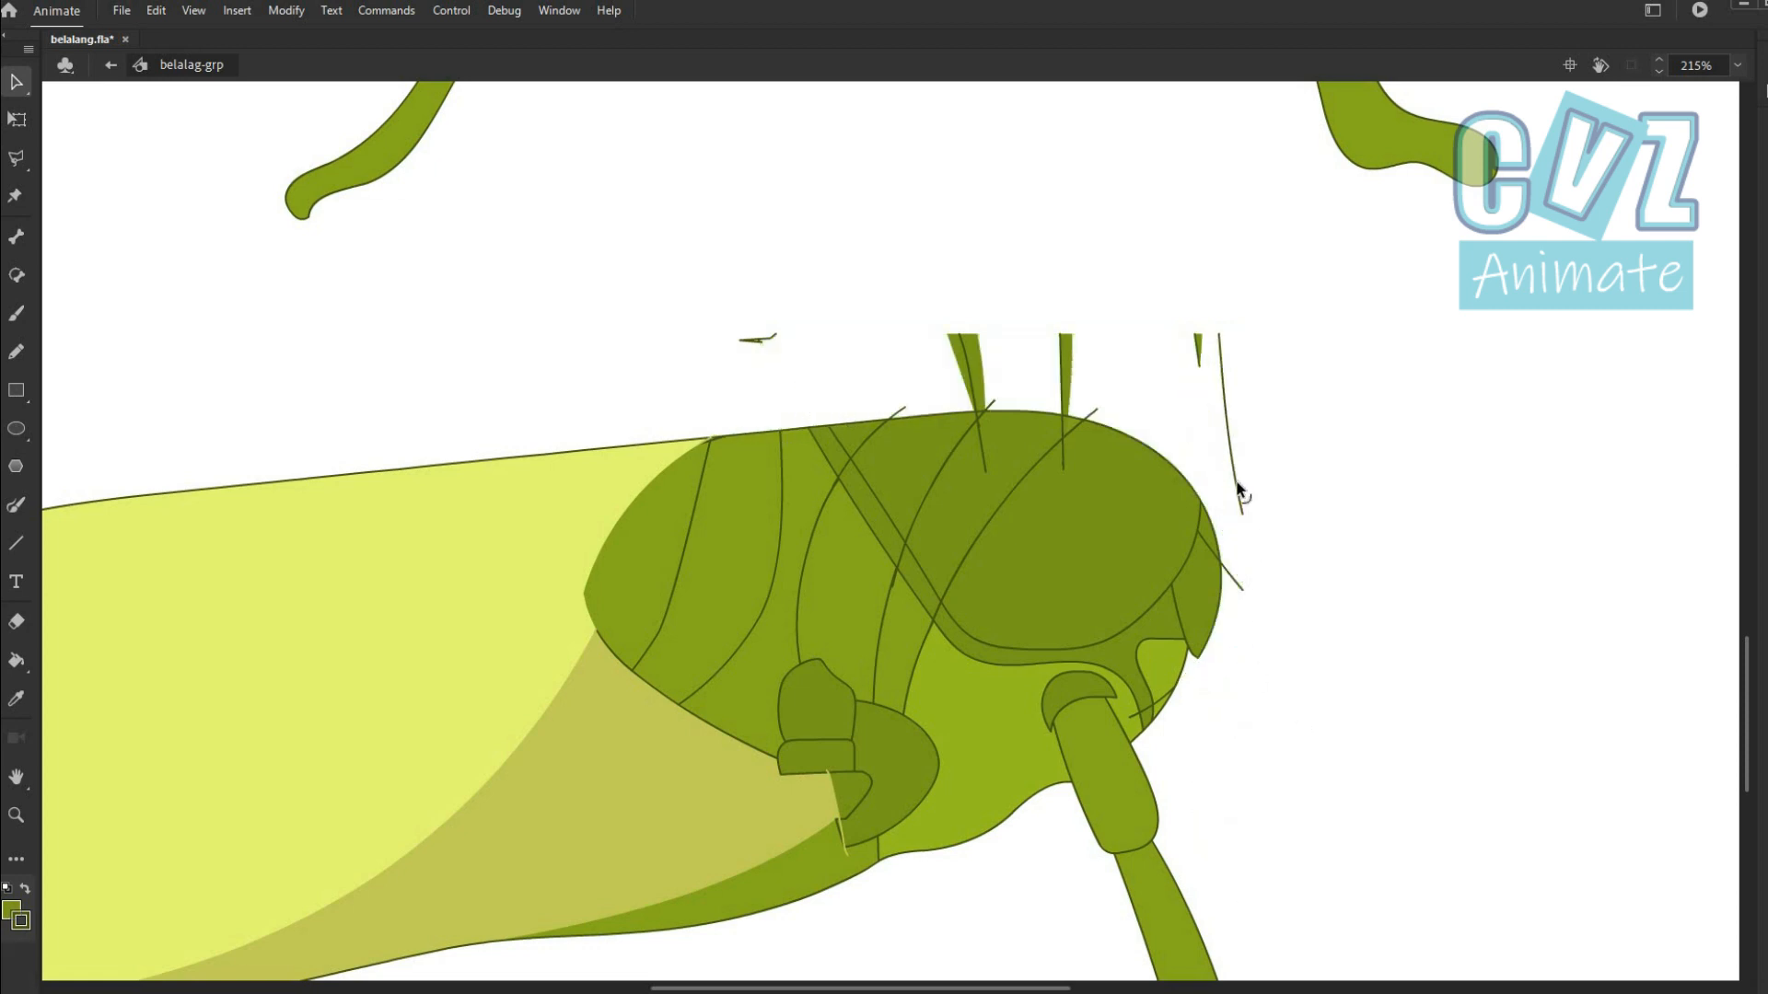
Delete the remaining spikes and line ends above the outline and the crease and collar lines inside the pronotum.
left_click(1069, 402)
key("Delete")
left_click(982, 405)
key("Delete")
left_click(981, 445)
key("Delete")
left_click(1062, 451)
key("Delete")
left_click(1098, 642)
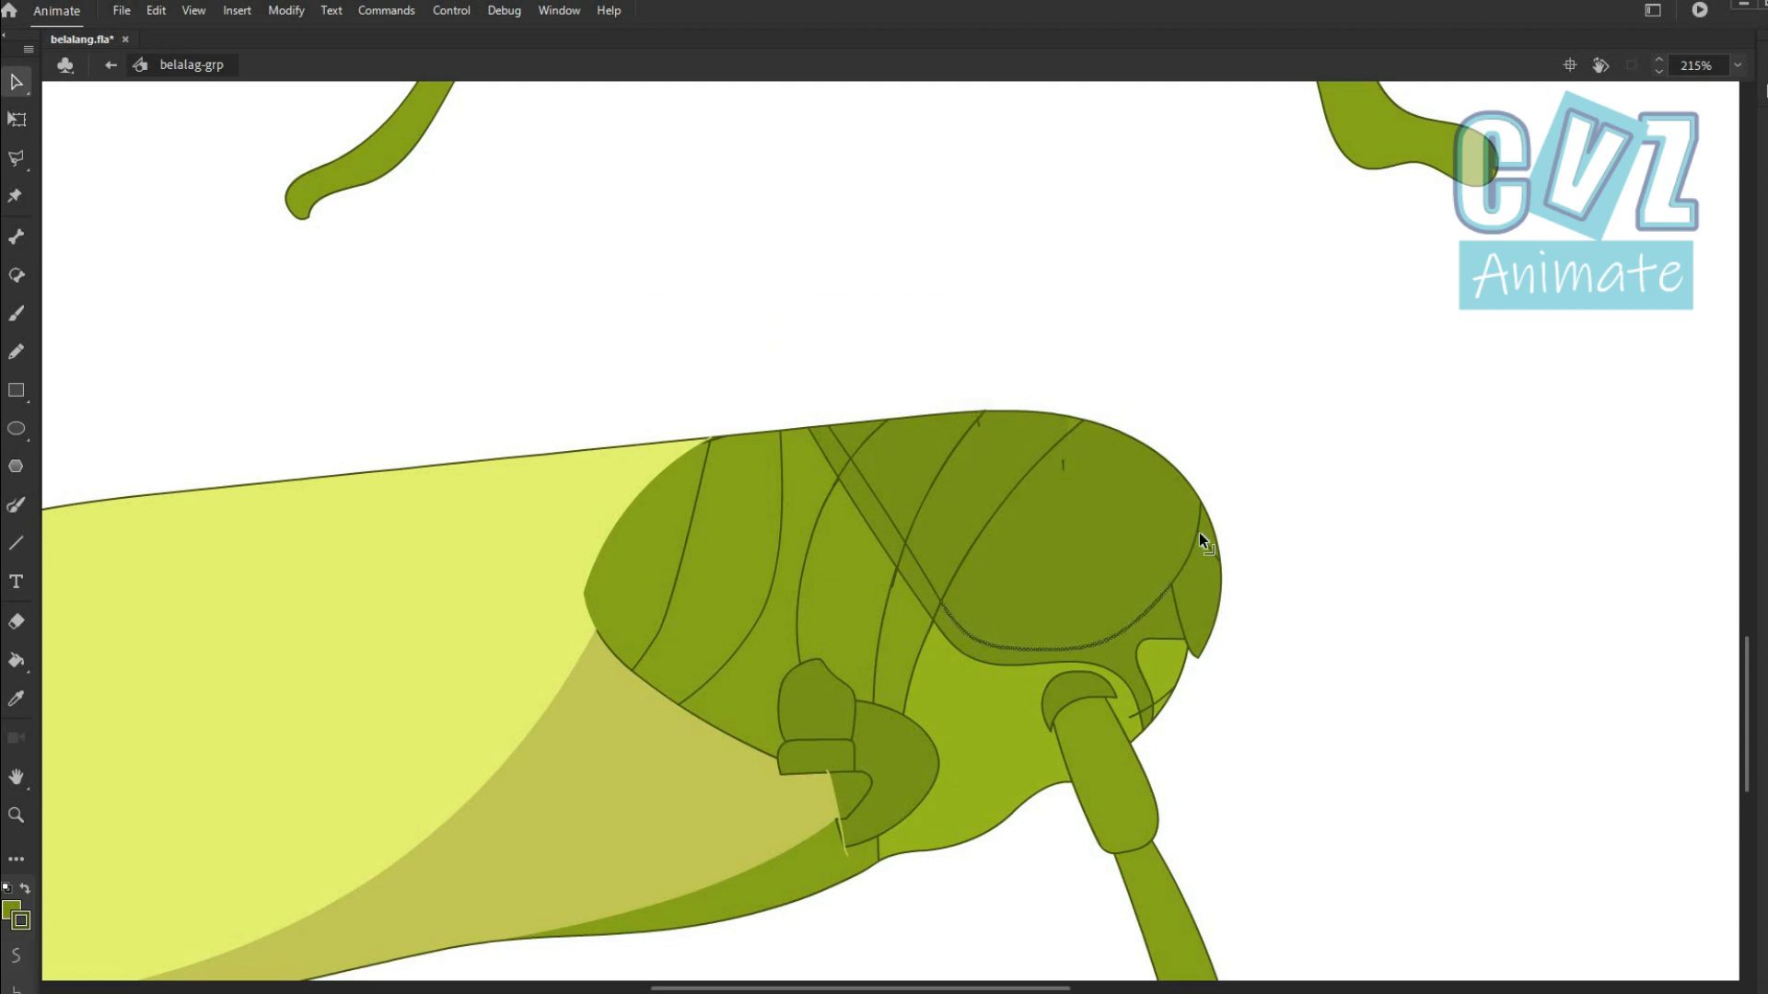
Draw a curved segment line inside the body's front end and trim the line ends overhanging the upper outline.
scroll(1193, 626, "down", 5)
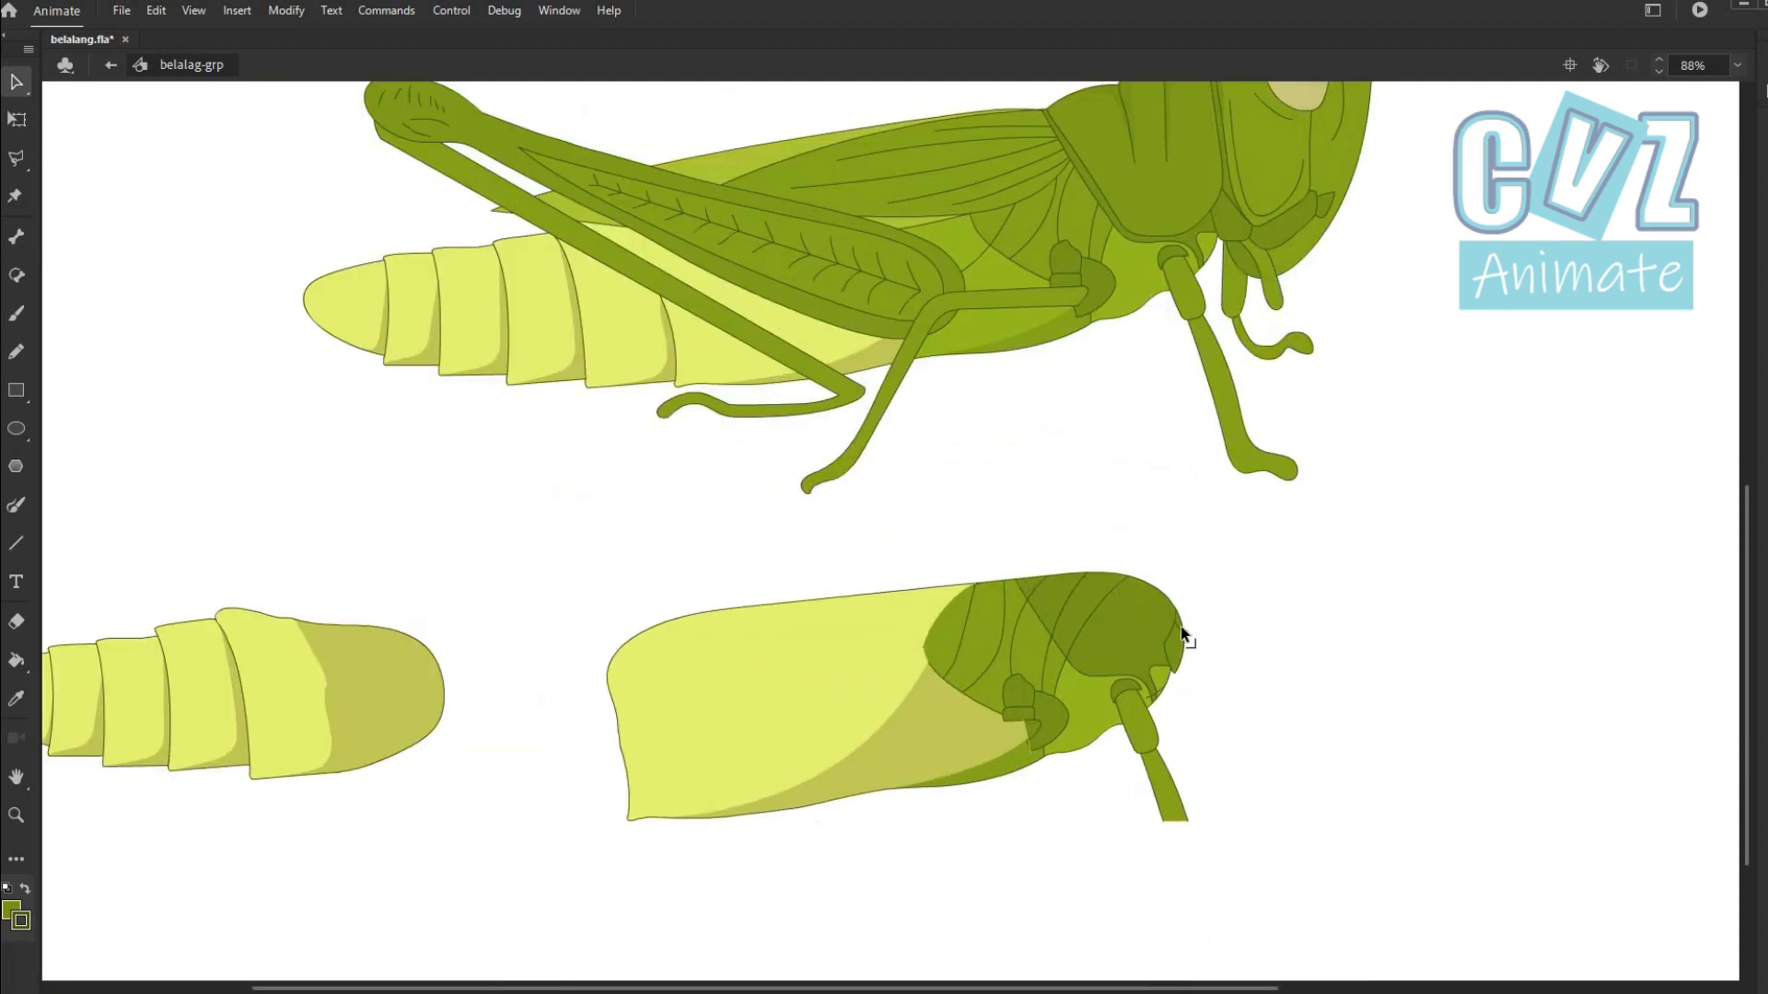
scroll(1178, 615, "up", 5)
key("b")
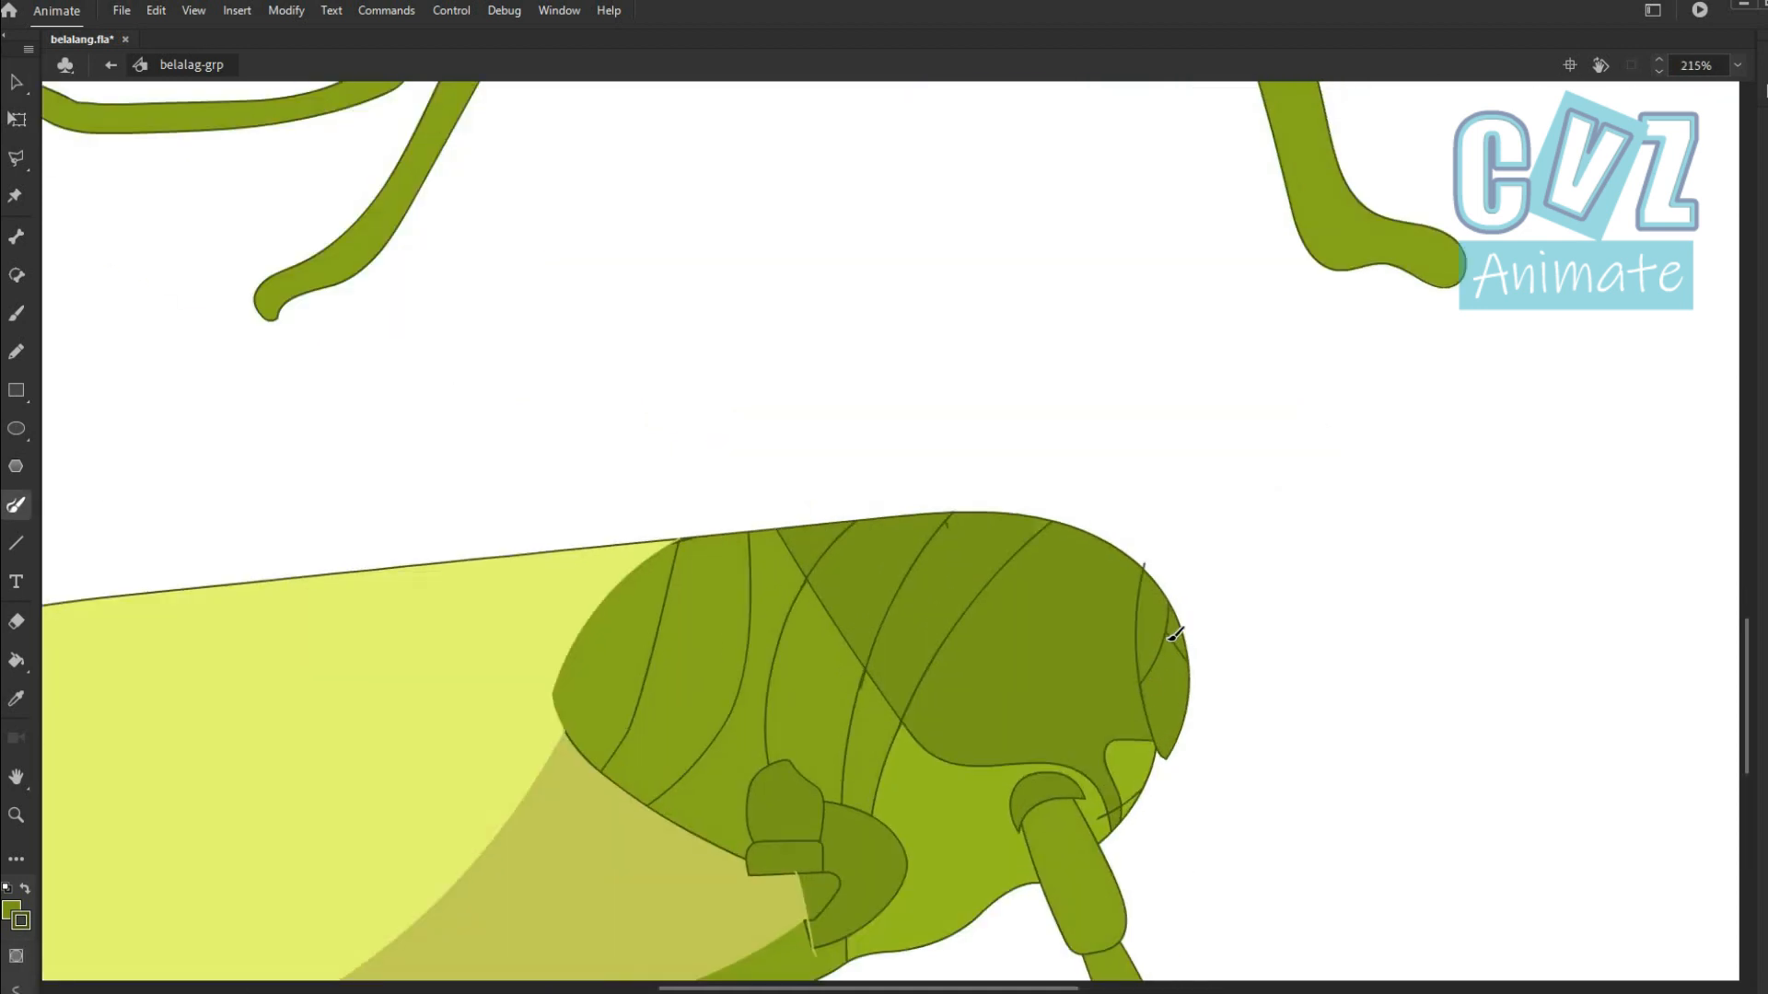
key("v")
scroll(1169, 623, "up", 3)
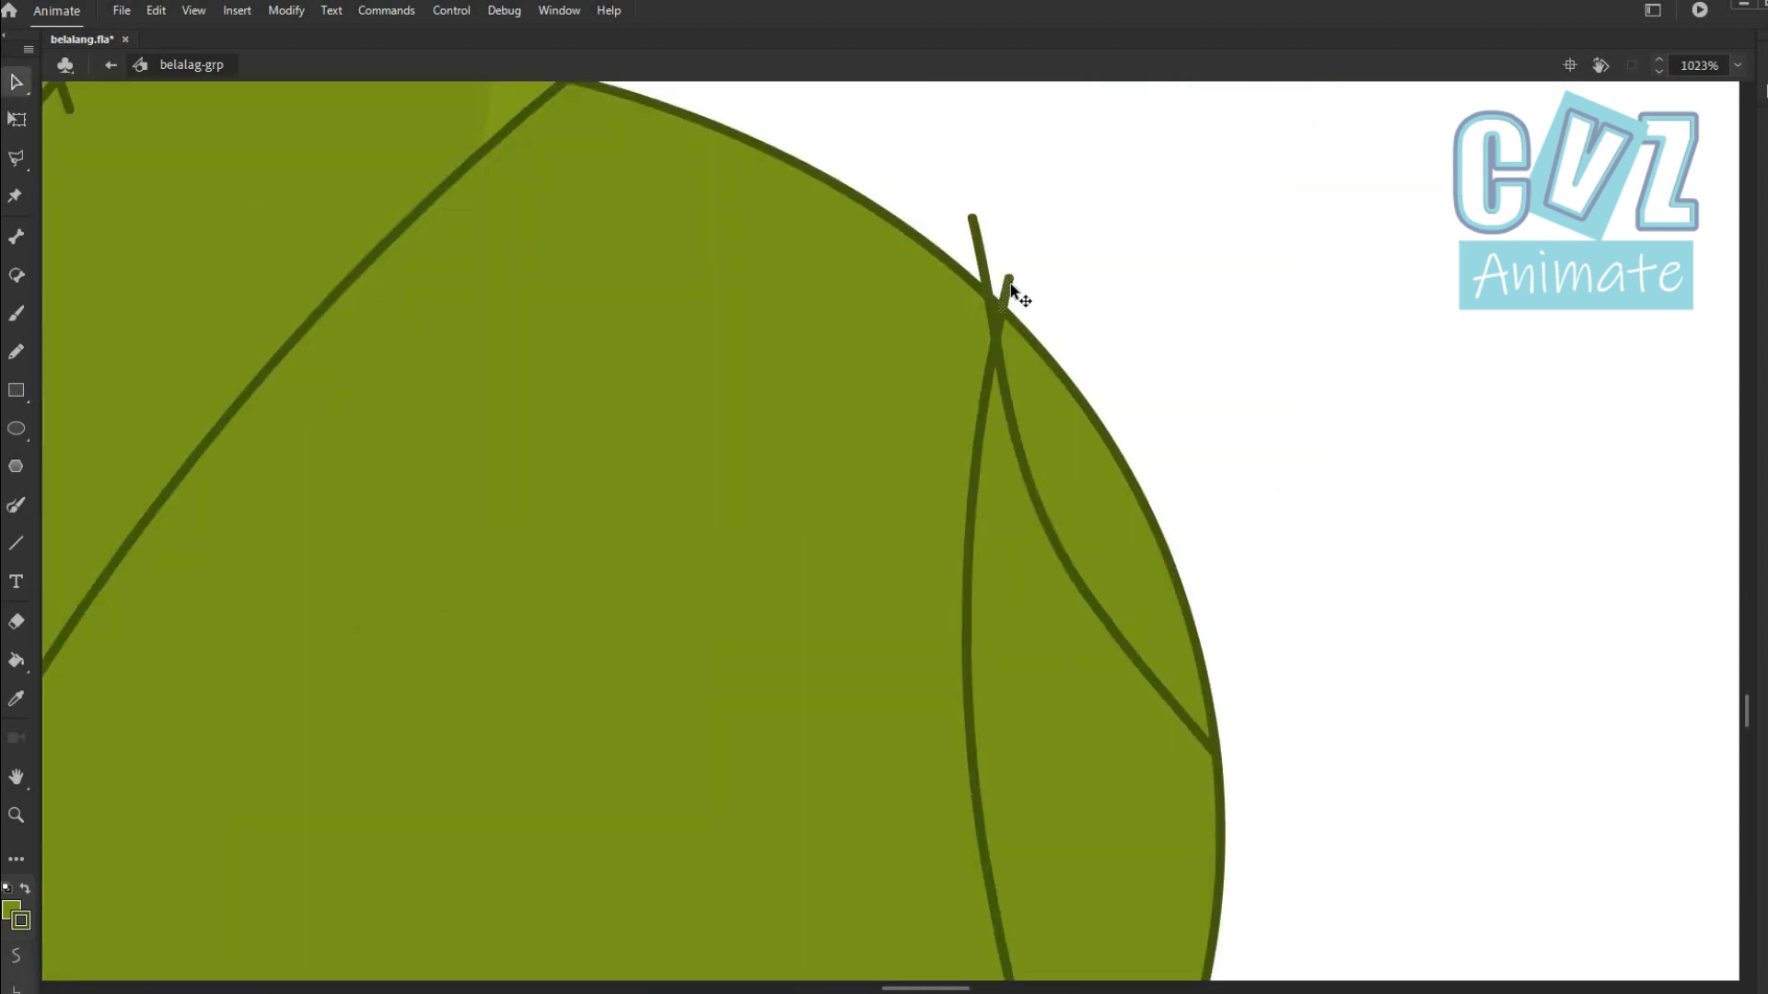
scroll(1139, 446, "down", 2)
scroll(816, 421, "down", 1)
scroll(869, 495, "up", 5)
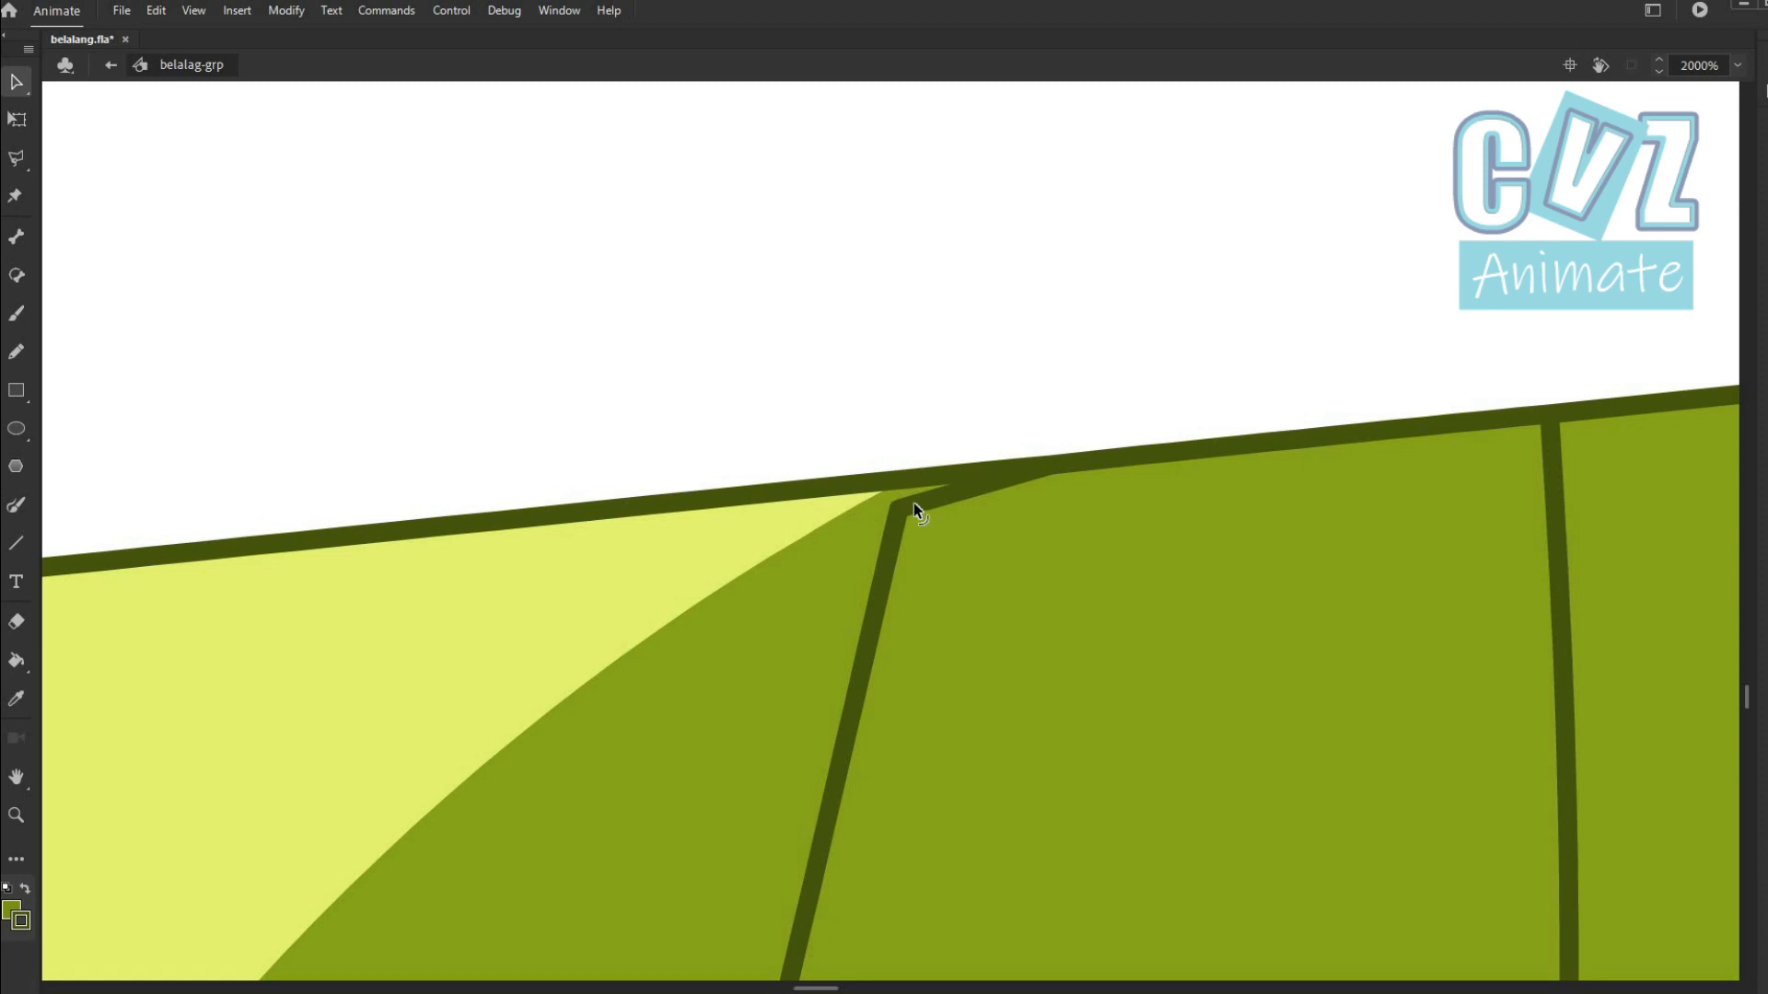
scroll(930, 501, "down", 6)
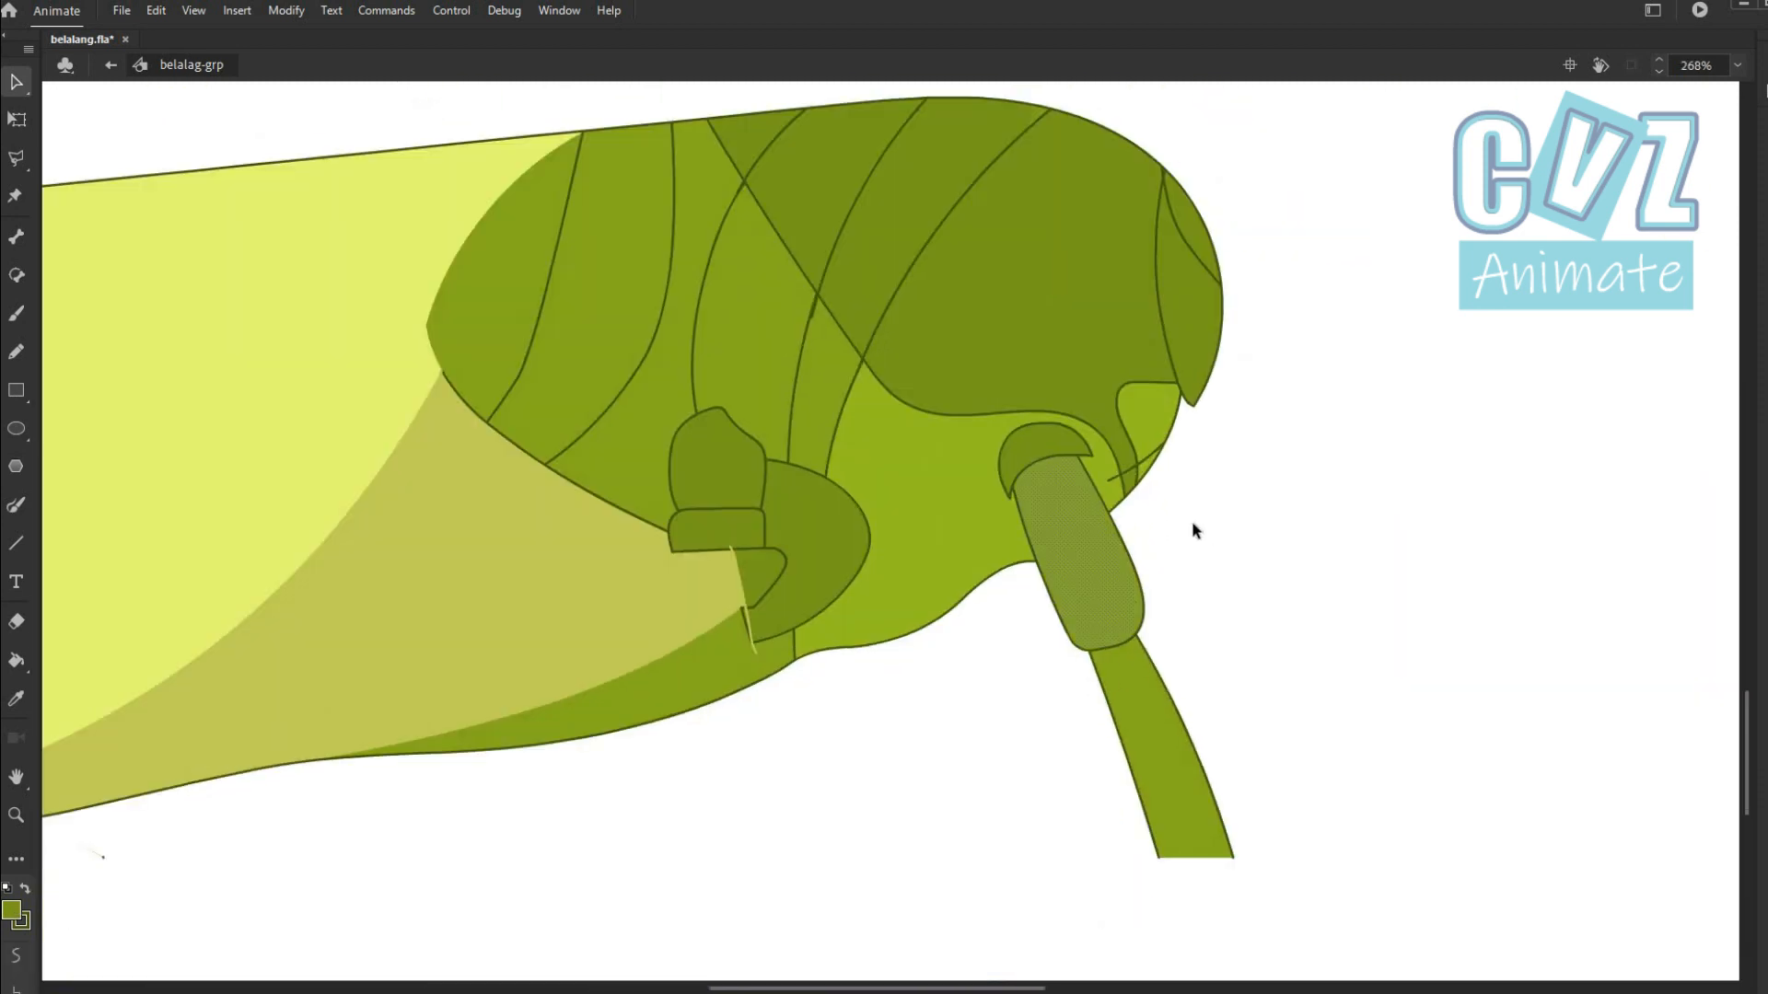
Draw the underside edge across the front leg, fill the covered part with light green, and delete the leg.
key("y")
left_click_drag(1033, 558, 1112, 509)
key("v")
key("k")
left_click(11, 909)
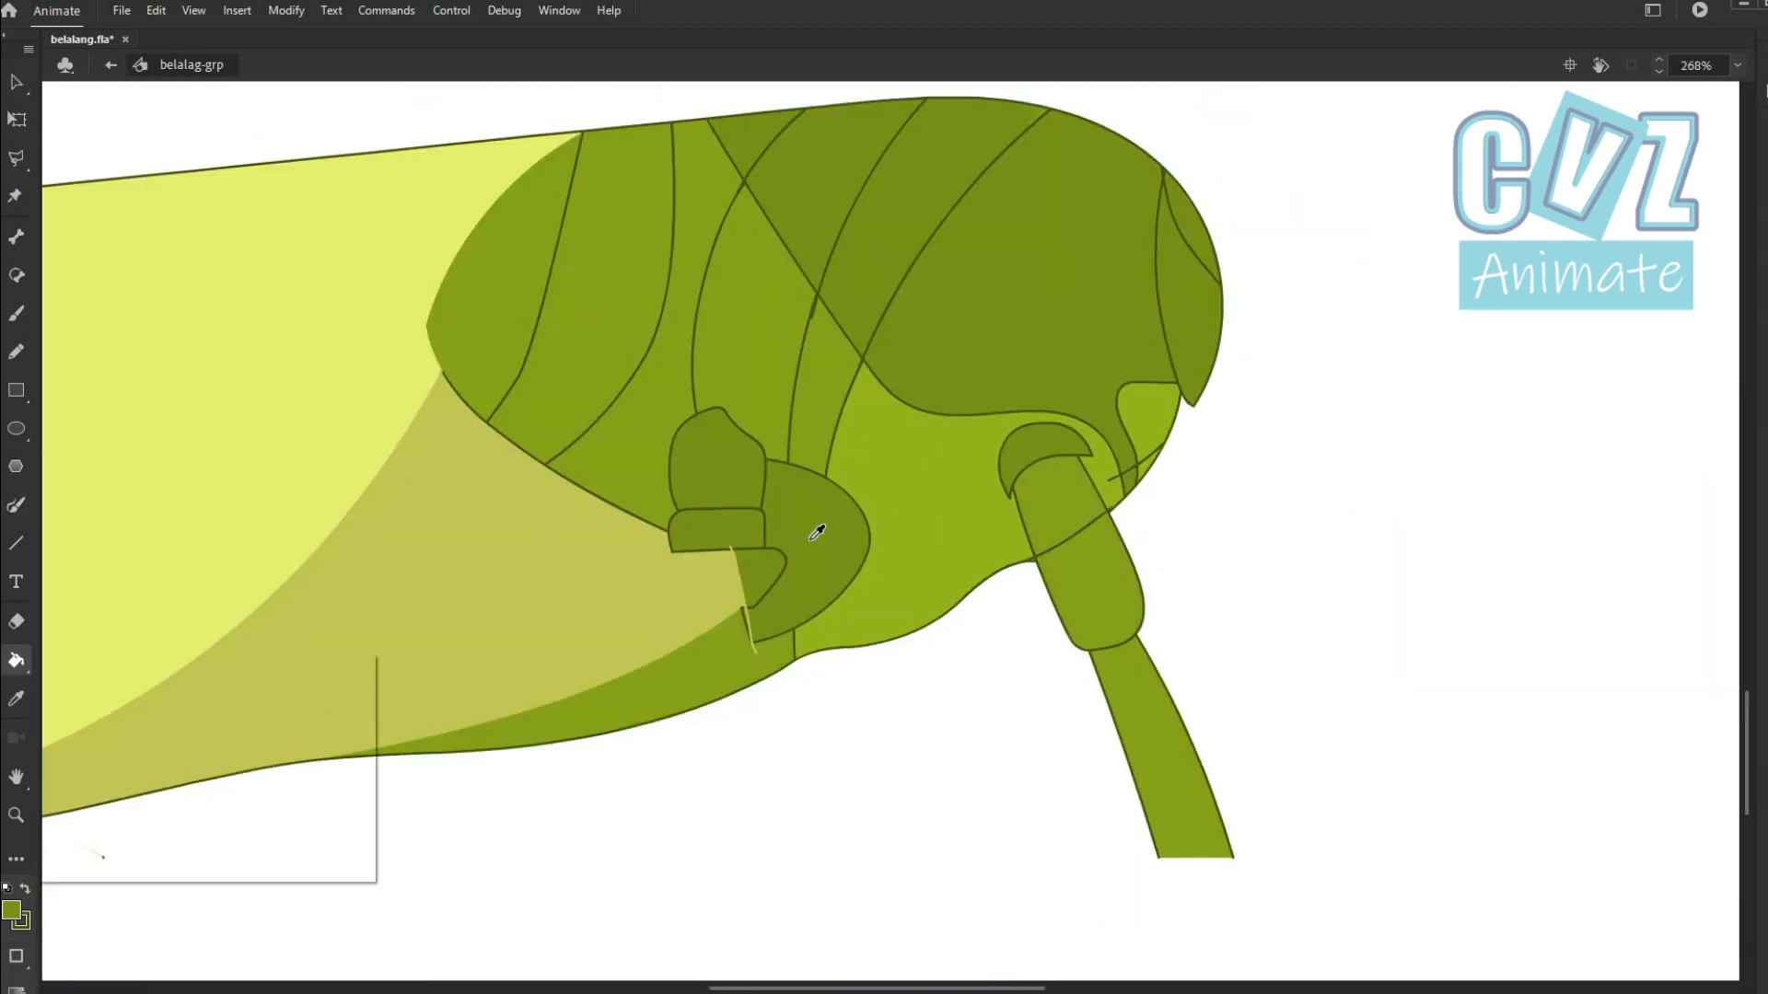
left_click(907, 524)
left_click(1059, 506)
key("v")
key("Delete")
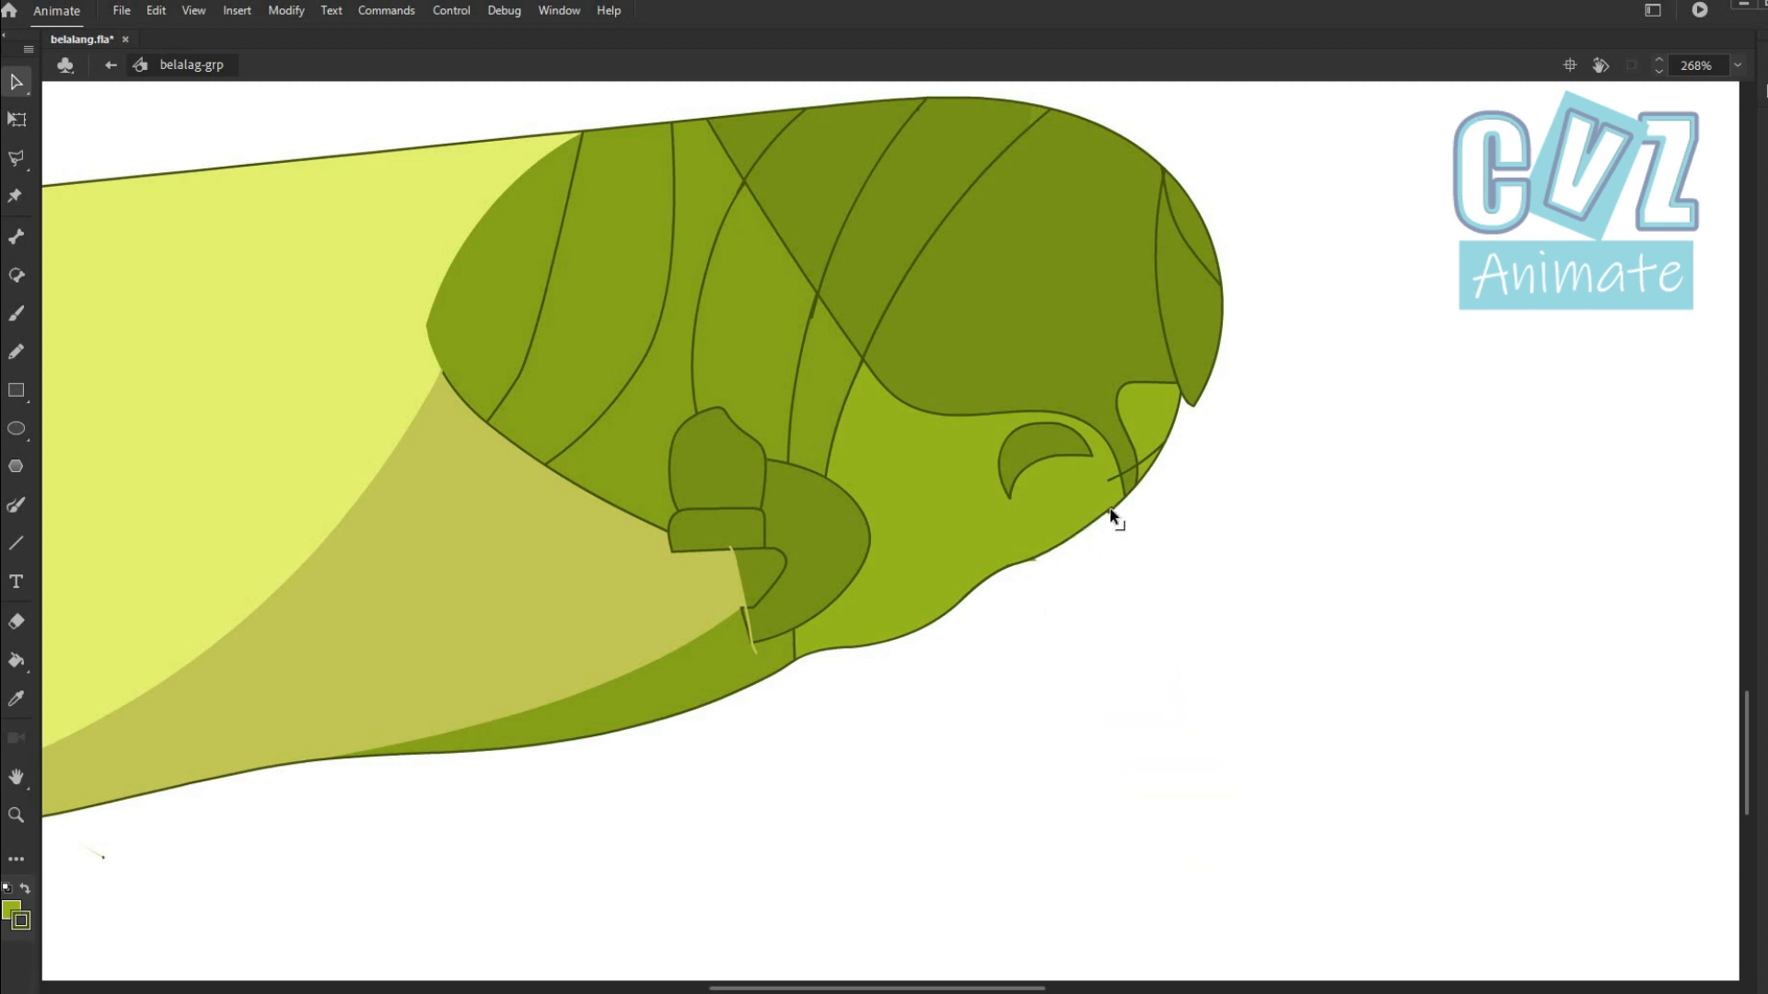
Tidy the stray line ends around the front and middle leg joints and delete the speck below the belly.
scroll(1108, 513, "up", 3)
scroll(1252, 387, "down", 5)
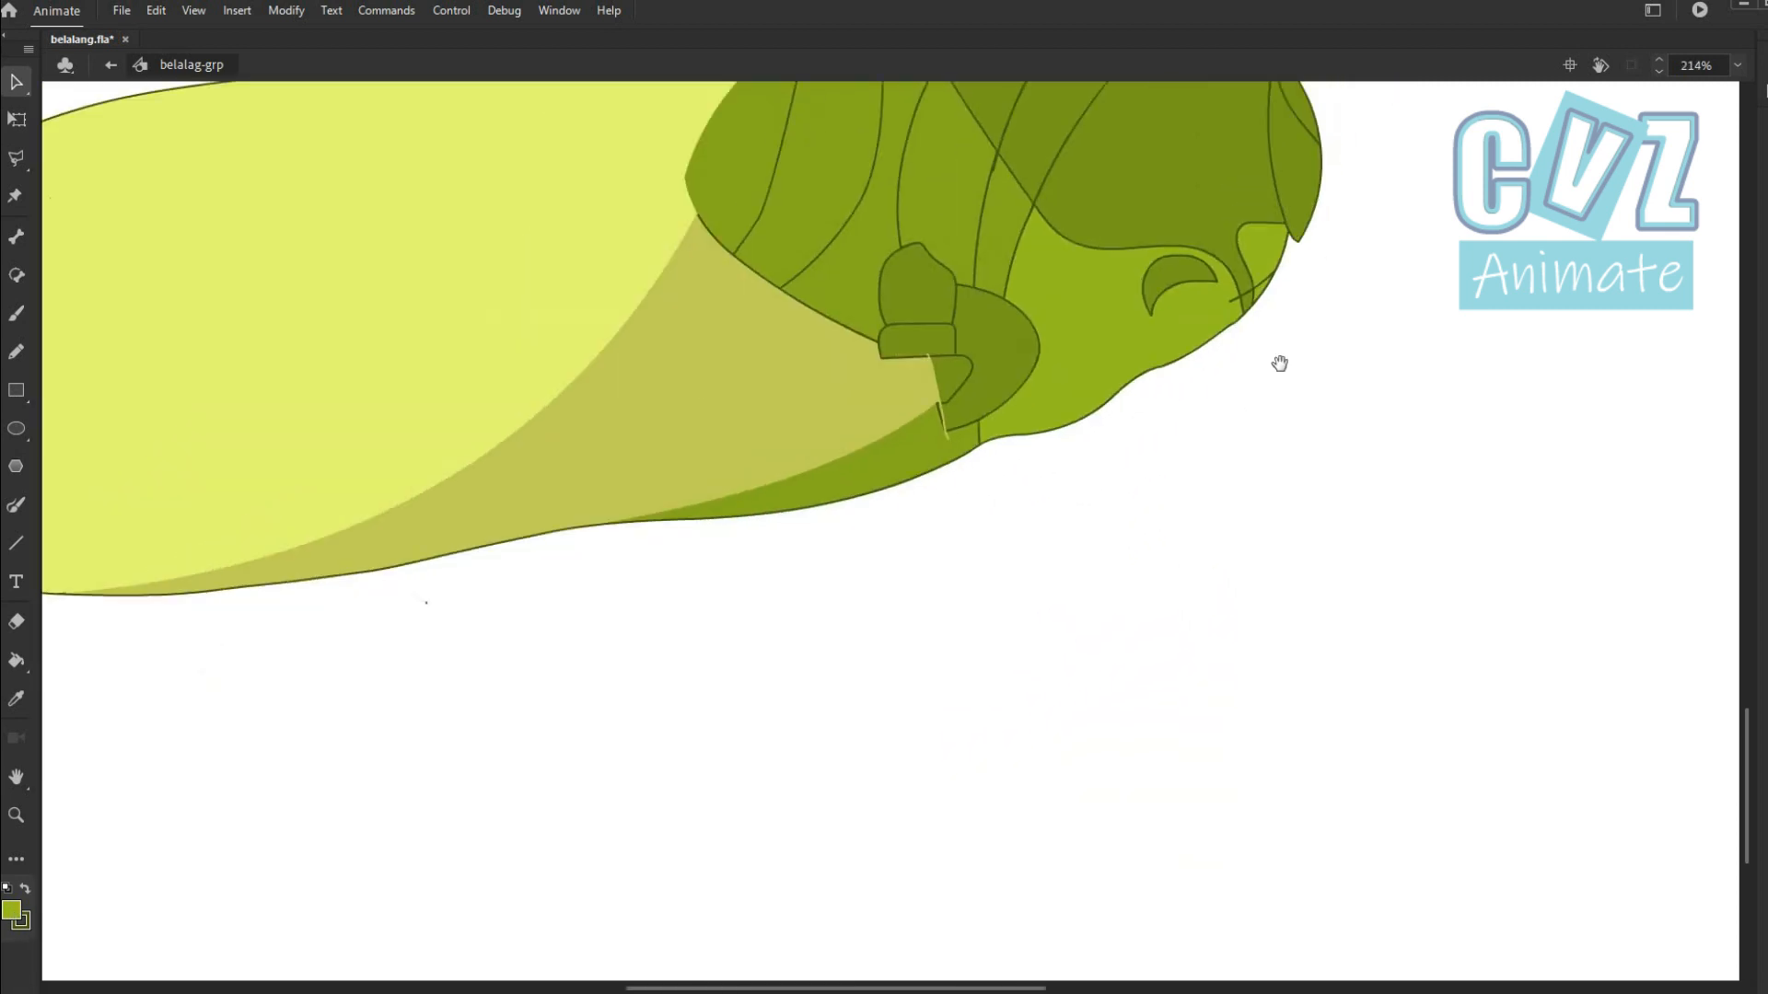
scroll(1053, 453, "up", 3)
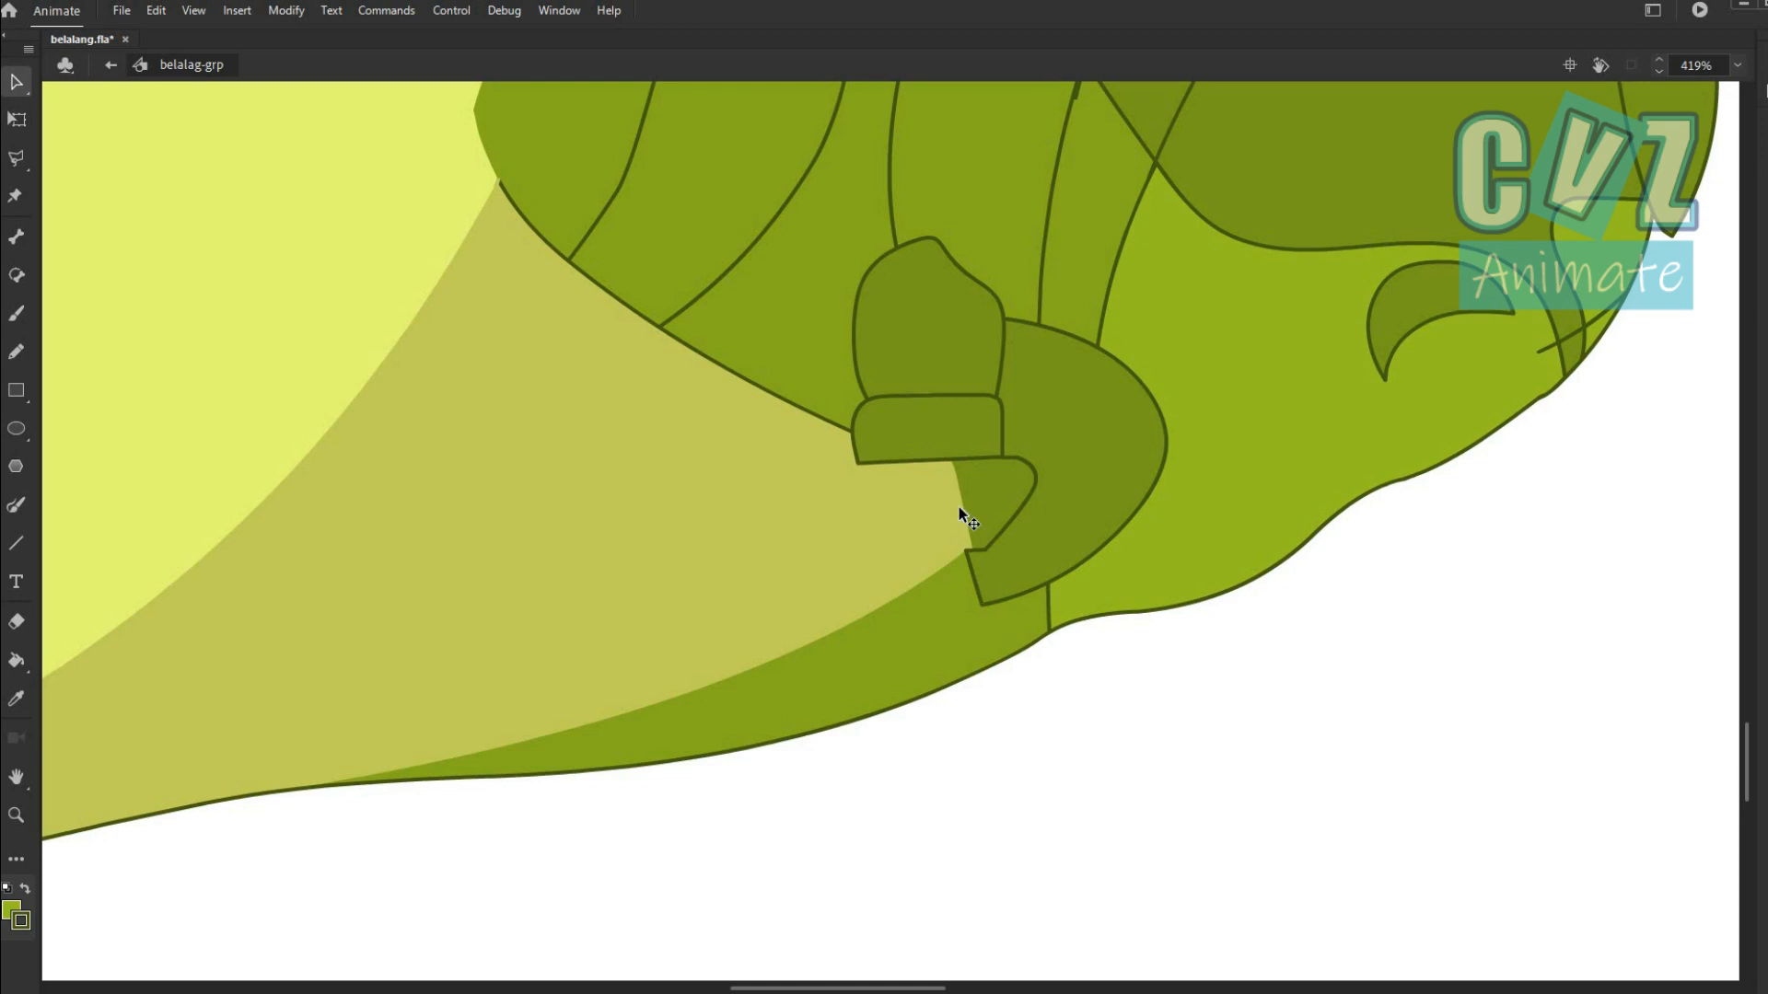
scroll(1098, 511, "down", 3)
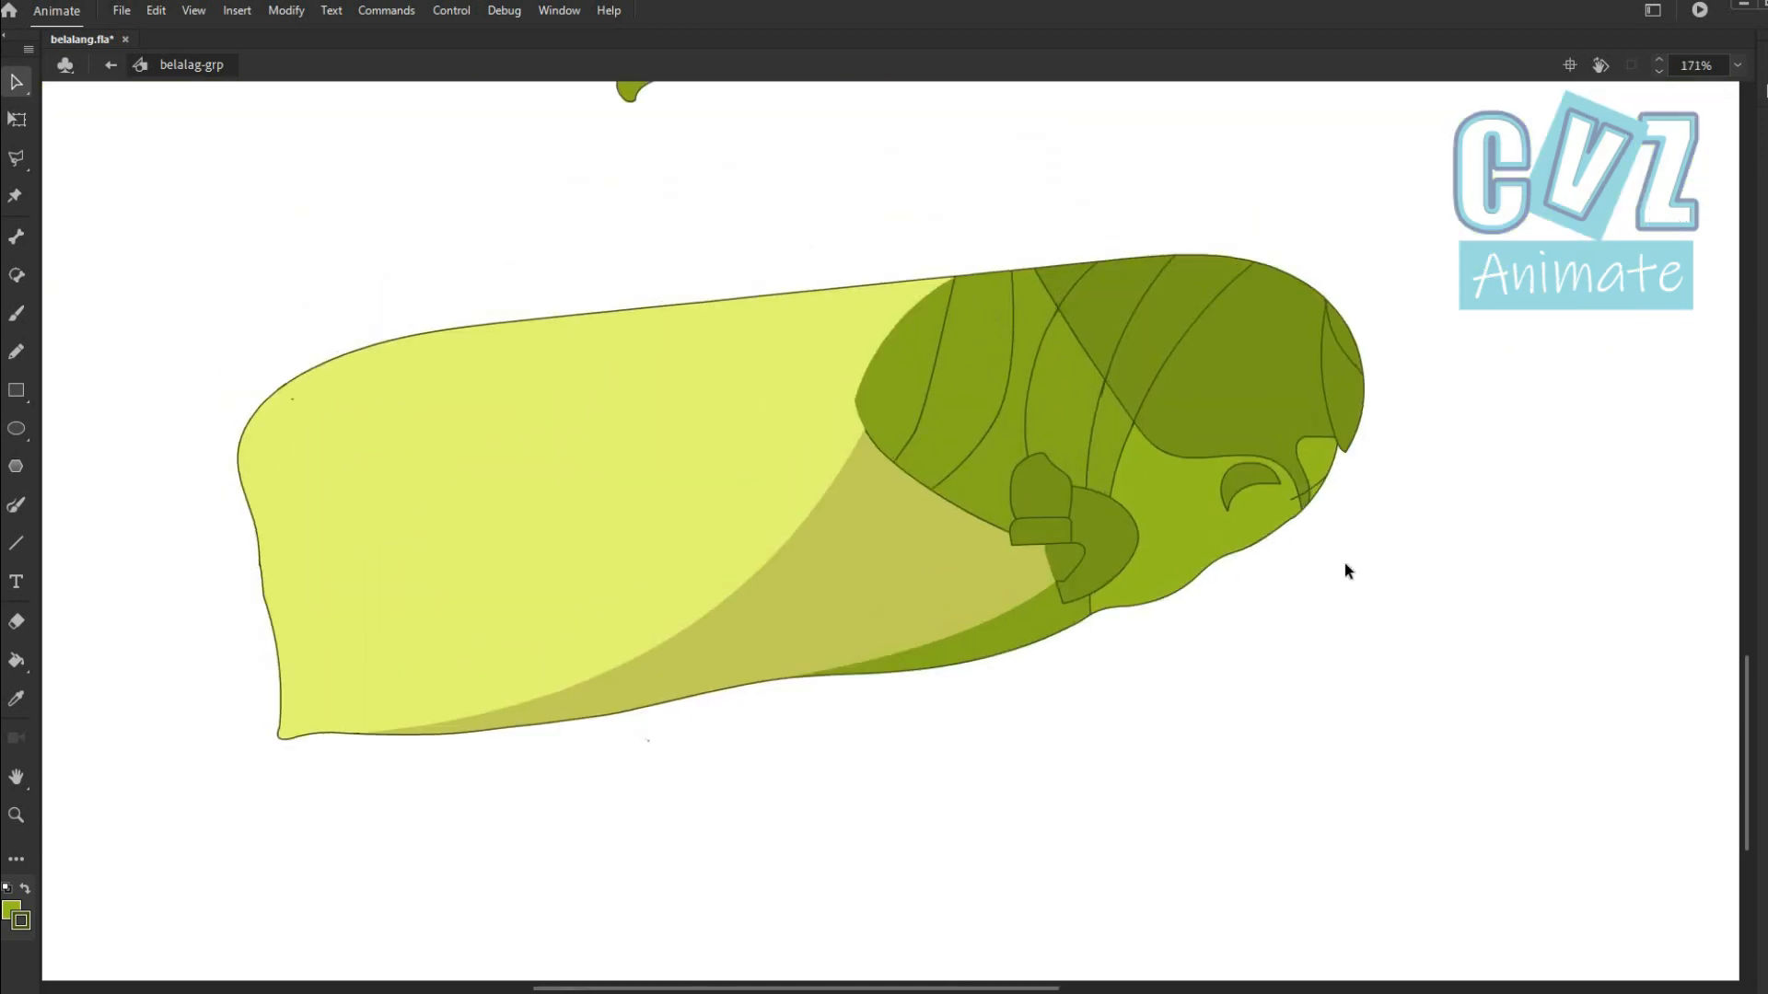
left_click_drag(627, 722, 742, 813)
key("Delete")
Select the whole finished body piece and convert it into a symbol.
scroll(742, 812, "down", 3)
scroll(742, 812, "up", 3)
left_click_drag(171, 245, 202, 318)
left_click(1231, 529)
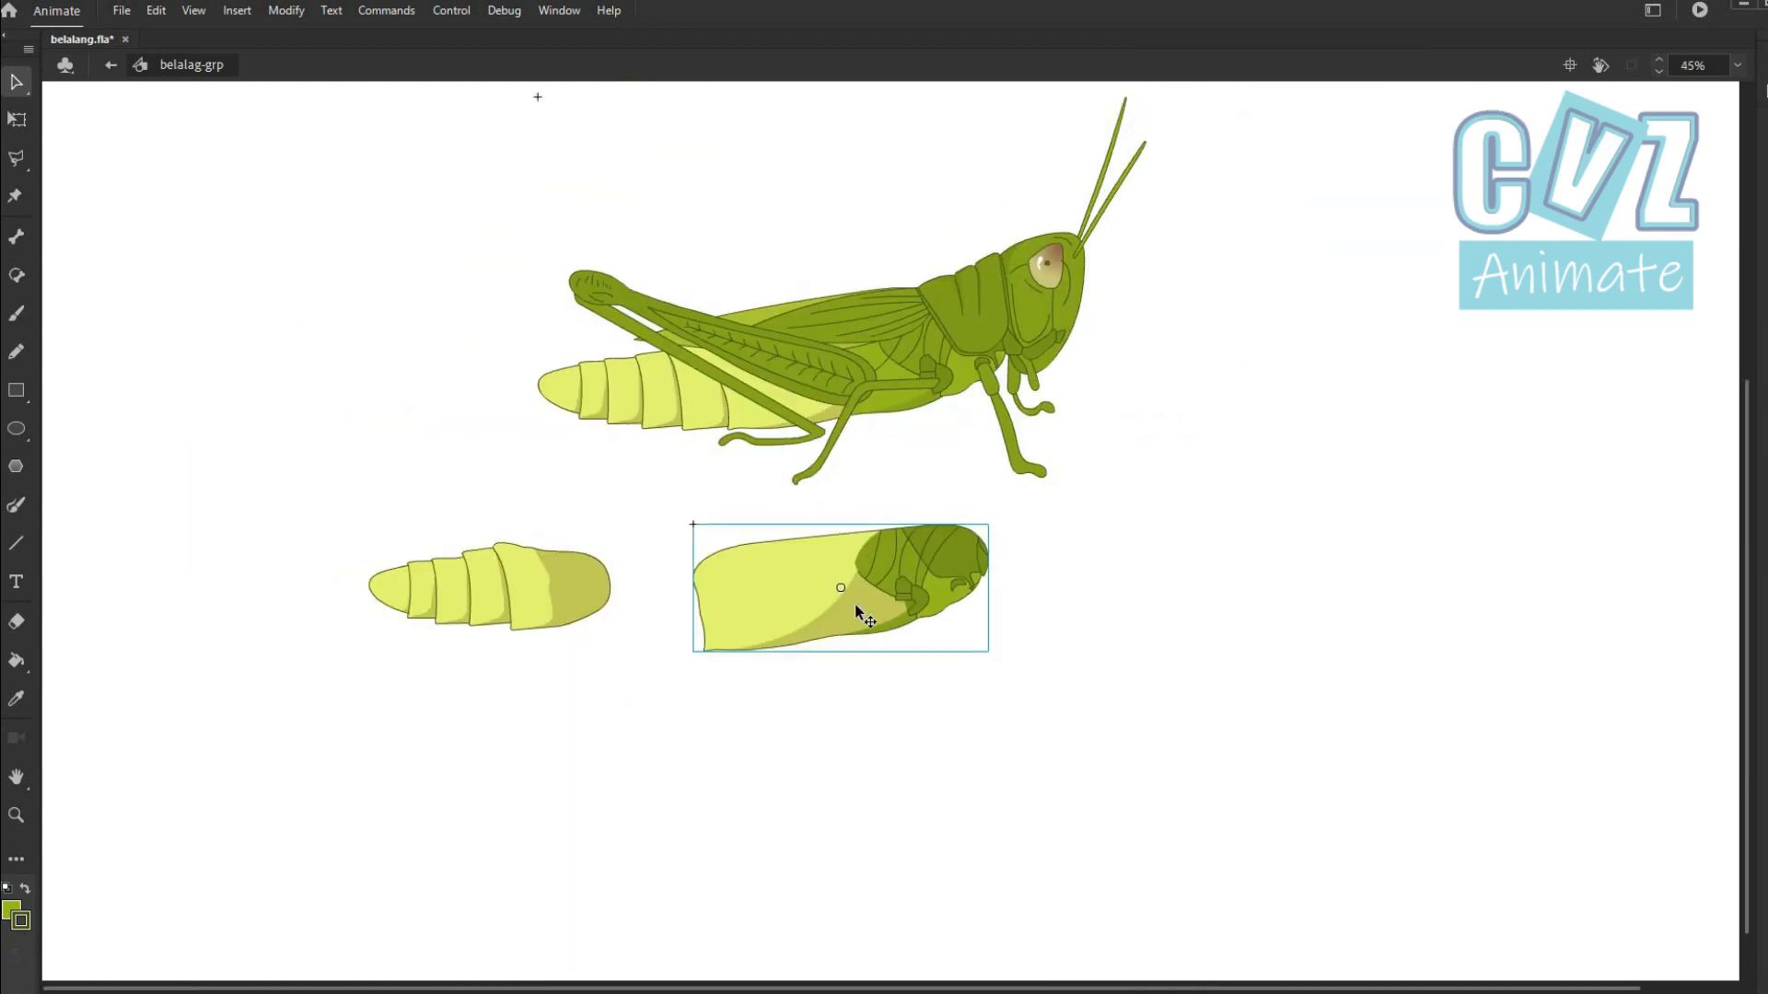
Move the body symbol against the abdomen, then paste a copy of the dark-green thorax shield below the grasshopper.
left_click_drag(854, 603, 520, 603)
scroll(1197, 359, "up", 6)
left_click_drag(792, 249, 1053, 506)
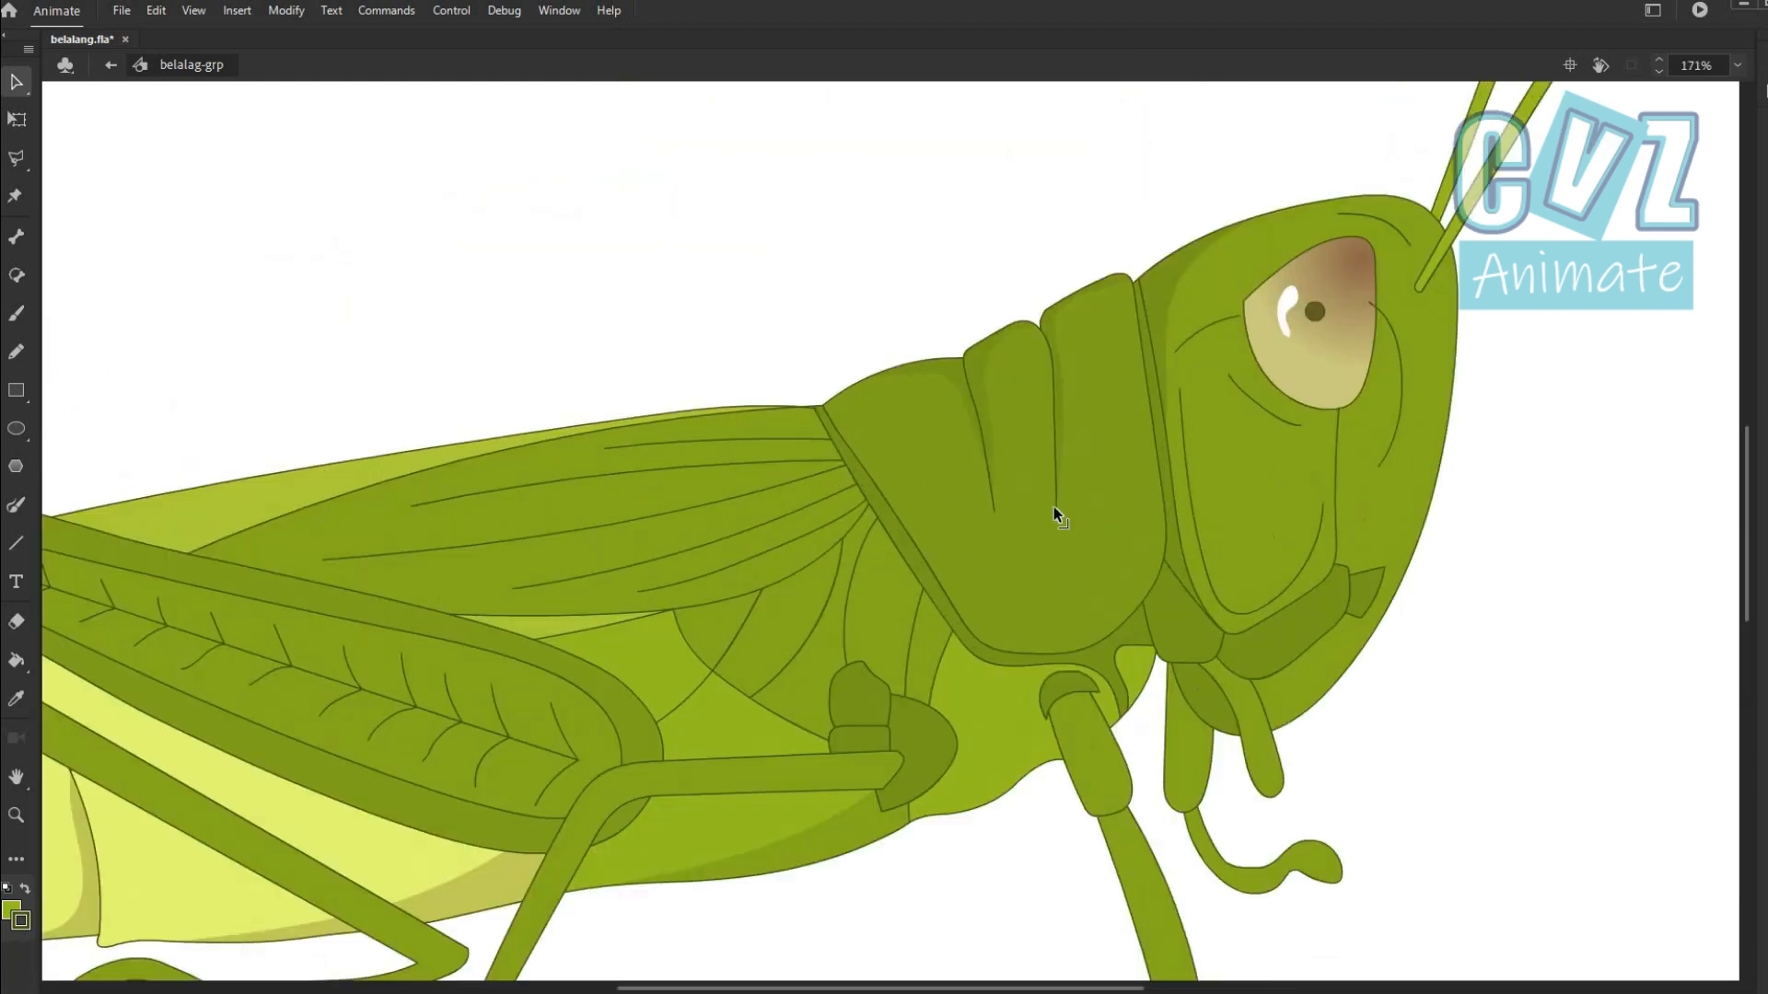
double_click(1053, 506)
scroll(1040, 441, "up", 2)
key("ctrl+c")
scroll(1102, 627, "down", 7)
key("ctrl+v")
Convert the thorax shield copy into a symbol and place it over the front end of the rebuilt body.
right_click(906, 566)
left_click(964, 532)
key("Return")
left_click_drag(894, 568, 808, 639)
scroll(939, 544, "up", 3)
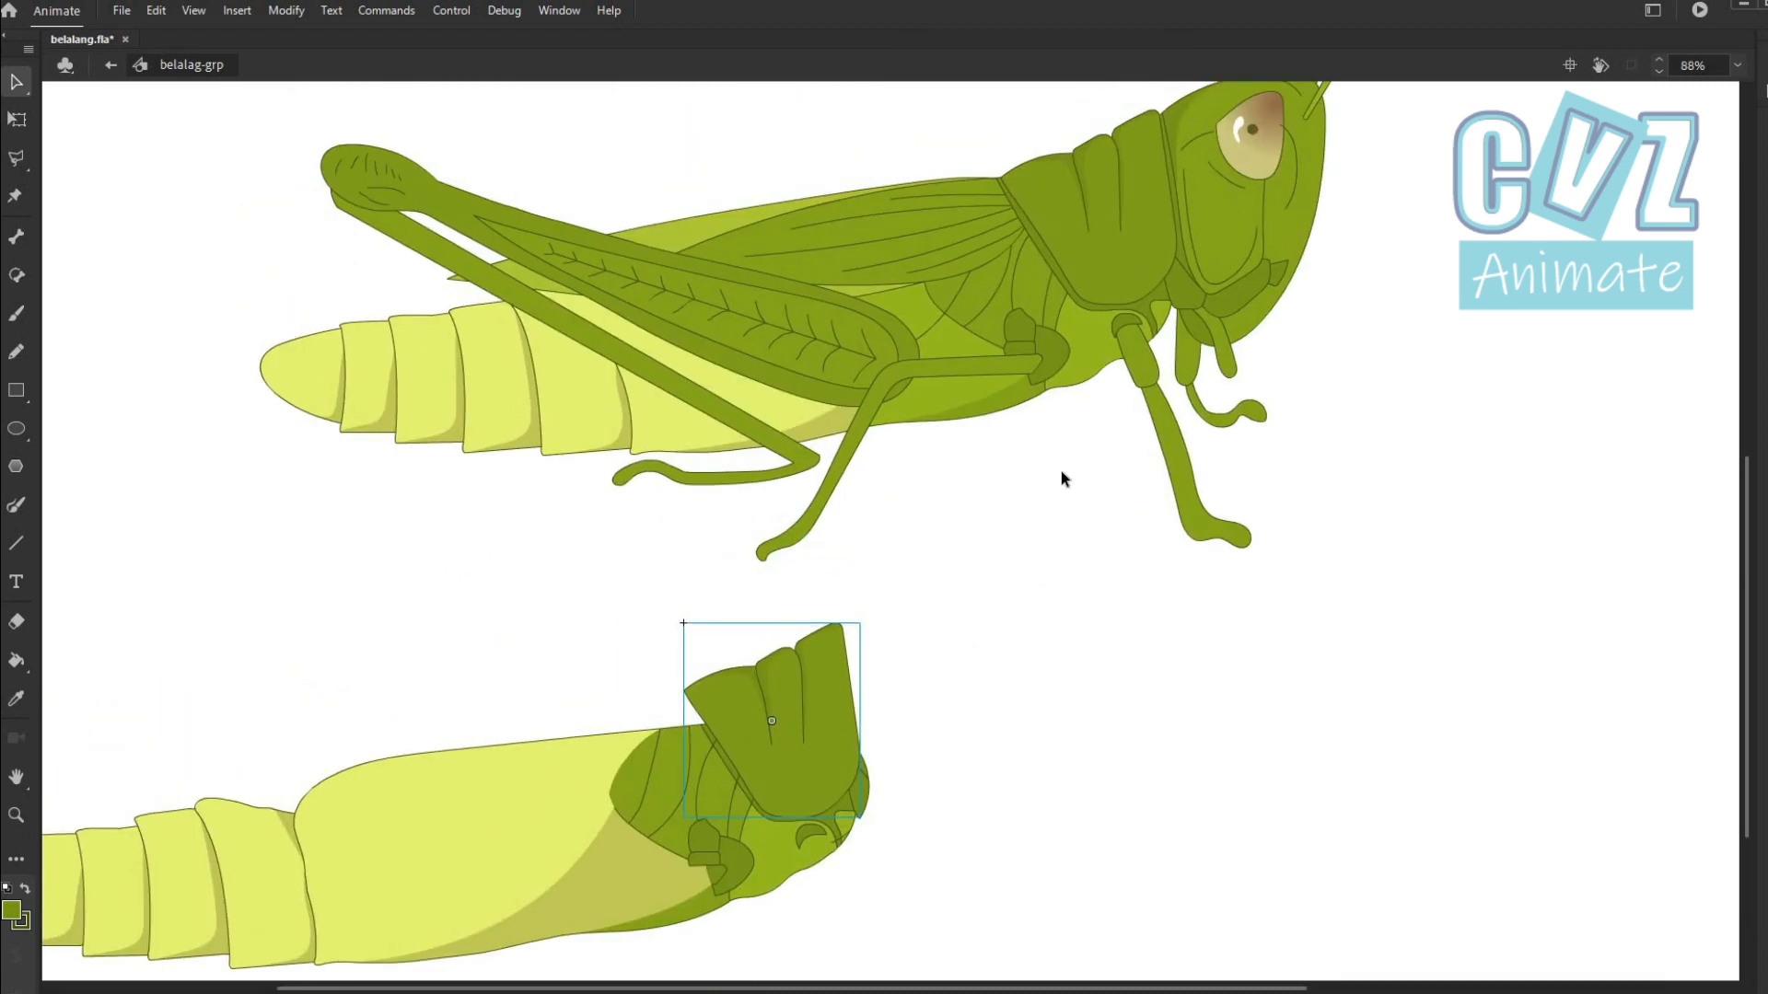
Copy the head with its antennae and mouthparts to the empty area beside the grasshopper and delete the stray piece below its rear edge.
scroll(1284, 223, "up", 5)
scroll(1147, 434, "right", 2)
mouse_move(1010, 117)
left_mouse_down()
mouse_move(1347, 719)
mouse_move(1349, 776)
left_mouse_up()
scroll(1094, 460, "up", 2)
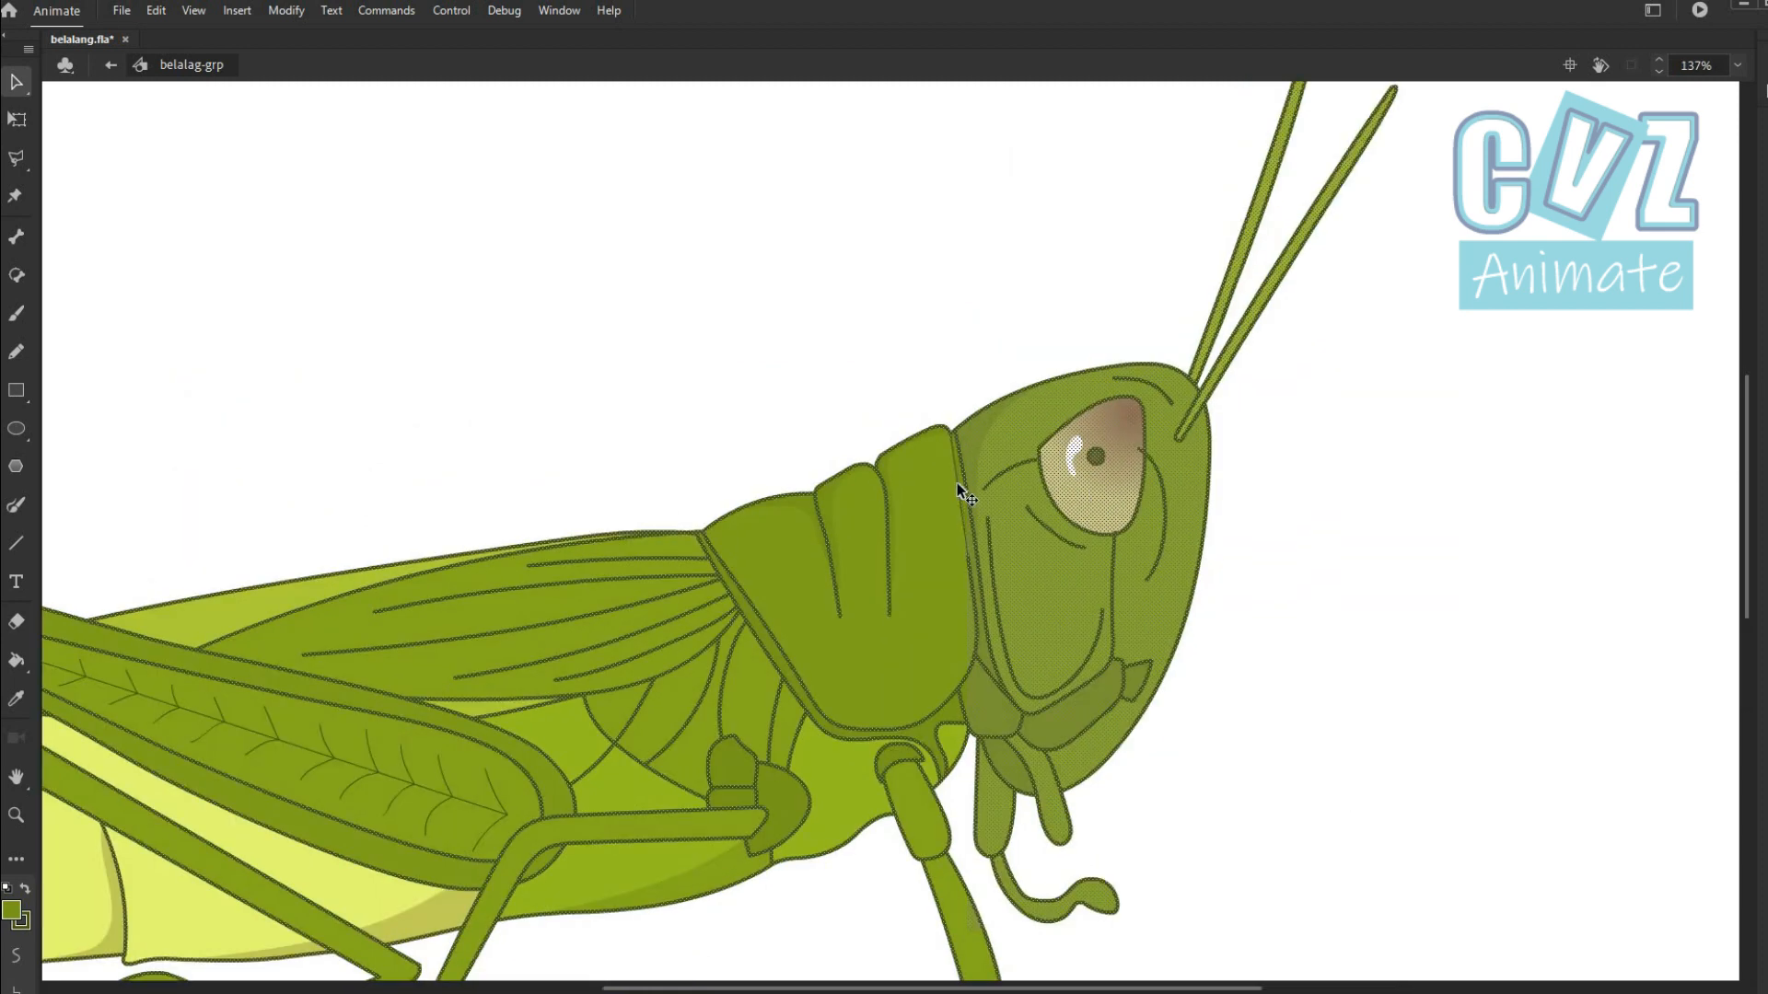
scroll(929, 324, "up", 3)
scroll(939, 312, "down", 2)
scroll(939, 312, "down", 8)
left_click_drag(981, 350, 1236, 524, "alt")
left_click_drag(1179, 703, 1213, 764)
key("Delete")
Draw a rounded neck outline bulging behind the copied head and fill it with dark green.
scroll(1323, 637, "up", 4)
key("b")
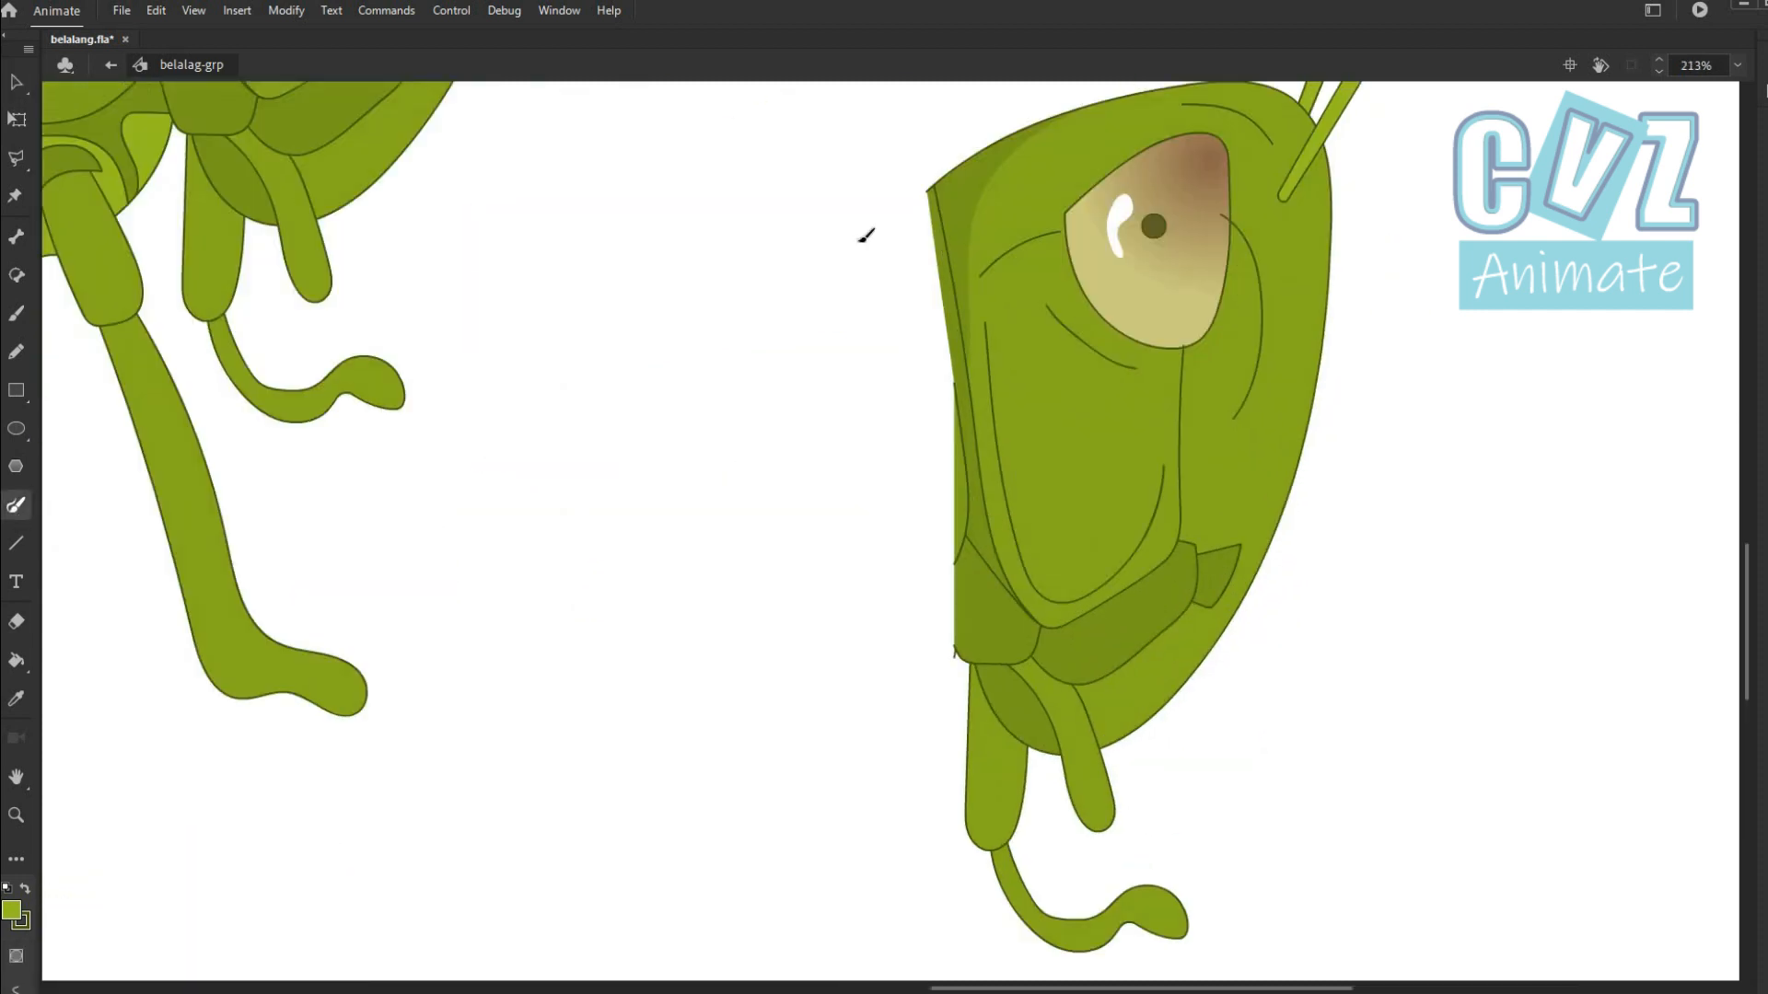
left_click_drag(916, 634, 956, 649)
key("v")
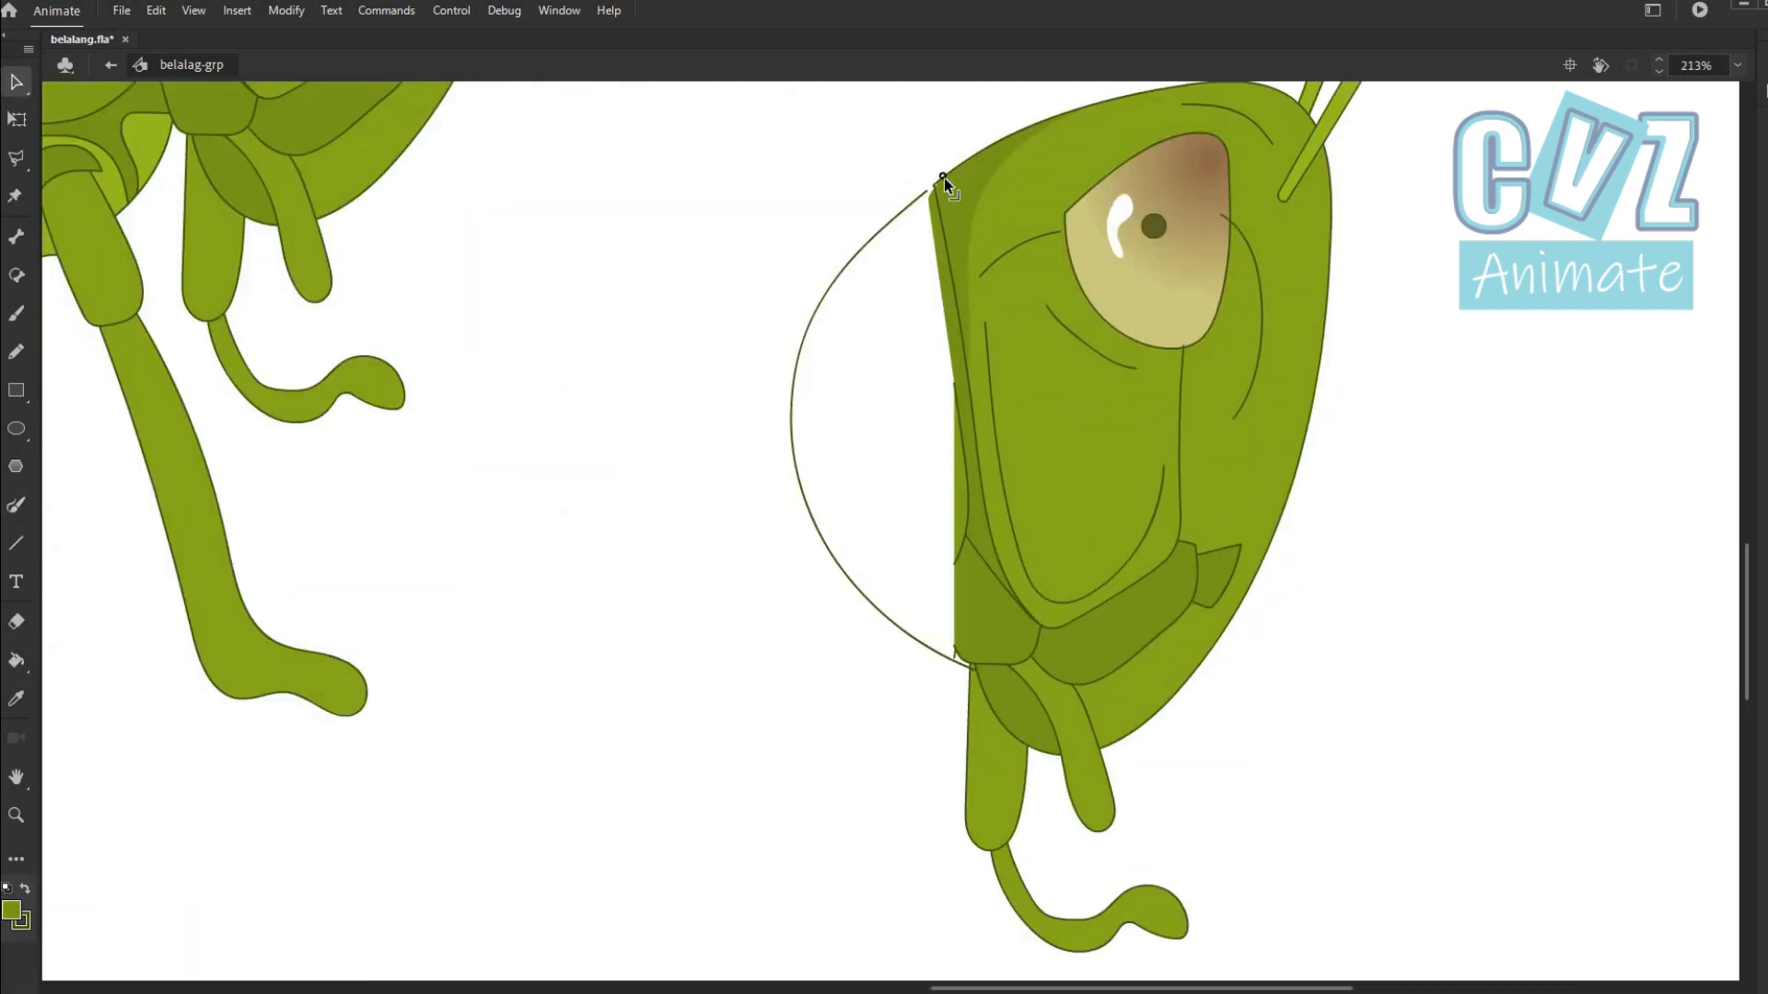
scroll(944, 175, "up", 5)
scroll(892, 235, "down", 5)
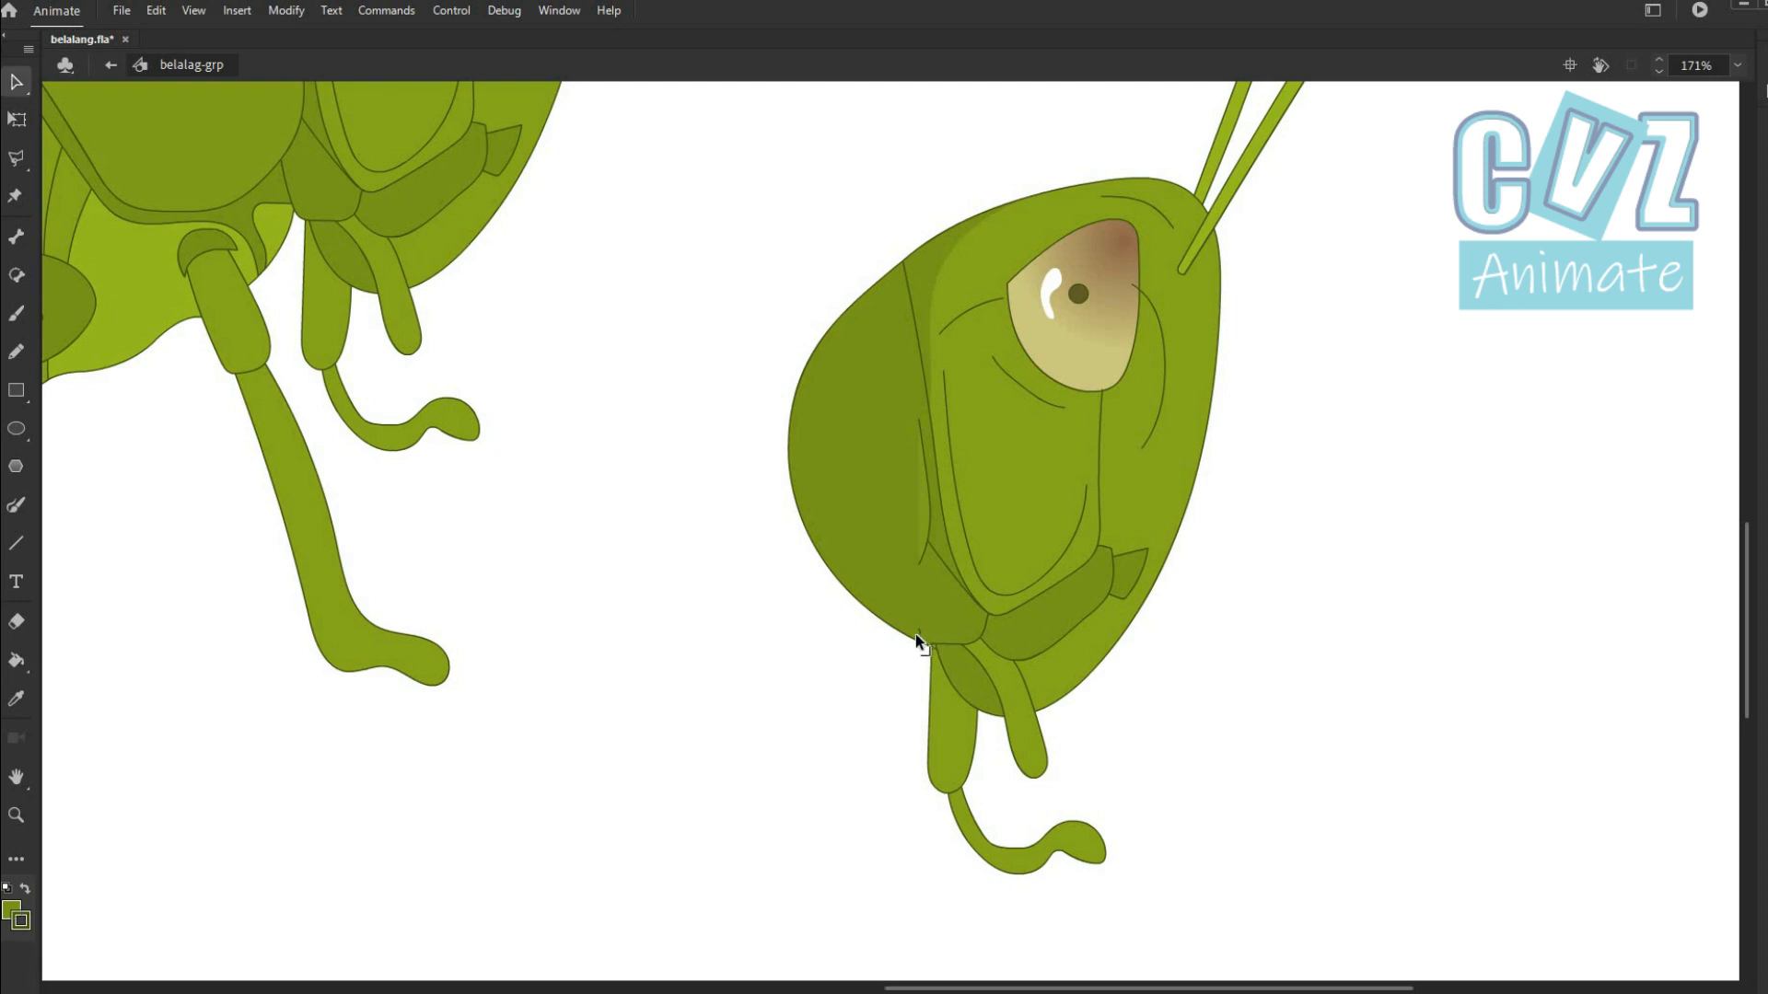
Convert the complete head with its antennae into a symbol and fit it against the rebuilt thorax shield.
scroll(917, 635, "up", 4)
scroll(714, 647, "down", 7)
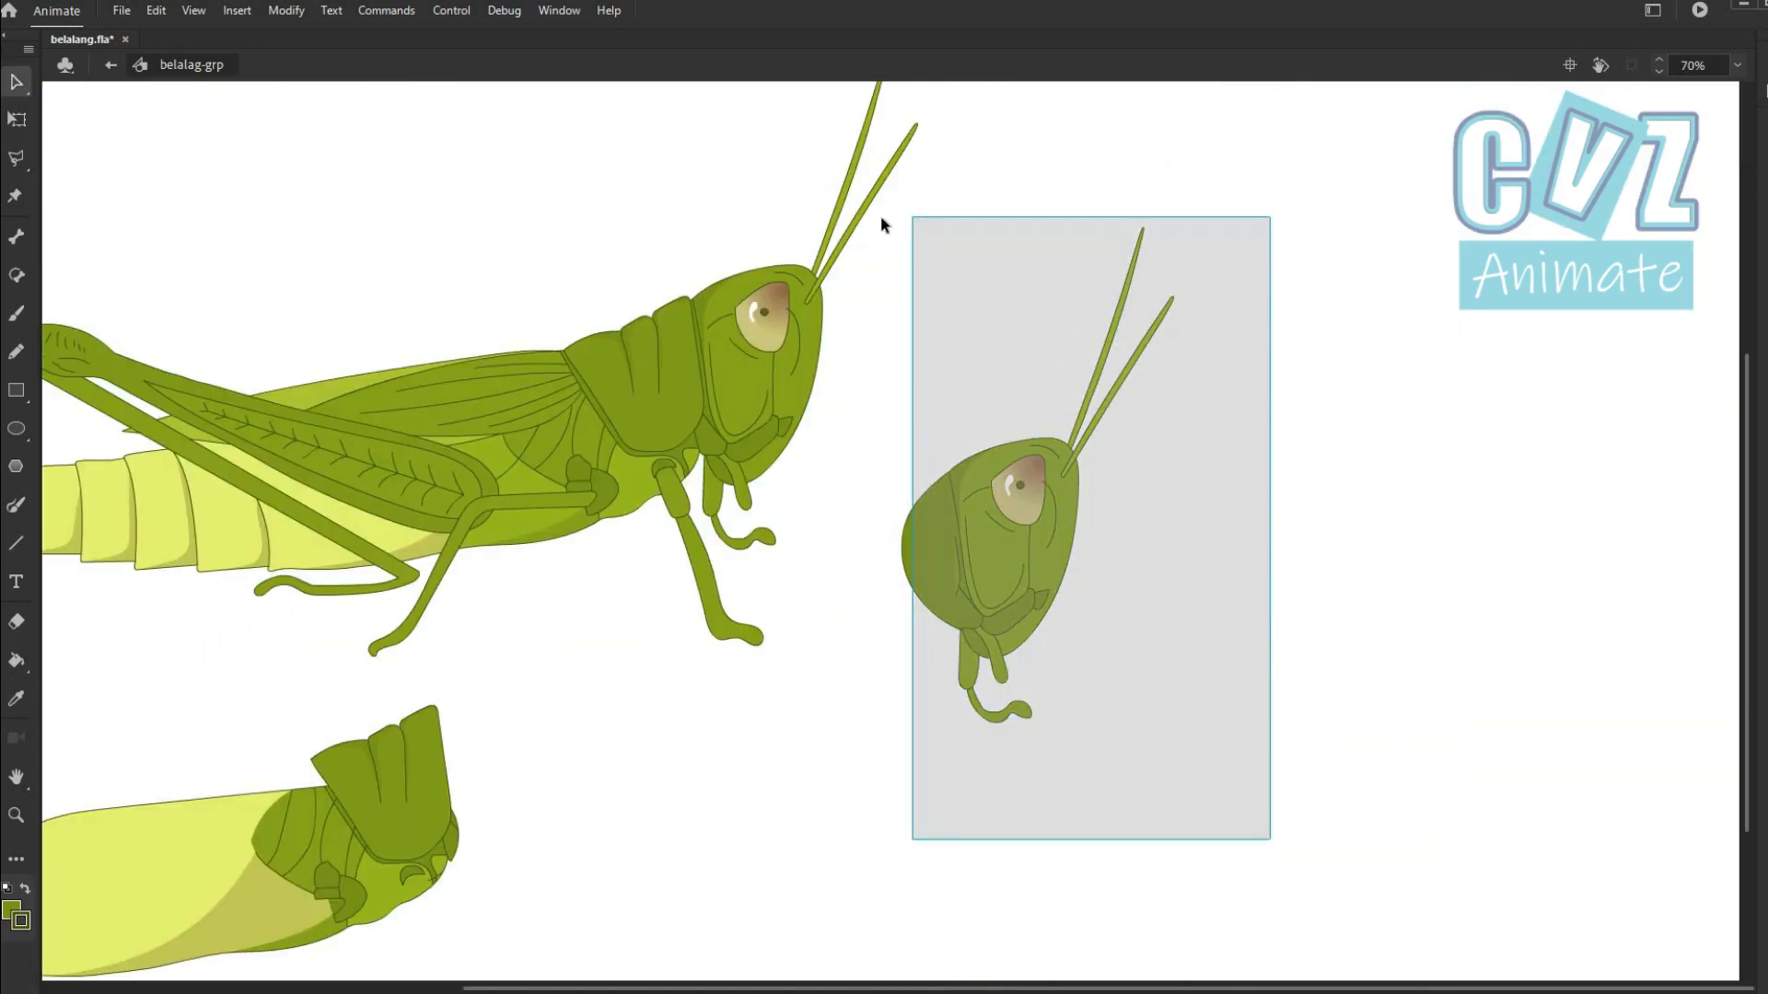
left_click(996, 583)
left_click_drag(996, 582, 511, 811)
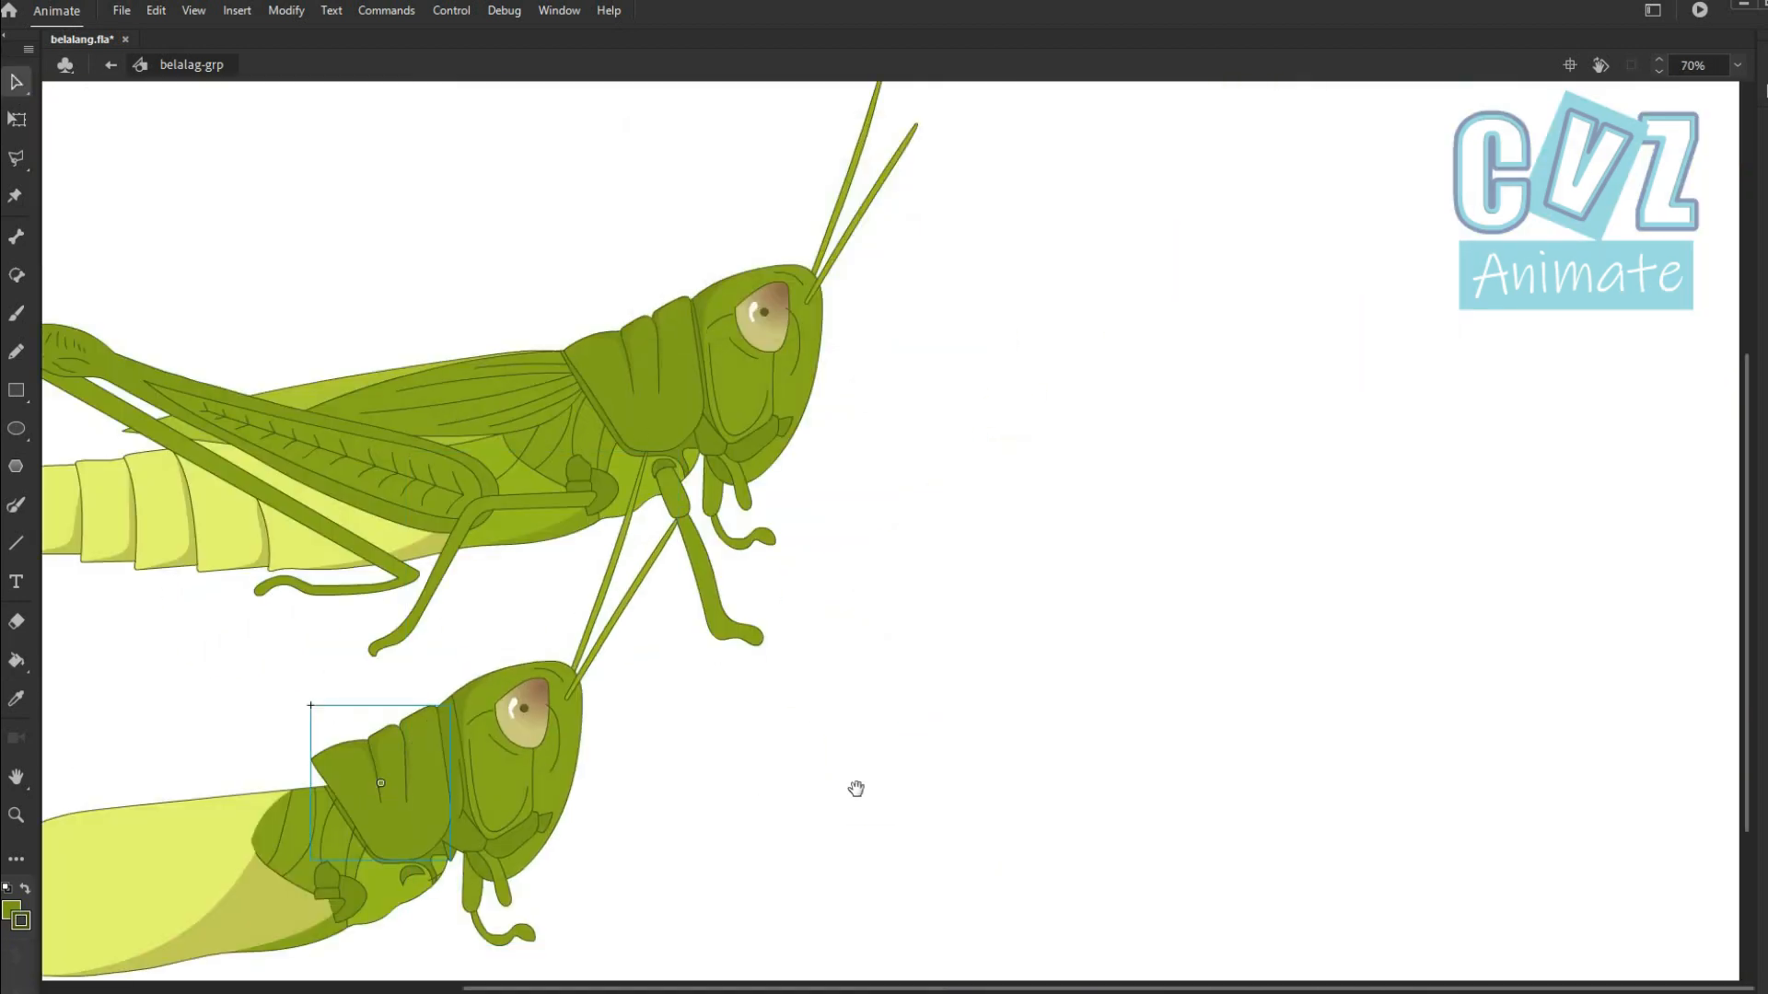
Copy the dark-green front wing with its veins and place the copy in the empty area beside the grasshopper.
left_click_drag(857, 789, 1271, 732)
scroll(871, 355, "up", 2)
left_click(871, 355)
scroll(836, 322, "up", 2)
scroll(836, 321, "down", 4)
key("ctrl+v")
left_click_drag(949, 559, 1392, 617)
Smooth the notched lower edge near the tip of the copied front wing.
scroll(1436, 617, "up", 3)
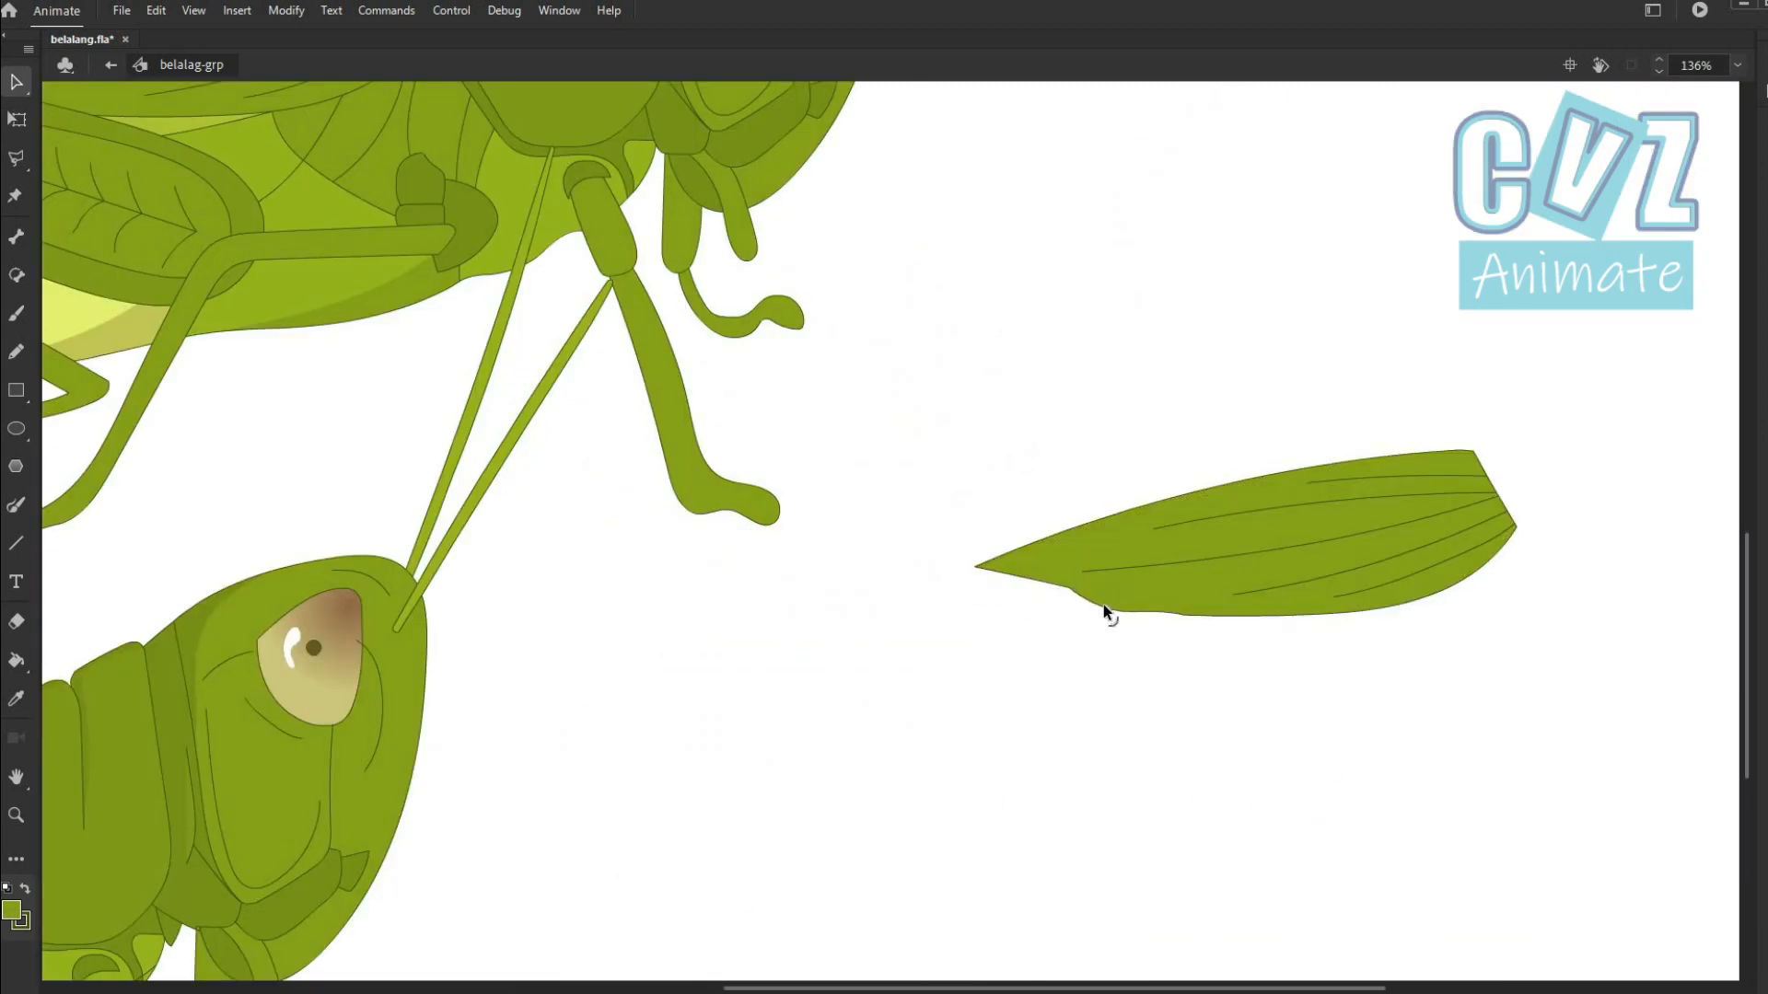
scroll(1103, 604, "up", 3)
left_click_drag(1103, 604, 1068, 593)
scroll(1152, 612, "down", 4)
Draw a rounded root end on the front wing, fill it with matching green, and delete the old cut-off edge lines.
scroll(1575, 498, "up", 6)
left_click(16, 504)
mouse_move(1002, 460)
left_mouse_down()
mouse_move(1172, 478)
mouse_move(1140, 705)
left_mouse_up()
left_click(15, 660)
left_click(1130, 561)
key("v")
key("Delete")
left_click(1142, 703)
key("Delete")
left_click(1015, 462)
Extend the front wing's vein lines into its new rounded root end.
left_click_drag(1059, 538, 1134, 543)
left_click_drag(1087, 587, 1143, 585)
left_click_drag(1120, 646, 1147, 599)
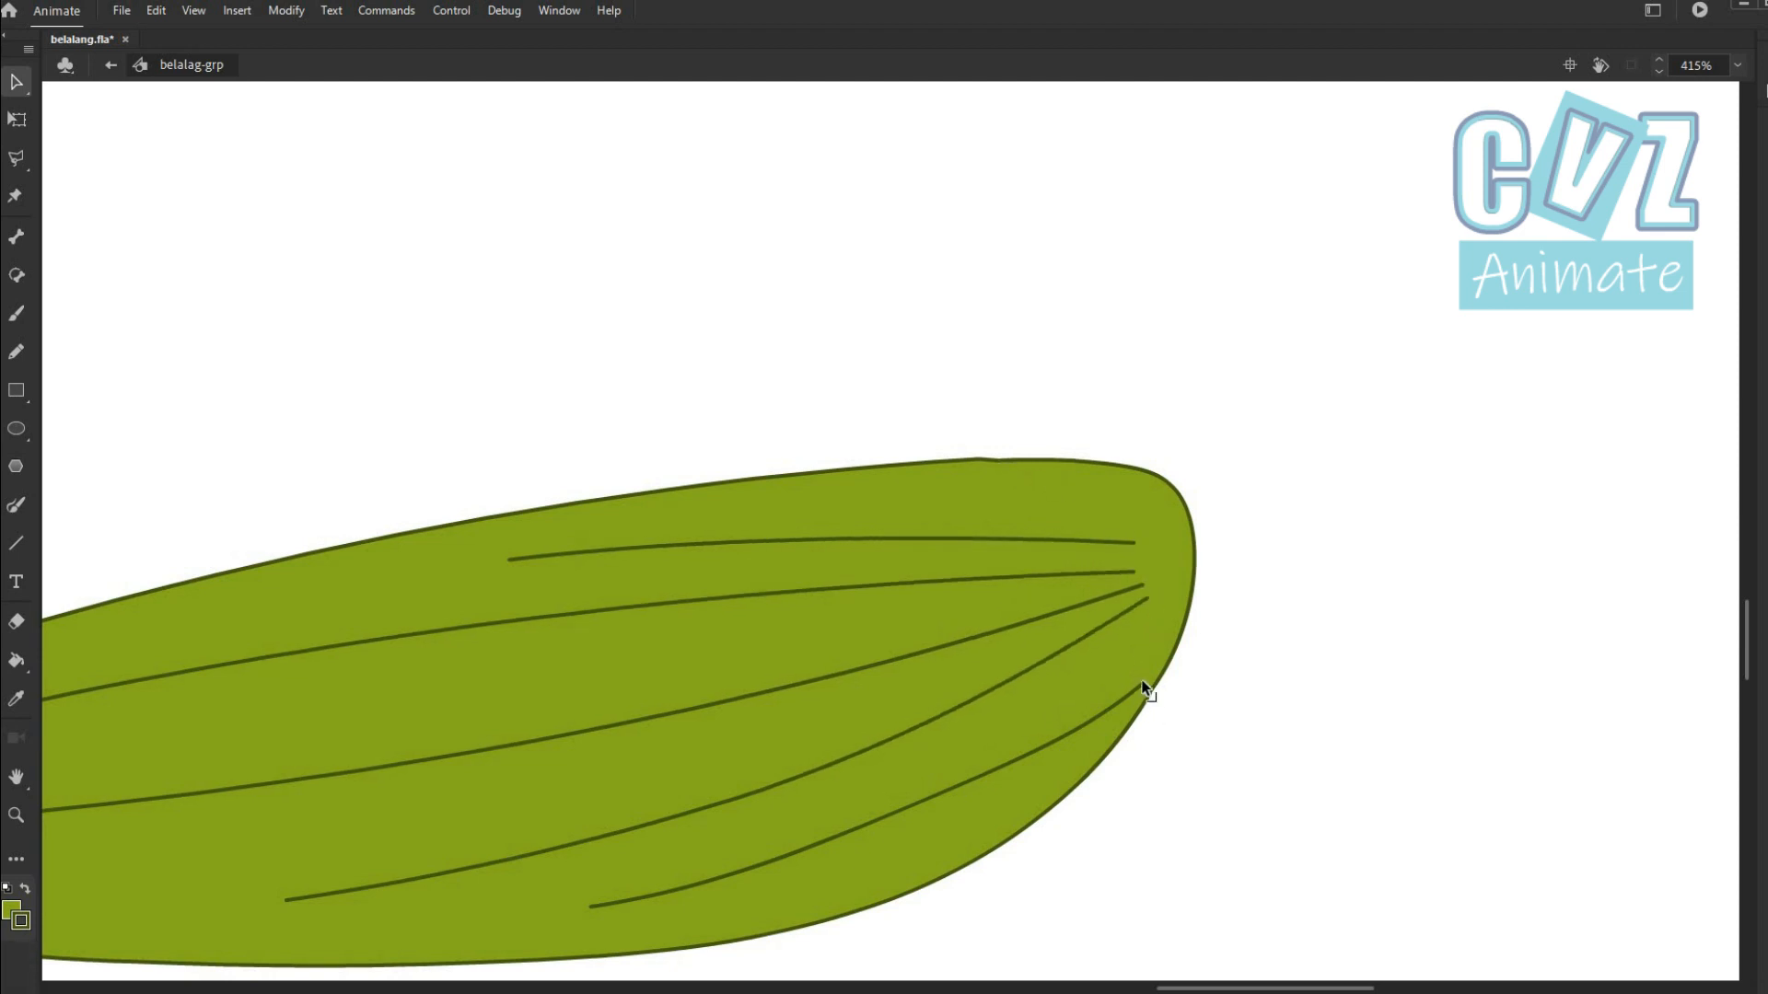
Convert the whole front wing into a graphic symbol named s1.
scroll(1154, 671, "down", 6)
left_click_drag(685, 573, 1207, 762)
right_click(1121, 665)
left_click(1229, 631)
type("jj")
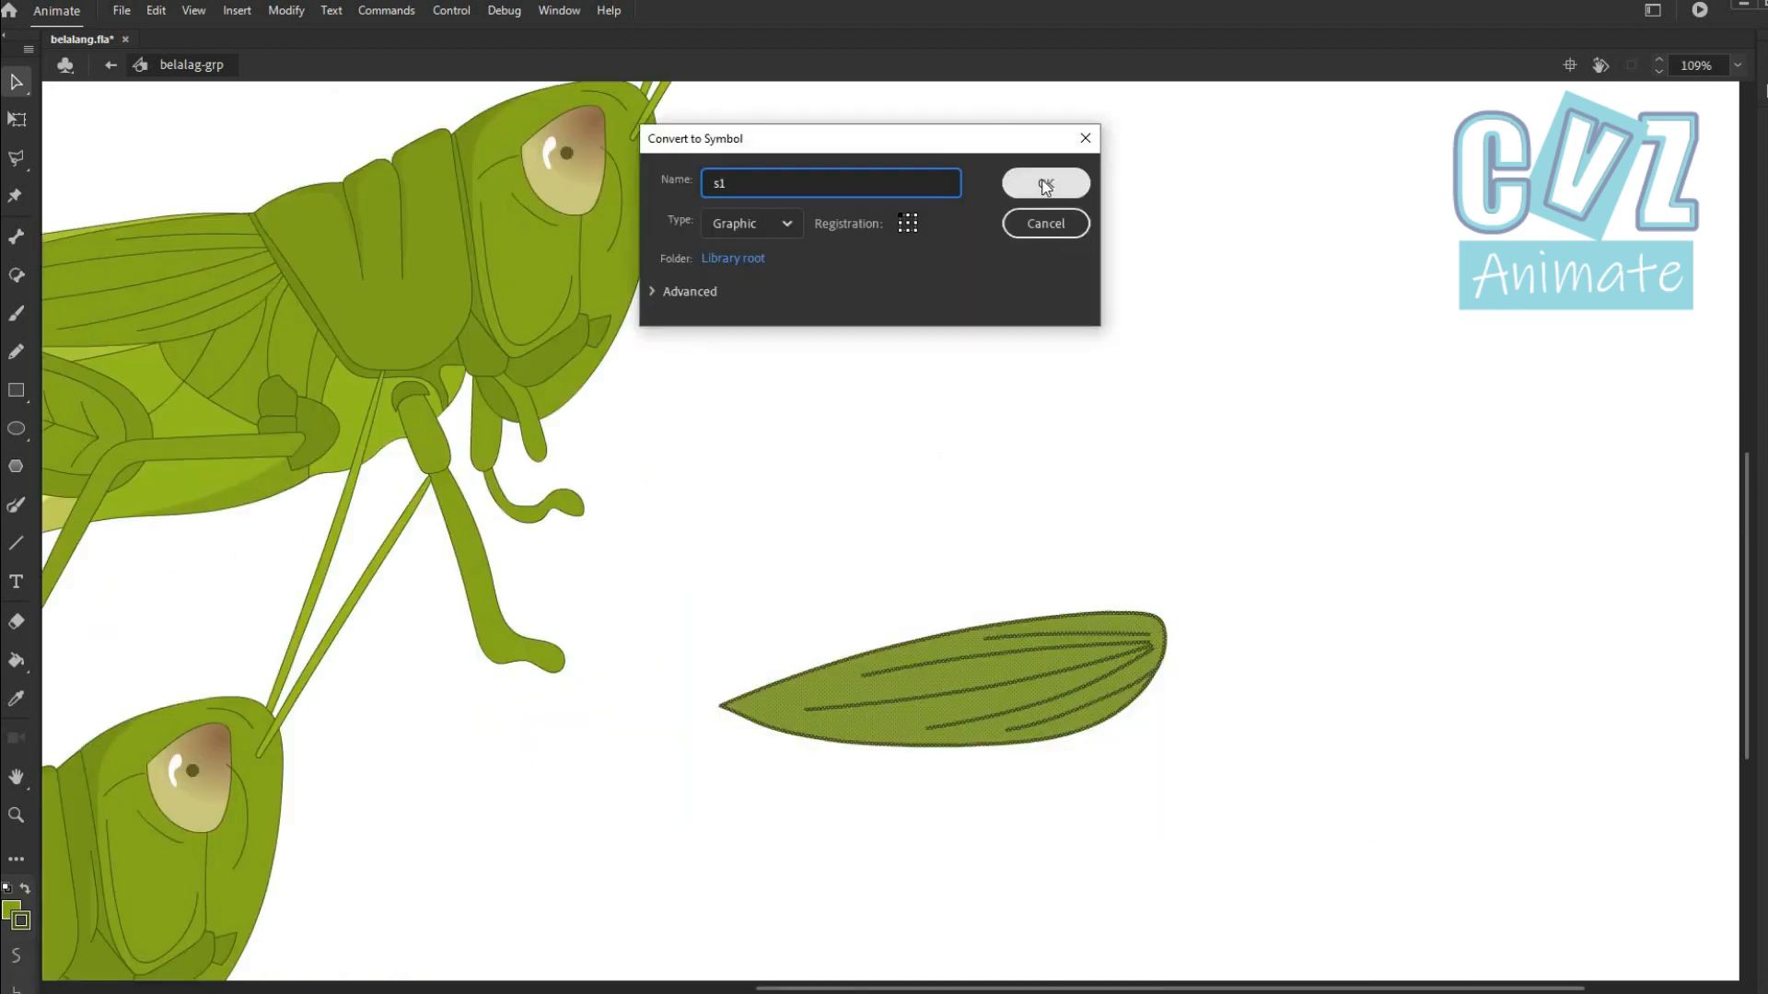
left_click(1046, 182)
Place the front wing symbol on the rebuilt body and send it one level back.
left_click_drag(872, 600, 762, 587)
key("ctrl+Down")
scroll(921, 571, "down", 2)
scroll(911, 193, "up", 3)
Select all visible light-green pieces of the rear wing and paste a copy of them beside the grasshopper.
left_click(828, 188)
double_click(645, 250, "shift")
double_click(828, 184, "shift")
double_click(515, 251, "shift")
left_click(465, 244)
scroll(464, 244, "up", 4)
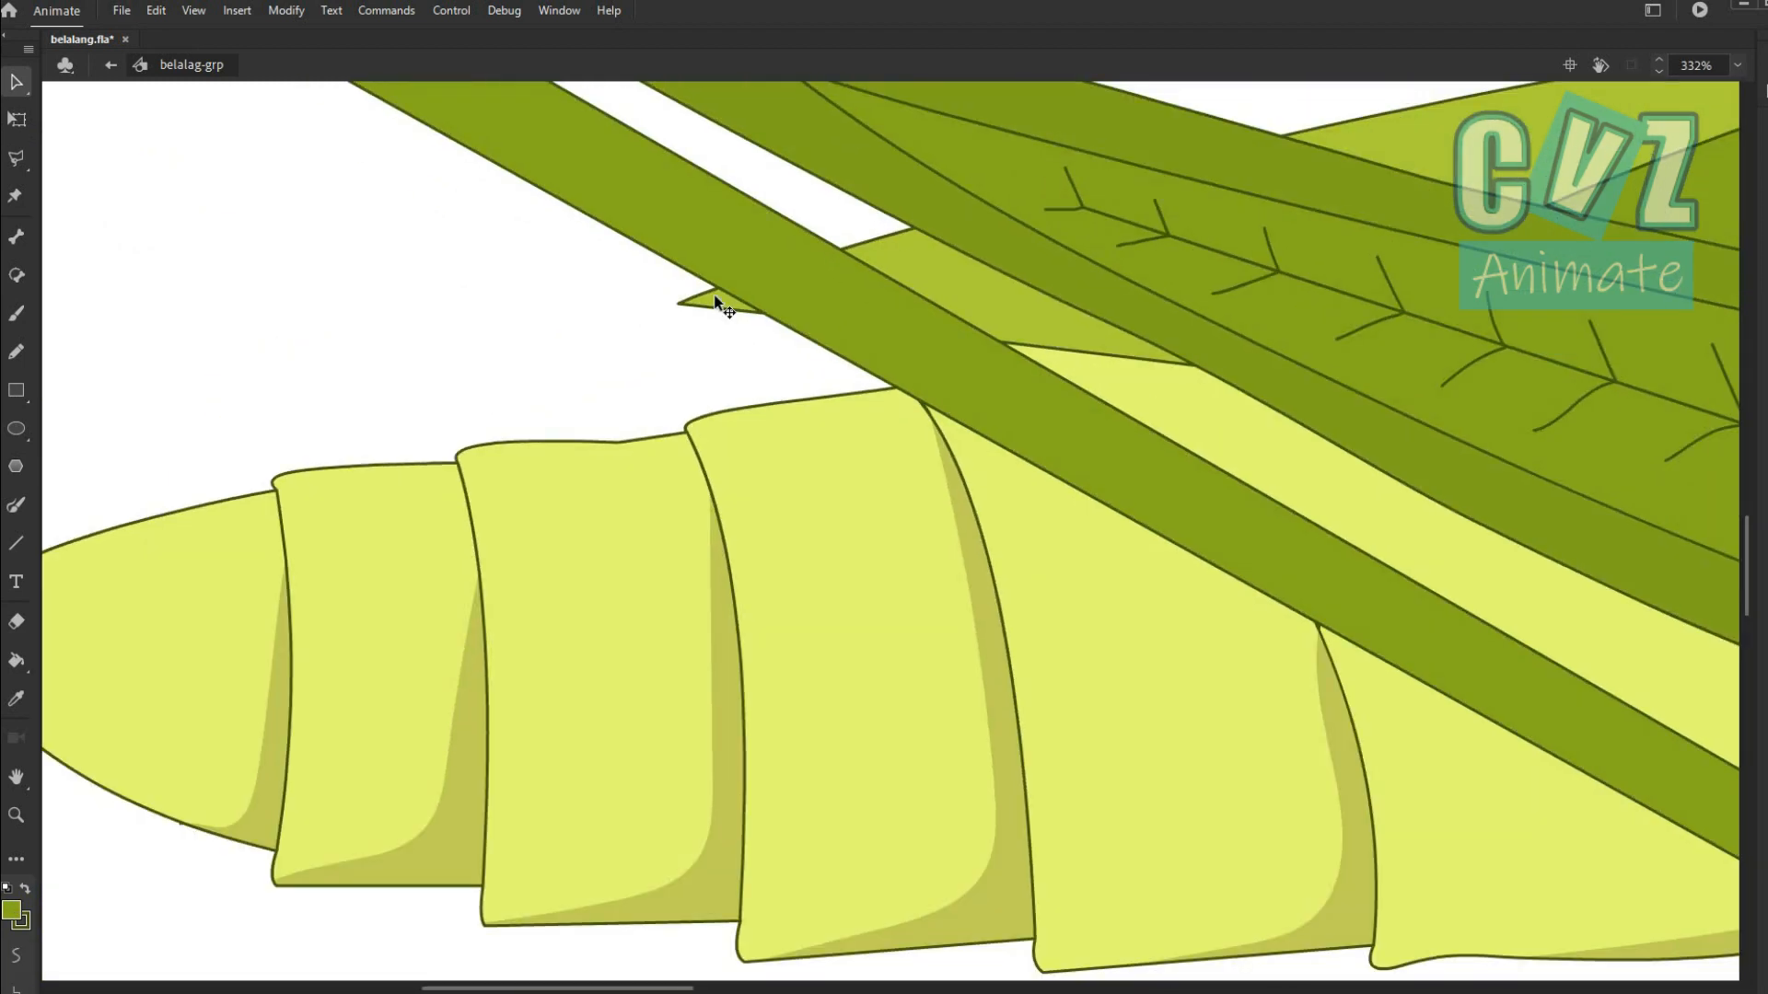
double_click(720, 296)
scroll(719, 296, "down", 3)
left_click_drag(472, 383, 737, 375)
scroll(589, 383, "down", 6)
key("ctrl+x")
key("ctrl+v")
left_click_drag(881, 537, 1222, 496)
left_click(1479, 505)
Connect the loose rear wing pieces with lines along the upper and lower edges and close the outline at the root end.
scroll(1436, 499, "up", 4)
left_click(16, 508)
scroll(734, 519, "up", 3)
mouse_move(572, 558)
left_mouse_down()
mouse_move(663, 528)
mouse_move(648, 533)
left_mouse_up()
key("n")
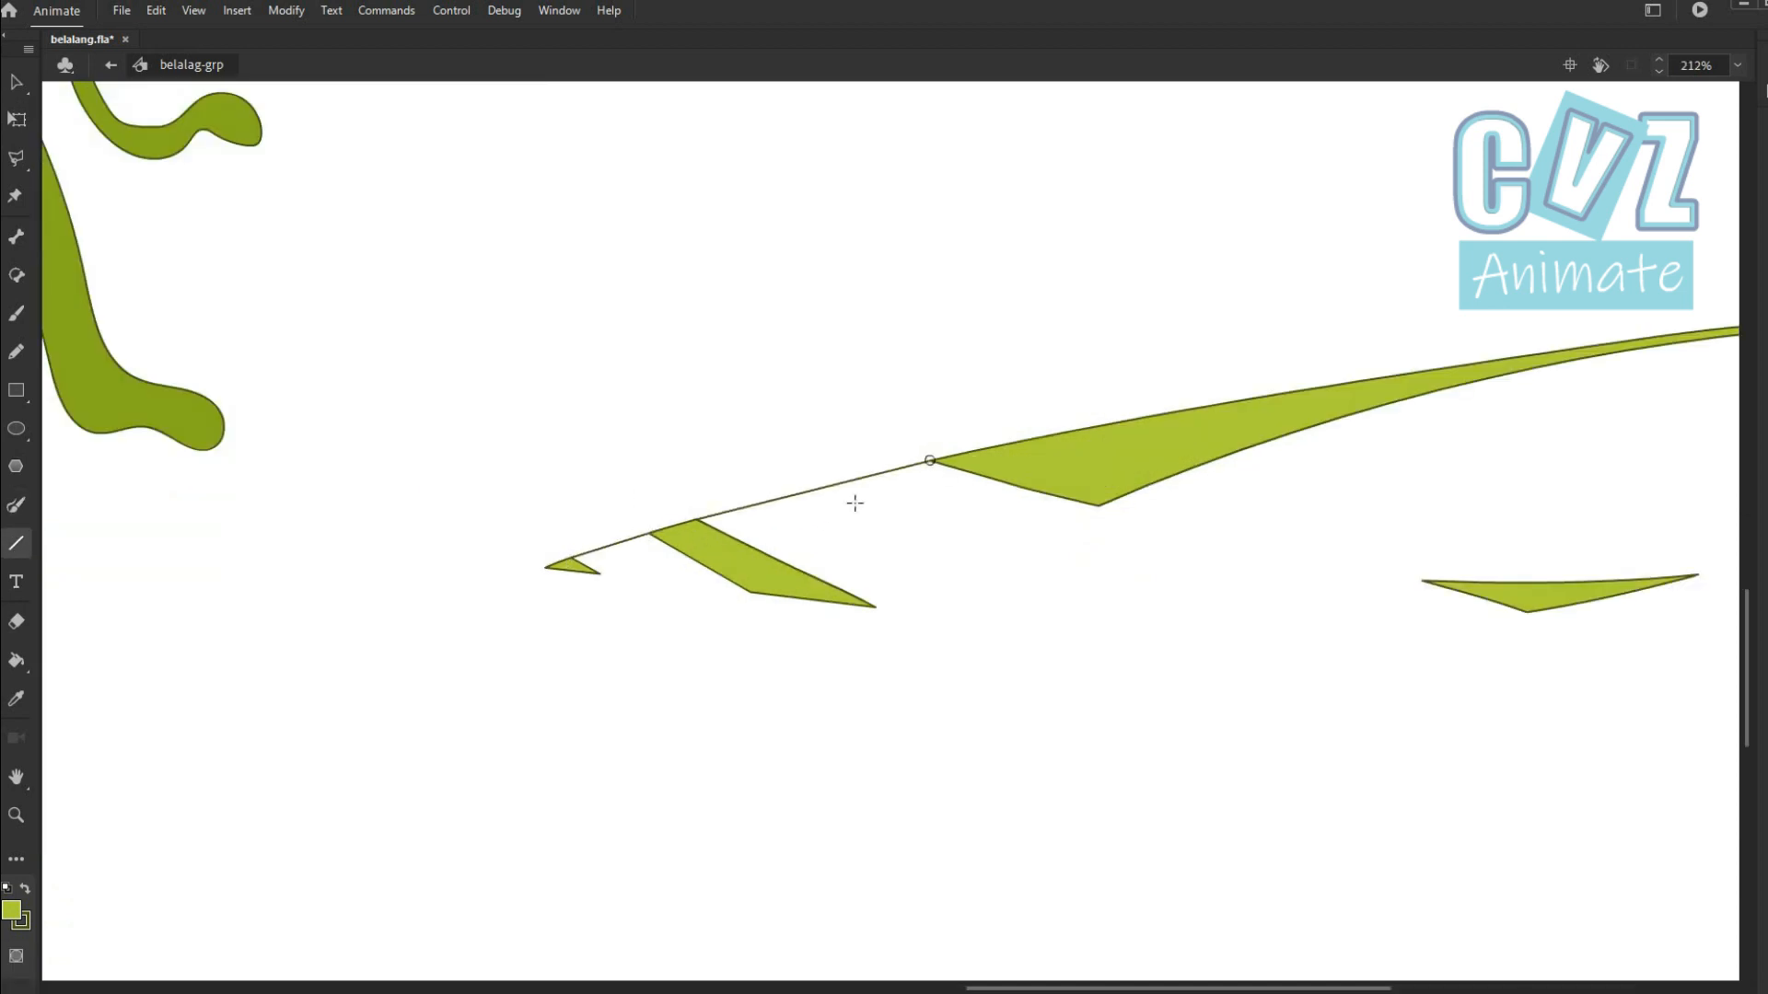
left_click_drag(1314, 633, 1527, 612)
left_click_drag(1611, 589, 1302, 365)
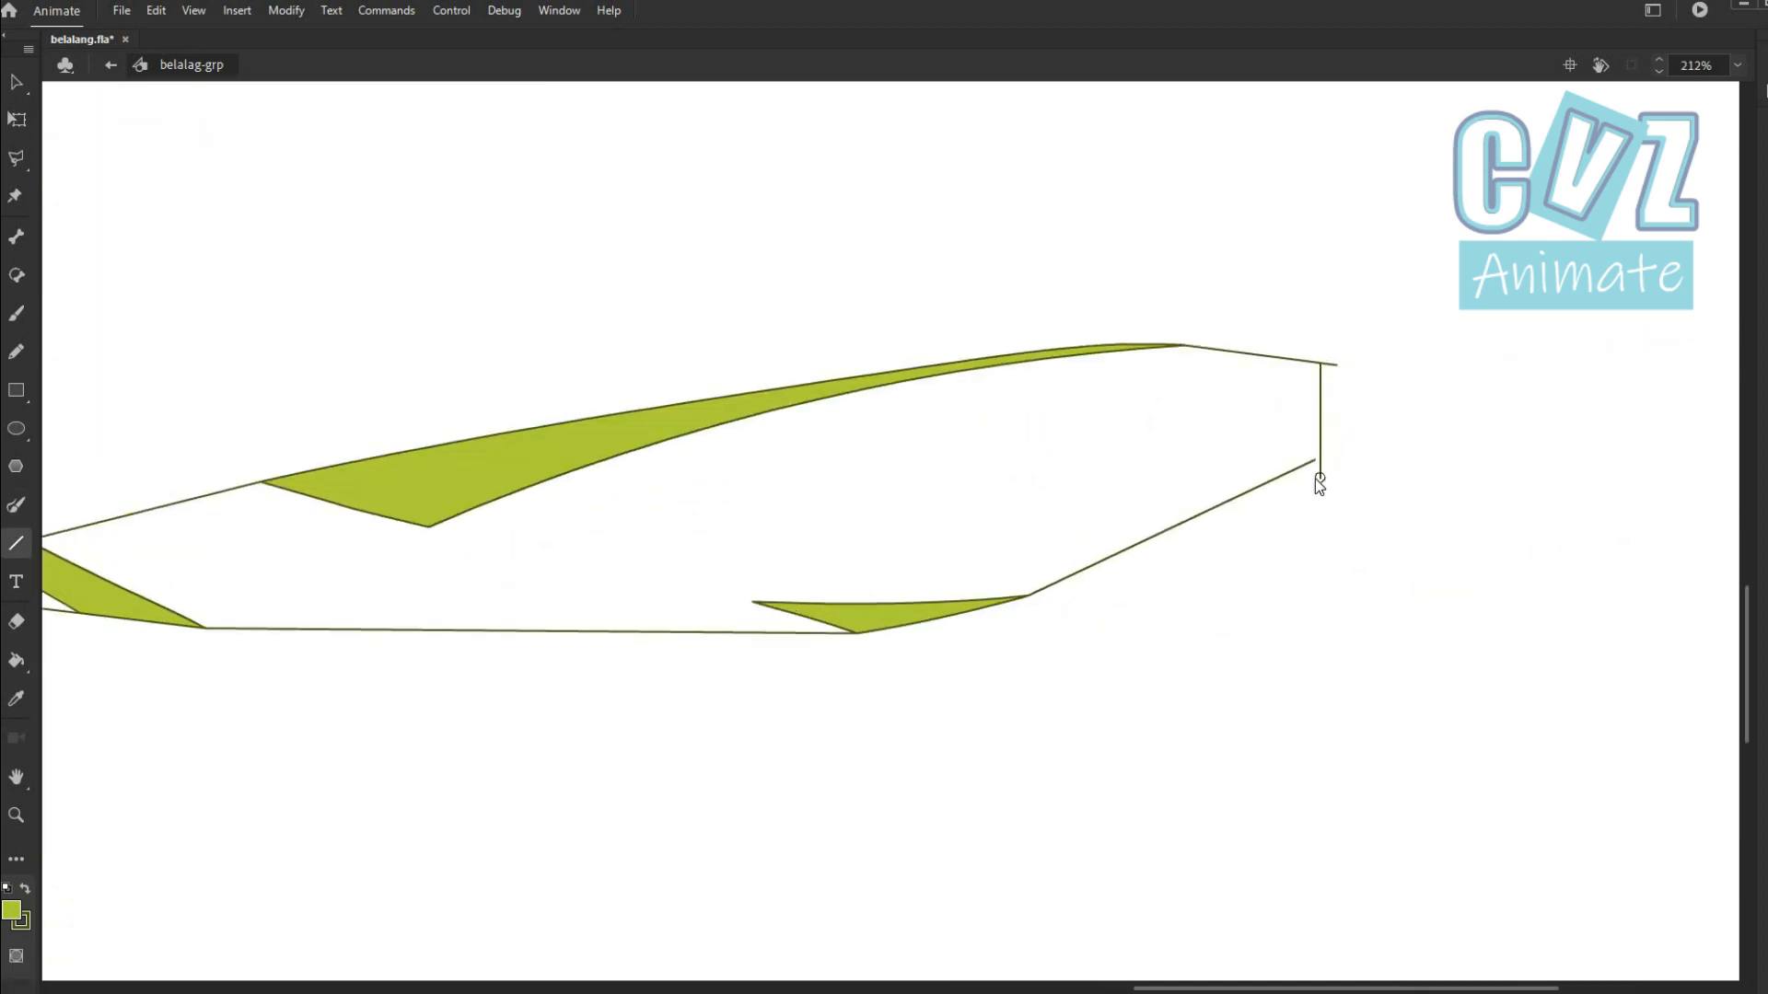
left_click_drag(1319, 477, 1315, 460)
Bend the rear wing's straight connecting lines into smooth curves and delete the line end overhanging the root.
key("v")
scroll(1305, 518, "down", 2)
scroll(558, 549, "up", 3)
left_click_drag(534, 480, 531, 467)
left_click_drag(922, 623, 925, 643)
left_click_drag(966, 556, 256, 621)
left_click_drag(1231, 342, 1230, 334)
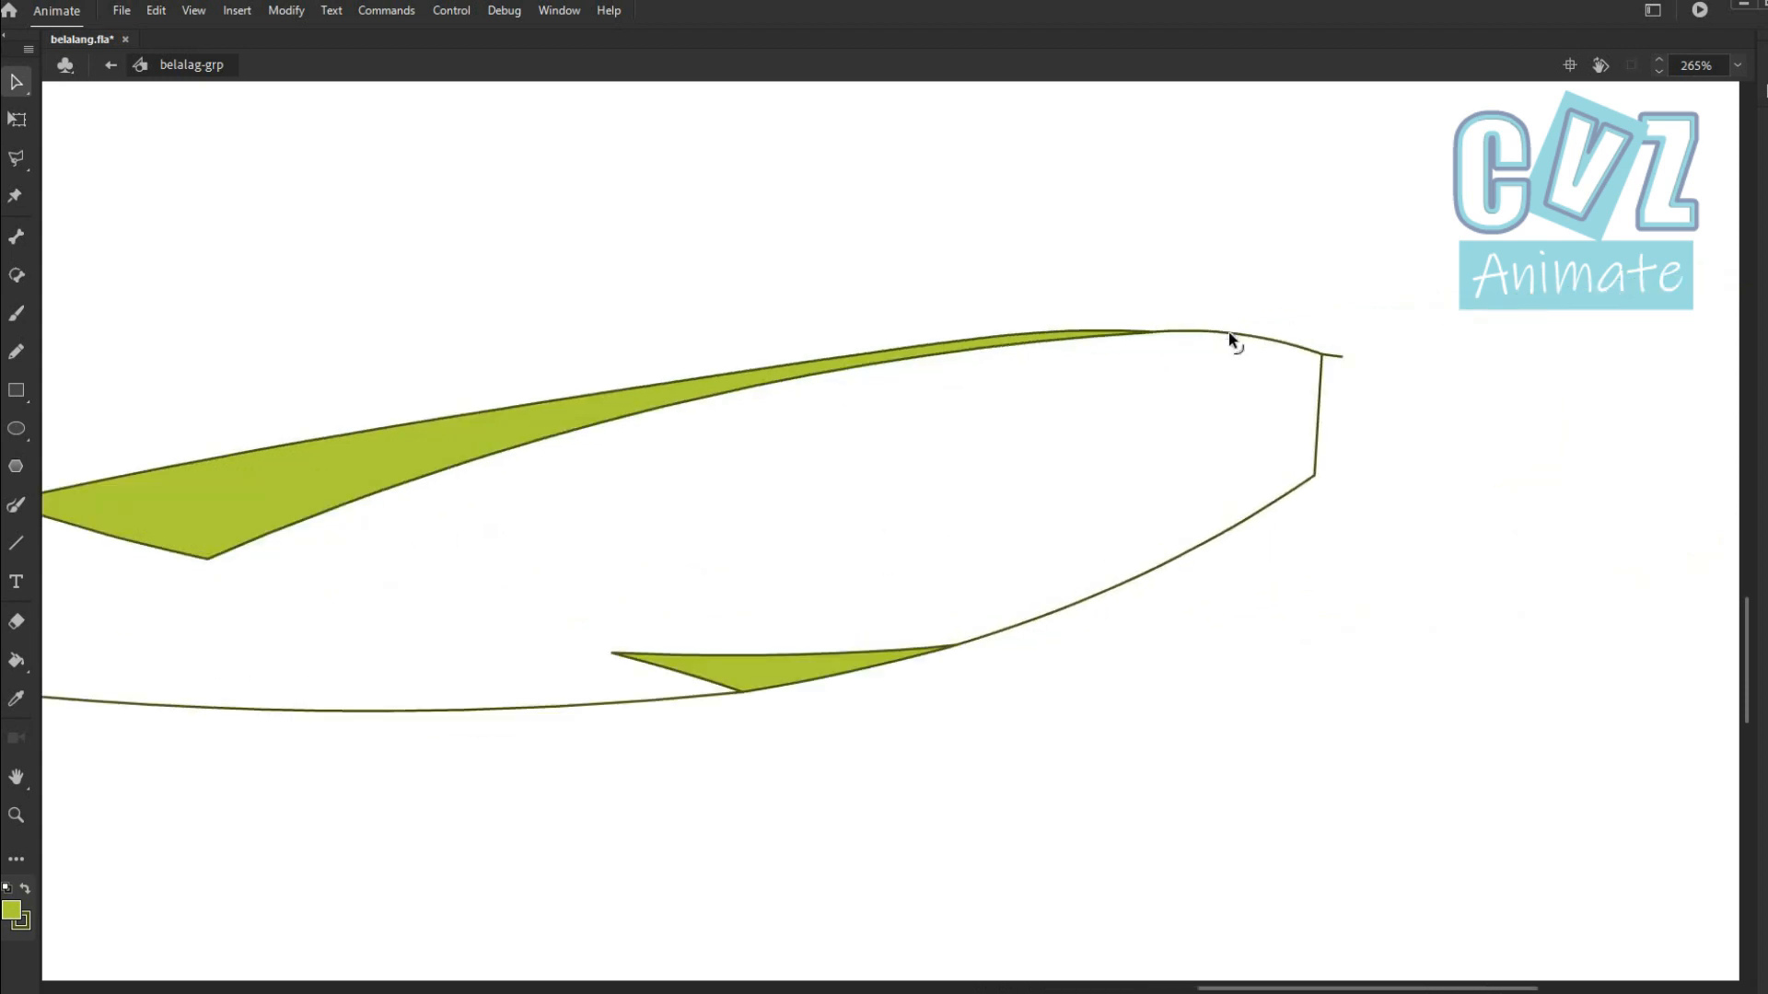
left_click(1339, 356)
key("Delete")
Fill the empty areas inside the rear wing outline with light green.
scroll(1342, 355, "down", 5)
key("k")
left_click(987, 433)
left_click(783, 446)
key("v")
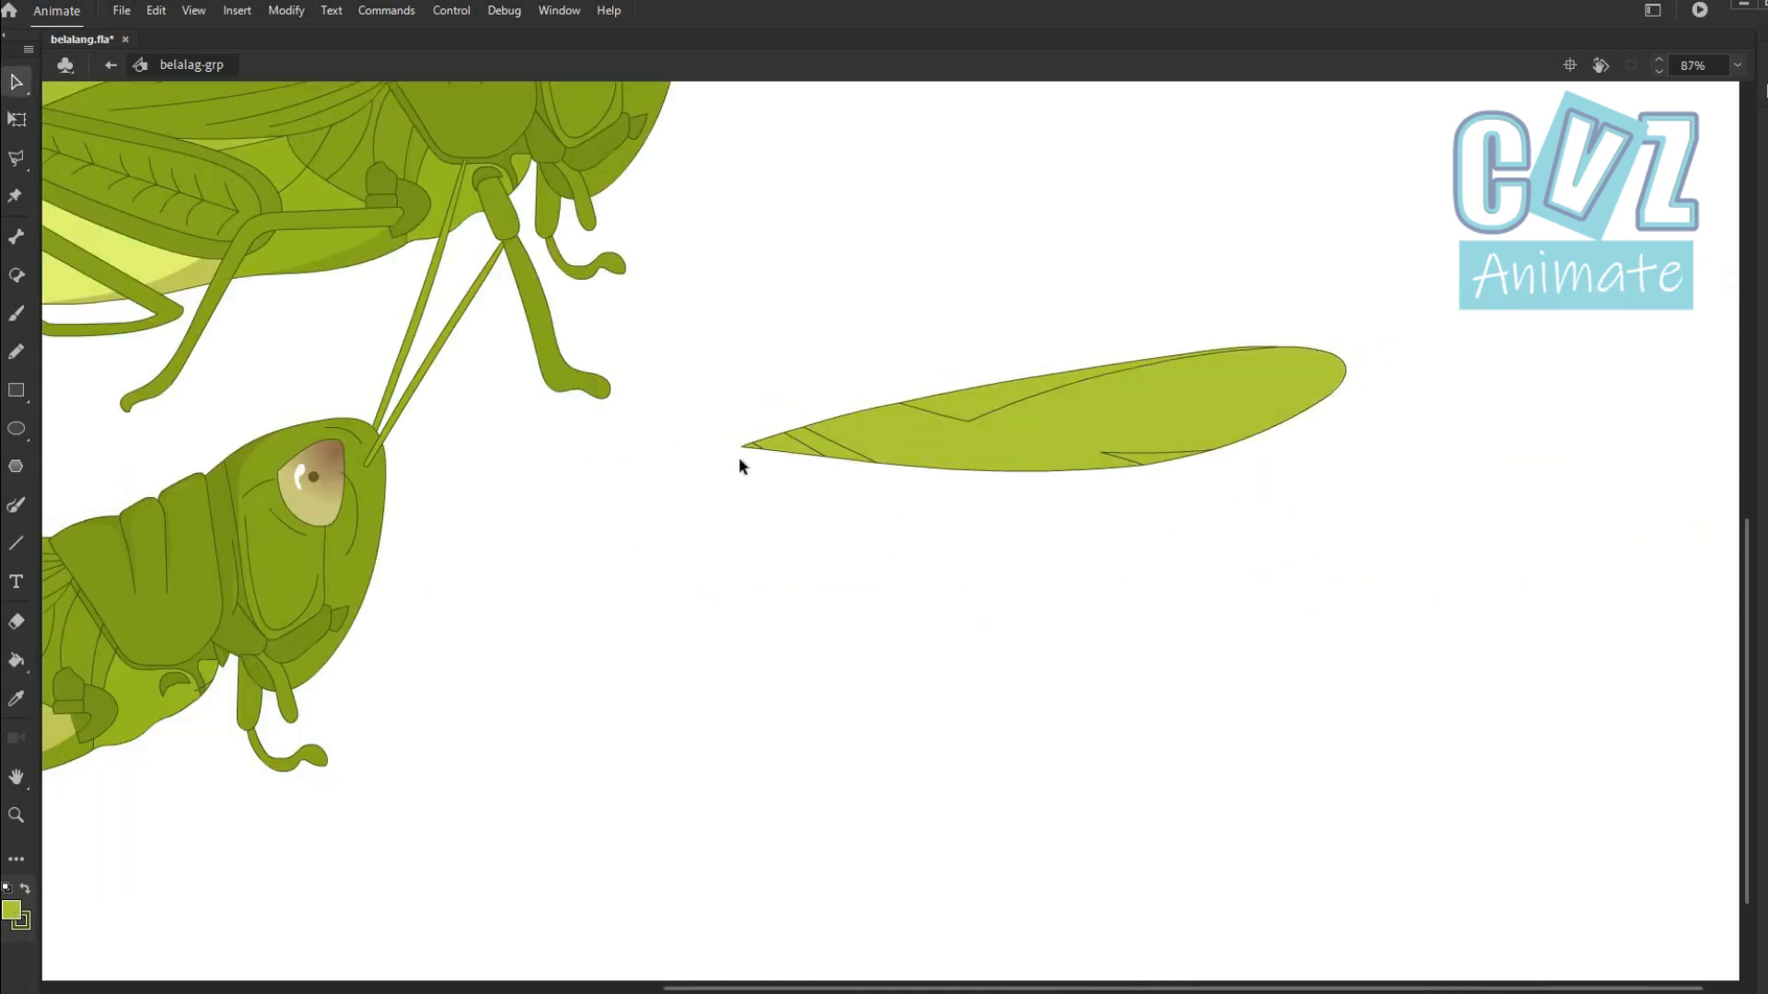
Select the whole rear wing and convert it into a symbol.
right_click(1222, 429)
left_click_drag(737, 308, 639, 597)
left_click(1296, 916)
type("s")
key("Return")
Send the rear wing symbol two levels back and nudge it into position behind the front wing.
scroll(1372, 603, "down", 3)
key("ctrl+Down")
key("ctrl+Down")
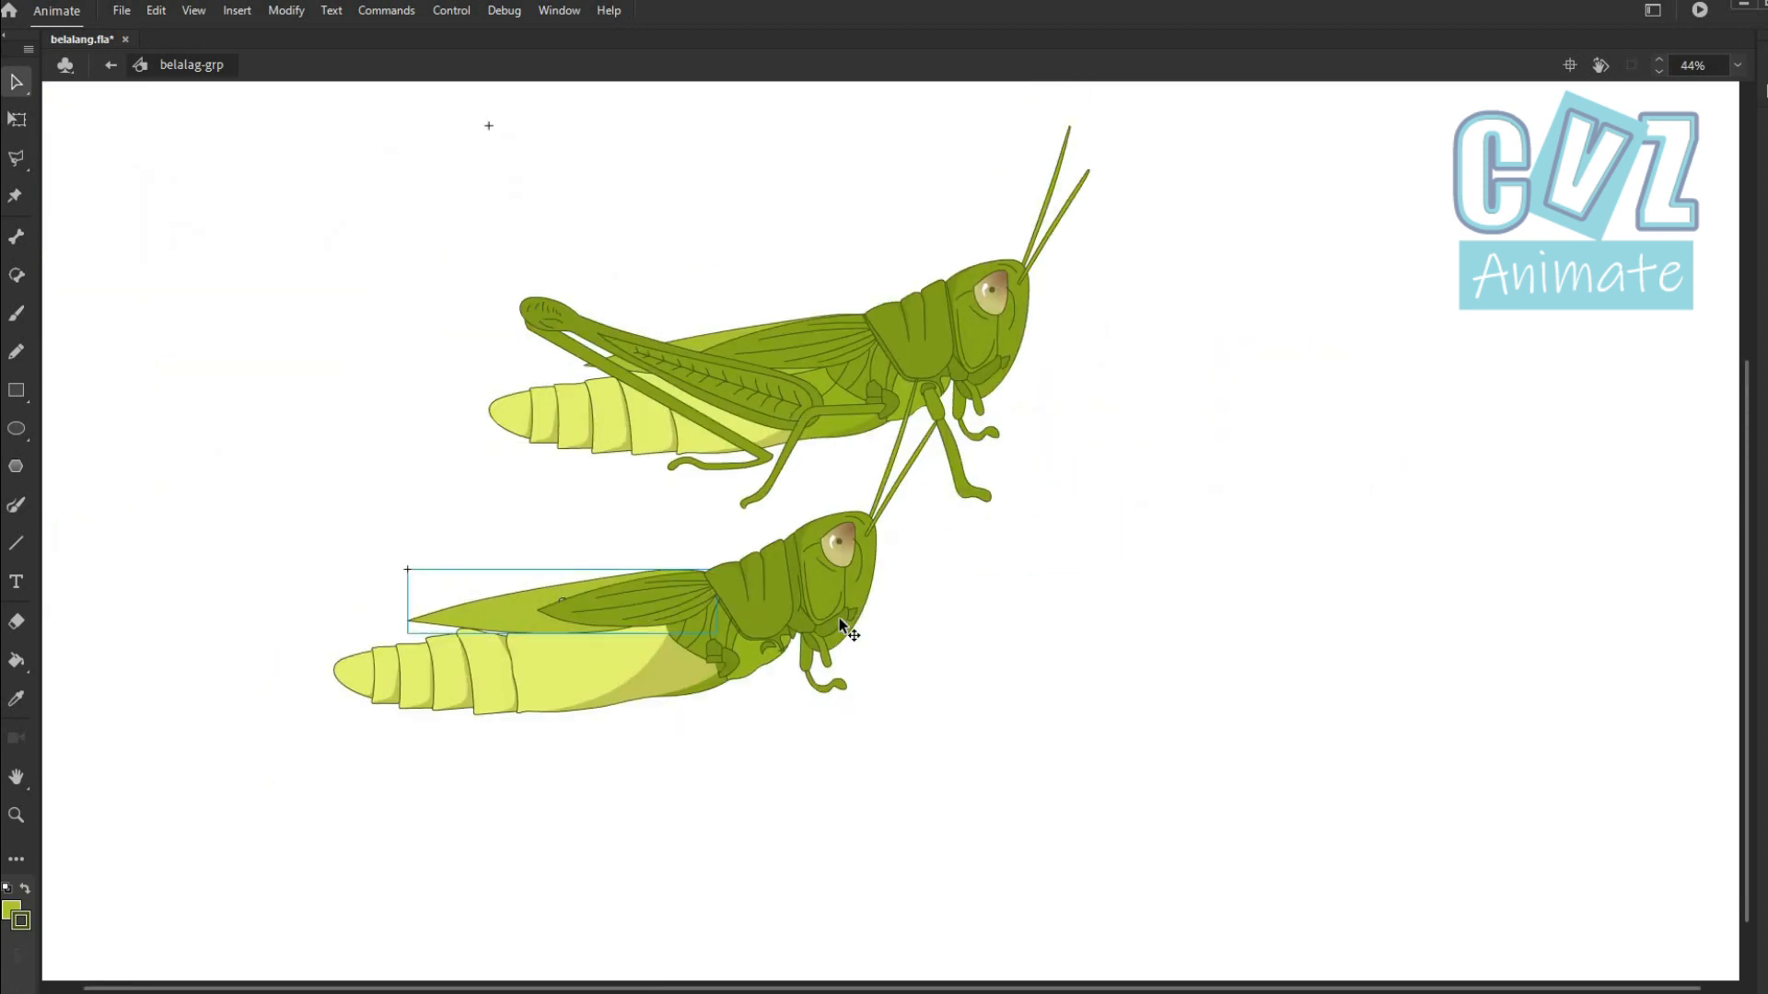
scroll(839, 621, "up", 2)
key("shift+Right")
key("shift+Right")
key("shift+Right")
key("shift+Right")
key("shift+Up")
key("shift+Down")
key("shift+Down")
left_click(1103, 638)
Select all parts of the rebuilt grasshopper and move them farther below the original drawing.
scroll(831, 584, "down", 2)
left_click_drag(381, 554, 921, 737)
left_click_drag(742, 663, 773, 781)
left_click(1005, 518)
Copy the hind leg's thigh with its vein pattern to the empty area beside the grasshopper.
scroll(866, 533, "up", 3)
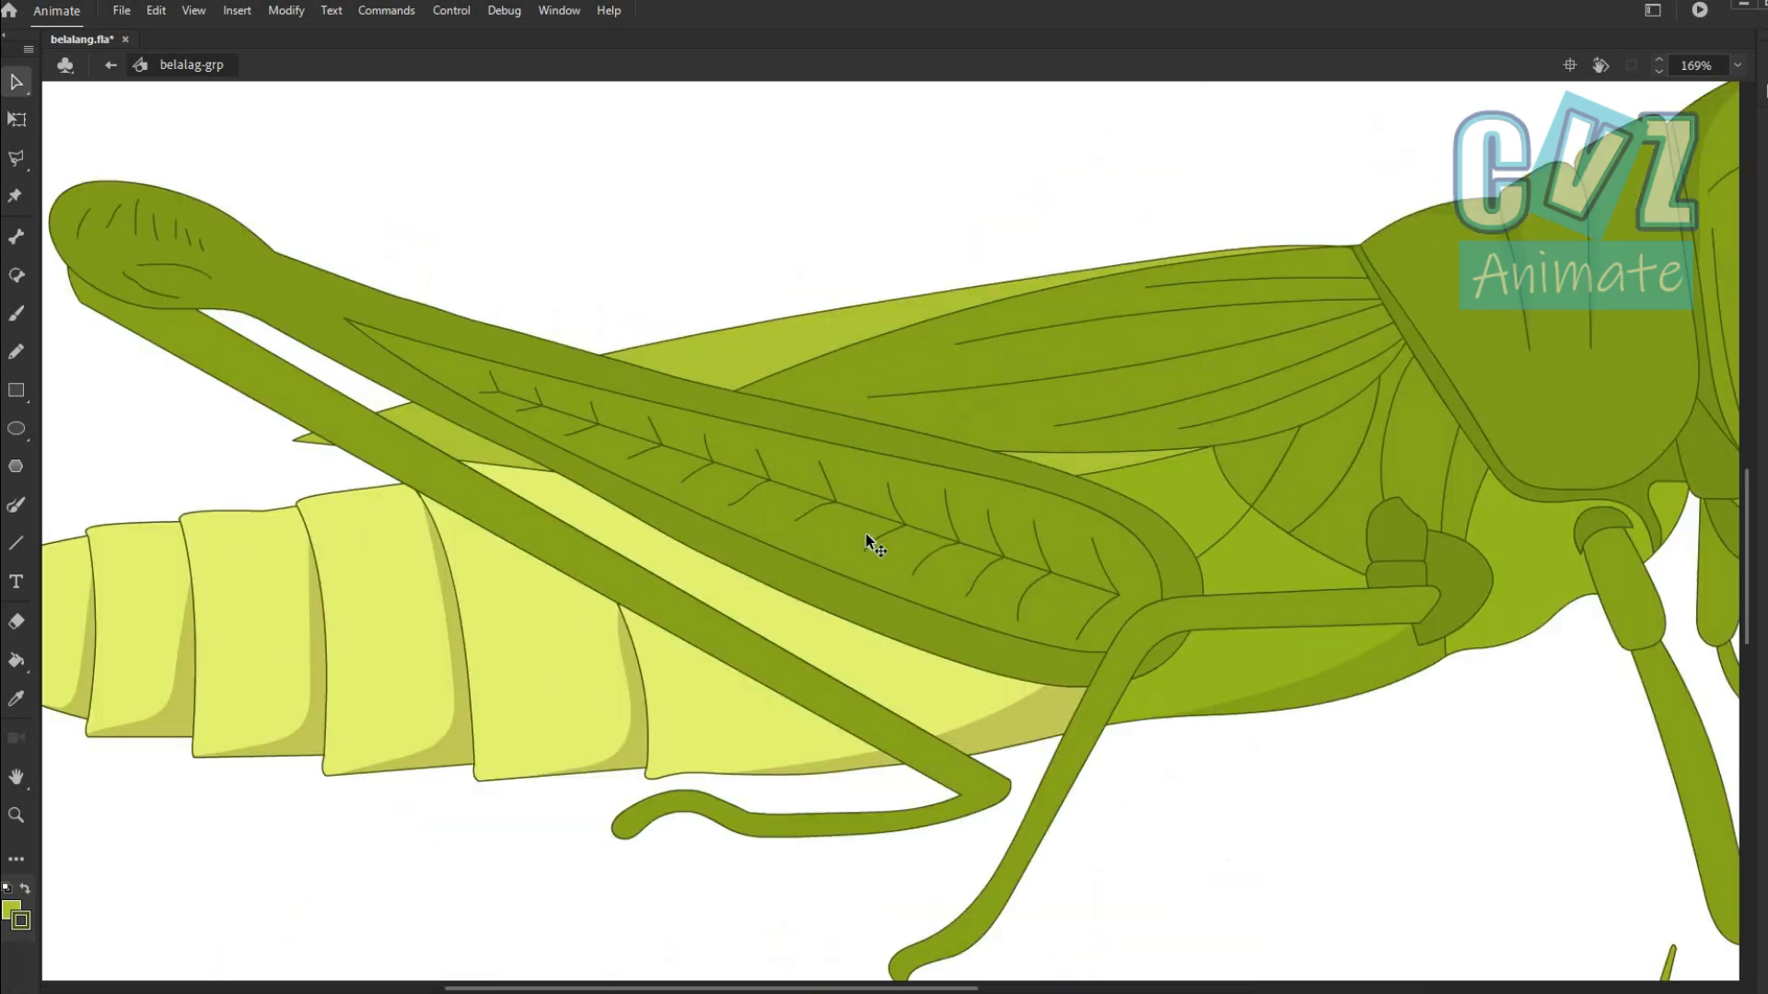
scroll(845, 538, "down", 1)
left_click(845, 541)
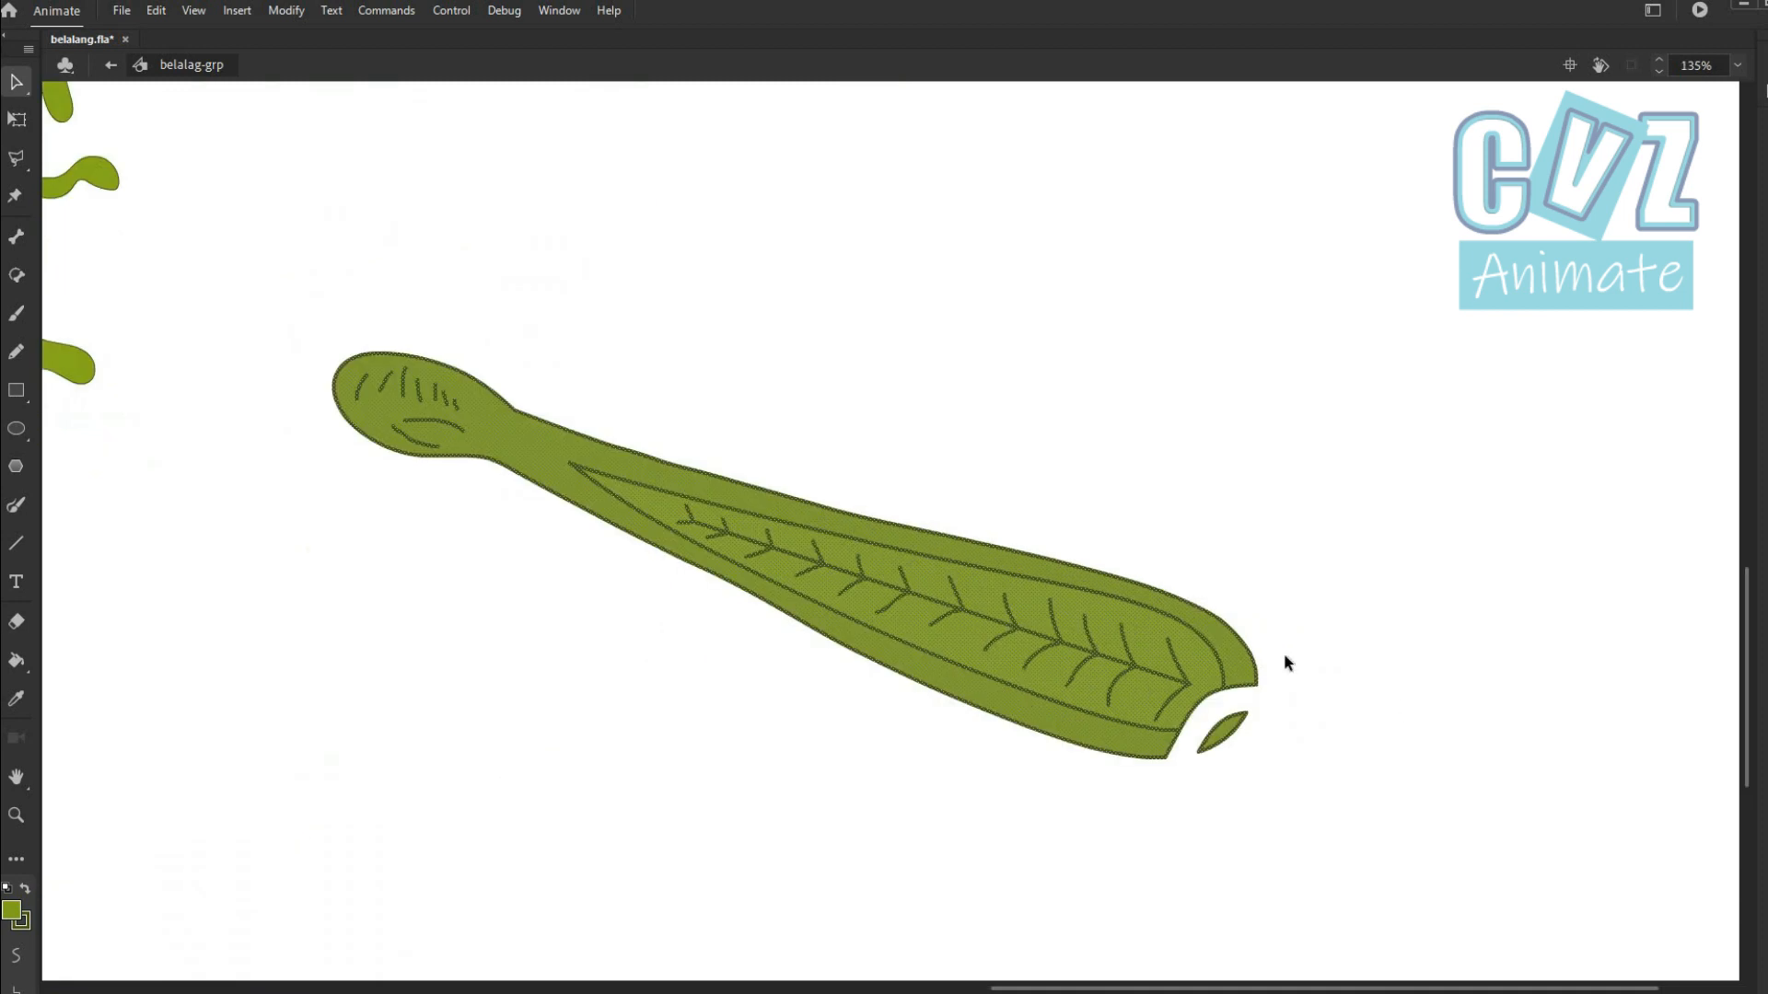
Rebuild the missing area at the thigh's hip end with matching outlines and green fill, and convert the thigh into a symbol.
scroll(1286, 663, "up", 3)
key("n")
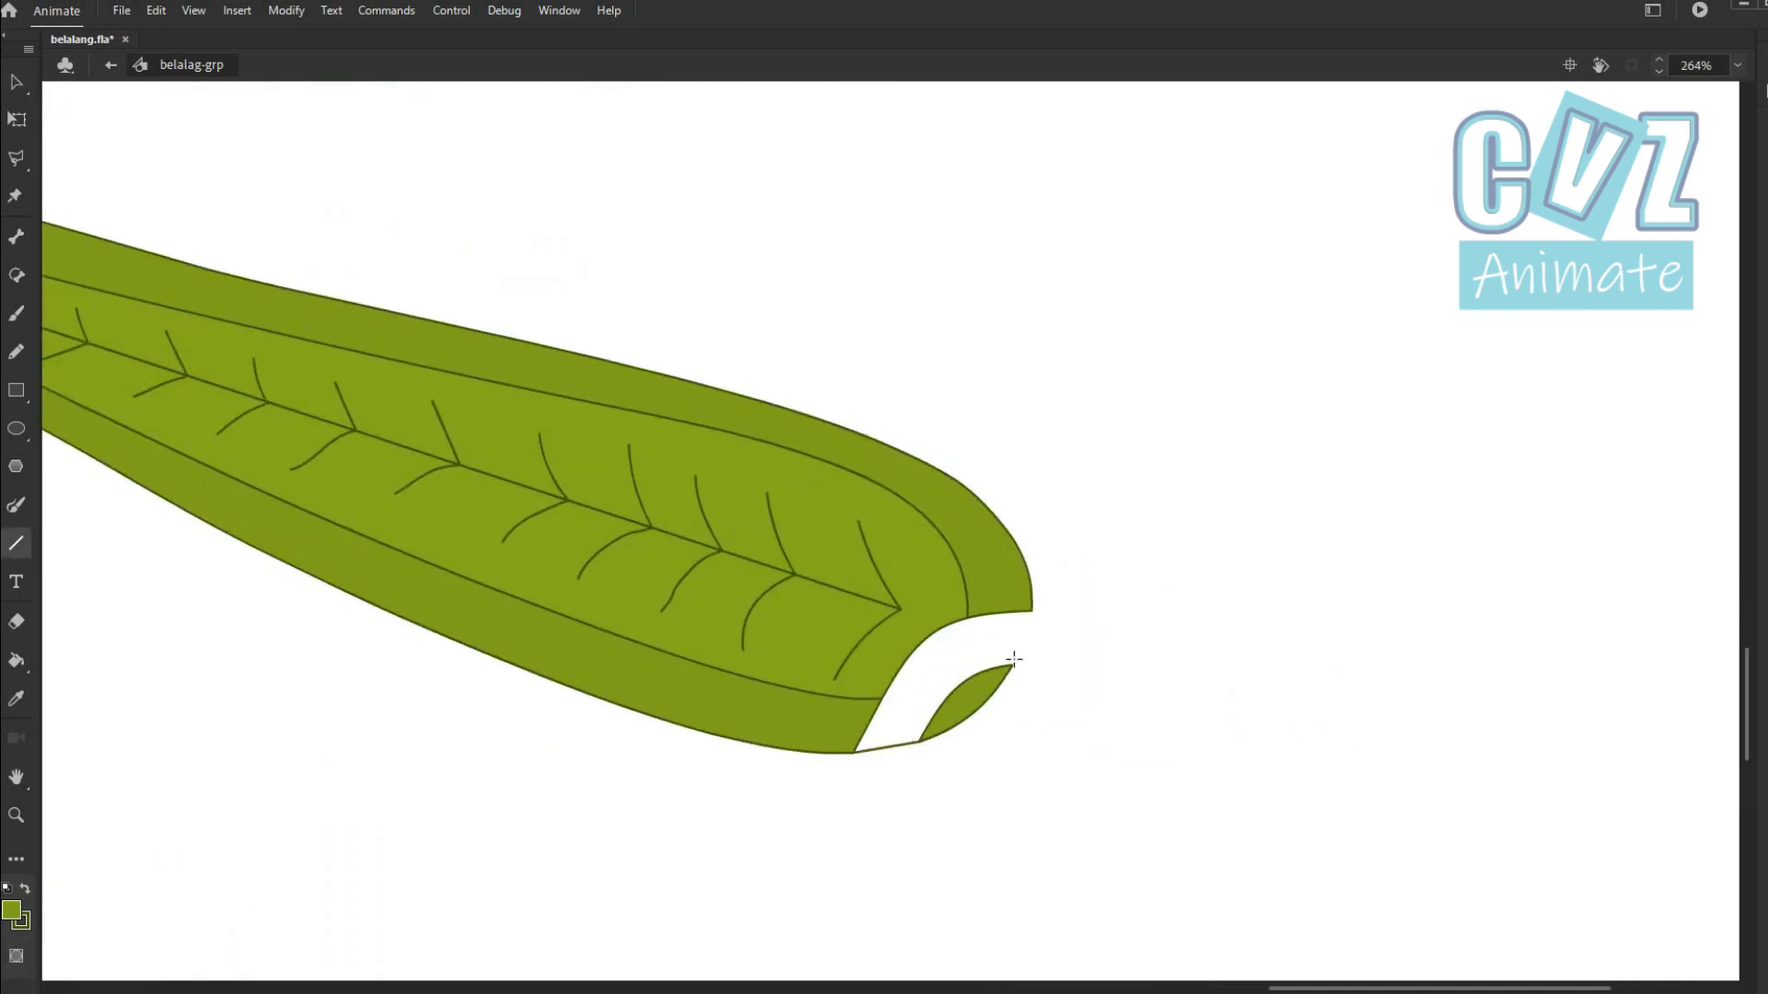
left_click(16, 660)
left_click(958, 623)
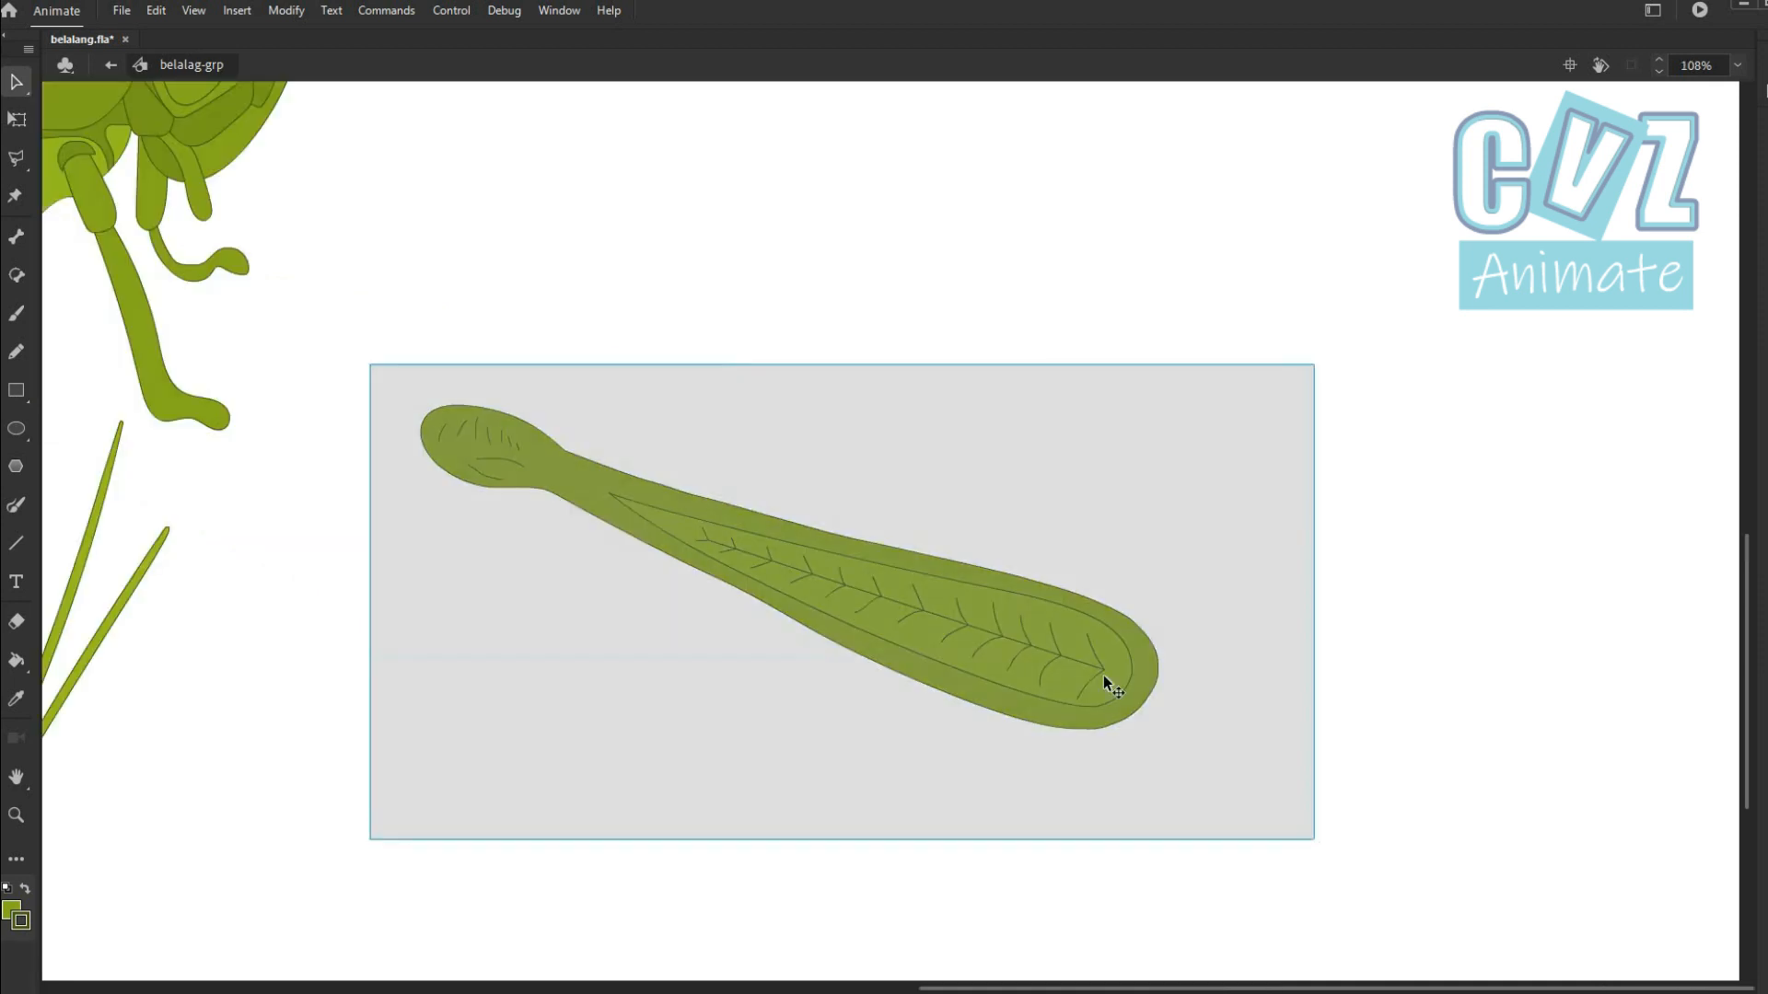
key("F8")
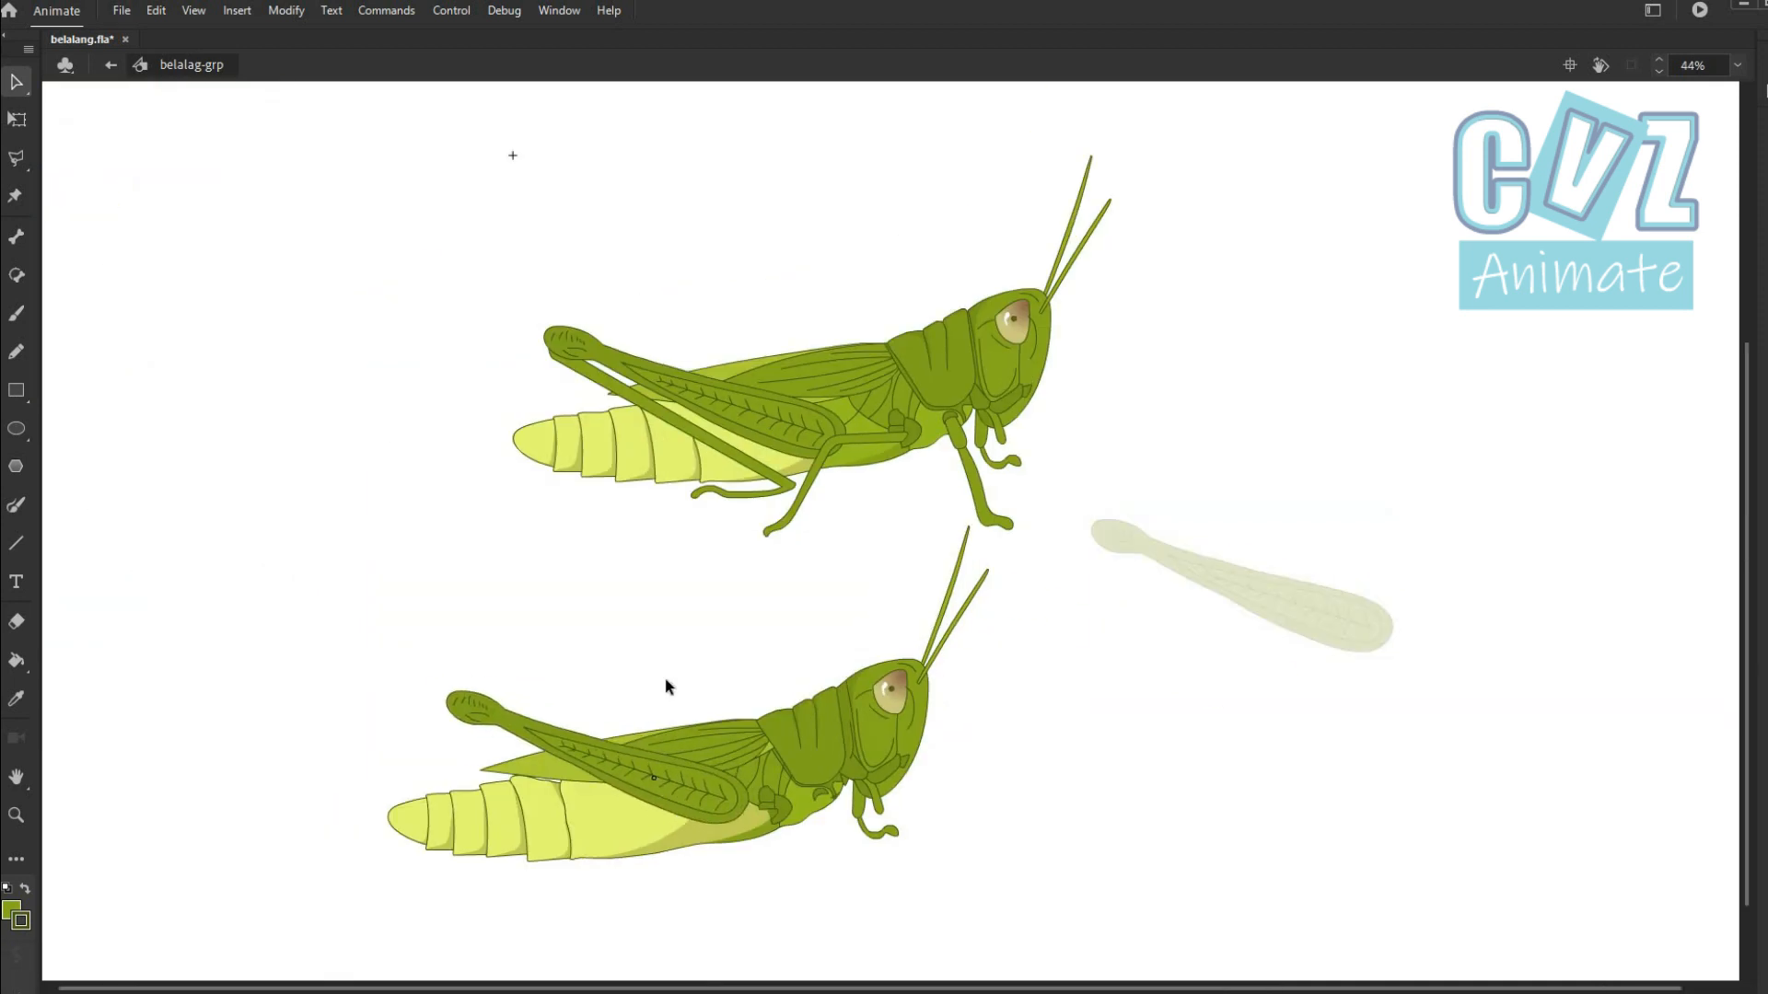
Copy the hind leg's shin and place the copy in the empty area below the original abdomen.
scroll(692, 520, "up", 3)
left_click(639, 326)
key("ctrl+c")
key("ctrl+v")
left_click_drag(884, 529, 412, 644)
scroll(212, 490, "up", 3)
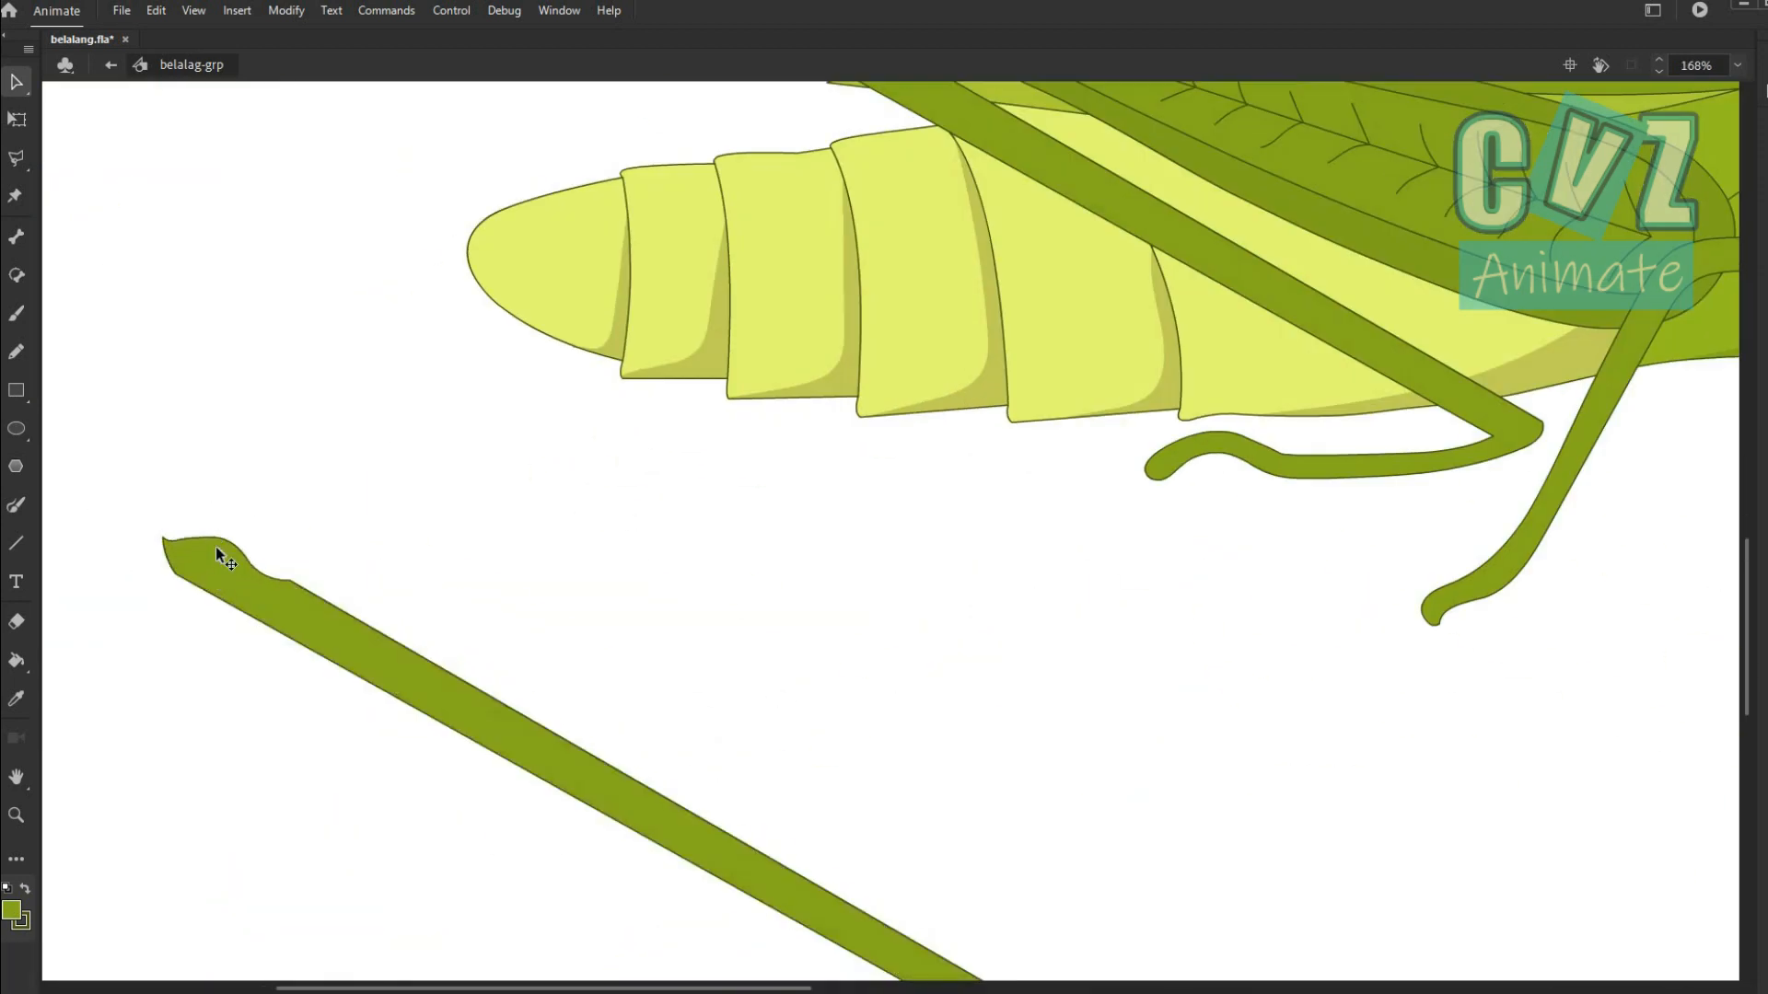
Convert the copied shin into a symbol and place it on the rebuilt grasshopper's hind leg, one level behind the thigh.
scroll(181, 543, "down", 4)
right_click(308, 575)
left_click(390, 541)
key("Return")
left_click_drag(476, 802, 515, 737)
left_click_drag(464, 718, 490, 735)
left_click_drag(621, 732, 630, 745)
left_click_drag(585, 774, 587, 780)
key("ctrl+Down")
Separate the foot from the shin inside the betis symbol and place it in the empty area beside the shin.
scroll(649, 866, "up", 4)
double_click(642, 751)
left_click_drag(786, 869, 309, 747)
key("ctrl+x")
key("ctrl+v")
left_click_drag(898, 549, 898, 779)
Clean up the foot's cut end, convert the foot into a symbol, and round off the shin's lower end.
scroll(1076, 819, "up", 3)
left_click_drag(924, 635, 986, 671)
key("Delete")
scroll(985, 671, "down", 3)
double_click(960, 696)
key("F8")
key("Return")
scroll(608, 673, "up", 3)
left_click_drag(609, 676, 615, 699)
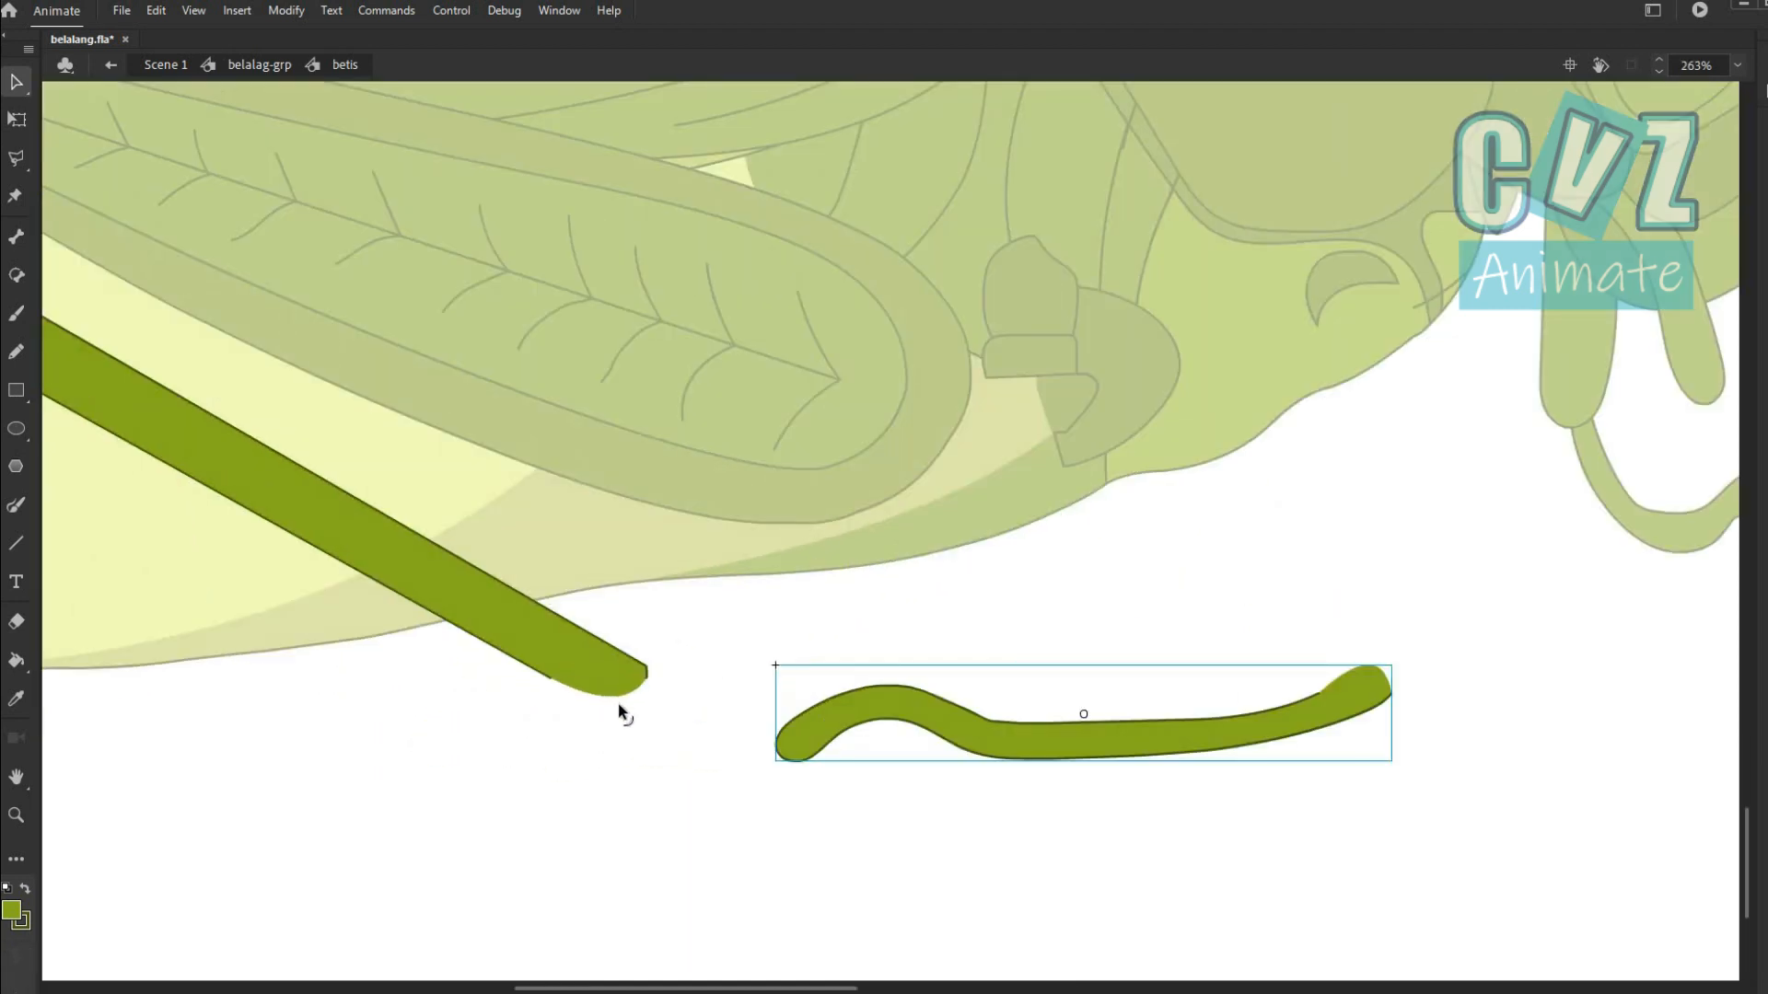
Move the foot symbol out of betis into the belalag-grp group and attach it to the rebuilt shin's lower end.
key("ctrl+x")
scroll(529, 675, "down", 2)
double_click(654, 821)
key("ctrl+v")
left_click_drag(1030, 544, 539, 705)
scroll(539, 705, "down", 2)
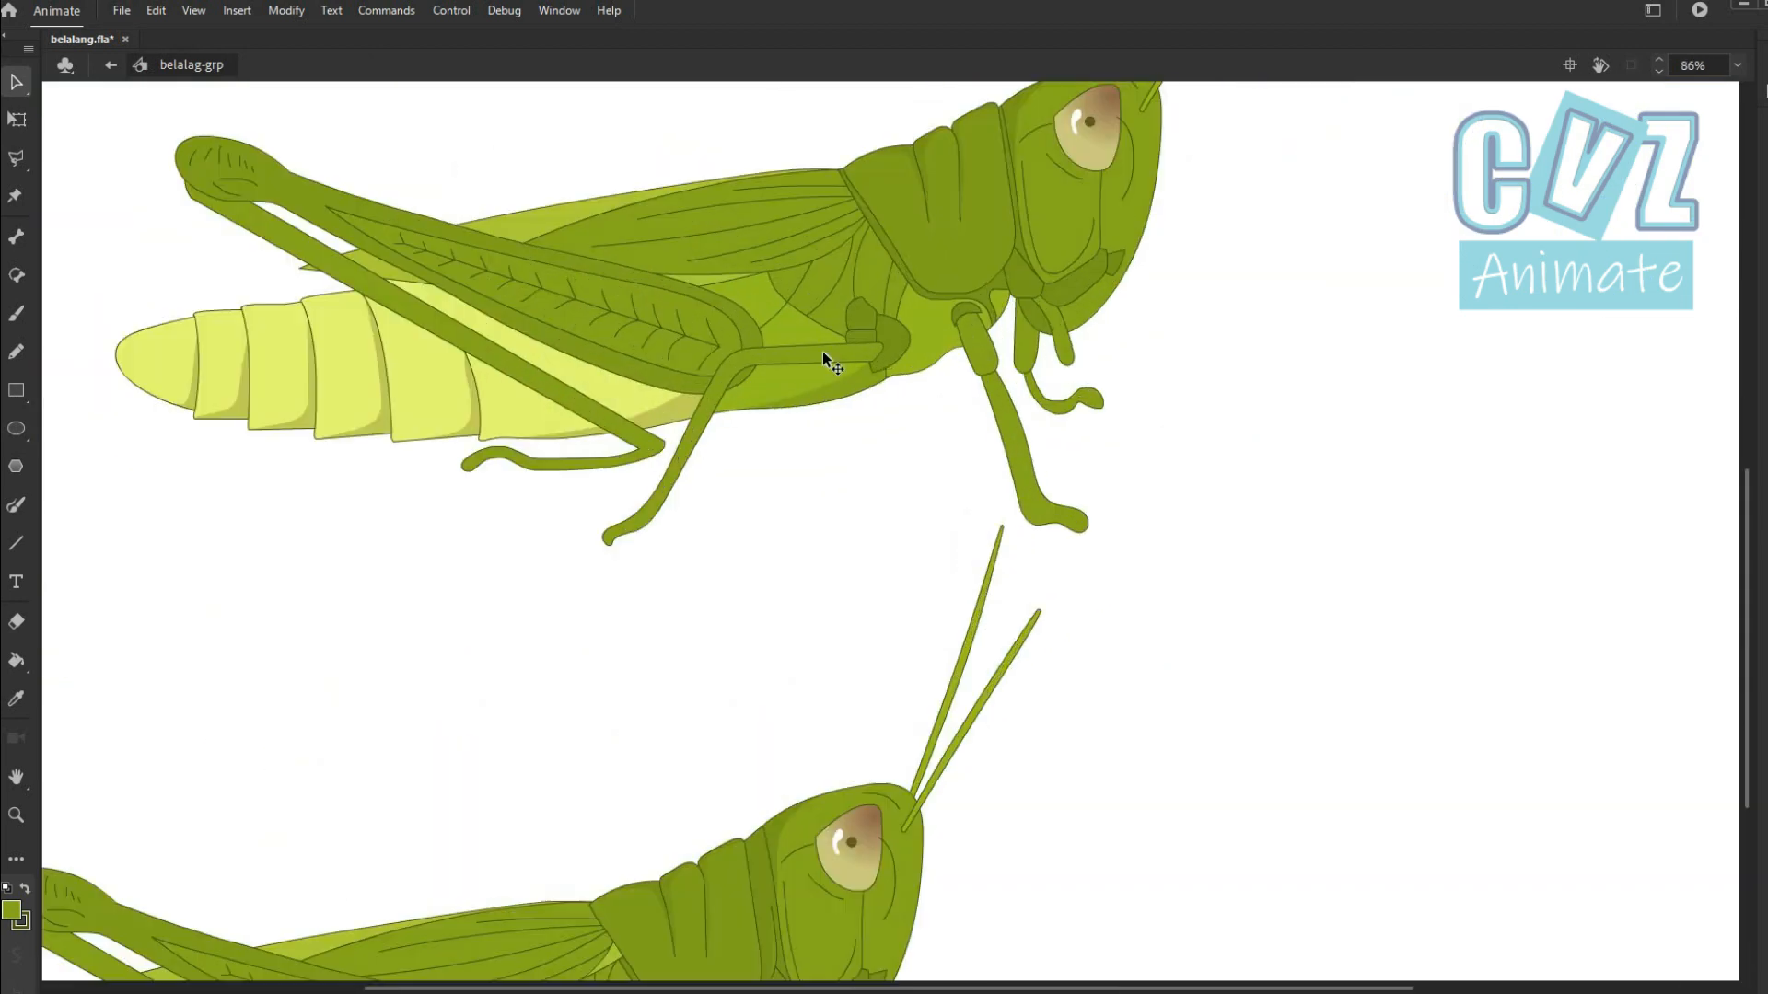
Copy the middle leg from the original drawing and place the copy in the empty area near the rebuilt grasshopper.
scroll(820, 352, "up", 2)
double_click(819, 351)
key("ctrl+c")
left_click_drag(900, 608, 834, 250)
key("ctrl+v")
left_click_drag(957, 428, 659, 810)
Convert the copied middle leg into a symbol named k-depan and position it on the rebuilt grasshopper's body.
right_click(1224, 488)
left_click(1317, 963)
type("k-depan")
key("Return")
scroll(1267, 580, "down", 2)
left_click_drag(685, 898, 823, 738)
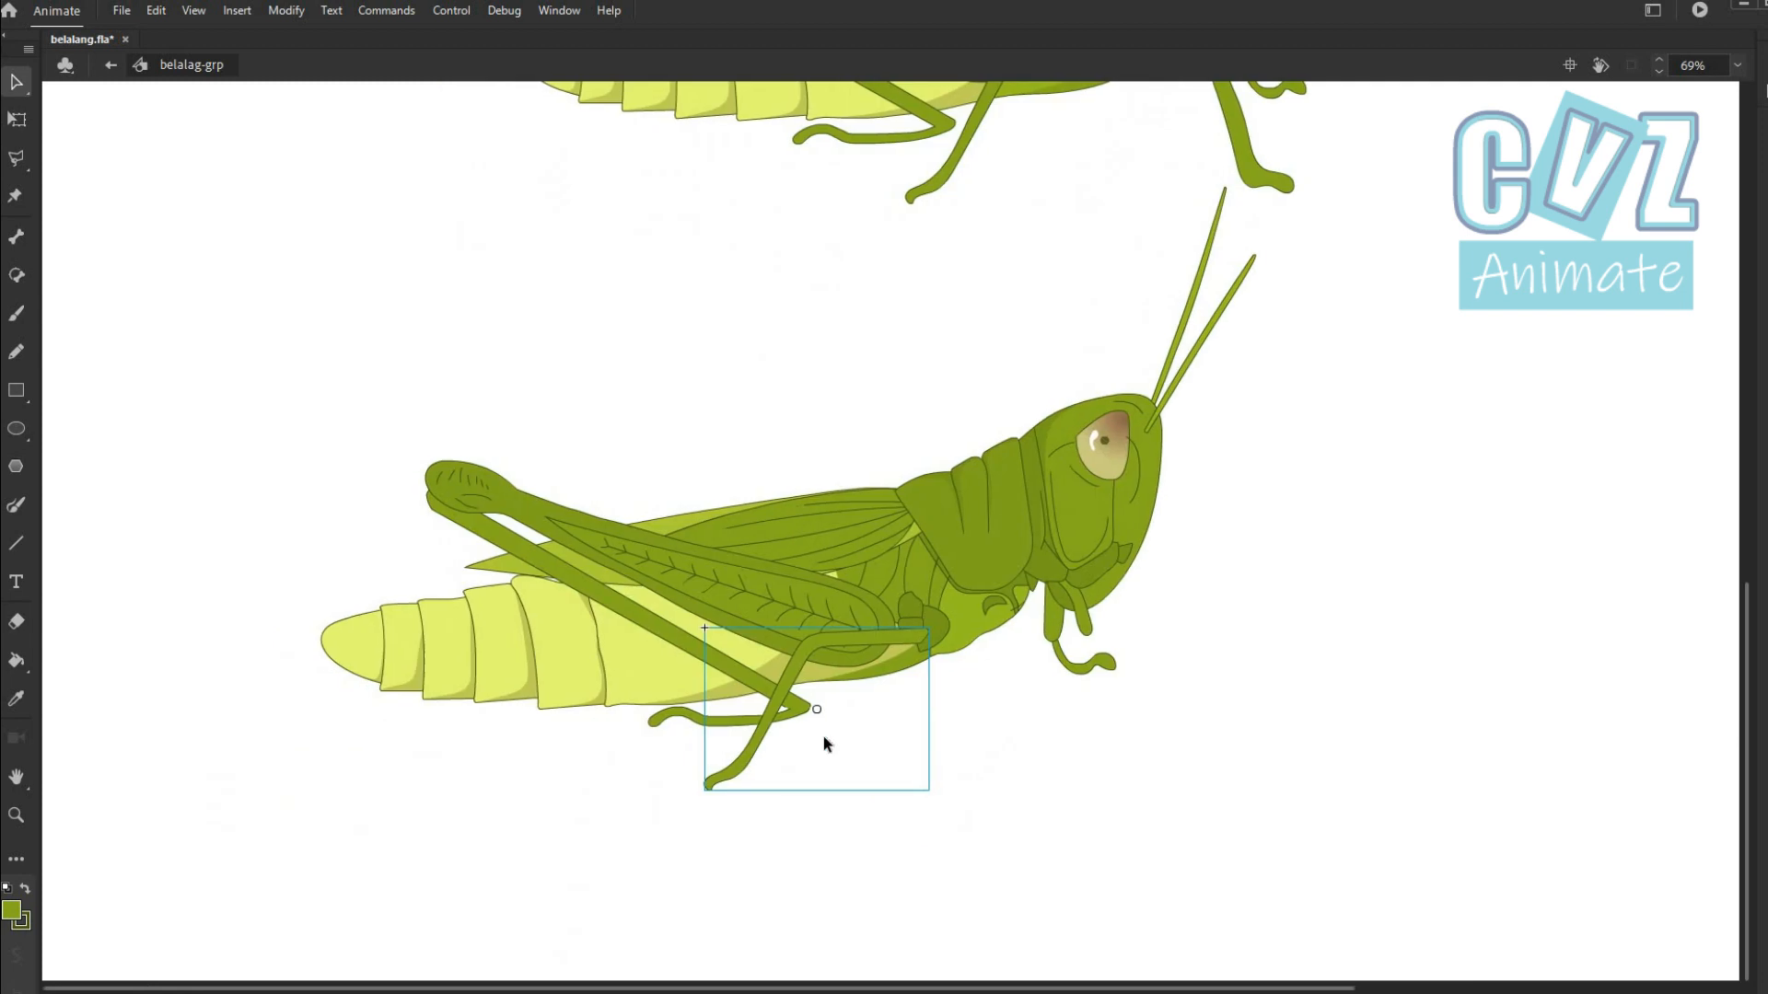
Remove the lower segment from the k-depan leg and round off the cut end of the upper segment.
scroll(822, 686, "up", 4)
double_click(736, 676)
scroll(806, 822, "down", 1)
left_click_drag(544, 509, 809, 939)
key("Delete")
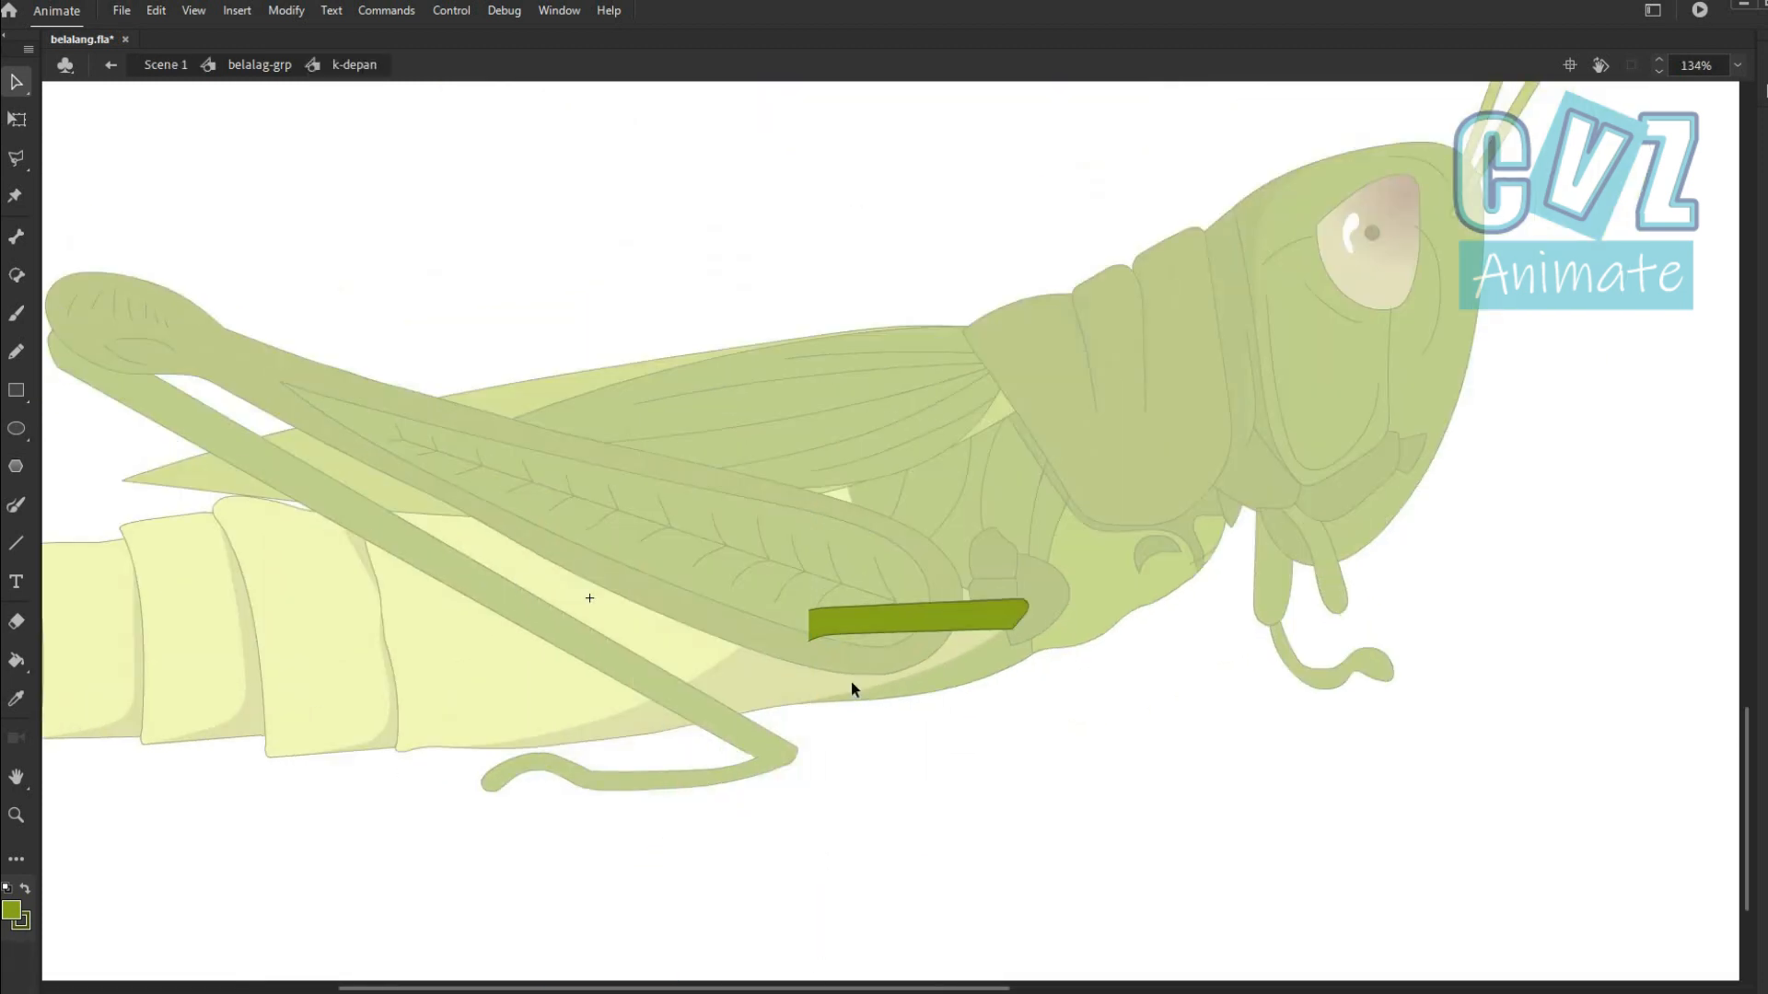
scroll(842, 667, "up", 3)
left_click_drag(764, 564, 711, 566)
Paste the middle leg's lower segment beside the upper one and give its knee end a rounded, filled shape.
key("ctrl+v")
scroll(1275, 733, "down", 3)
left_click_drag(1142, 552, 1402, 797)
left_click_drag(1122, 714, 631, 634)
left_click_drag(1020, 581, 1042, 580)
scroll(959, 644, "down", 2)
left_click(960, 643)
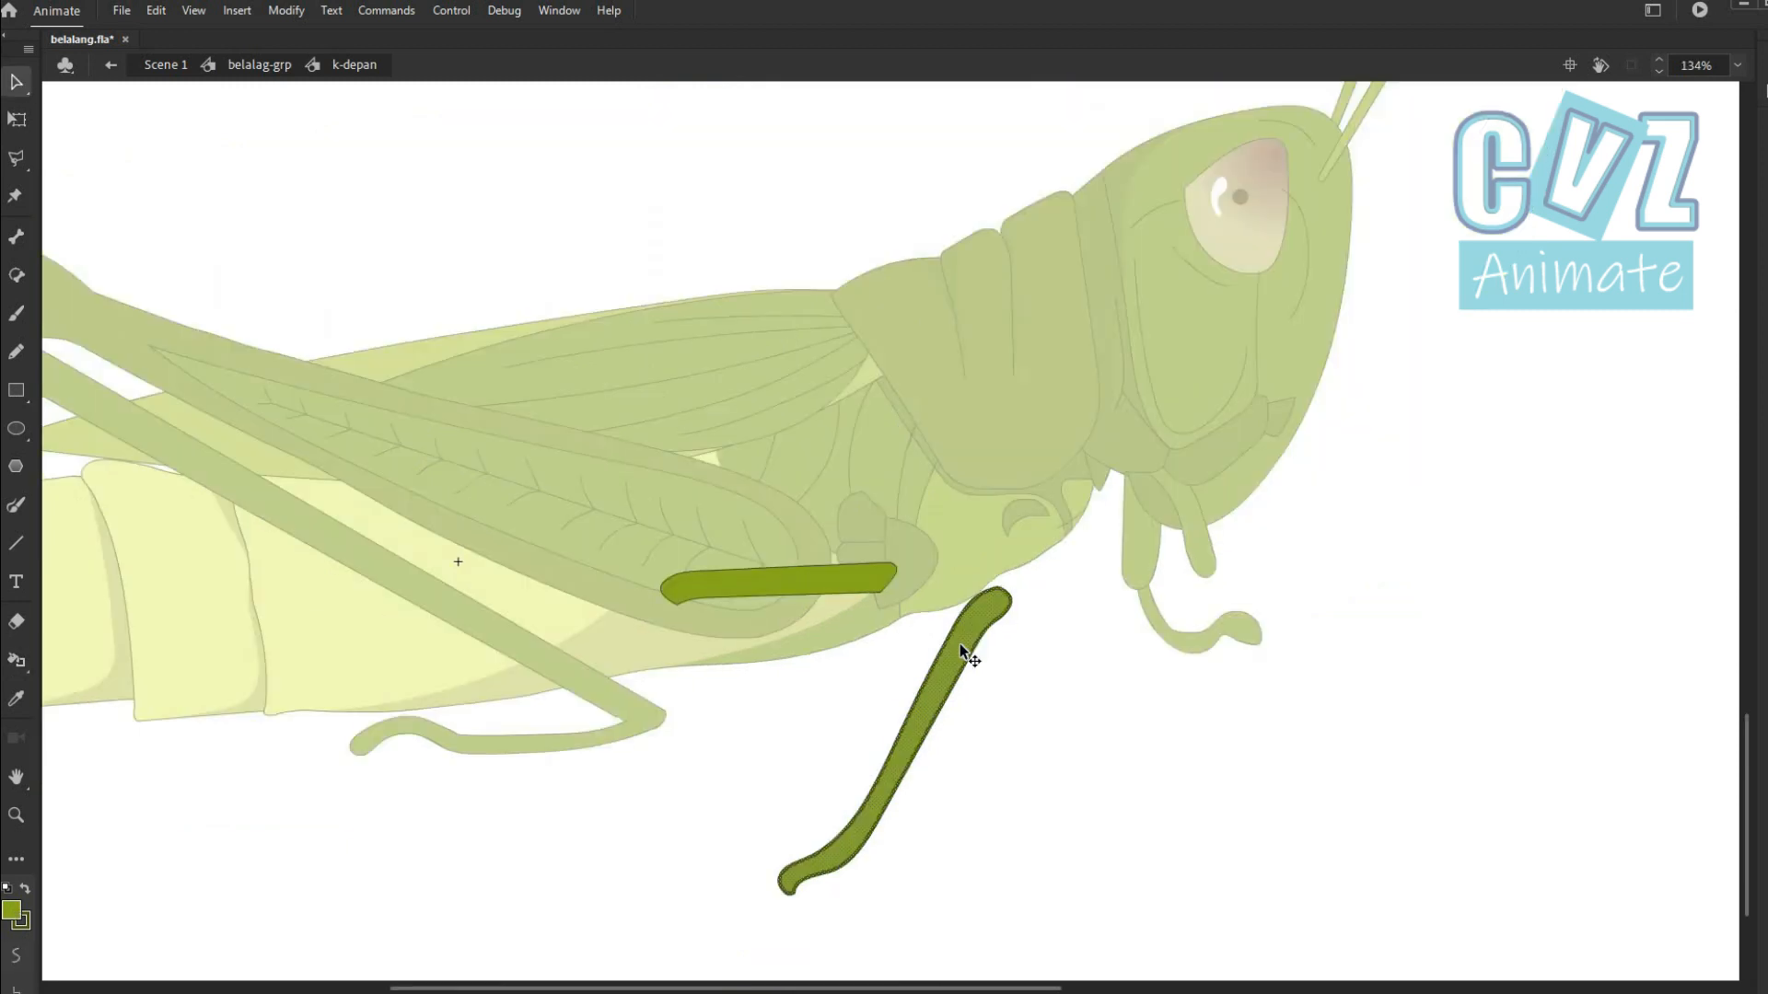
Convert the lower segment into its own symbol, move it into belalag-grp, and attach it to the middle leg's knee.
key("F8")
type("k-d2")
key("Return")
key("ctrl+x")
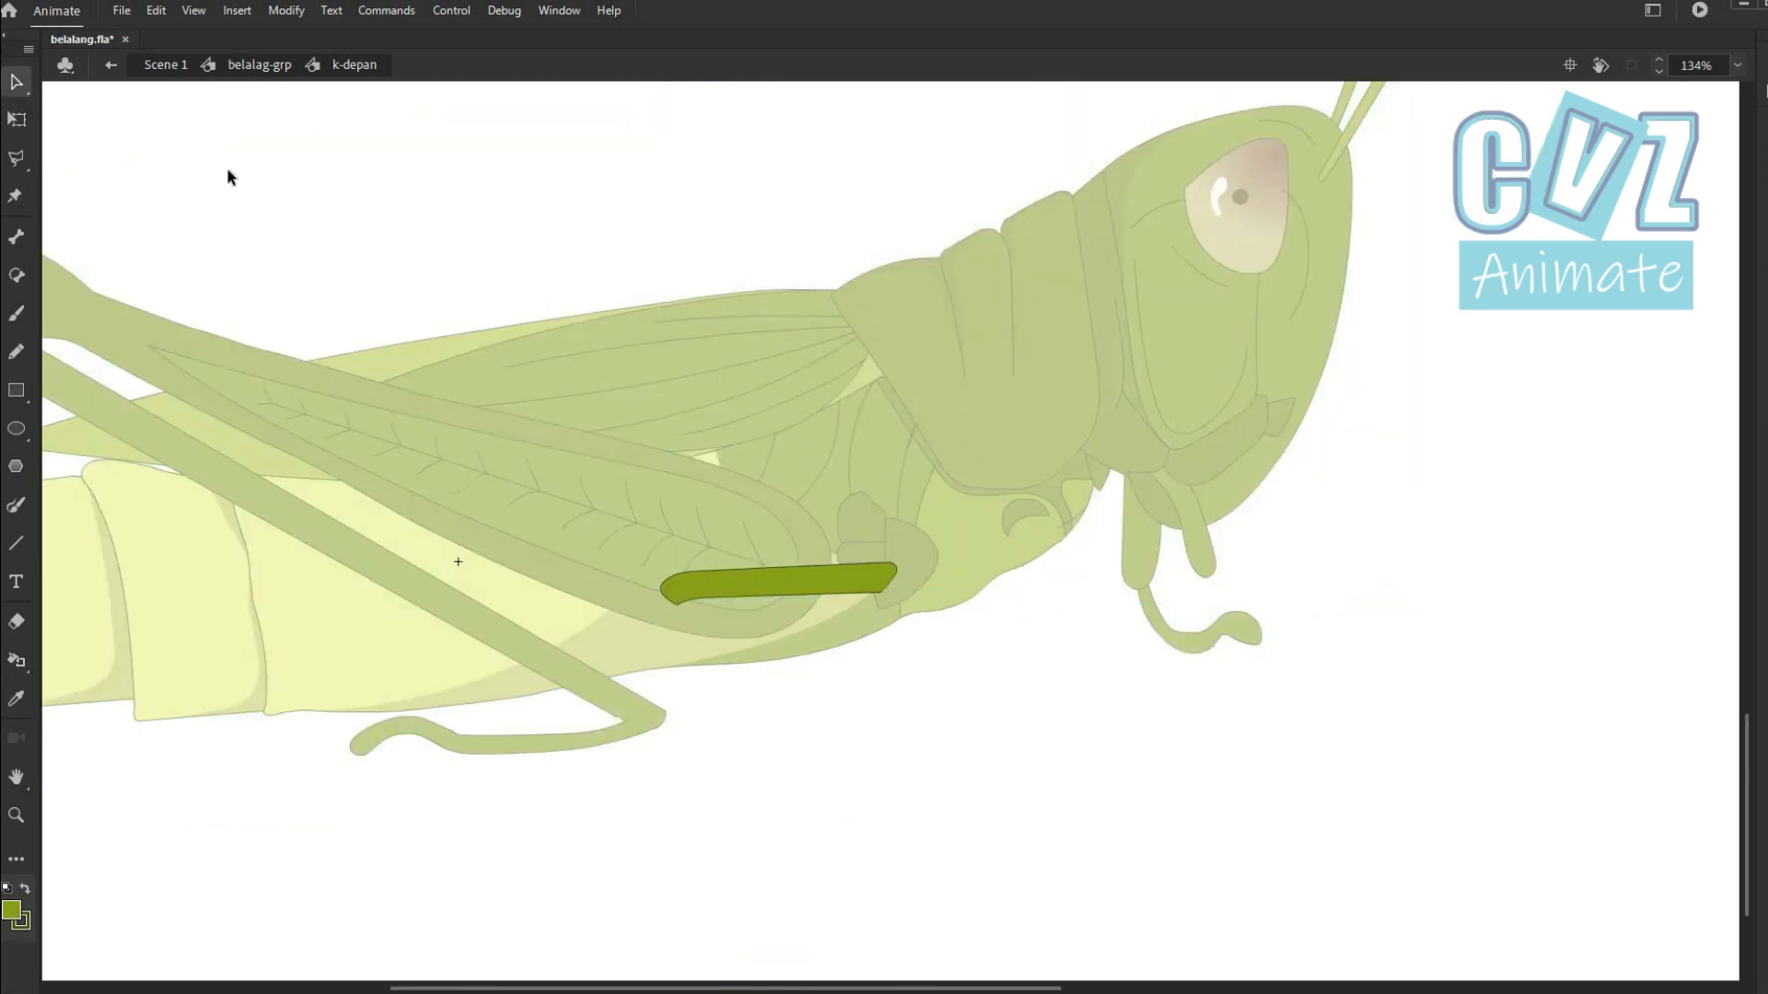
left_click(260, 65)
key("ctrl+v")
scroll(748, 759, "down", 2)
left_click_drag(777, 706, 569, 830)
Copy both segments of the original drawing's front leg to the empty area in front of the rebuilt grasshopper.
scroll(1196, 517, "up", 2)
left_click_drag(1196, 516, 1314, 793)
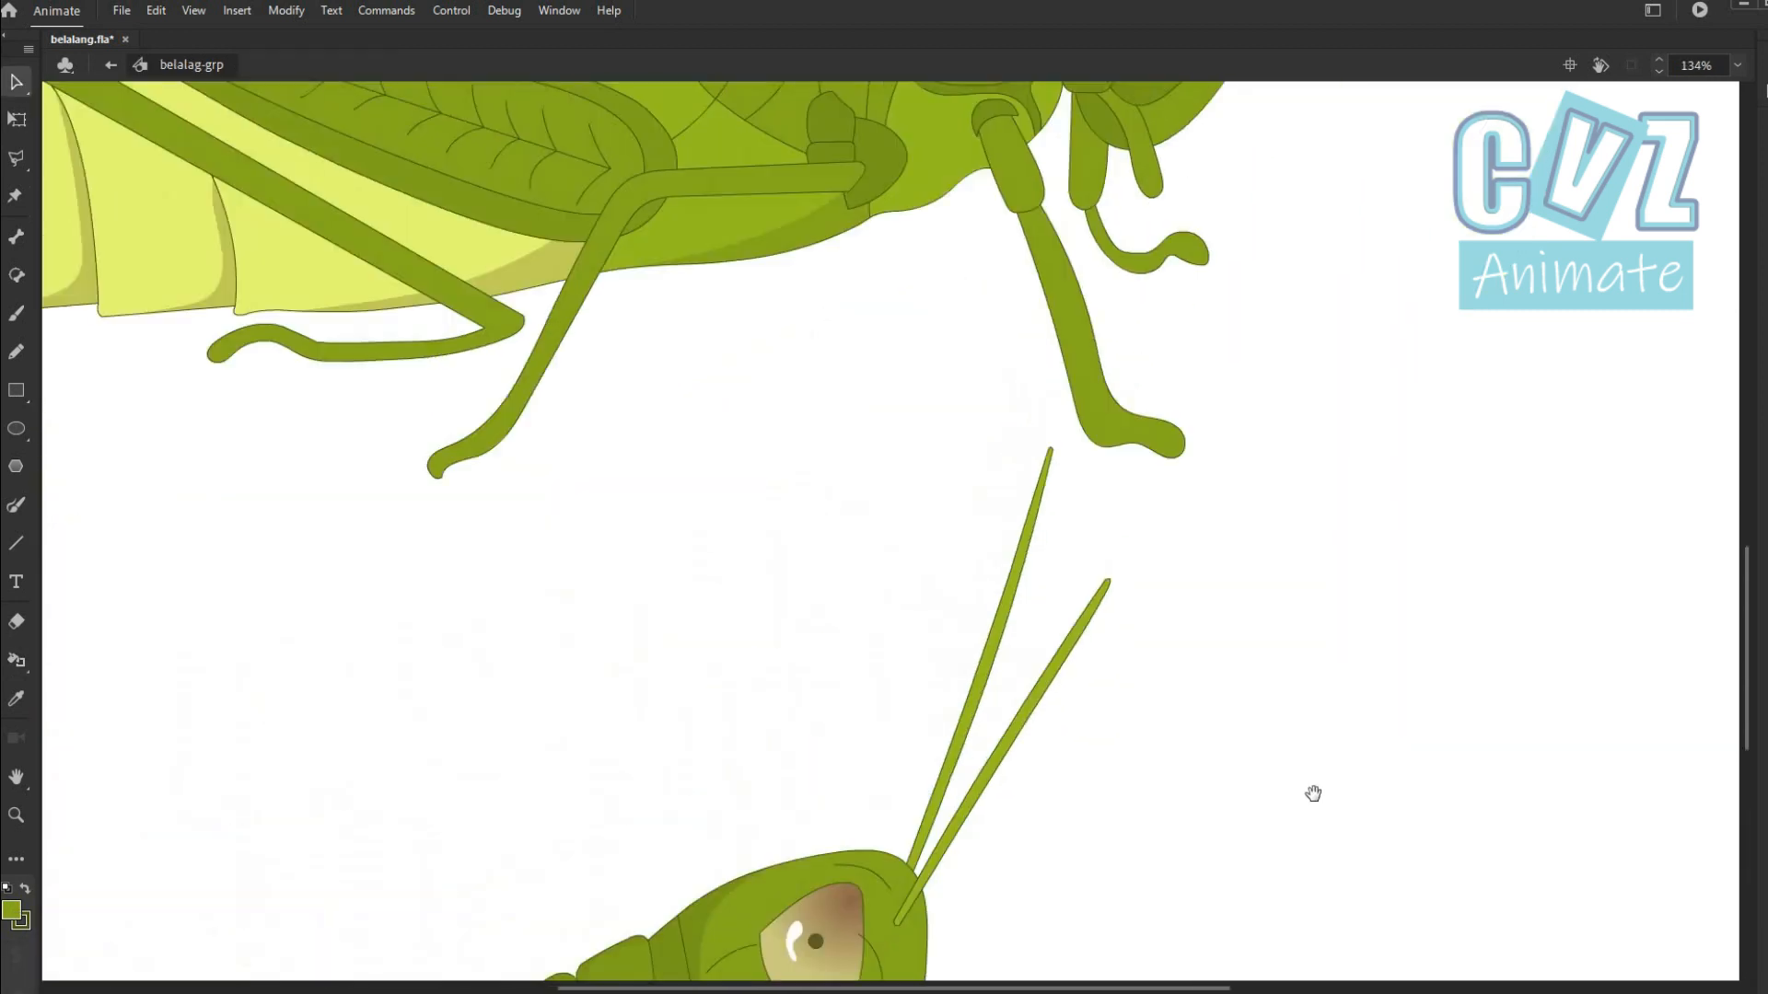
scroll(980, 368, "up", 2)
left_click(975, 355)
left_click(1021, 486, "shift")
scroll(1025, 497, "down", 4)
key("ctrl+v")
left_click_drag(893, 557, 1170, 673)
scroll(1171, 674, "down", 3)
left_click_drag(992, 466, 977, 617)
scroll(977, 617, "up", 4)
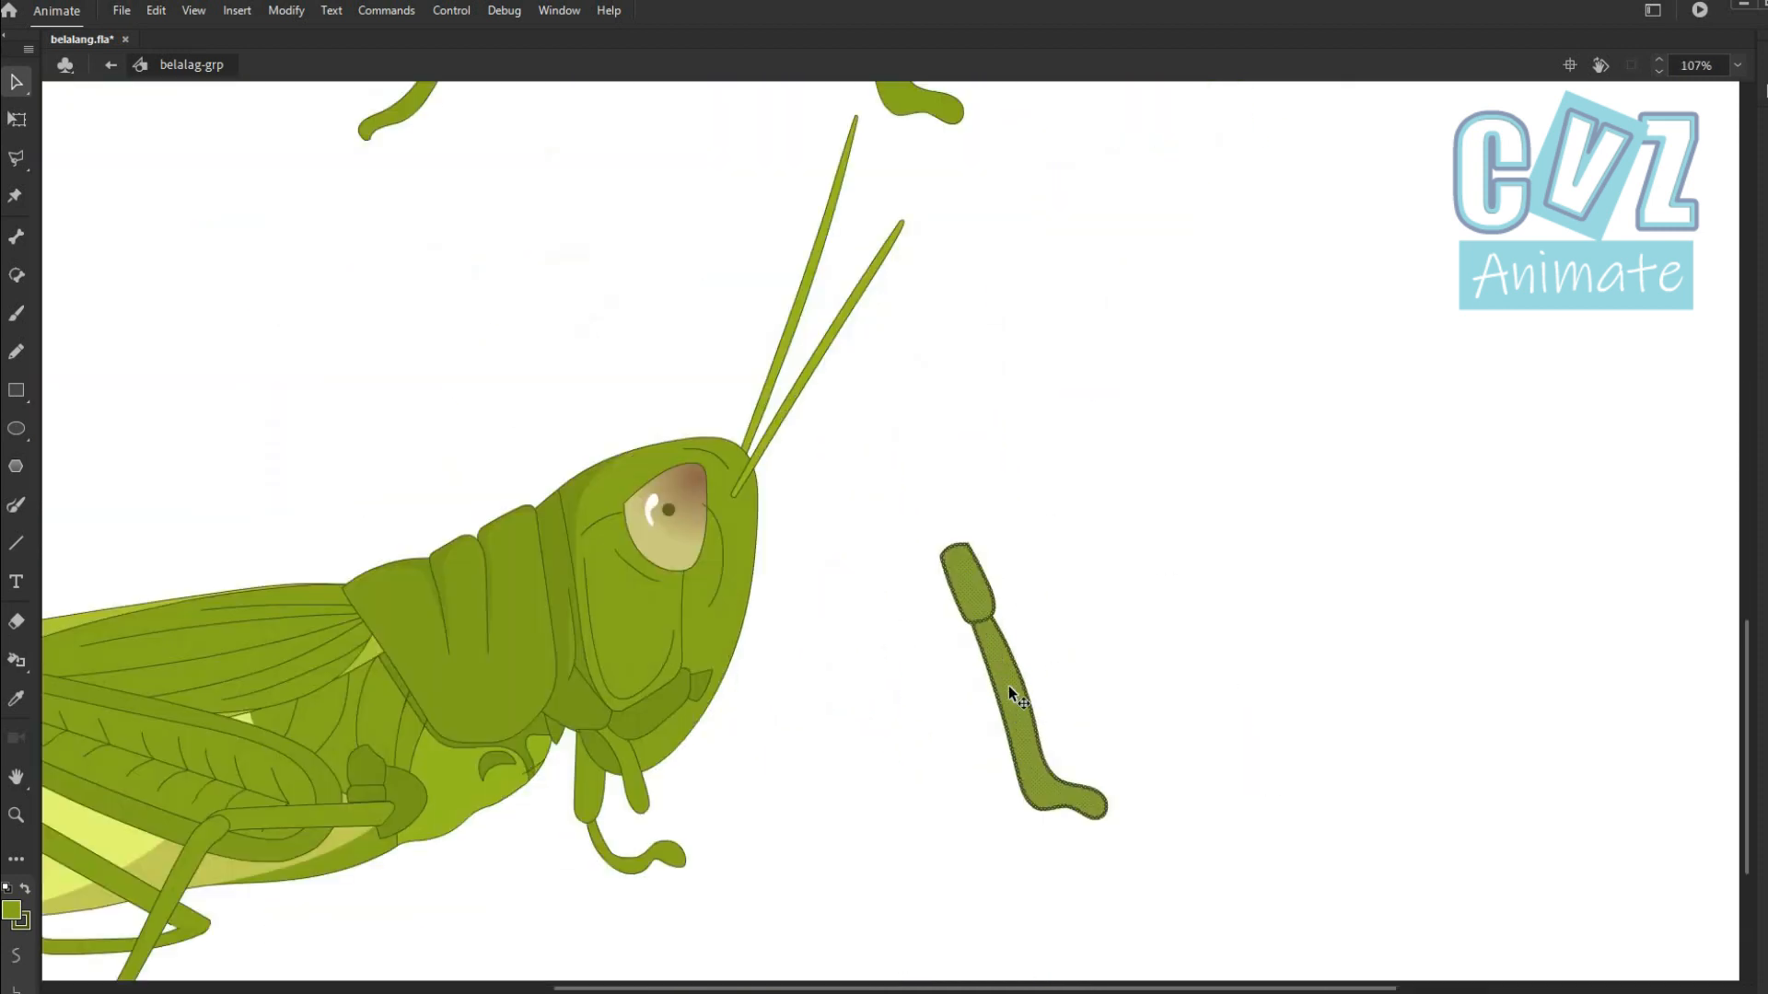
Convert the copied front leg into a graphic symbol named k-d2.
right_click(981, 609)
left_click(1177, 580)
type("k")
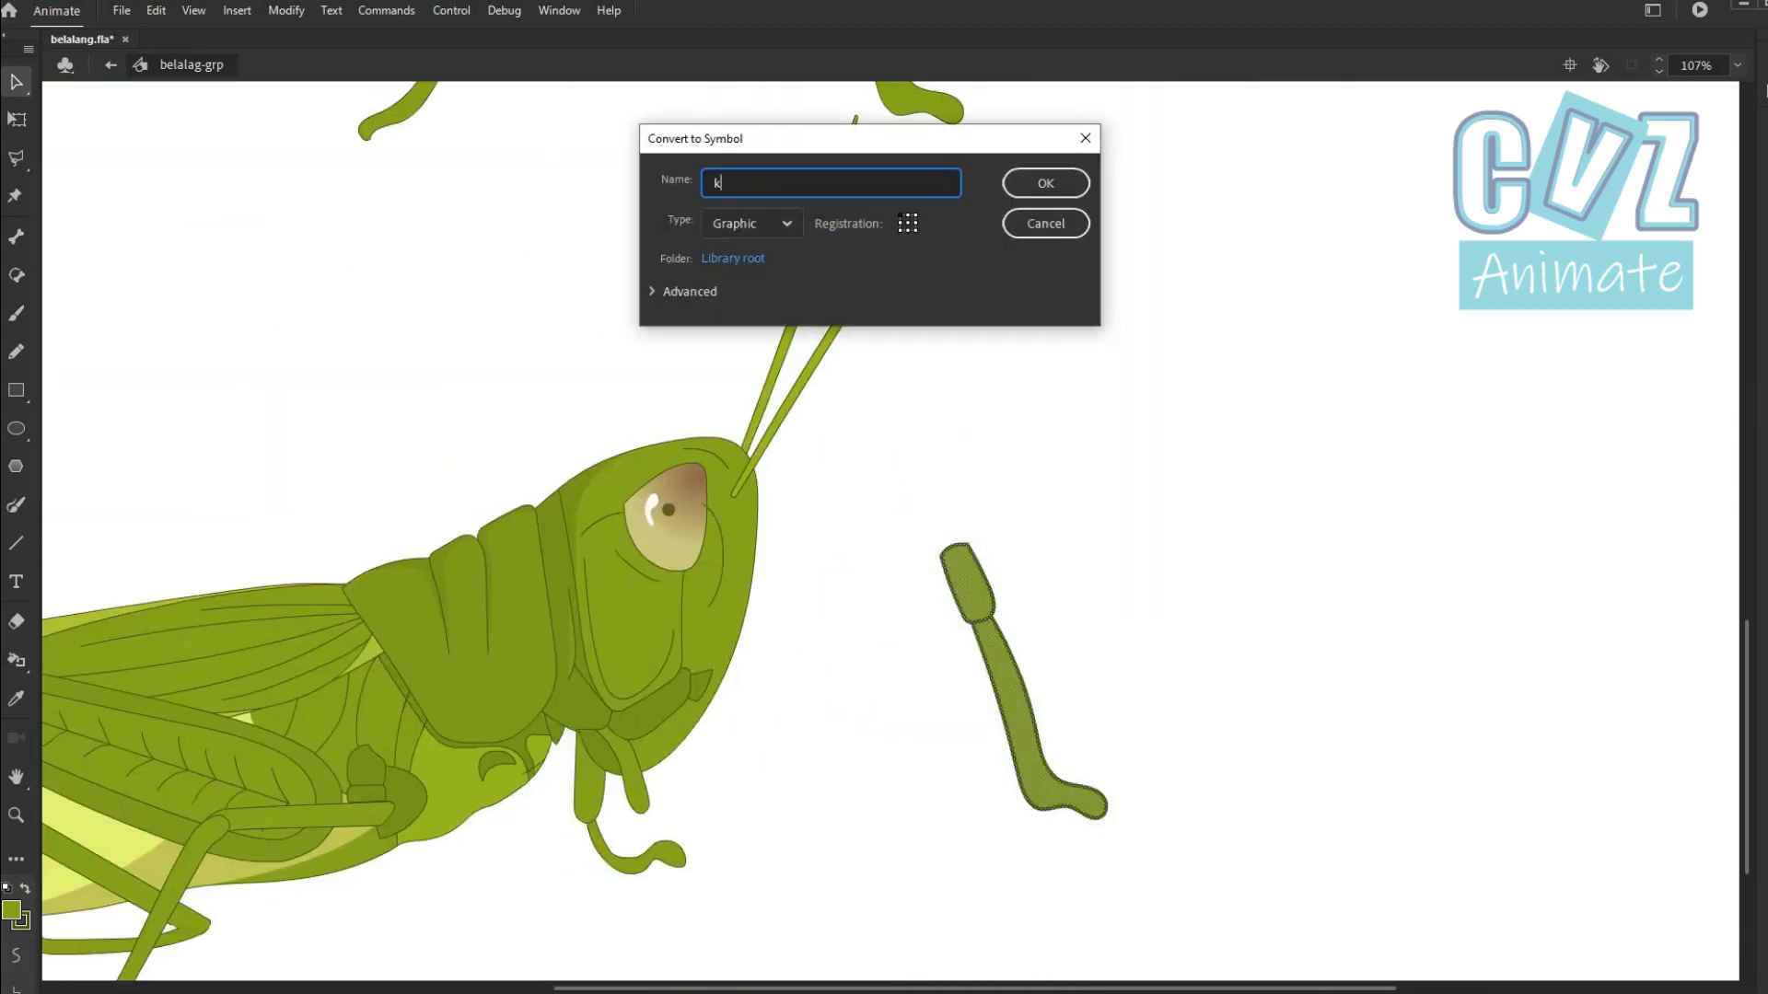
type("-d2")
key("Return")
Separate the front leg's lower segment from the upper one inside k-d2 and round off both joint ends.
double_click(1010, 735)
double_click(1027, 705)
key("ctrl+x")
key("ctrl+v")
left_click_drag(893, 540, 1258, 521)
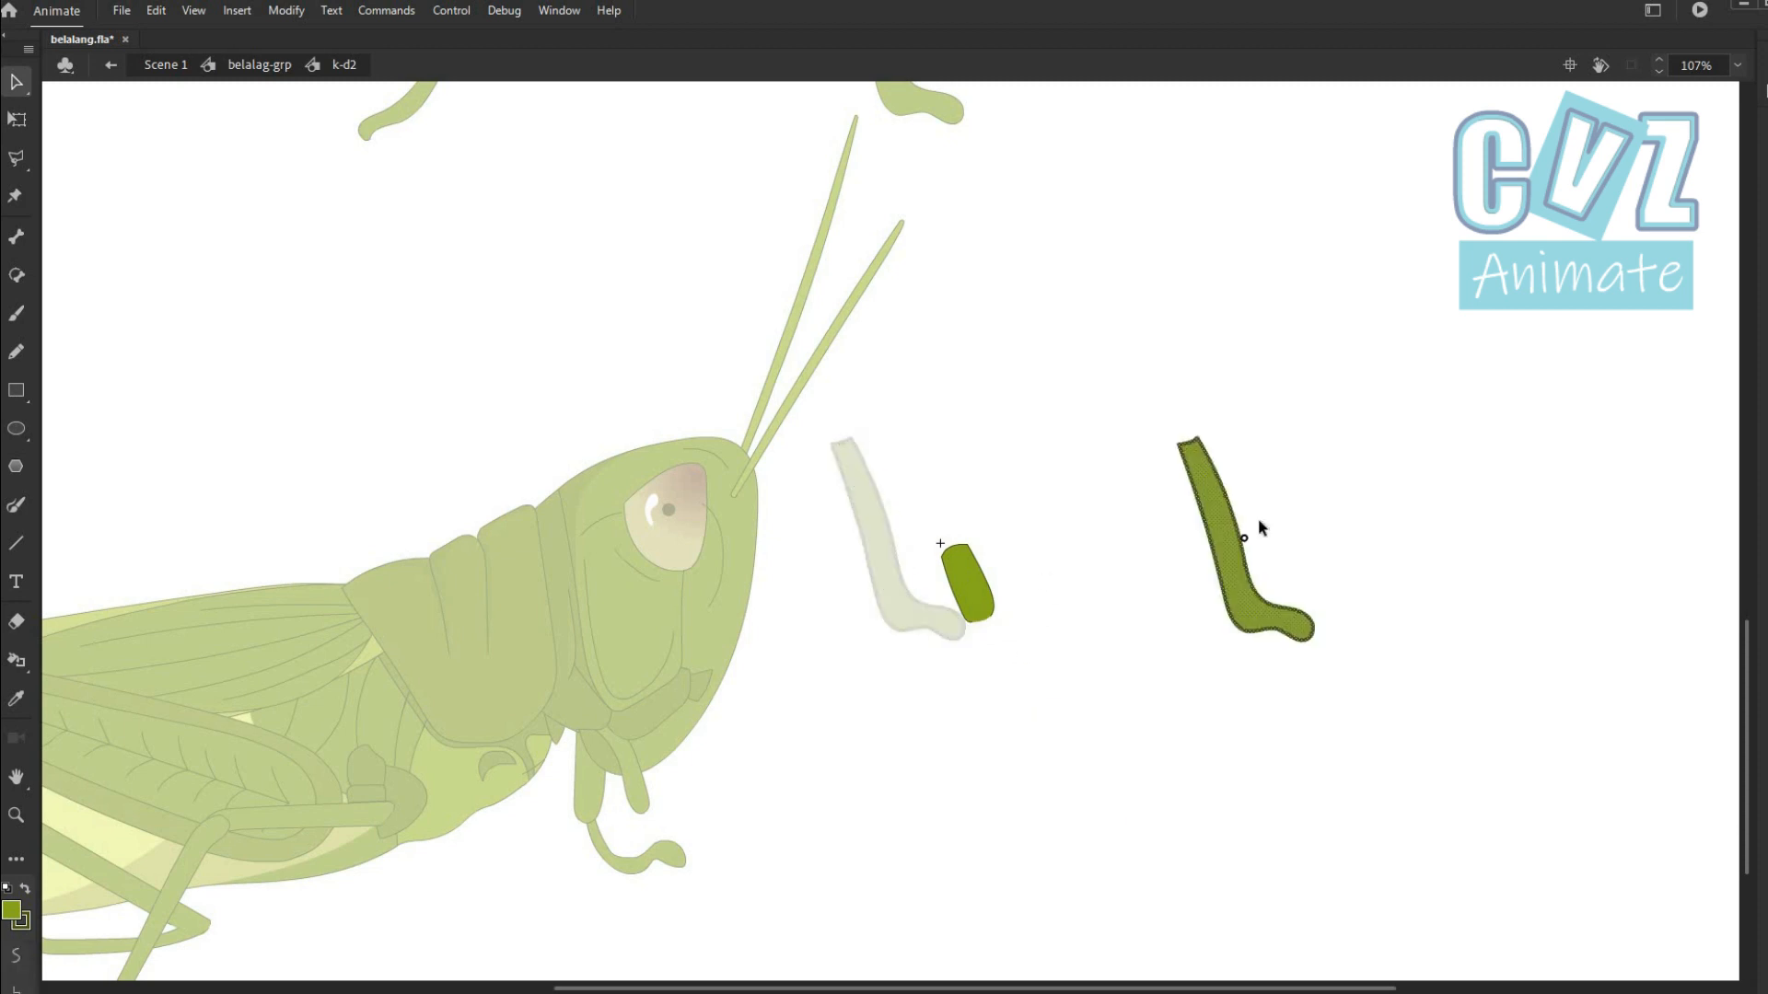
scroll(1252, 497, "up", 4)
left_click(1105, 378)
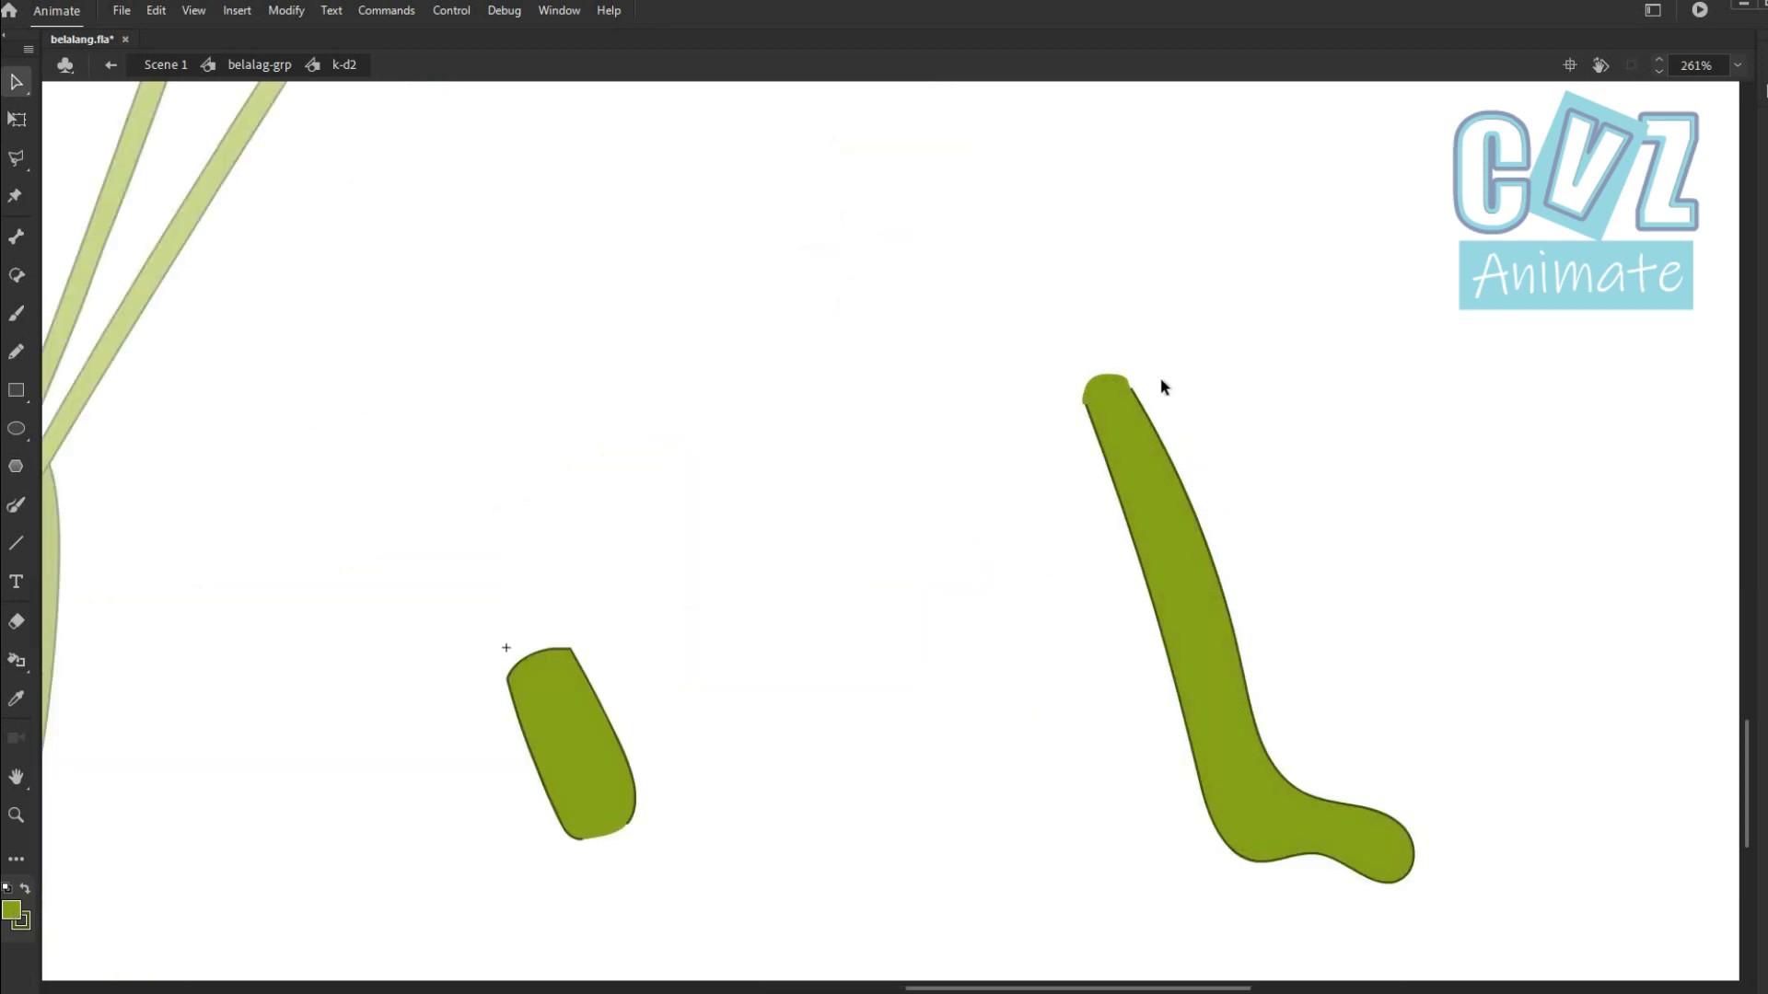
Convert the front leg's lower segment into a symbol named k-d3.
scroll(963, 643, "down", 3)
right_click(1416, 571)
left_click(1443, 524)
type("k-d3")
key("Return")
Move the k-d3 segment into belalag-grp and assemble the front leg on the rebuilt grasshopper's body.
scroll(1372, 736, "down", 4)
key("ctrl+x")
double_click(1292, 734)
left_click_drag(1180, 682, 889, 819)
key("ctrl+v")
left_click_drag(896, 586, 932, 936)
left_click_drag(1137, 763, 1128, 578)
left_click(1129, 578)
Select the original one-piece grasshopper drawing and clear it away from the rebuilt symbol parts.
scroll(1129, 578, "down", 3)
left_click_drag(484, 100, 1179, 460)
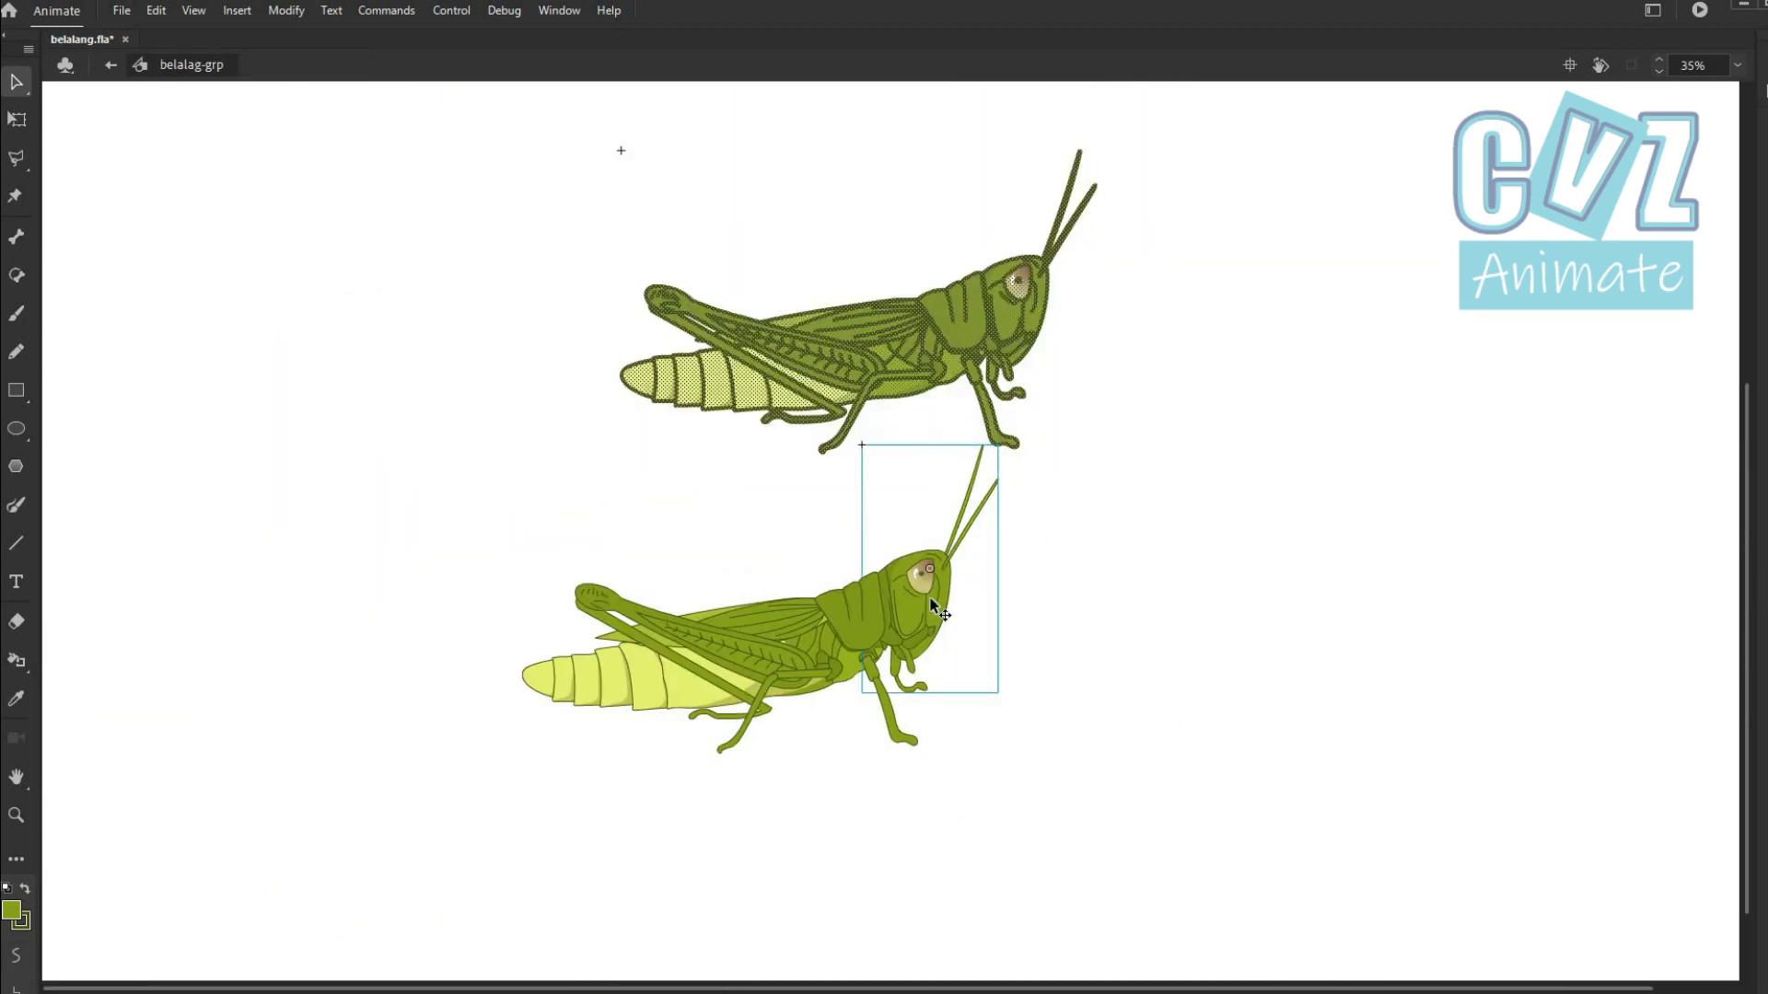
right_click(952, 313)
left_click(1359, 507)
scroll(1357, 505, "down", 1)
left_click_drag(565, 536, 1046, 722)
key("Delete")
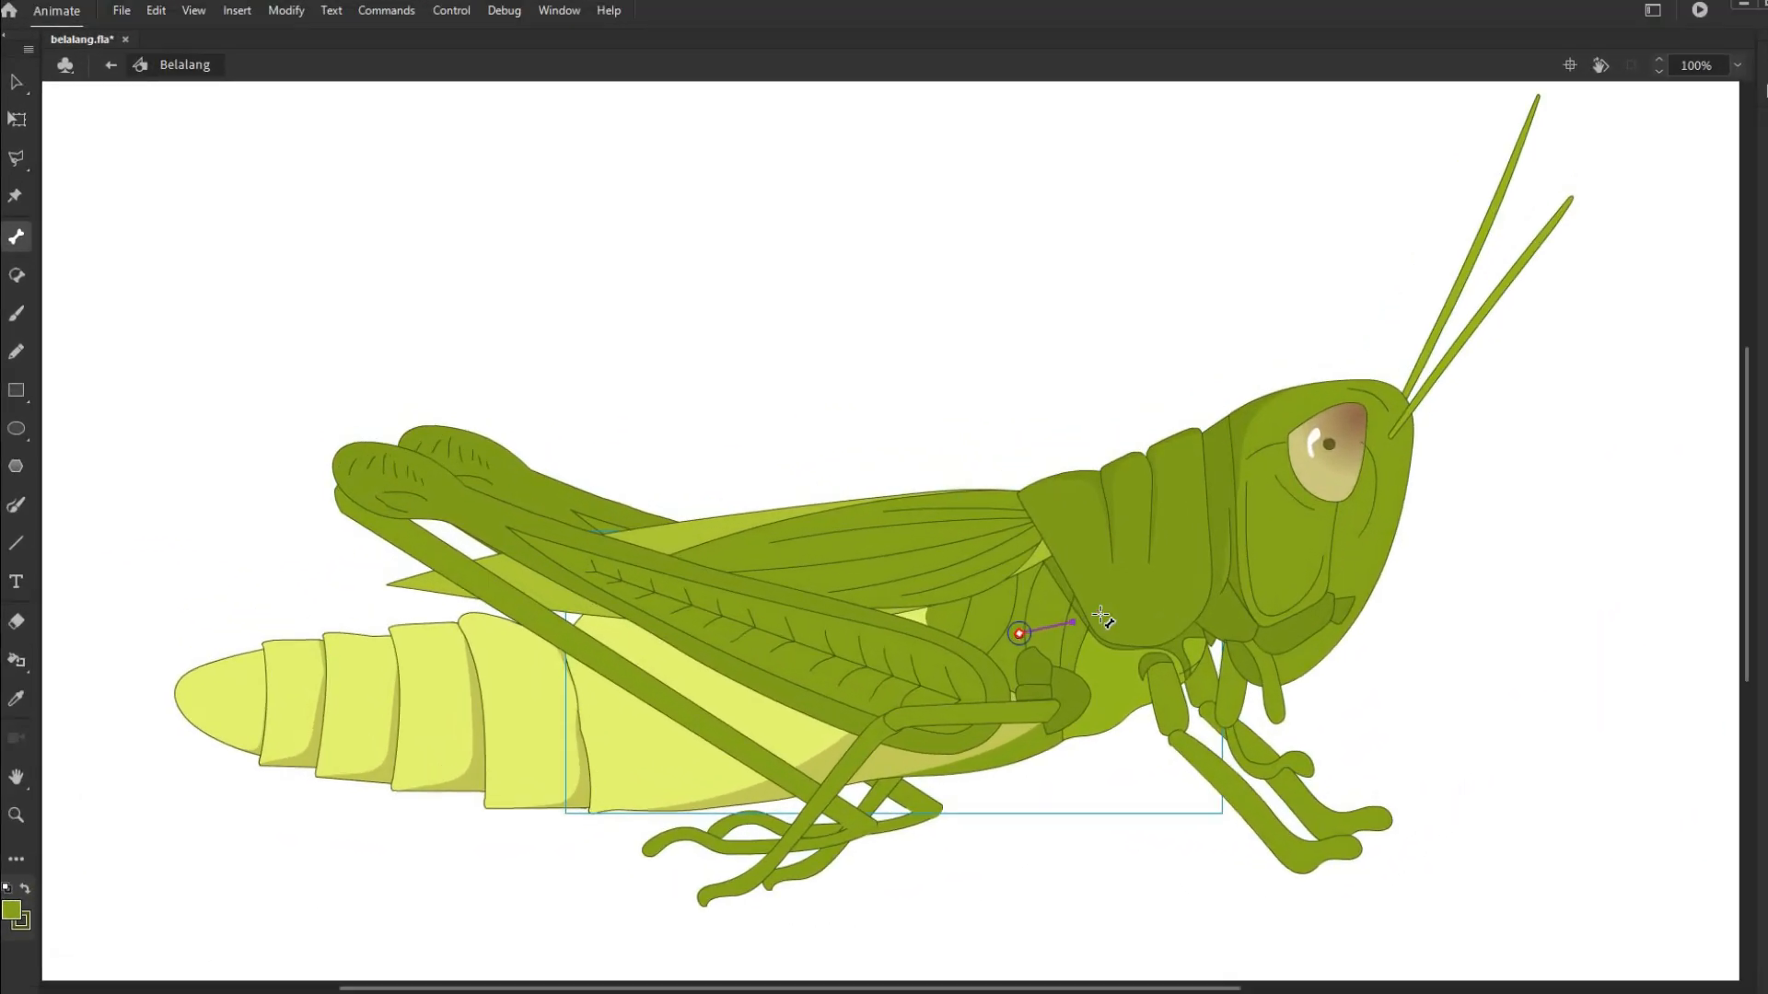
Add bones from the body through the abdomen segments and through the thorax to the head, and try front-leg bones.
mouse_move(1019, 633)
left_mouse_down()
mouse_move(1224, 564)
mouse_move(1222, 534)
mouse_move(619, 709)
mouse_move(675, 707)
mouse_move(716, 678)
mouse_move(521, 720)
mouse_move(299, 717)
left_mouse_up()
key("ctrl+z")
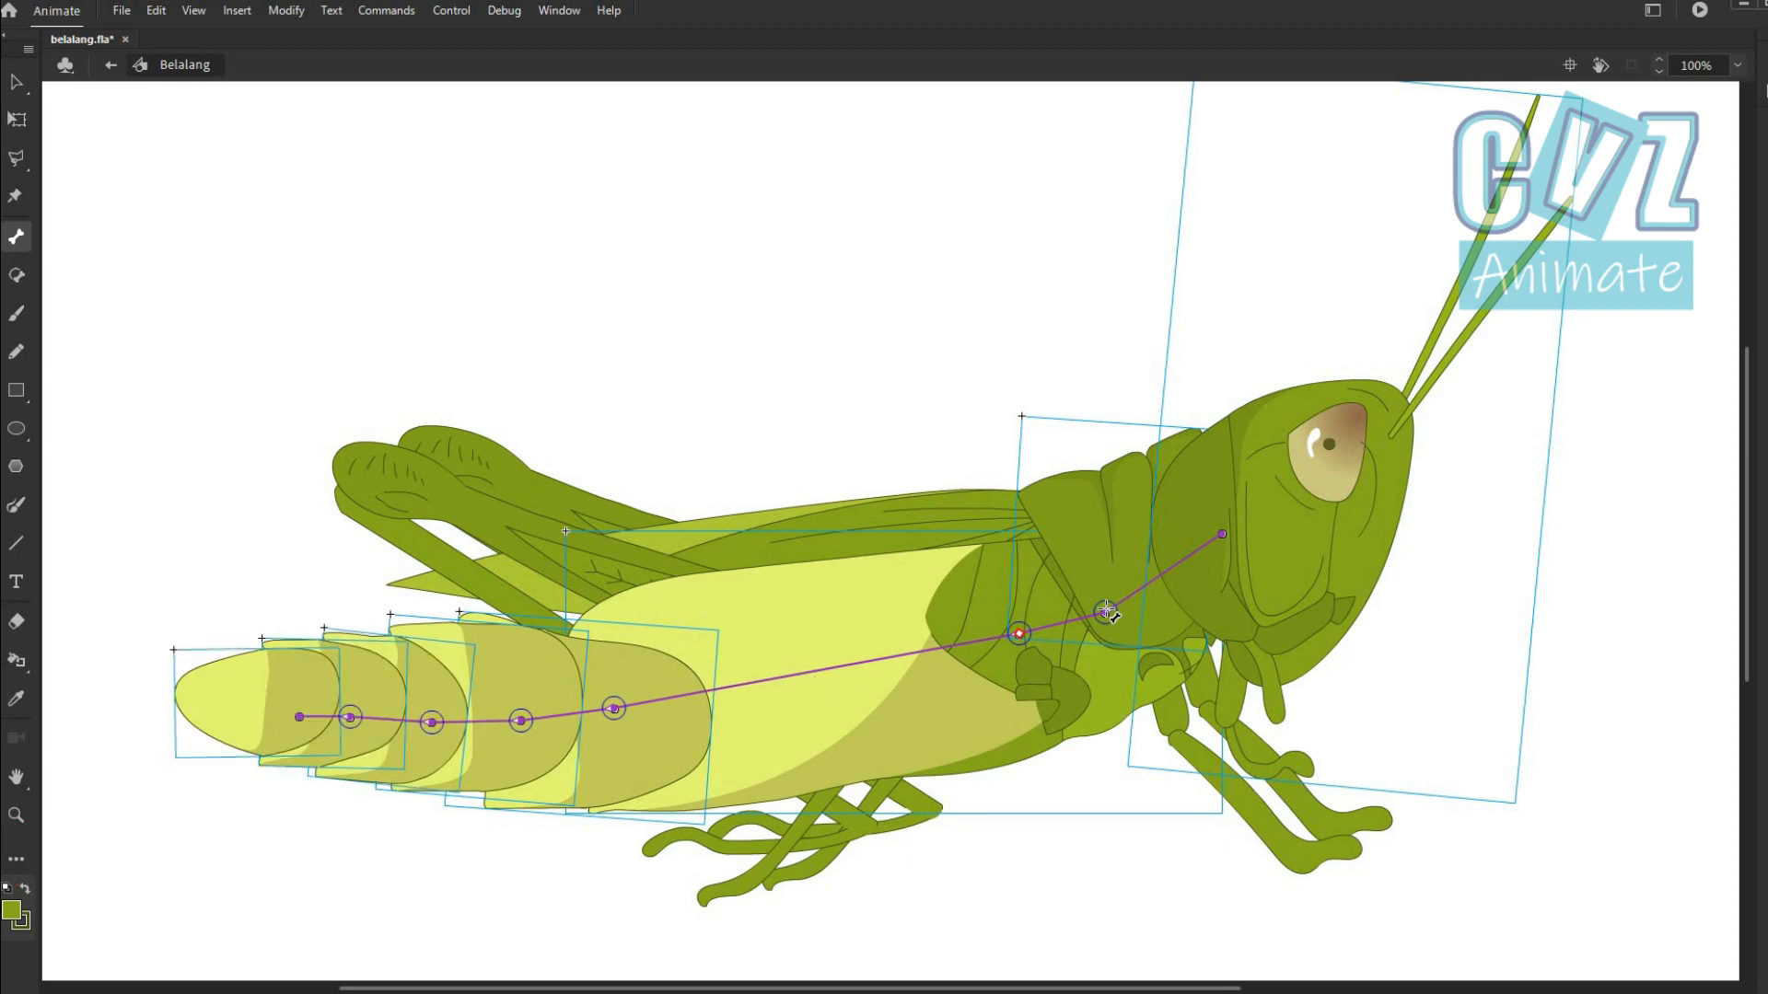
left_click_drag(1165, 683, 1181, 740)
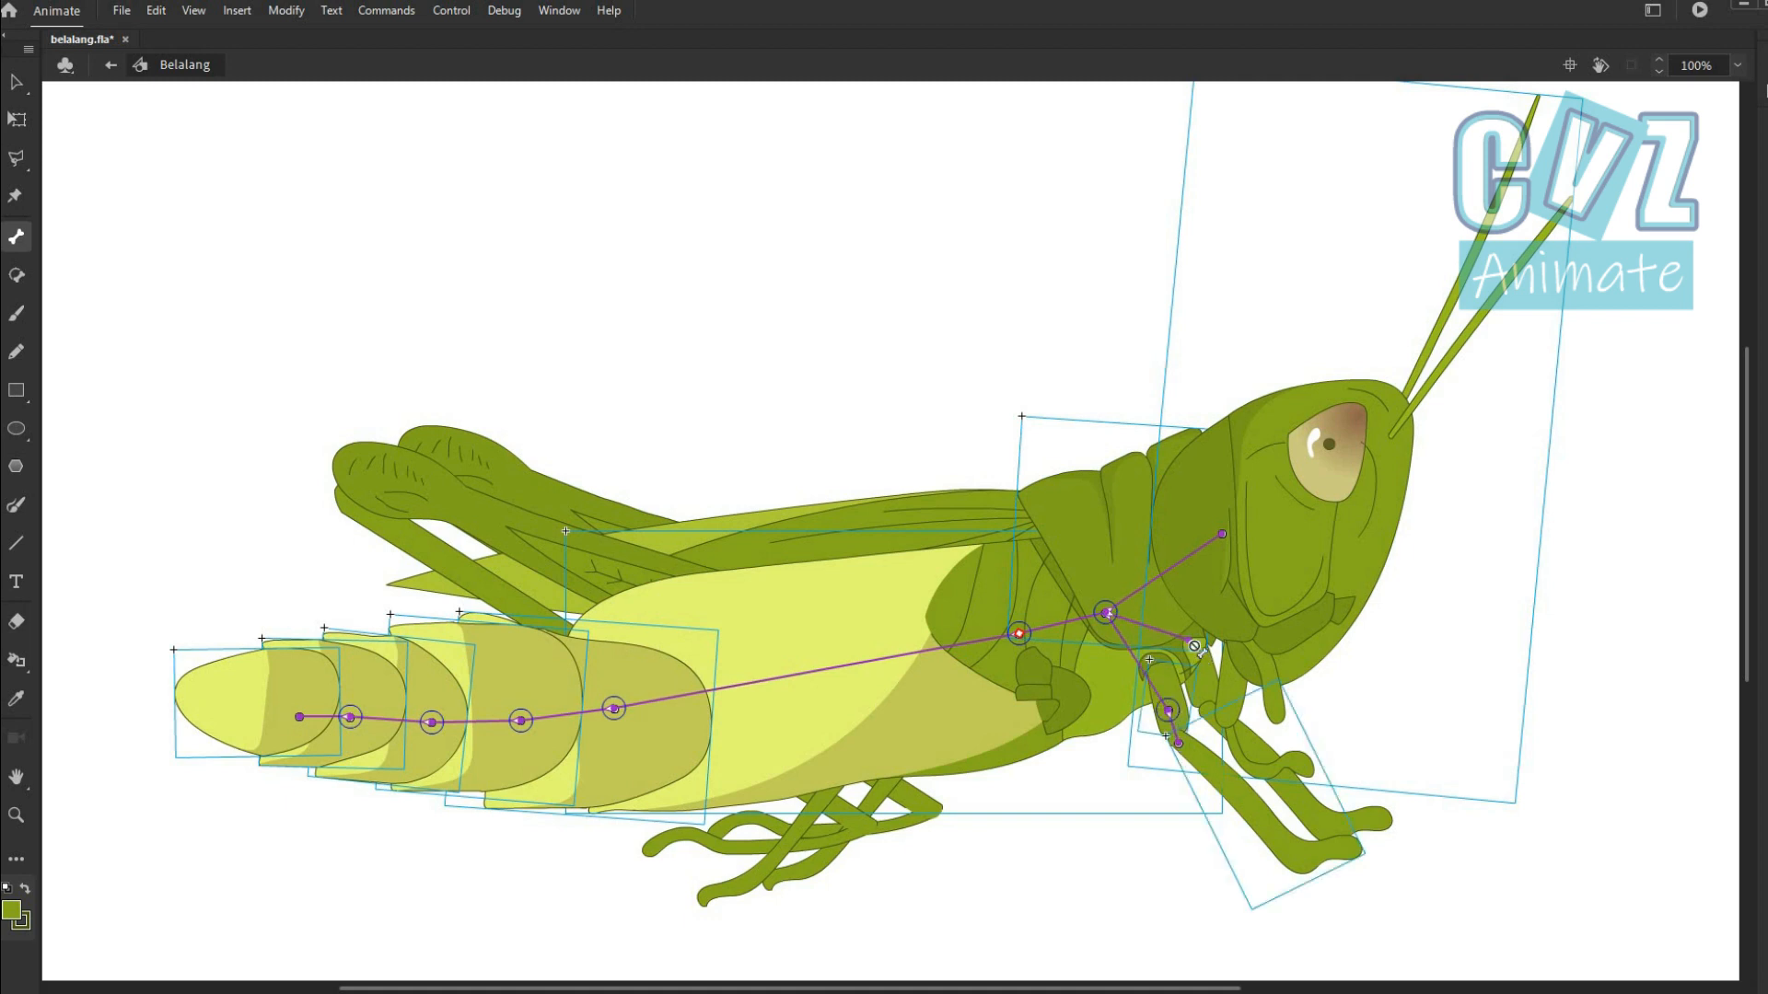
Add bones from the body through the middle leg and both hind legs, including their lower segments.
left_click_drag(1029, 715, 1035, 711)
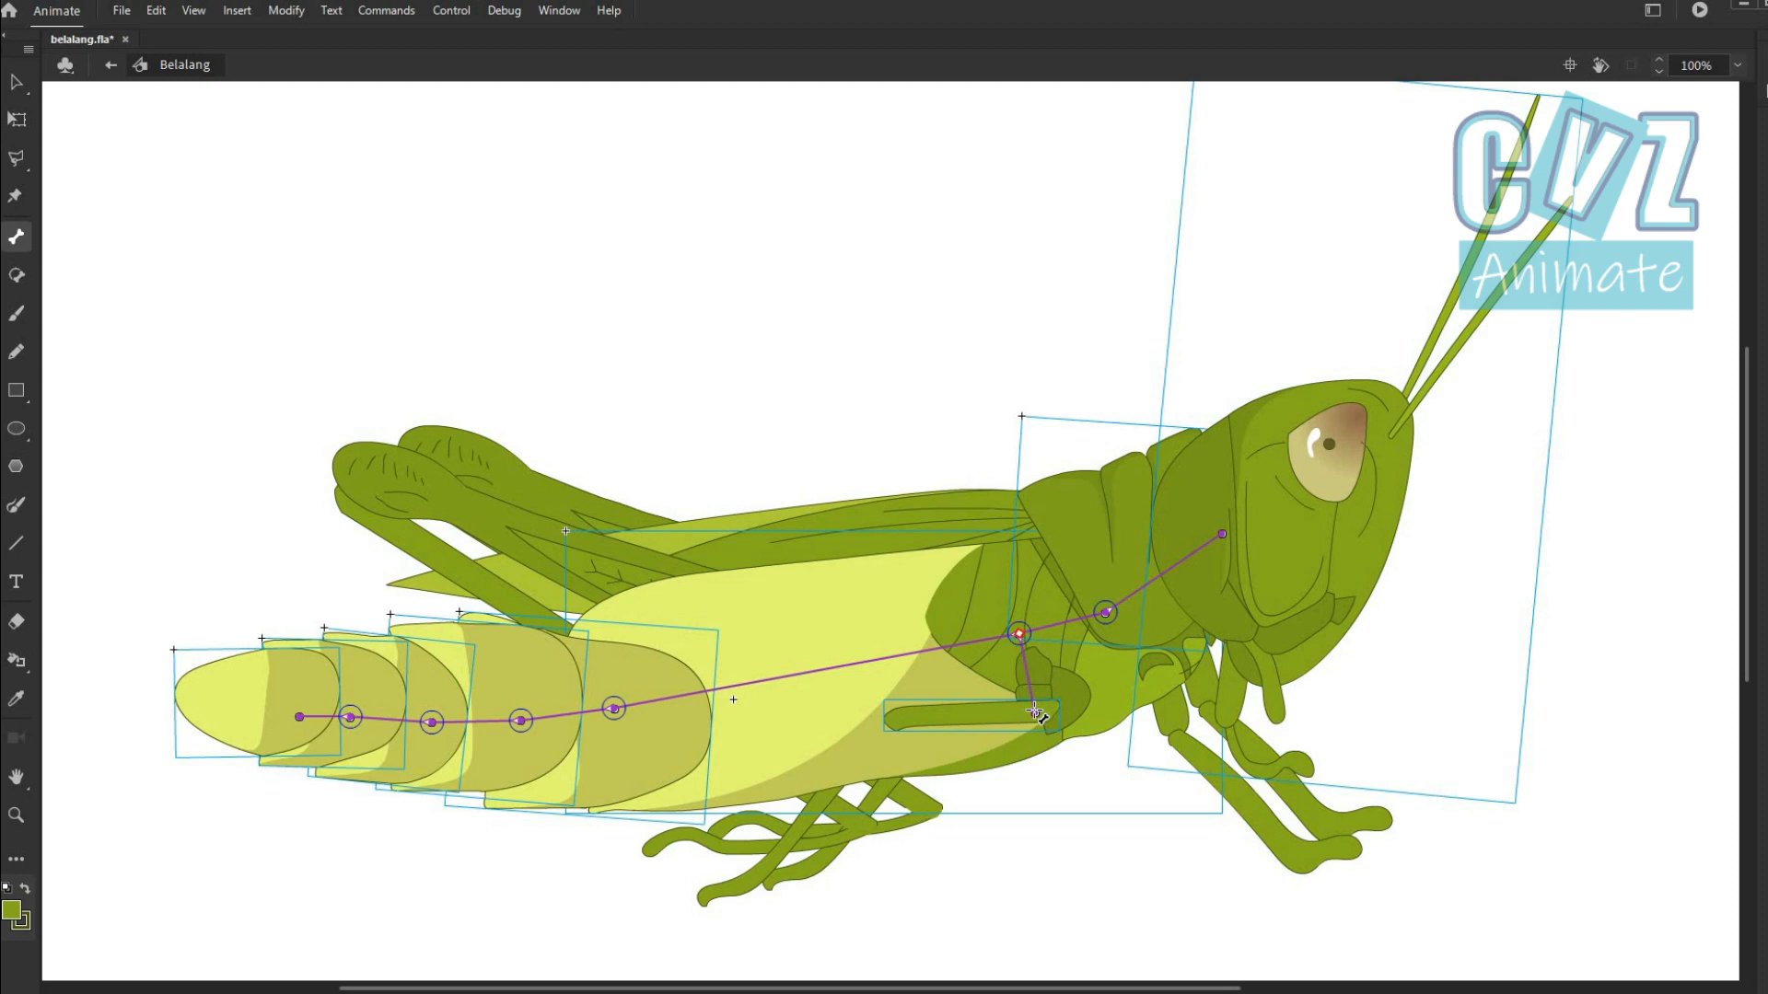
left_click_drag(865, 744, 824, 801)
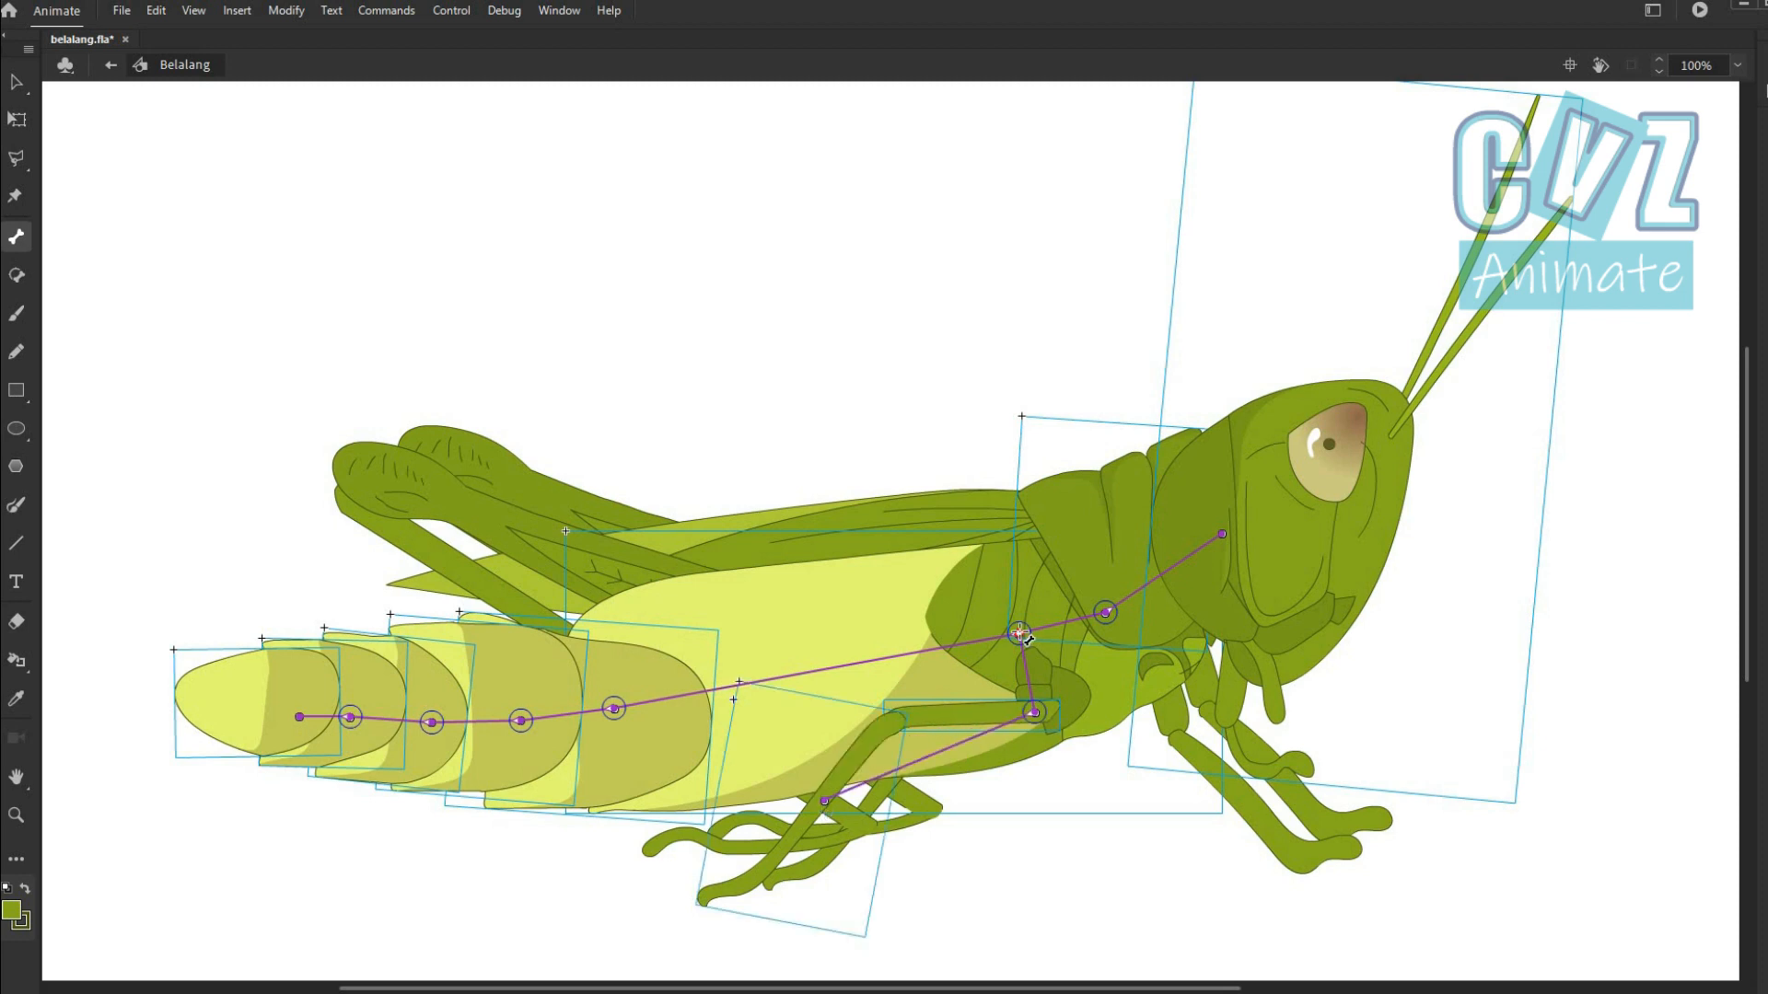
left_click_drag(849, 687, 360, 495)
left_click_drag(360, 495, 858, 827)
left_click_drag(958, 617, 909, 792)
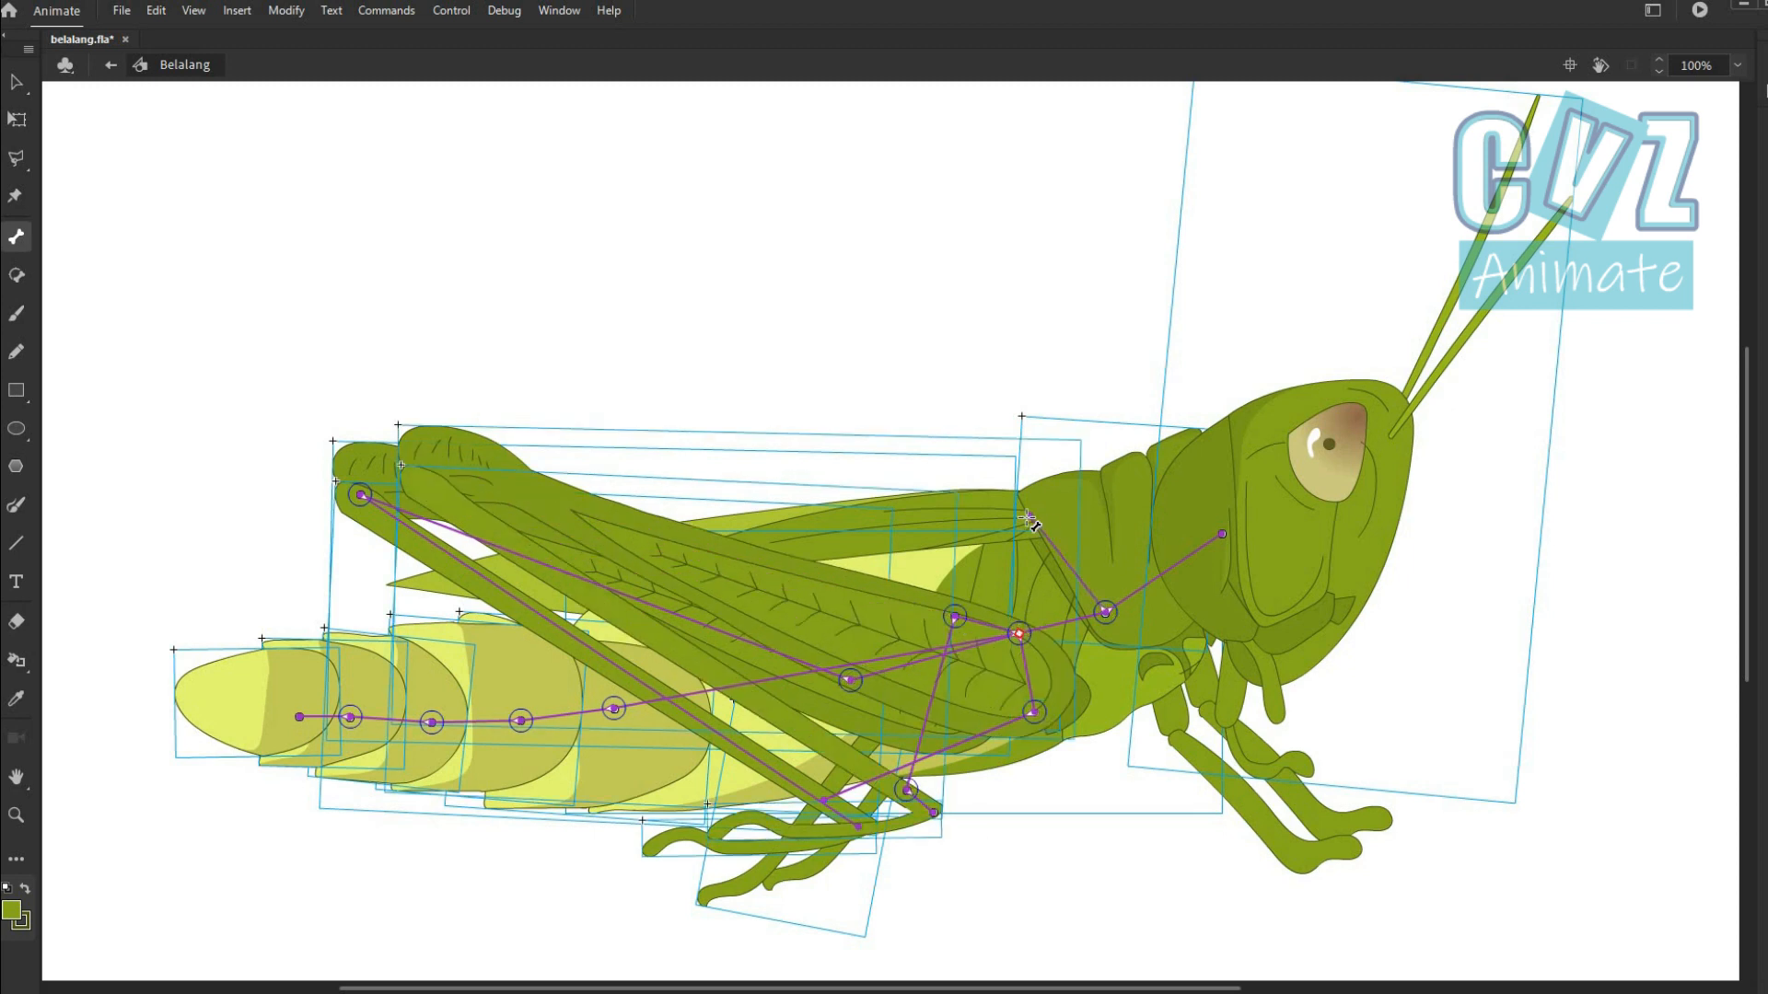
Add bones from the thorax joint to both wings.
left_click_drag(1031, 521, 1031, 522)
left_click_drag(780, 517, 779, 516)
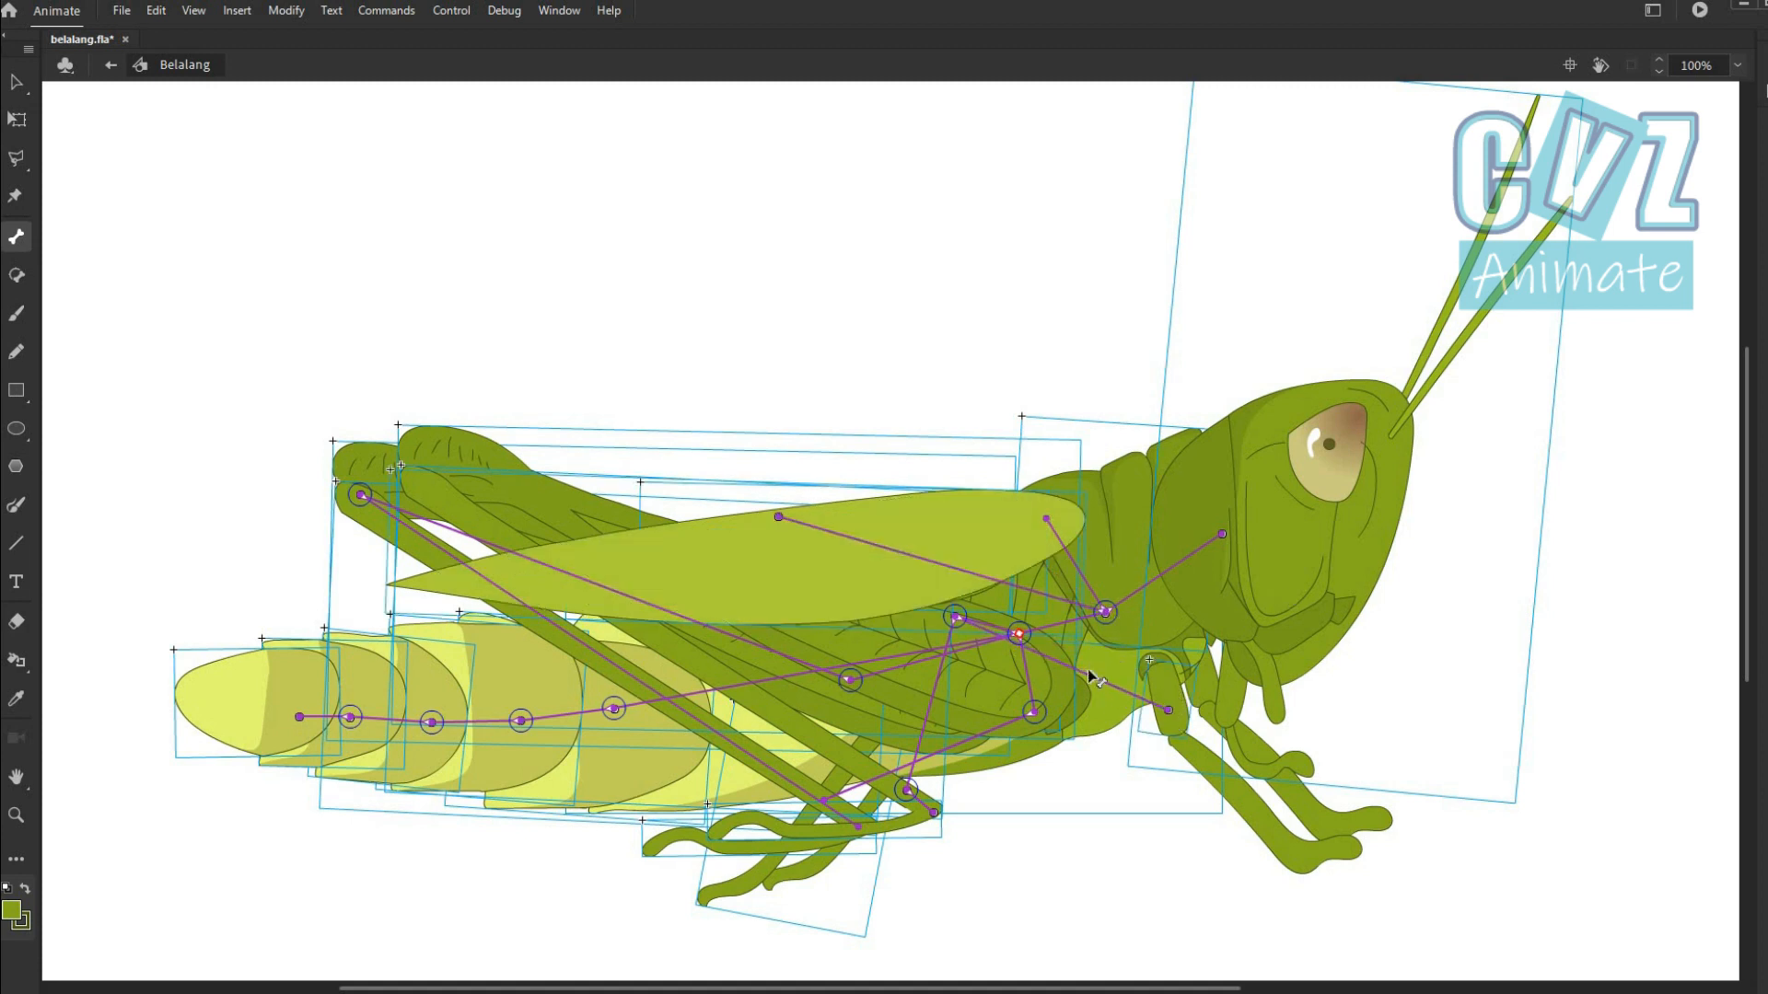
key("v")
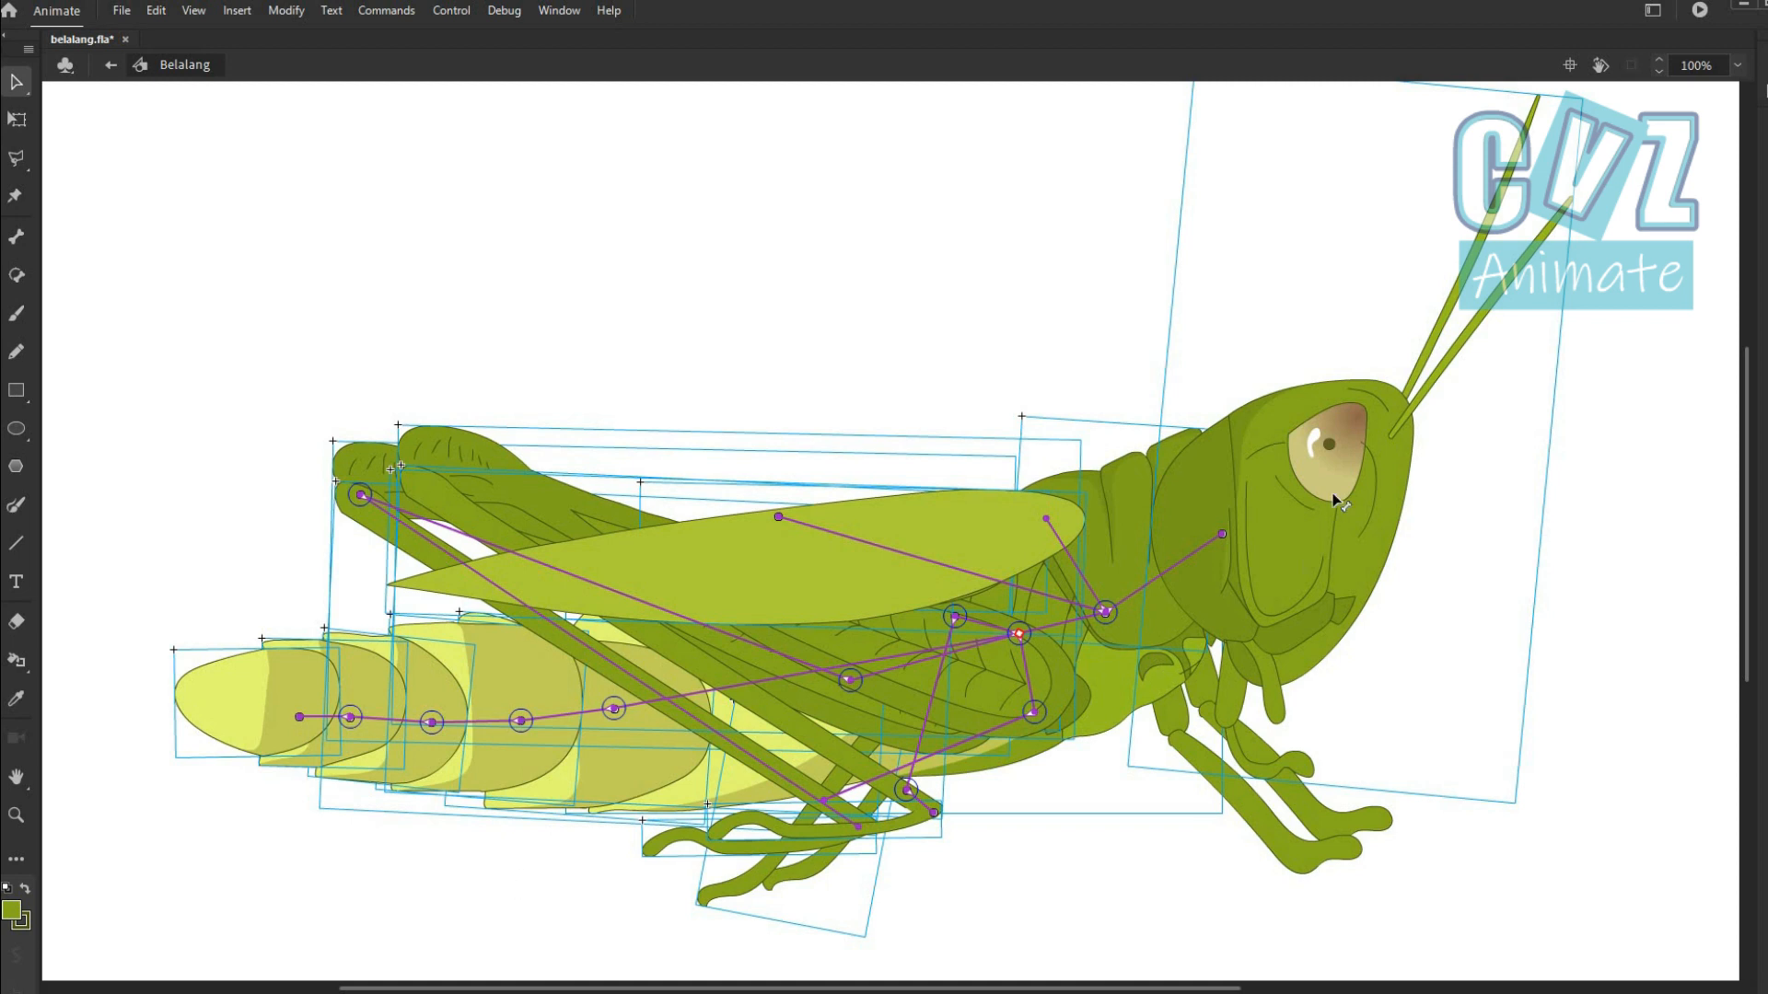
Send the middle-leg and far hind-leg parts backward so they stack correctly behind the body.
left_click(1172, 720)
left_click(1124, 708)
left_click(1047, 673)
key("ctrl+Down")
key("ctrl+Down")
left_click(833, 744)
key("ctrl+Down")
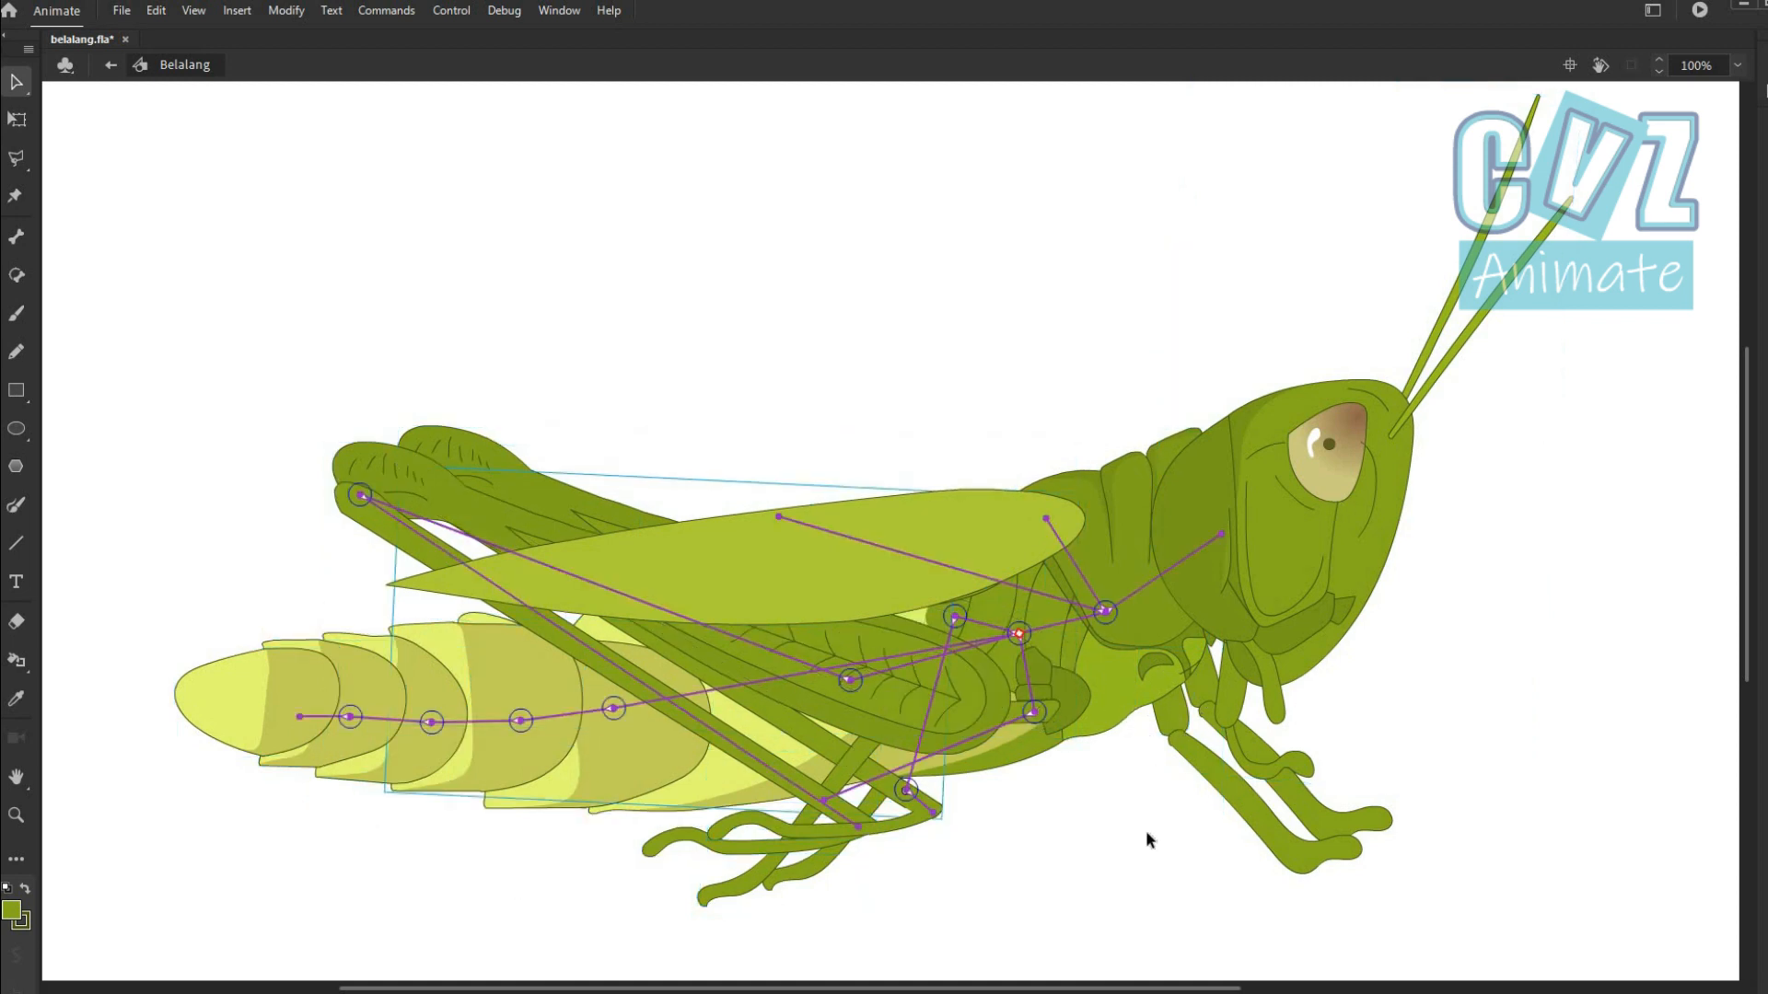
key("ctrl+Down")
left_click(903, 825)
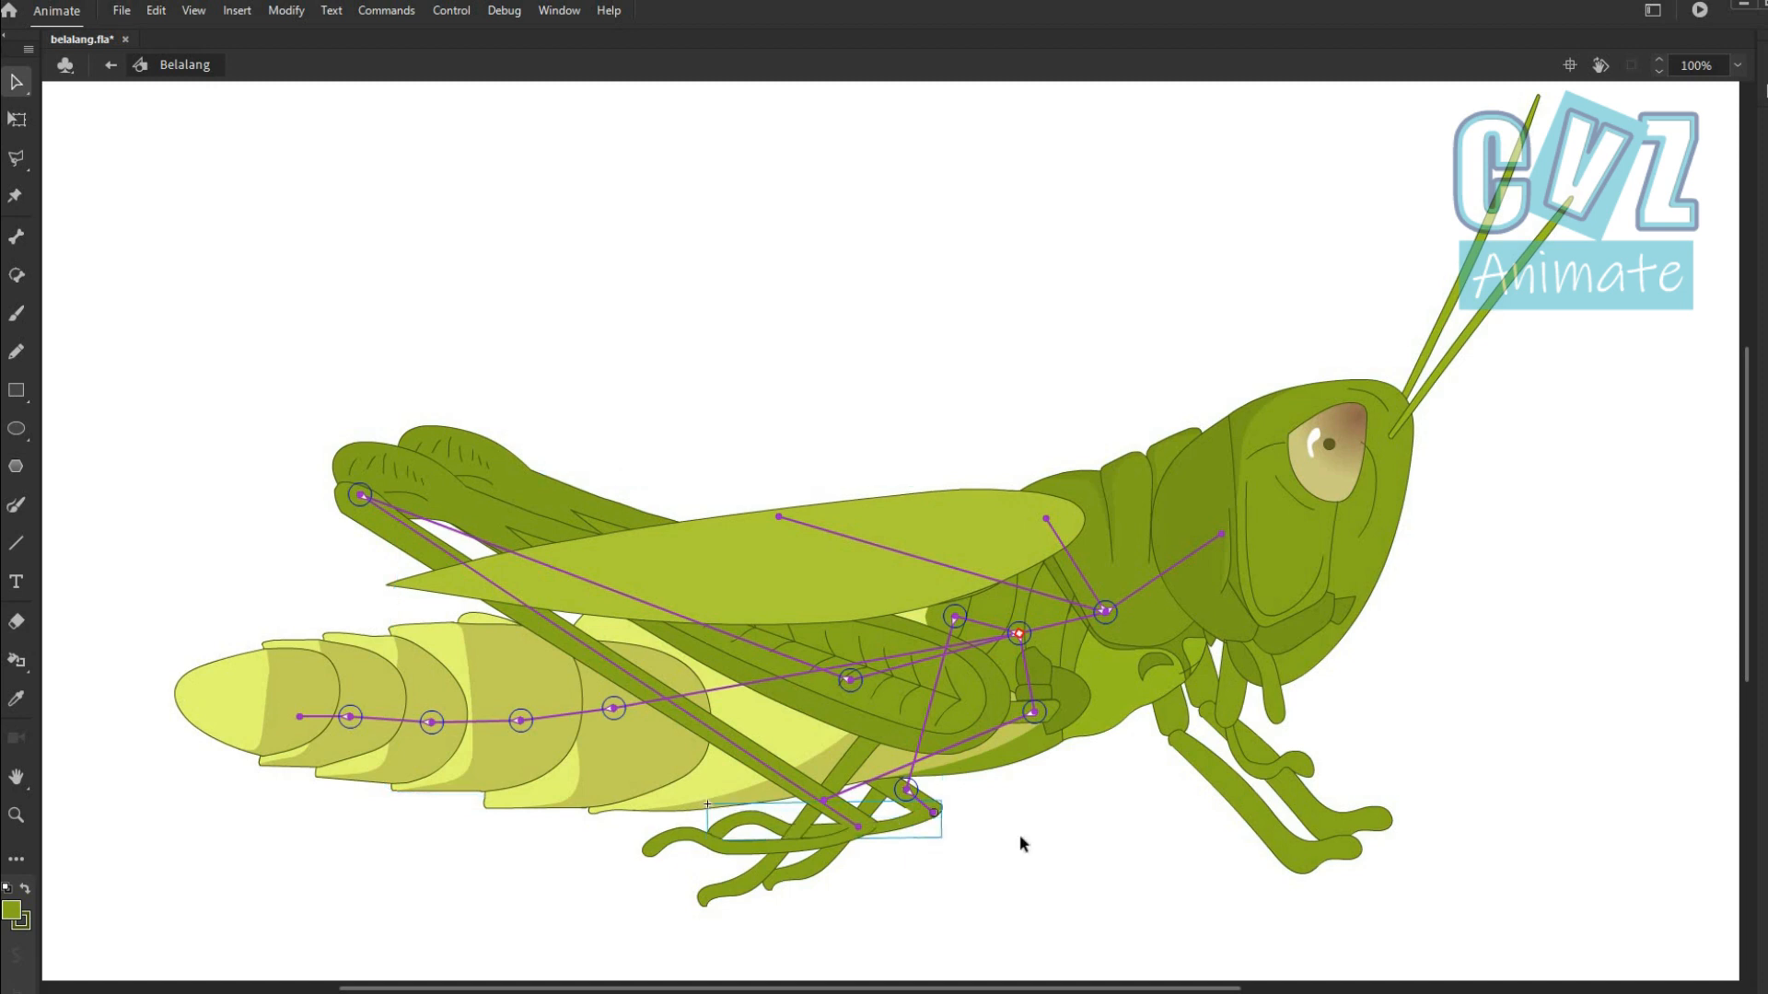
Send the plain wing backward behind the patterned wing, the thorax and the near hind leg.
left_click(824, 590)
key("ctrl+Down")
key("ctrl+Down")
left_click(1265, 505)
Send each abdomen segment backward in turn, from the body to the tail tip, so each tucks under its neighbour.
left_click(635, 757)
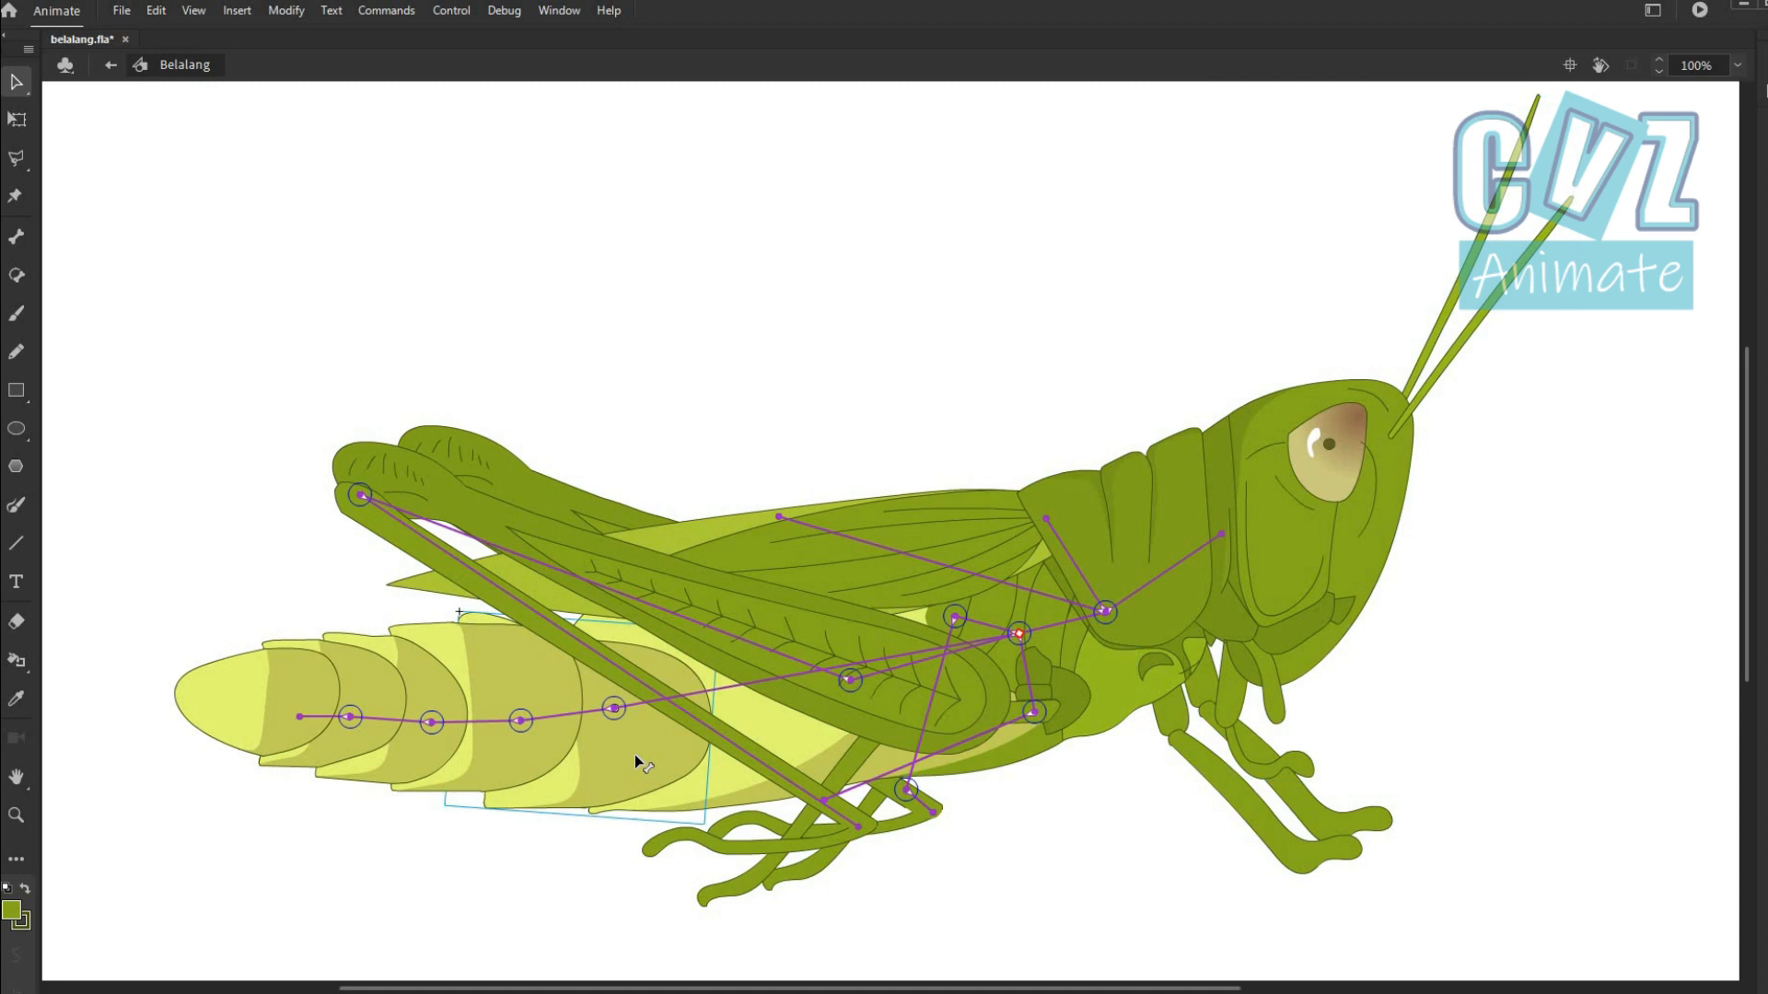
key("ctrl+Down")
left_click(543, 755)
key("ctrl+Down")
left_click(433, 759)
key("ctrl+Down")
left_click(327, 753)
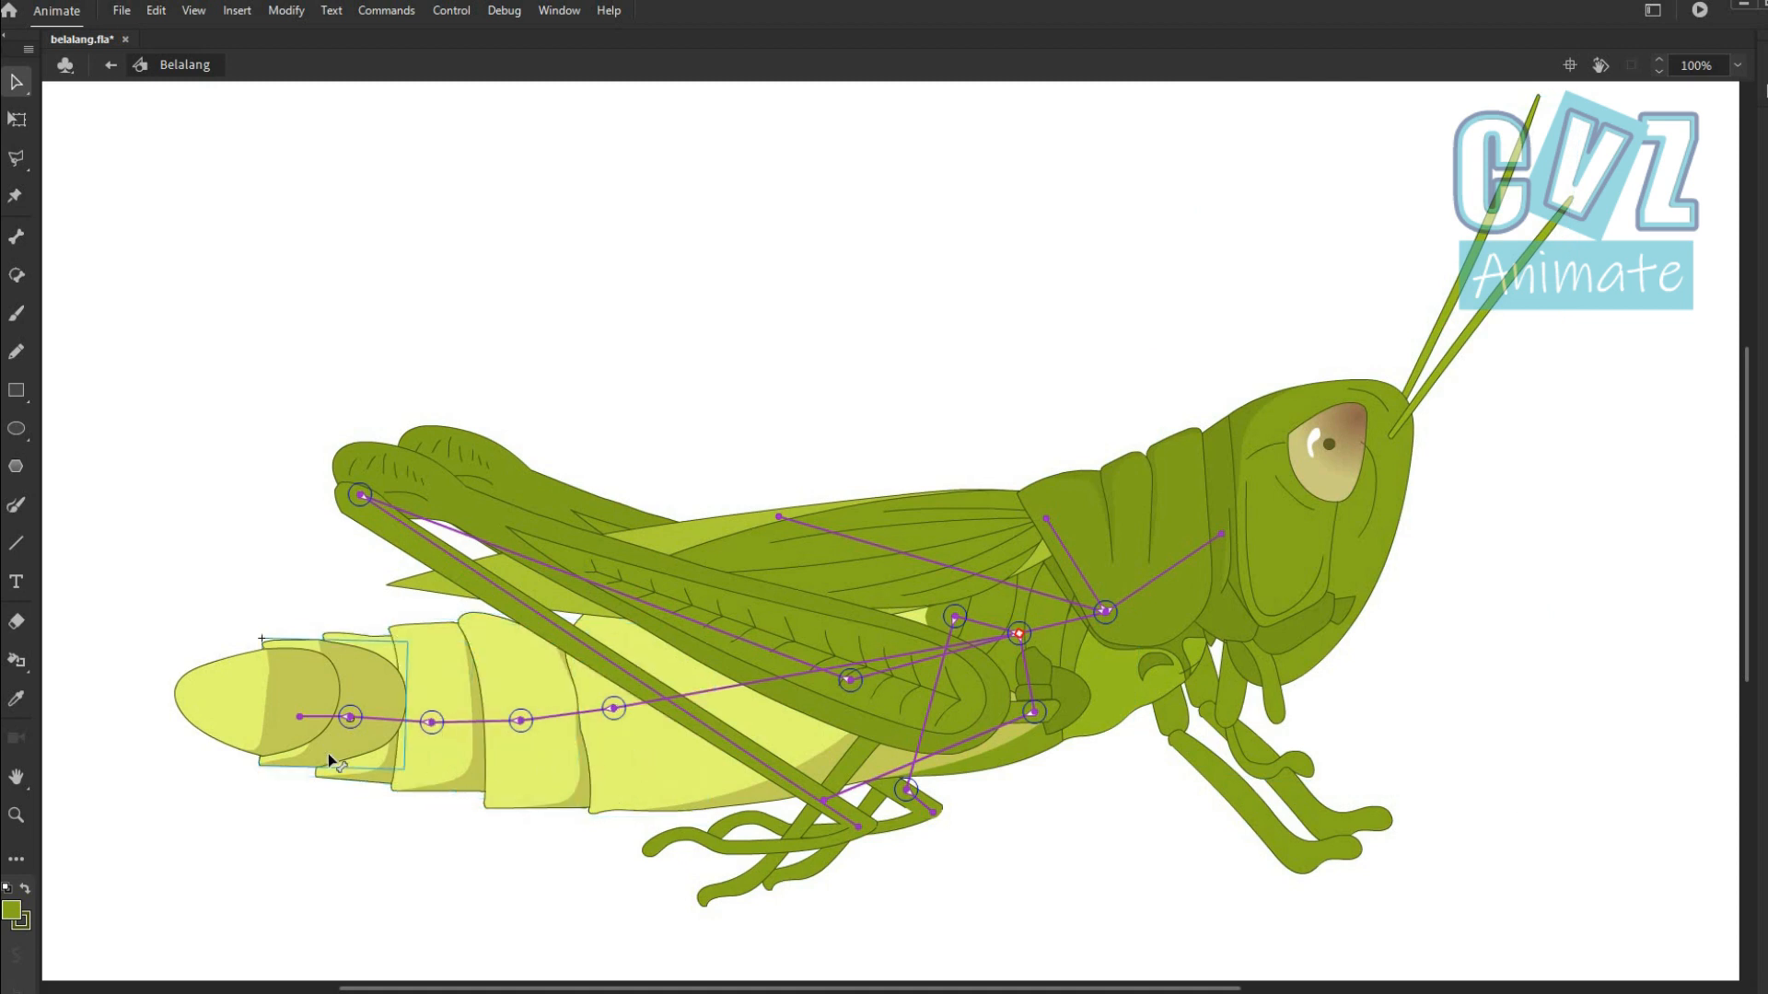
key("ctrl+Down")
left_click(236, 721)
key("ctrl+Down")
Add bones from the body through both front legs and send the far front leg's segments backward.
key("m")
left_click_drag(1019, 634, 1169, 711)
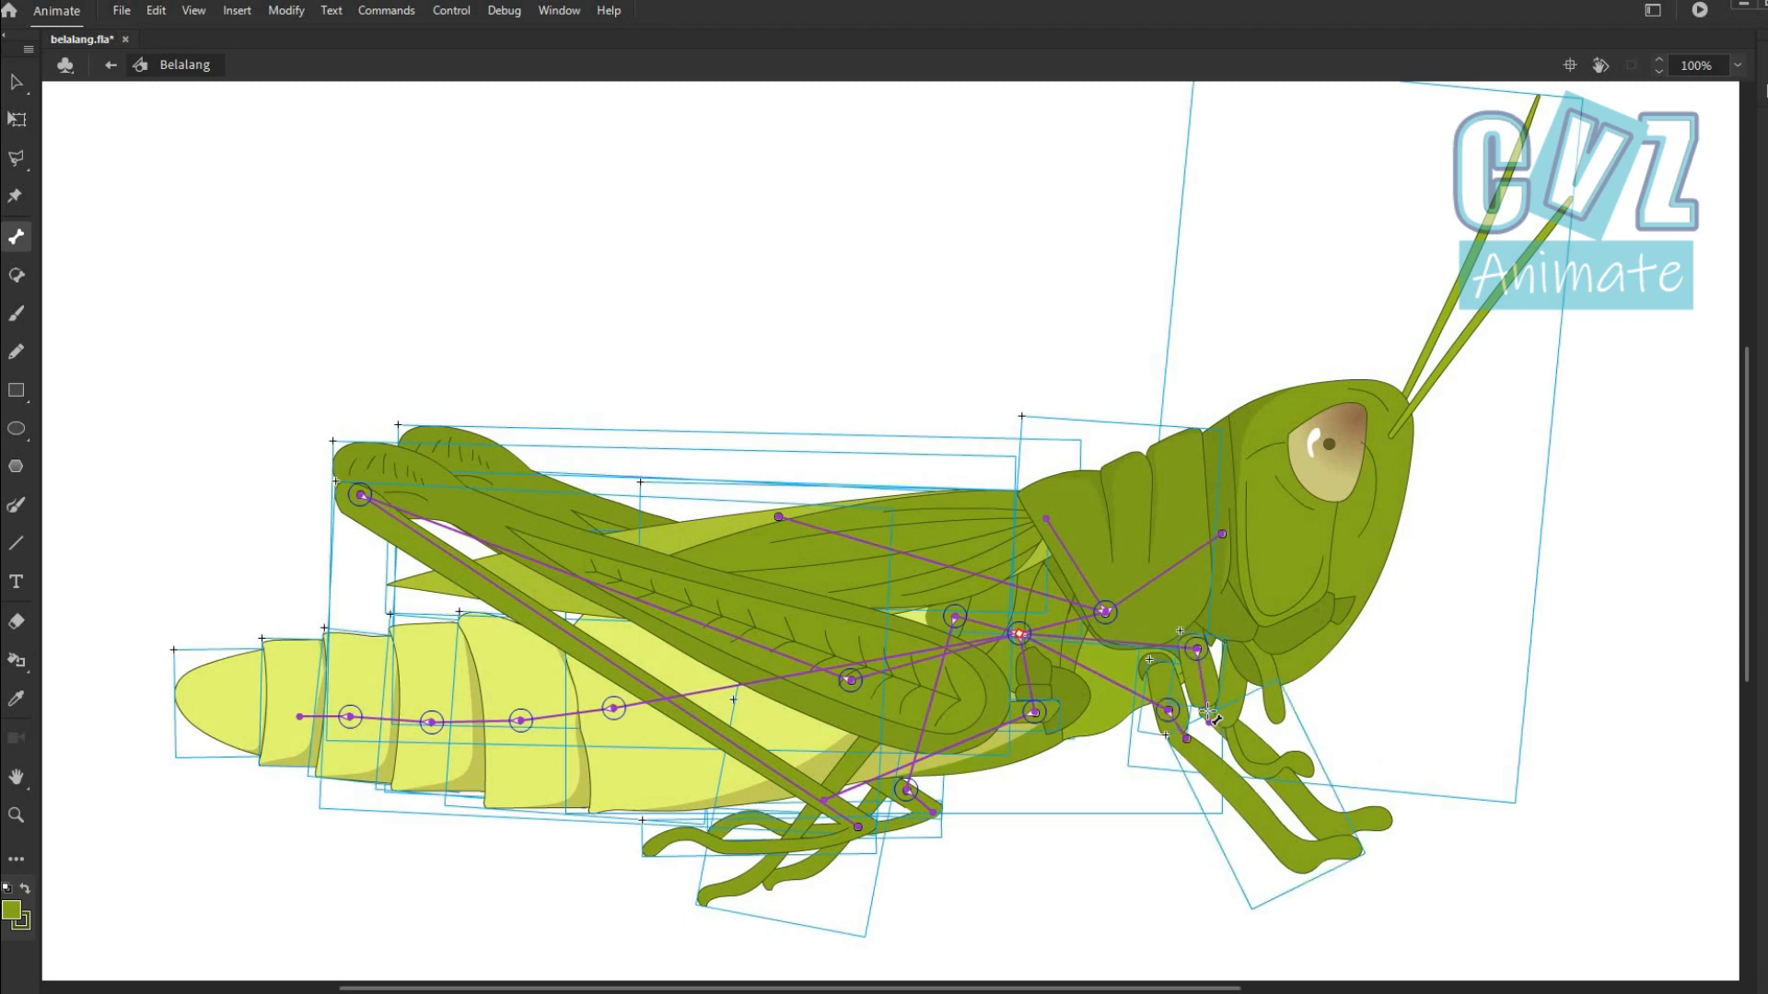
left_click(16, 83)
left_click(1565, 686)
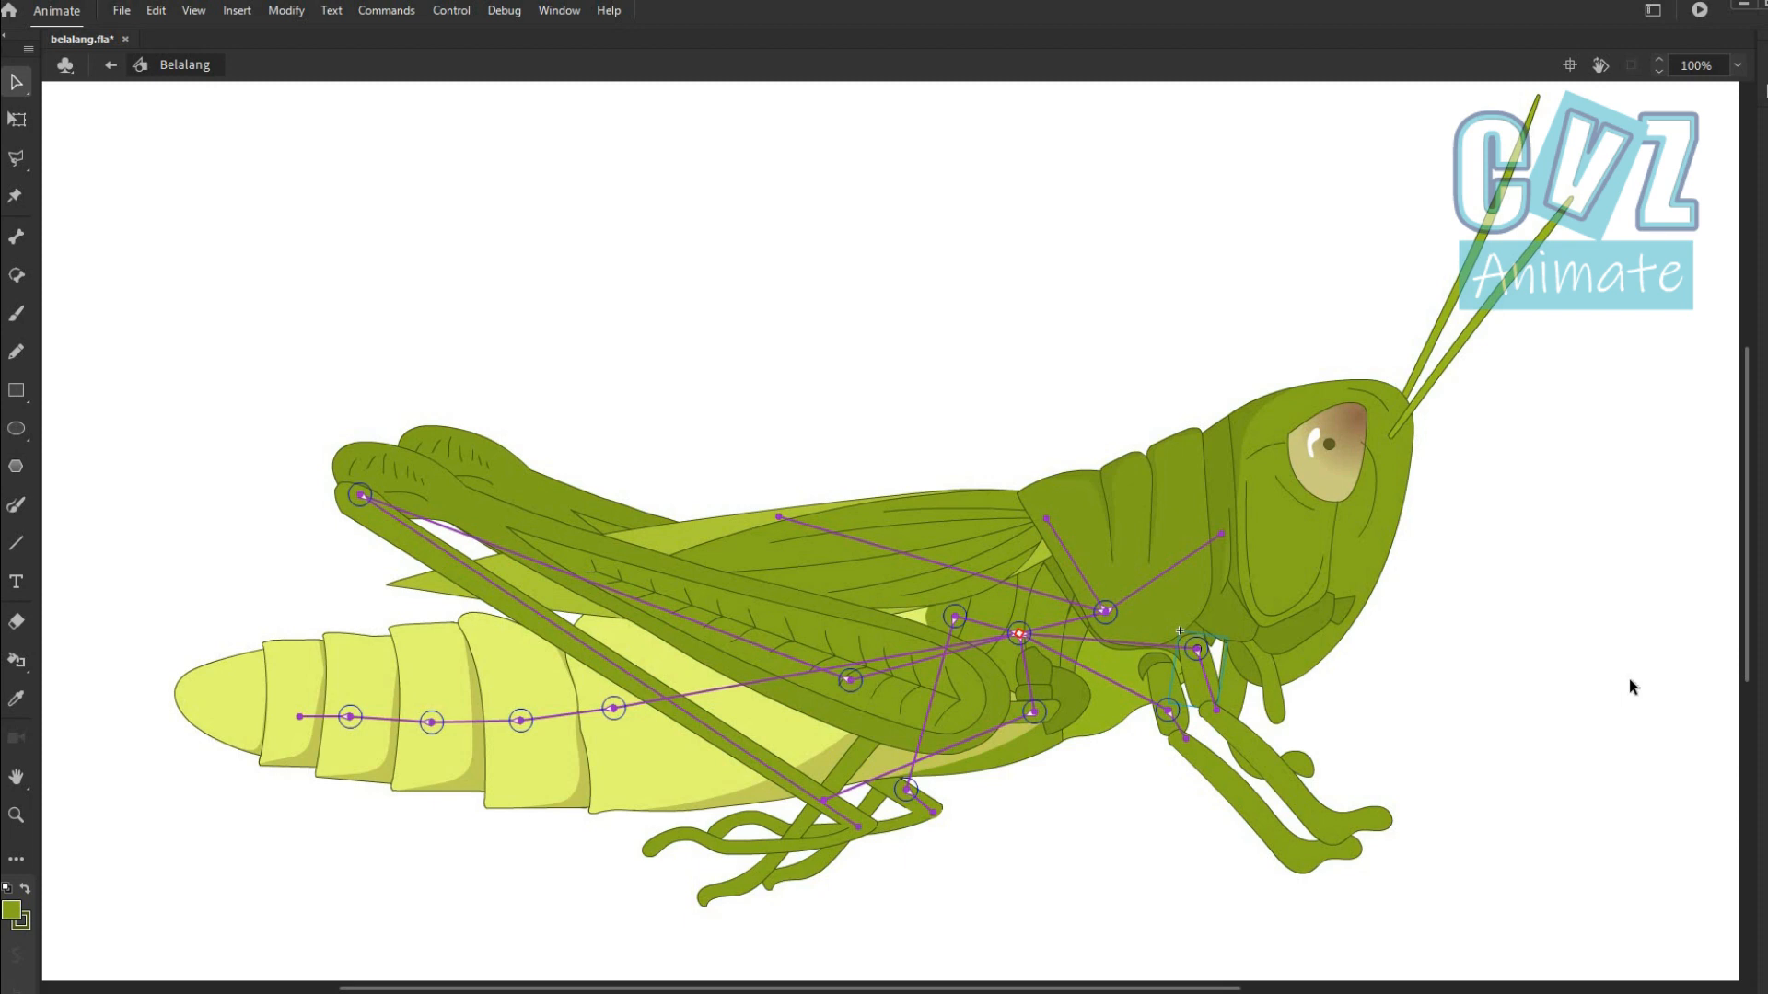
left_click(1243, 776)
key("ctrl+Down")
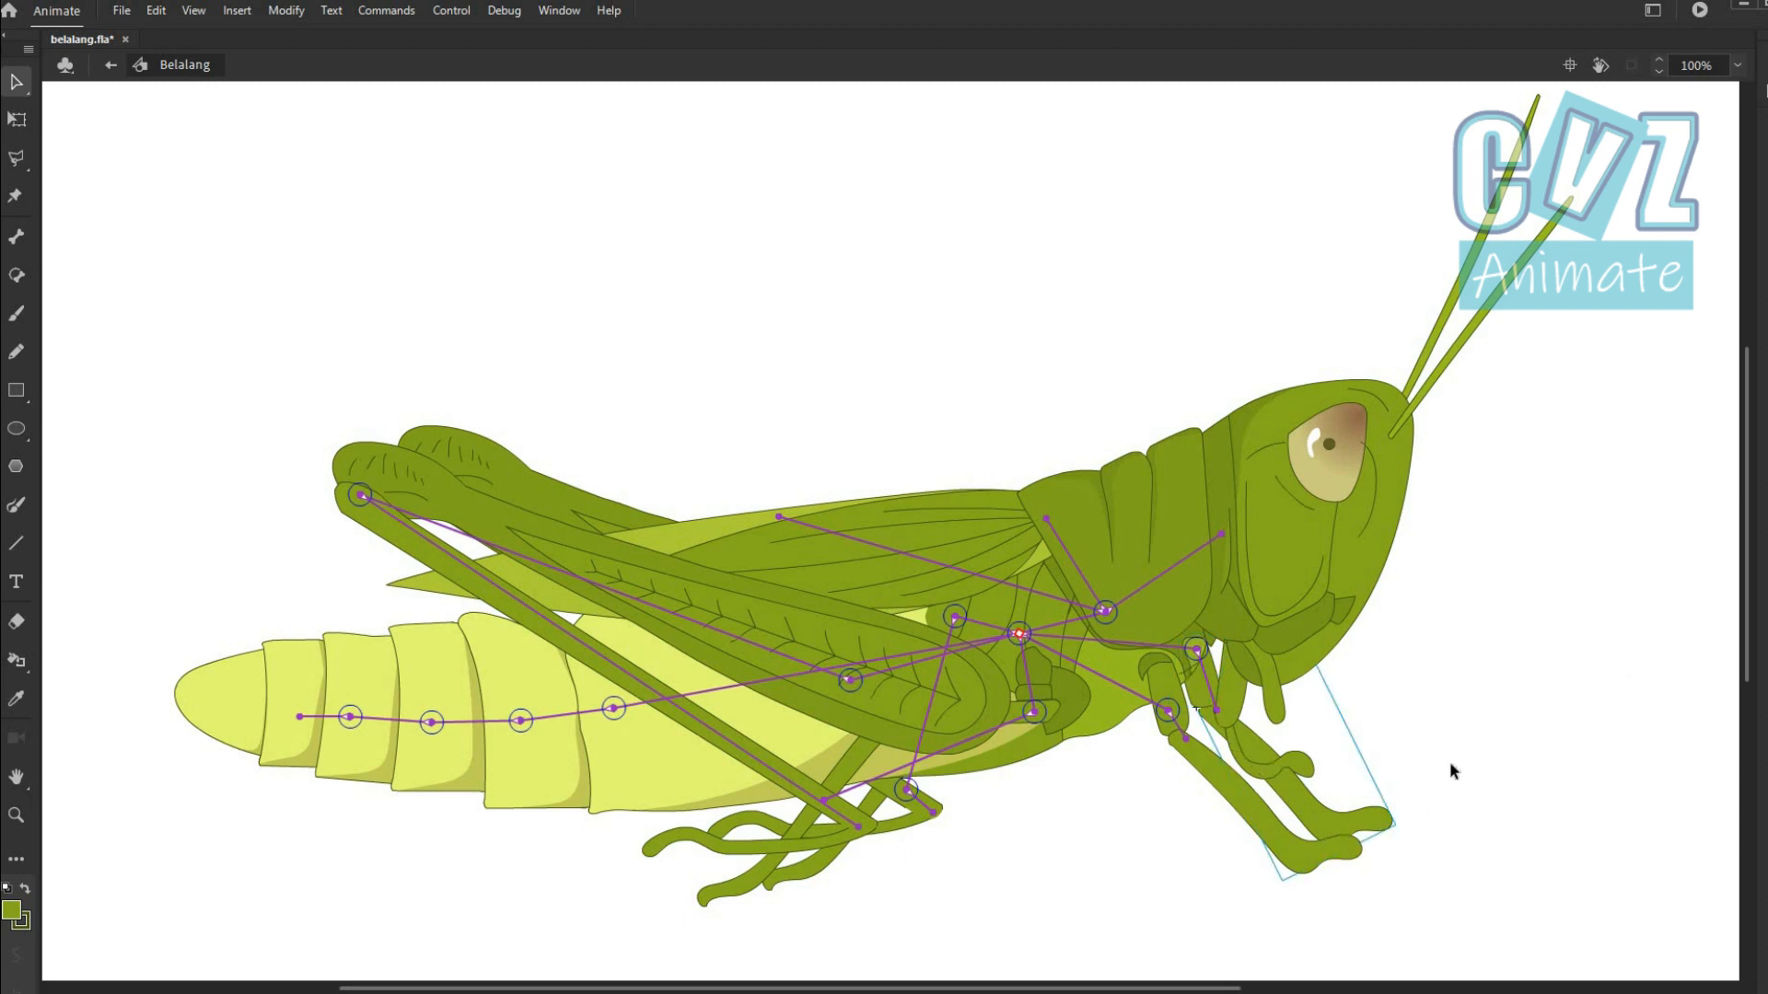
Try to add a bone connecting the body to the far middle leg.
left_click(818, 864)
key("m")
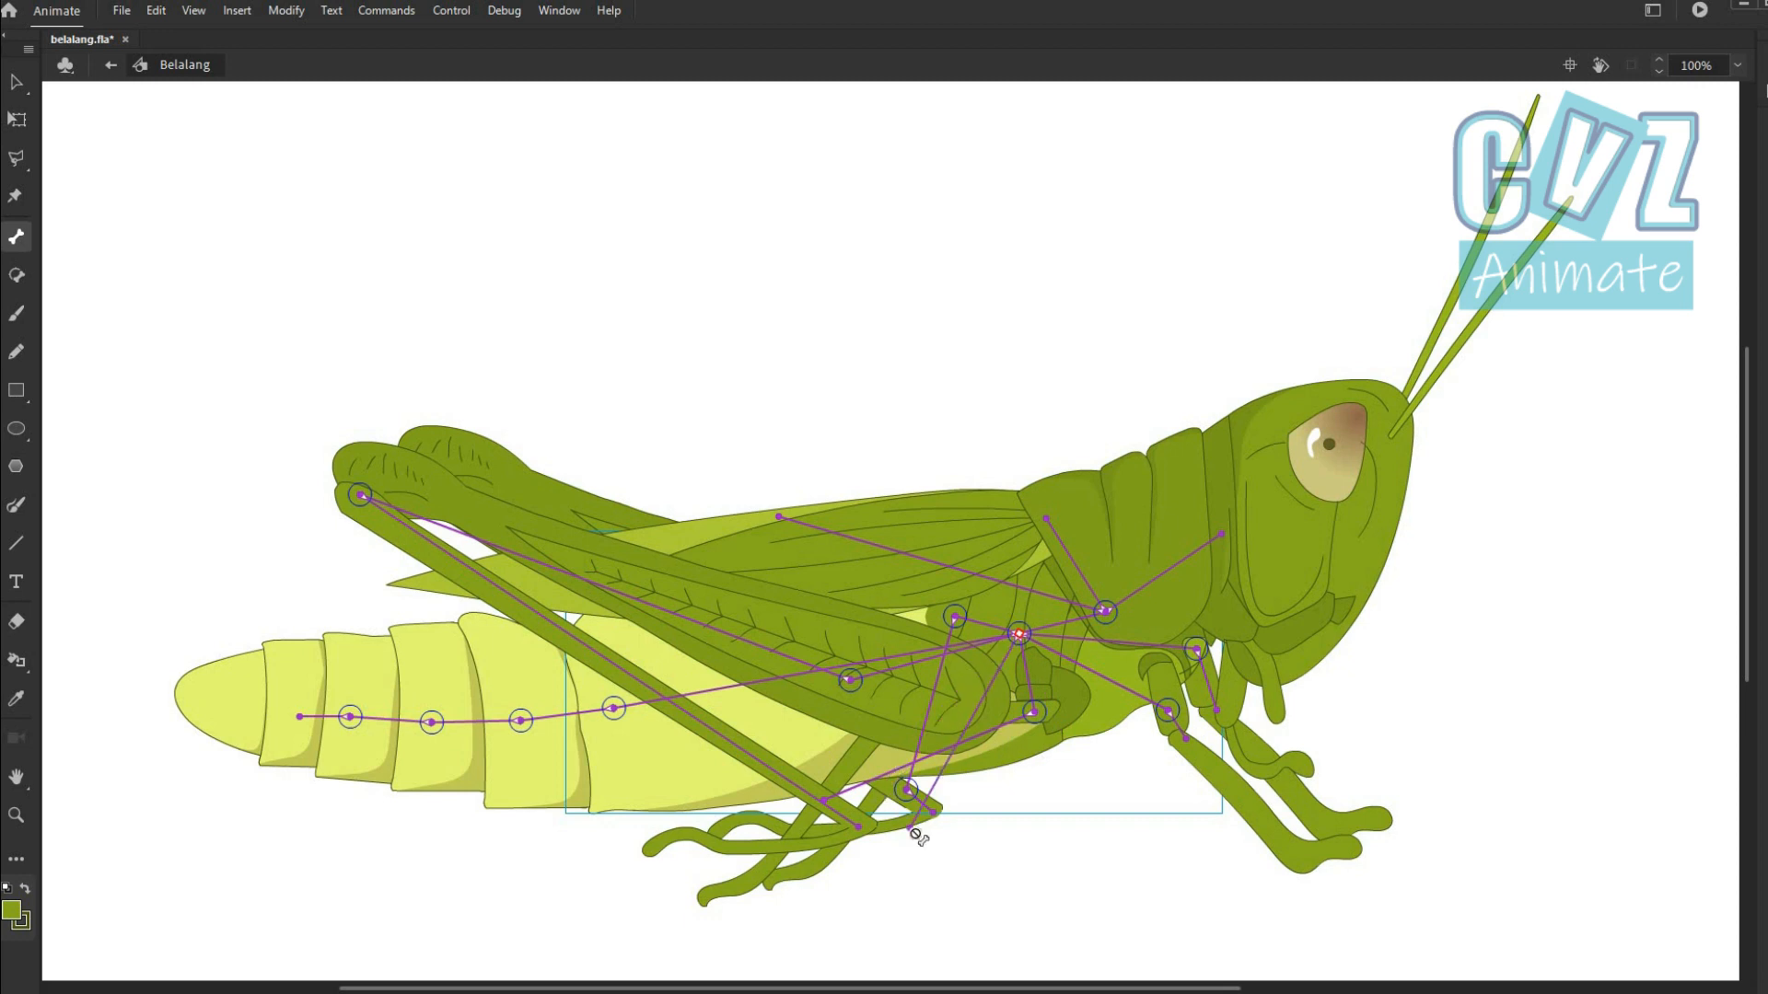
key("ctrl+a")
left_click_drag(879, 801, 1016, 637)
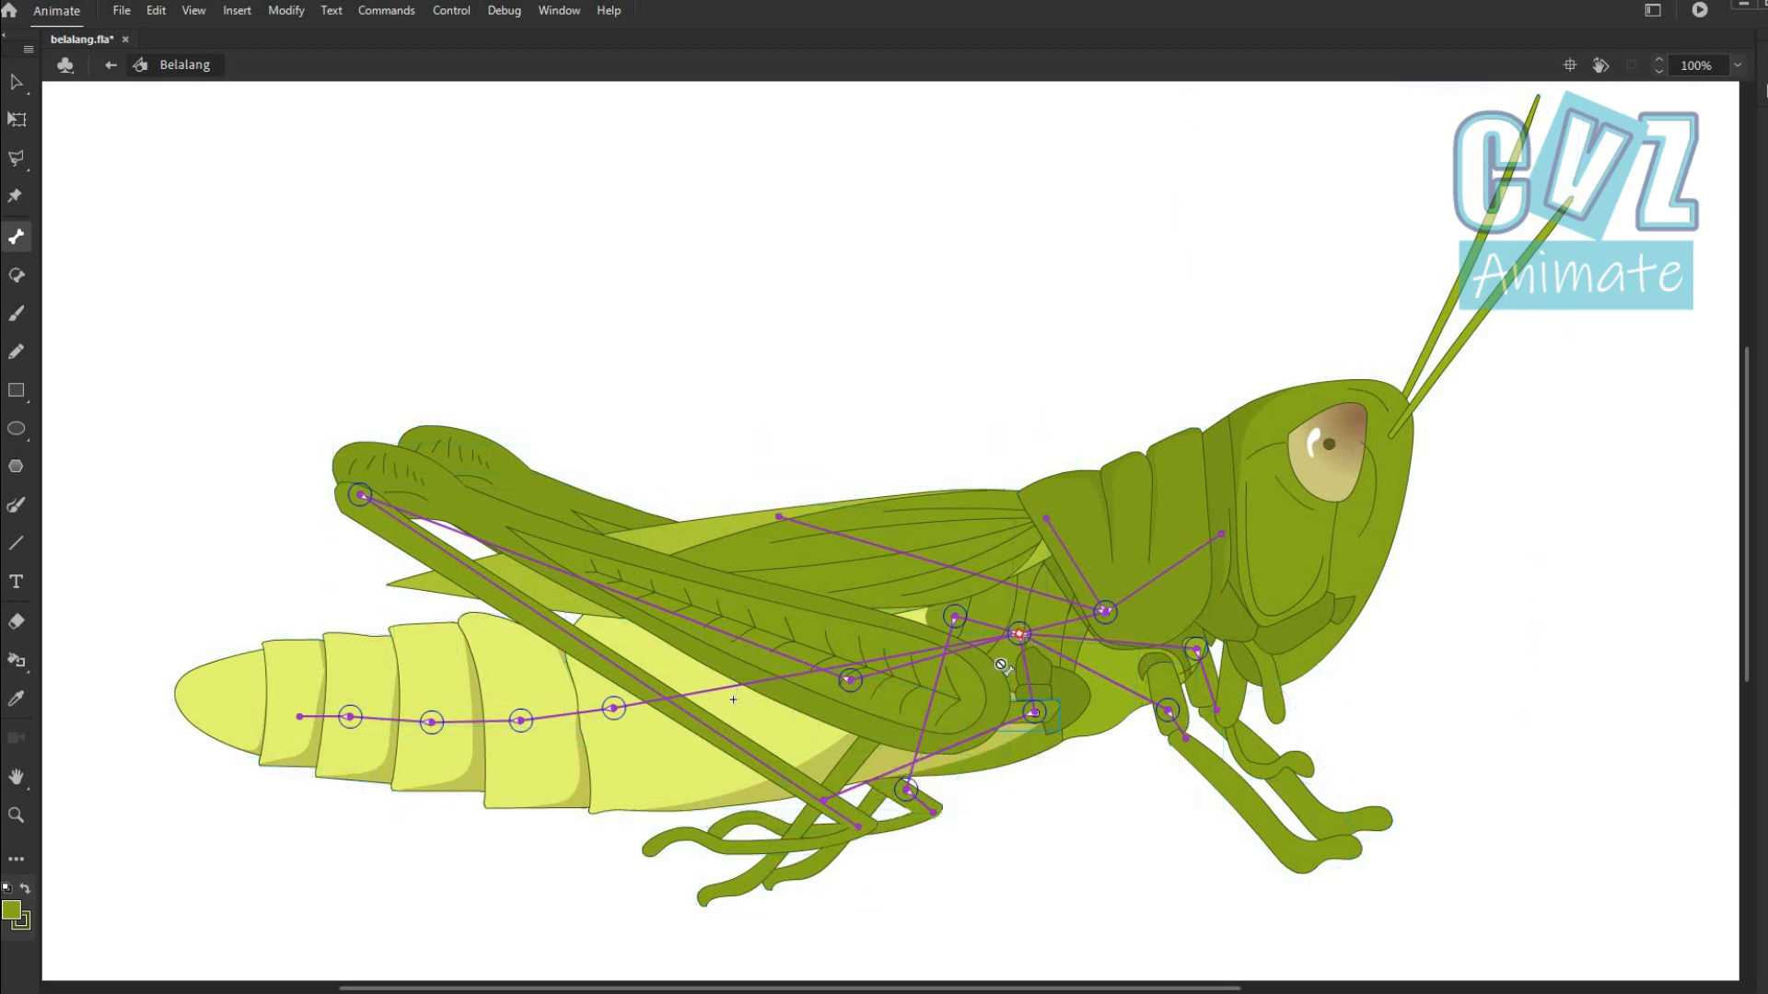
left_click_drag(877, 798, 880, 797)
Move the near hind thigh's pivot point to its hip end so the bone joint sits where the leg meets the body.
left_click(1052, 710)
key("q")
left_click(884, 677)
left_click_drag(850, 680, 963, 707)
left_click(422, 550)
left_click(842, 832)
Move the far hind leg's pivot points so its joints sit at the knee and at the hip.
left_click(912, 810)
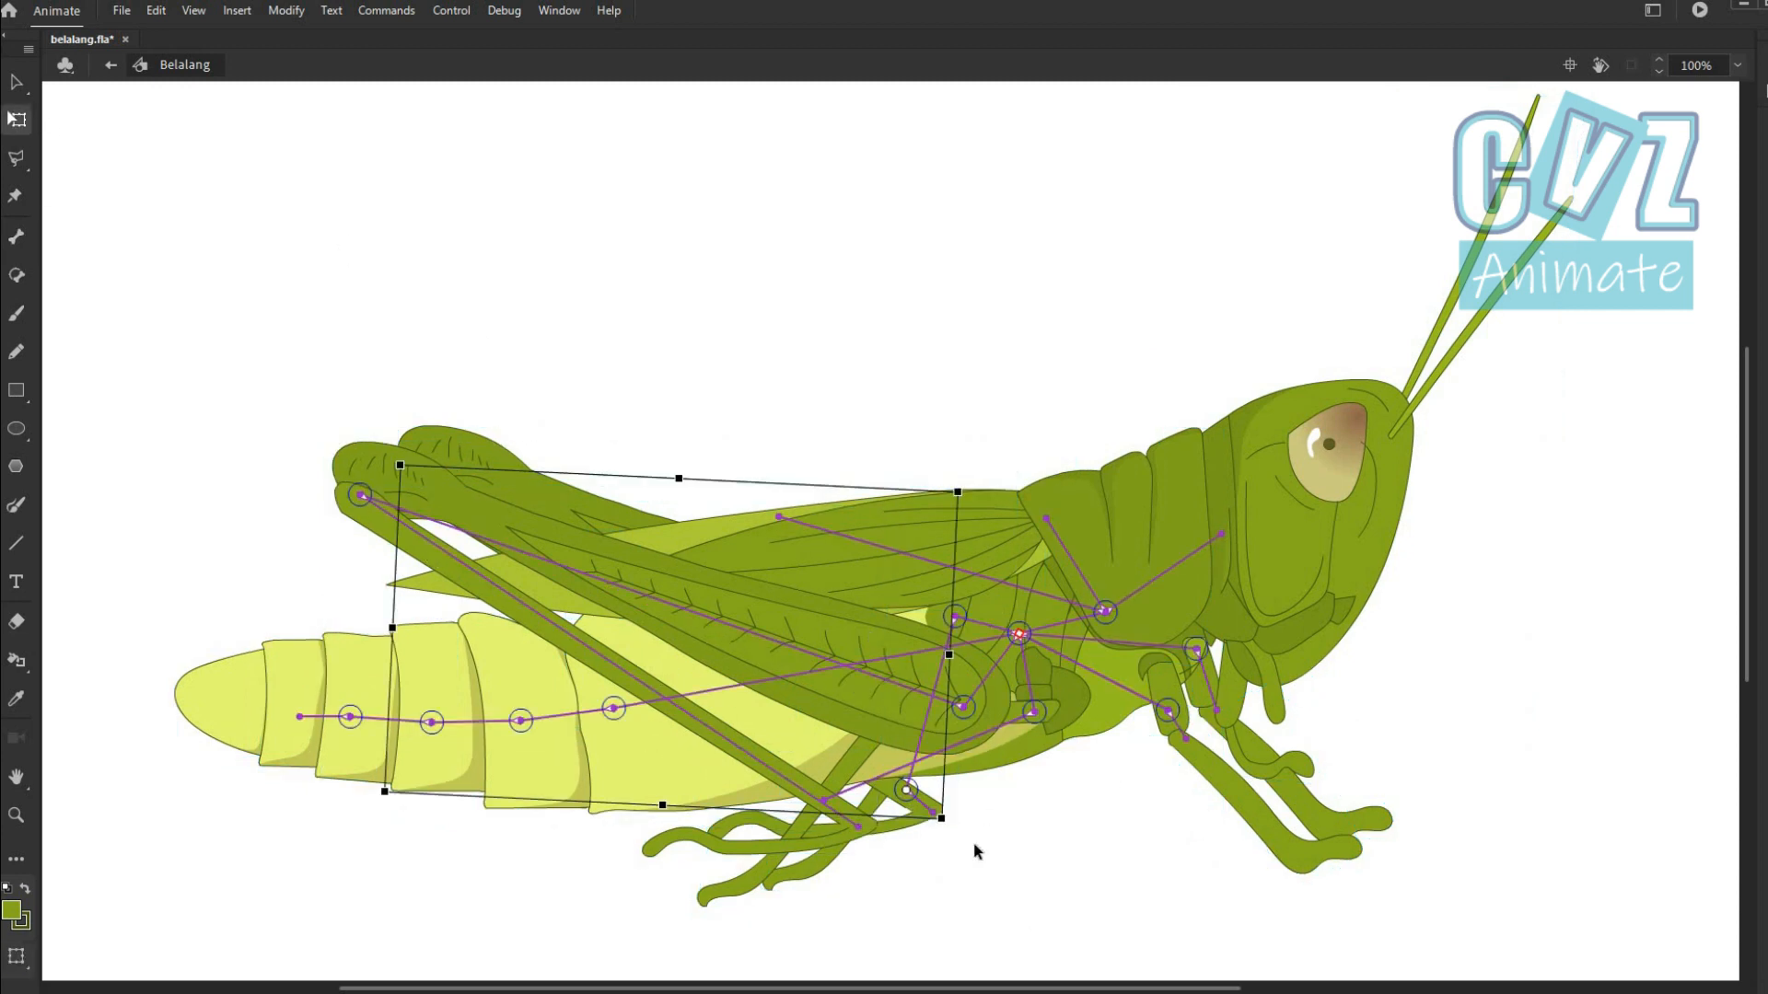
left_click_drag(906, 788, 435, 484)
left_click(642, 531)
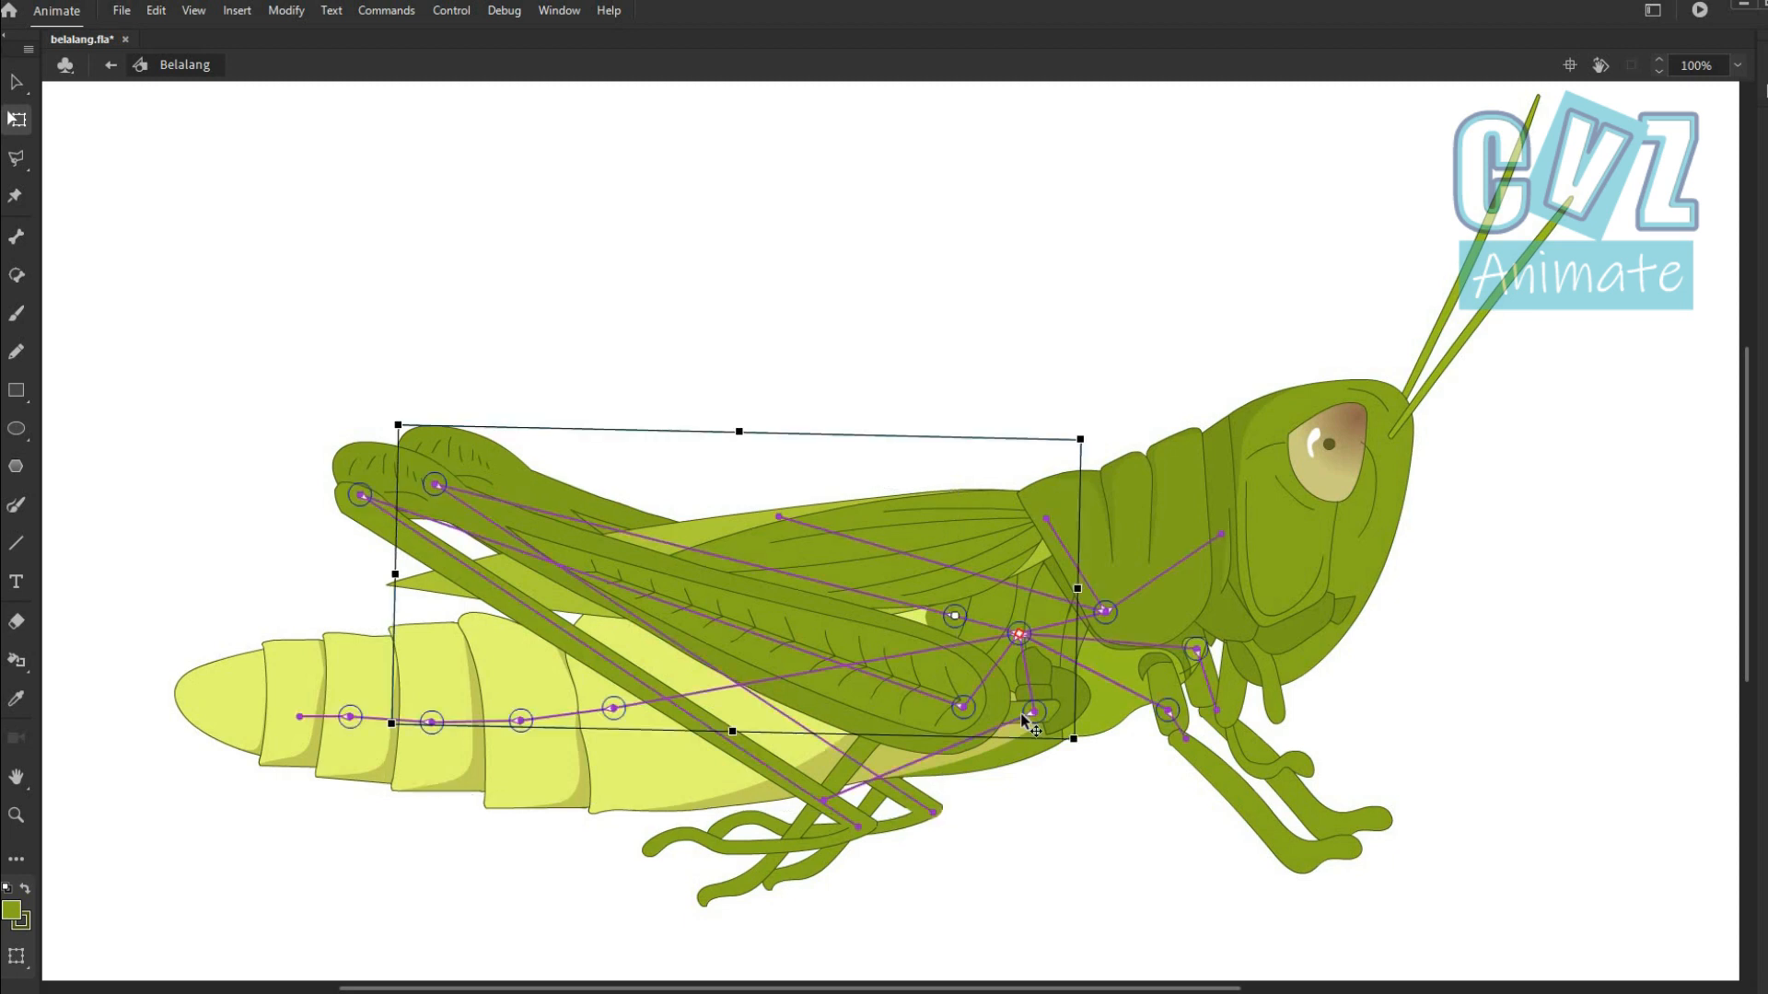
left_click_drag(956, 616, 964, 652)
left_click(971, 708)
Reposition the pivot points of the head and both front legs so their joints sit at the segment ends.
left_click(1188, 554)
left_click(1238, 535)
left_click(1161, 679)
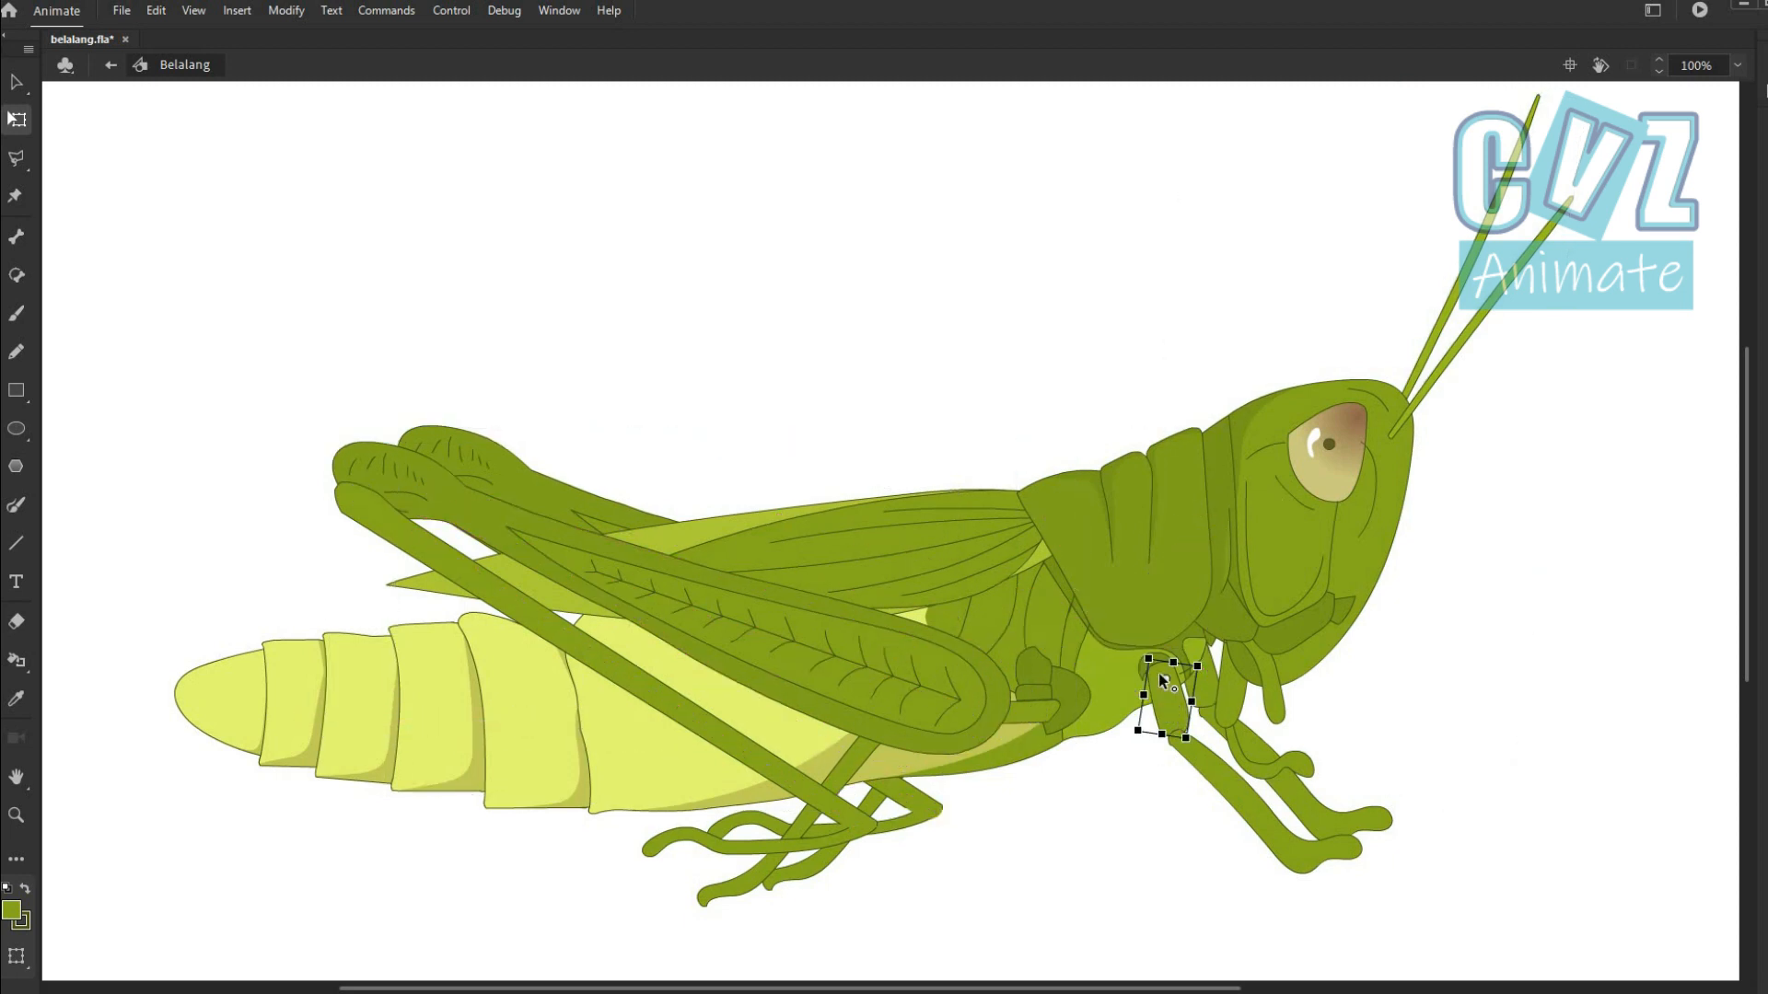
left_click(1191, 760)
left_click(1203, 686)
left_click(1249, 742)
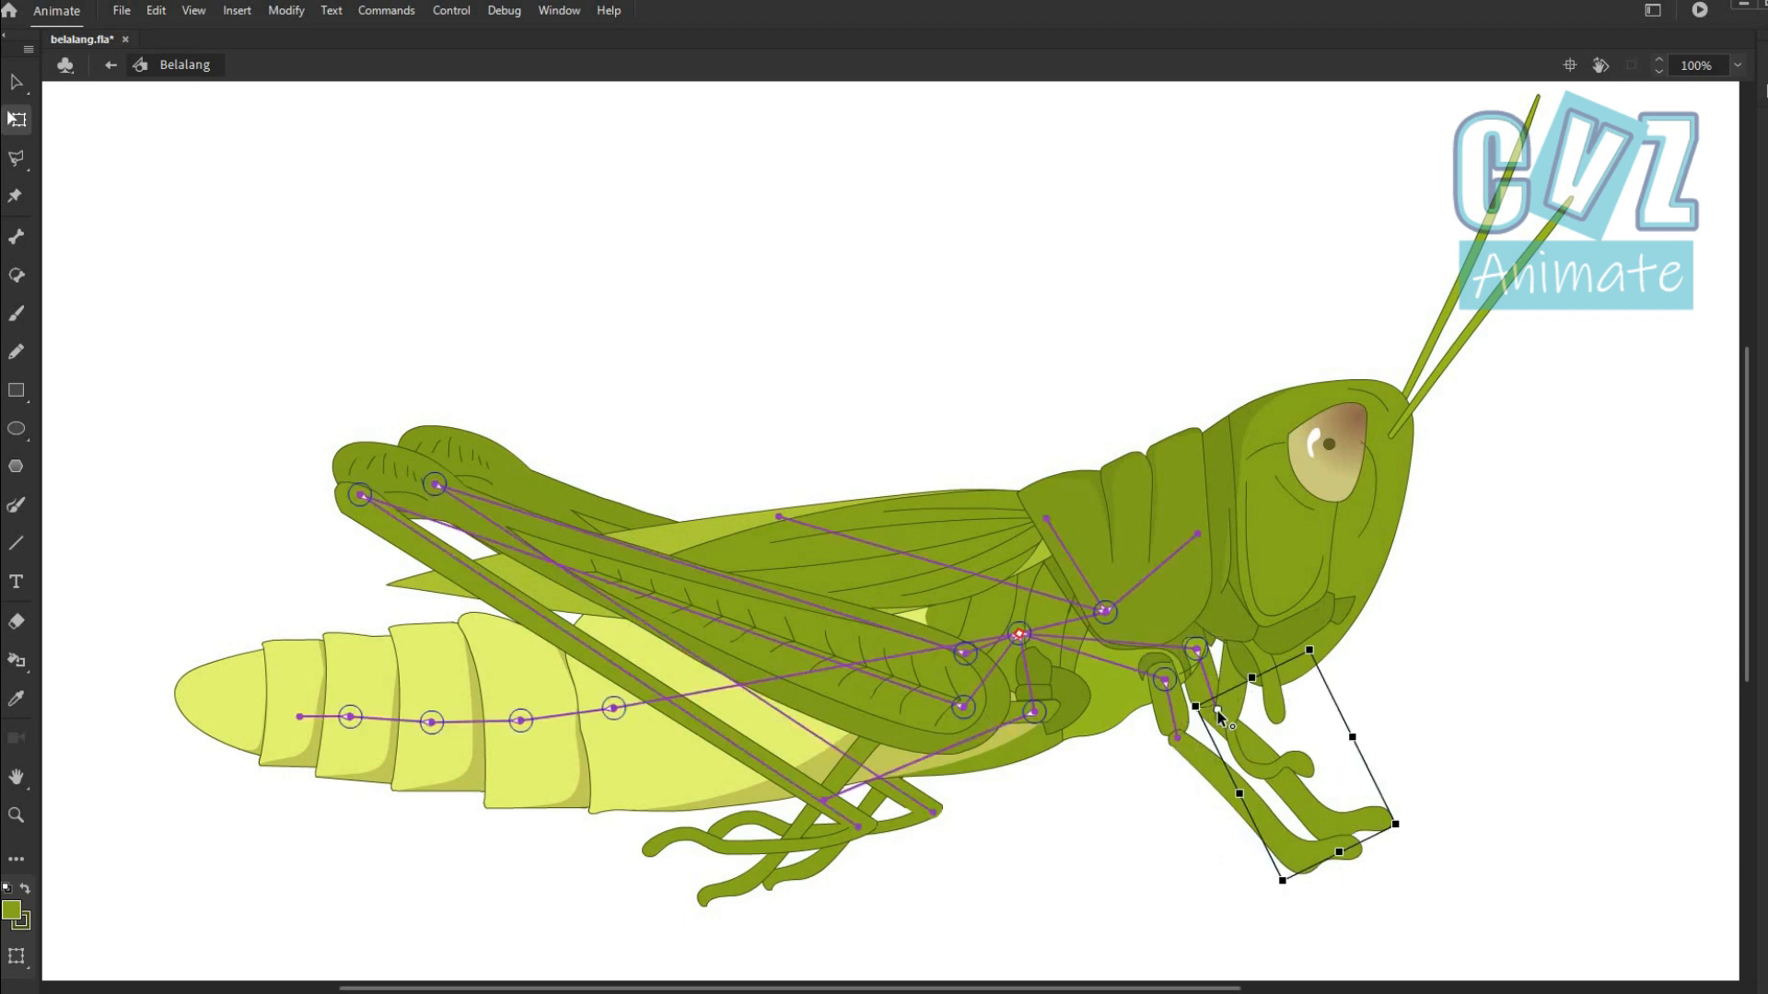
Move the middle leg's lower pivot point up to its joint beneath the near hind thigh and adjust the remaining leg and wing joints.
left_click(974, 707)
left_click_drag(824, 800, 885, 716)
left_click(1033, 716)
left_click(863, 762)
left_click(840, 804)
left_click(930, 811)
left_click(903, 827)
left_click(862, 829)
left_click(1050, 510)
Test the rig by tilting the head upward and swinging the wings.
key("v")
left_click_drag(1378, 486, 1360, 511)
key("Return")
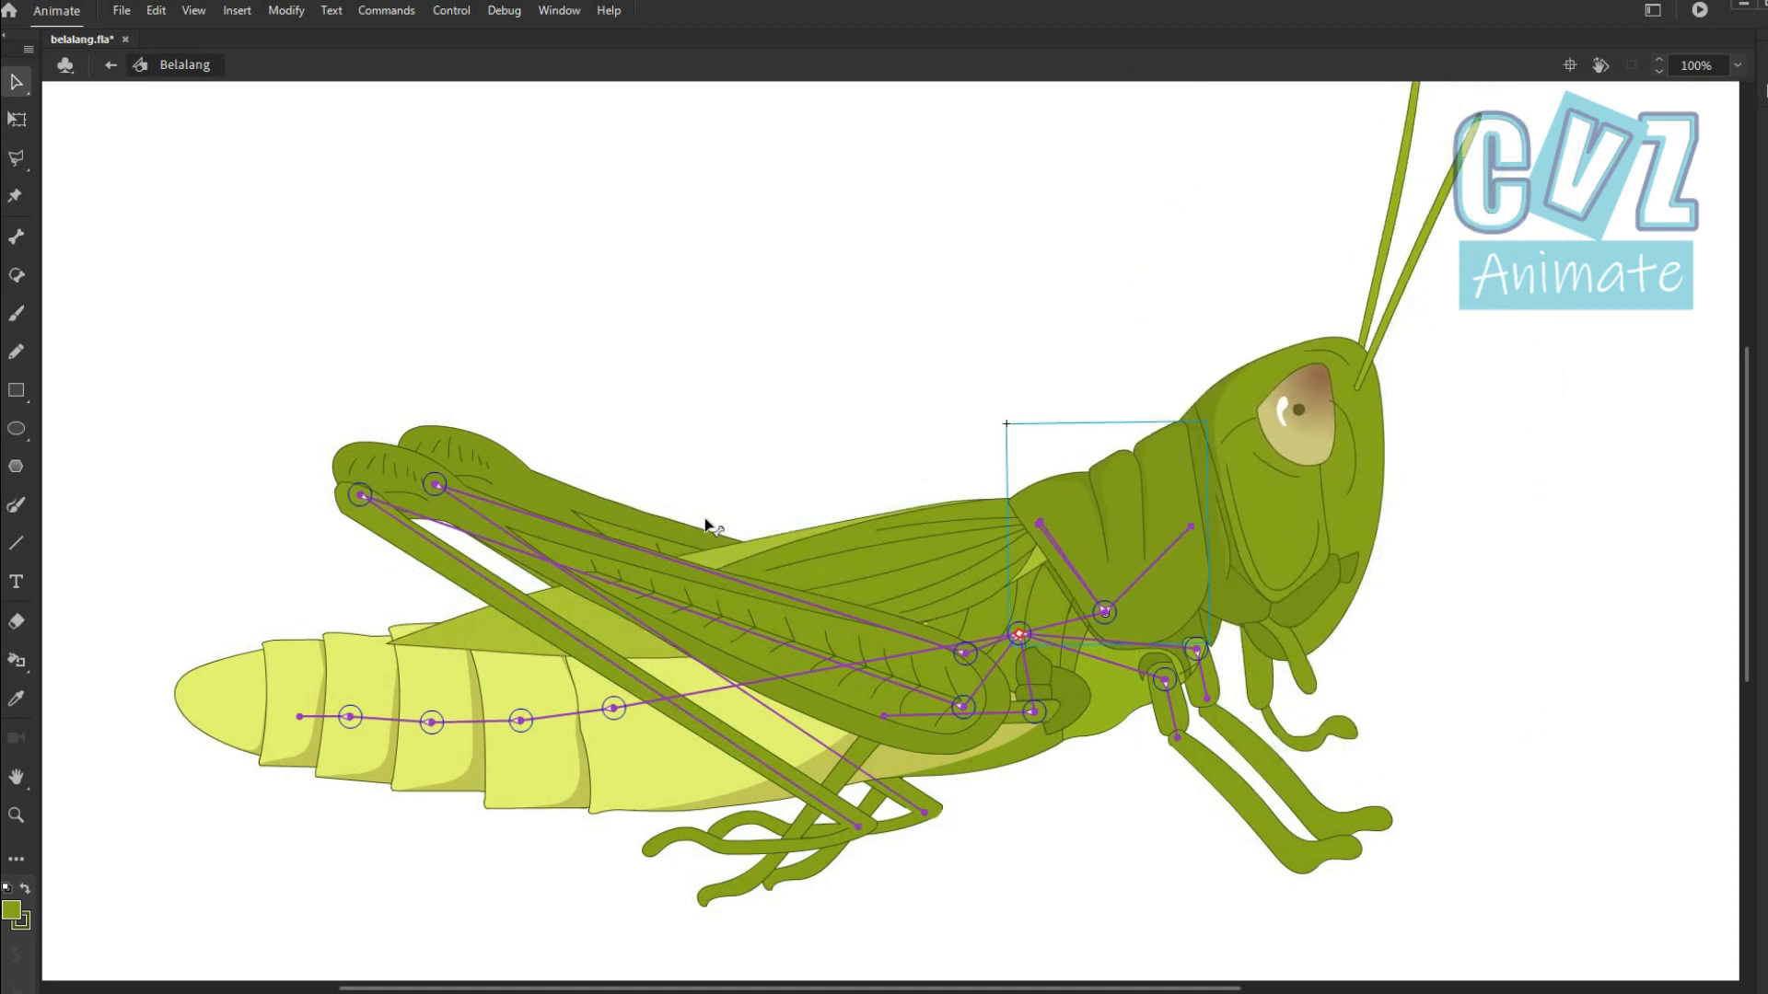
left_click_drag(754, 482, 755, 477)
Pose both hind legs with raised knees and the shins swung down behind the body, and raise the wings.
left_click_drag(542, 633, 269, 698)
scroll(368, 644, "down", 2)
left_click_drag(629, 460, 475, 634)
left_click_drag(690, 465, 701, 419)
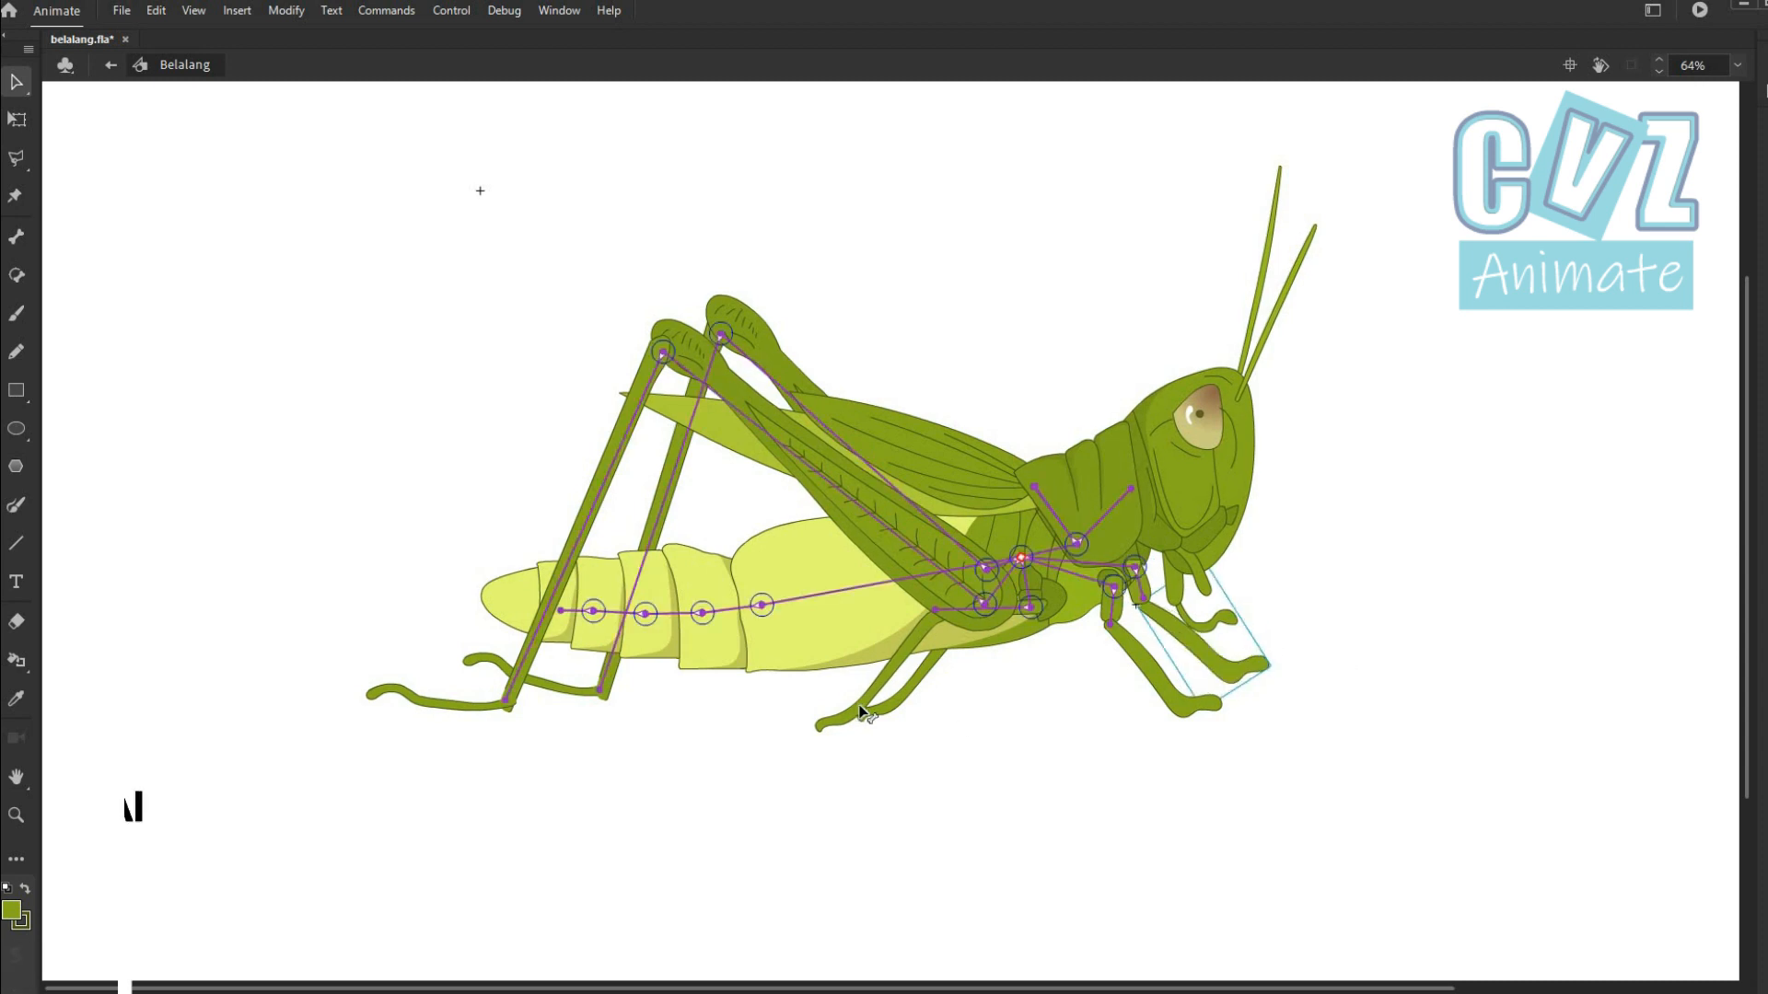
Adjust the grasshopper's pose by shifting the middle legs, lowering the wings over the abdomen and bending the abdomen segments.
left_click_drag(861, 711, 898, 717)
left_click_drag(716, 436, 727, 551)
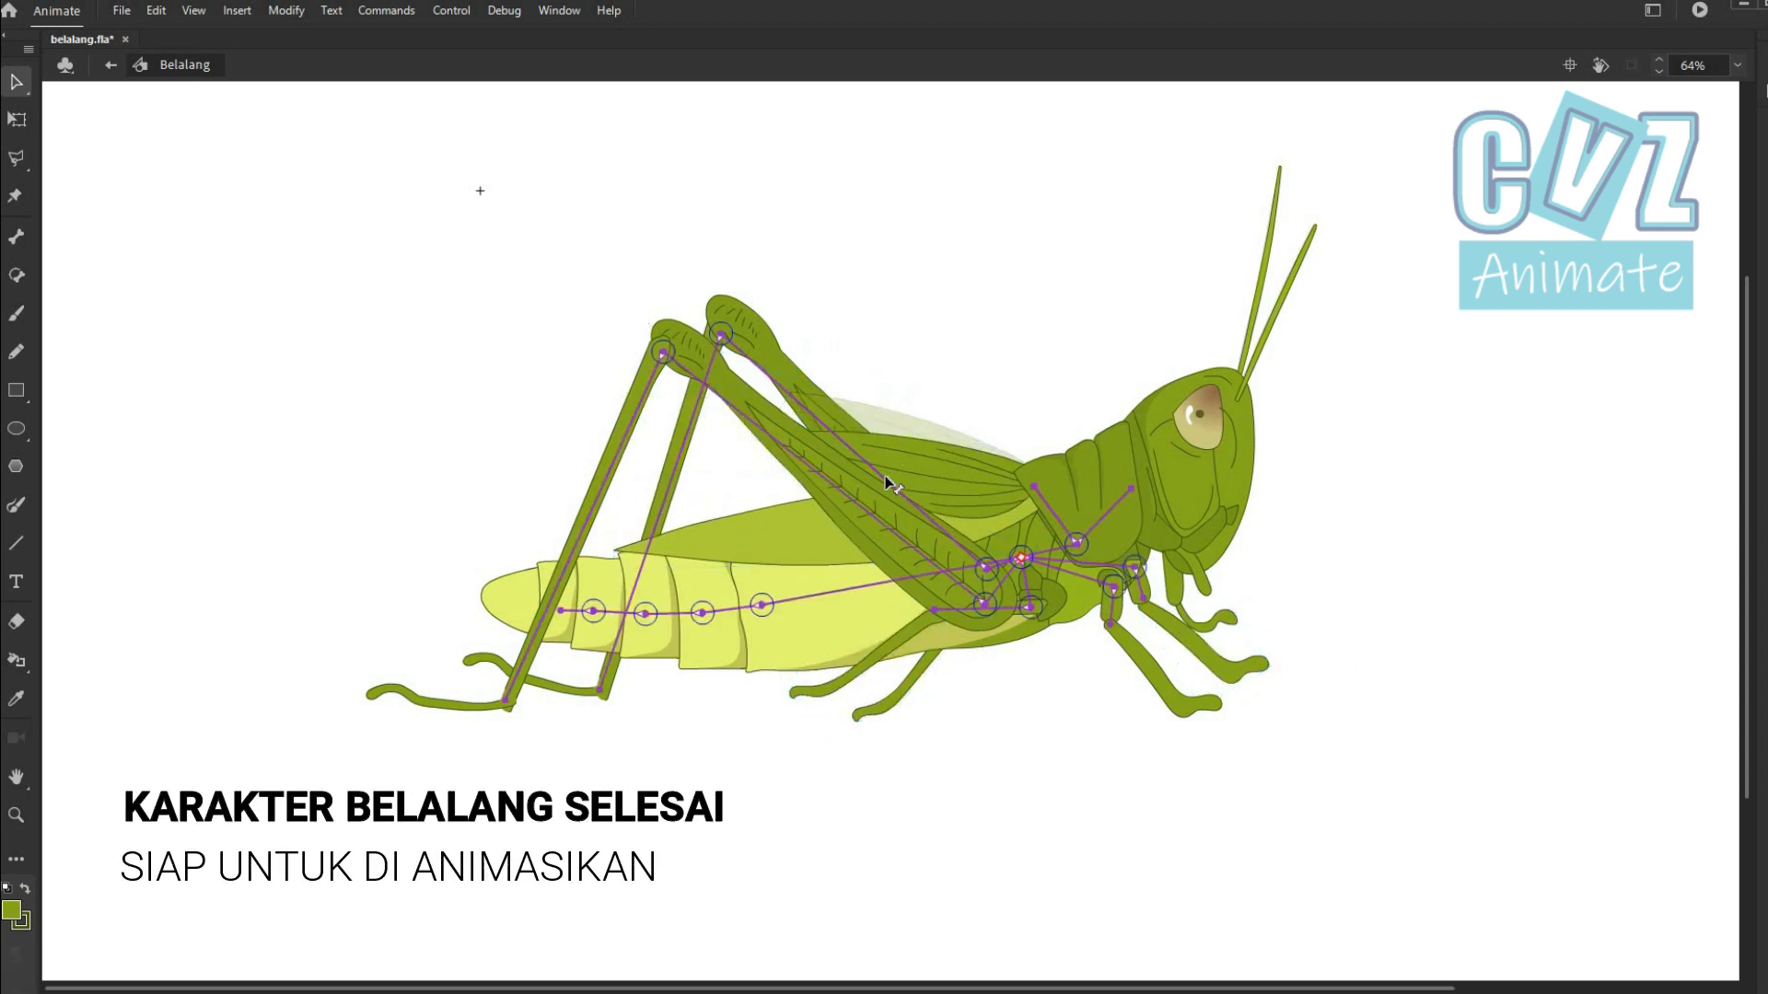
mouse_move(715, 651)
left_mouse_down()
mouse_move(702, 642)
mouse_move(709, 675)
mouse_move(701, 624)
left_mouse_up()
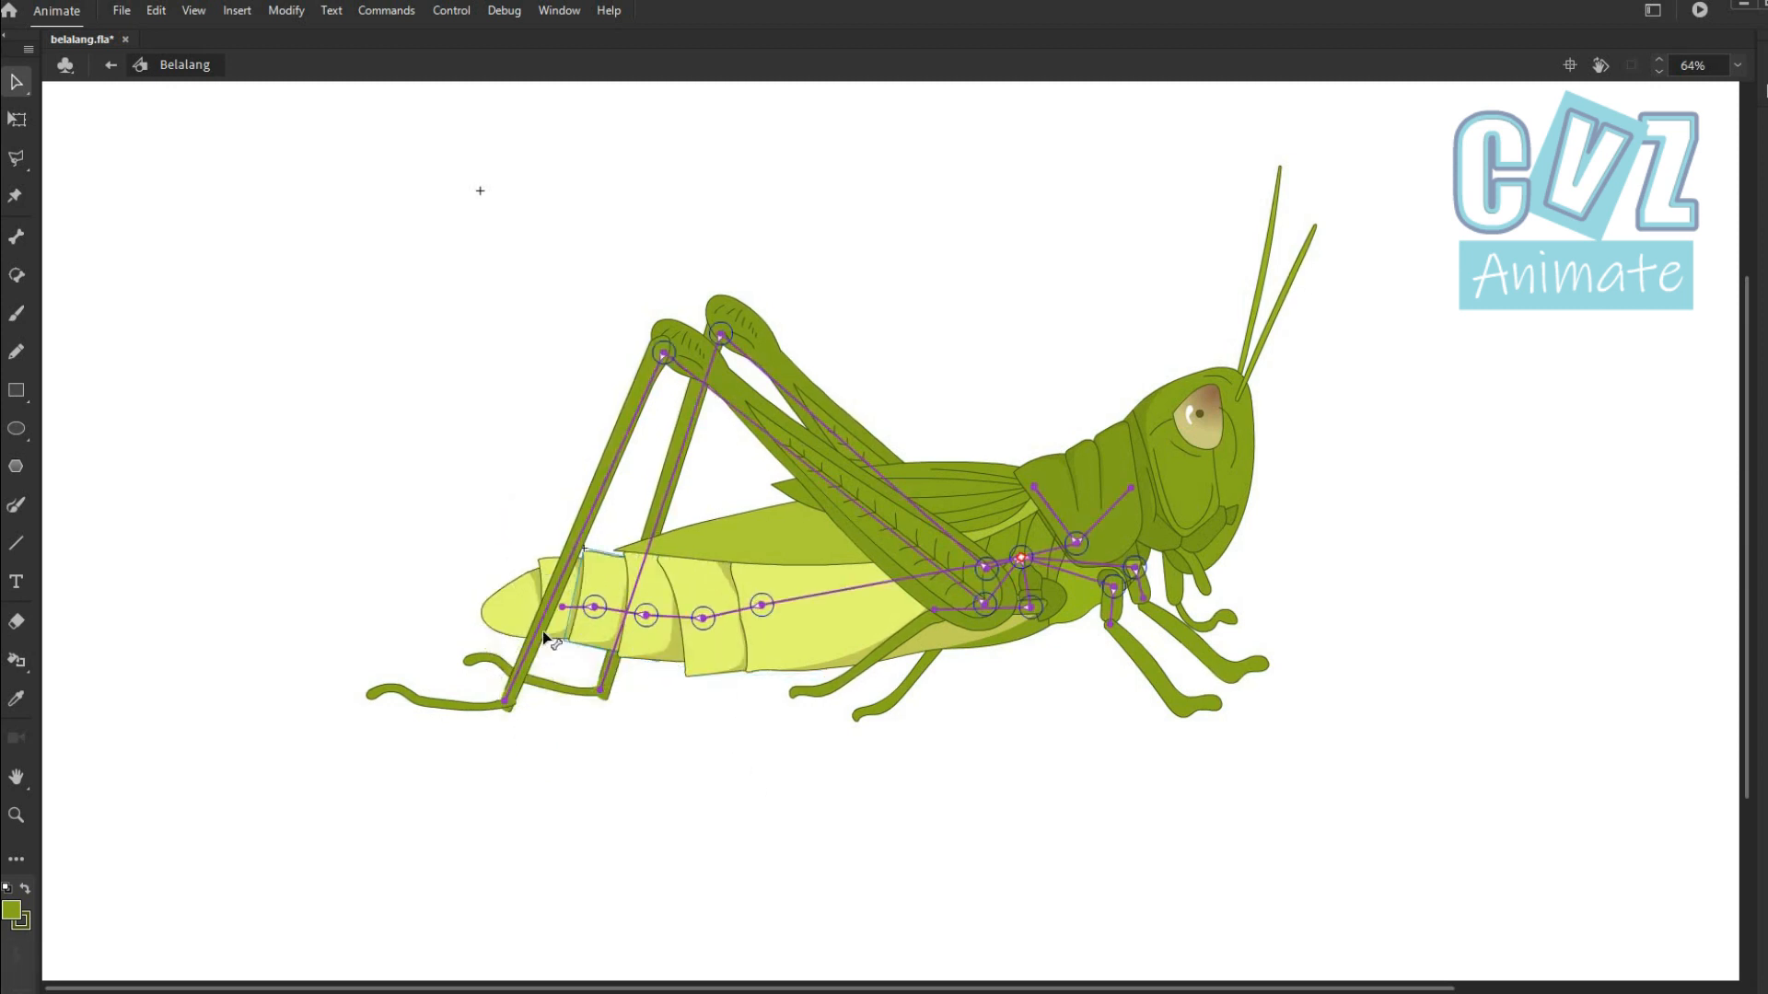